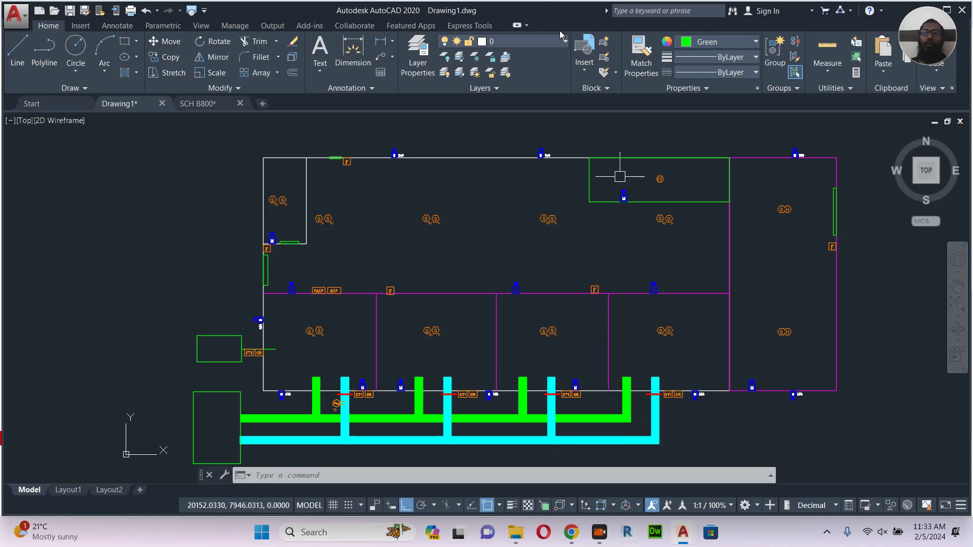
Examine the loop address ranges for detectors and modules in the text table beside the fire alarm legend.
scroll(543, 286, down, 5)
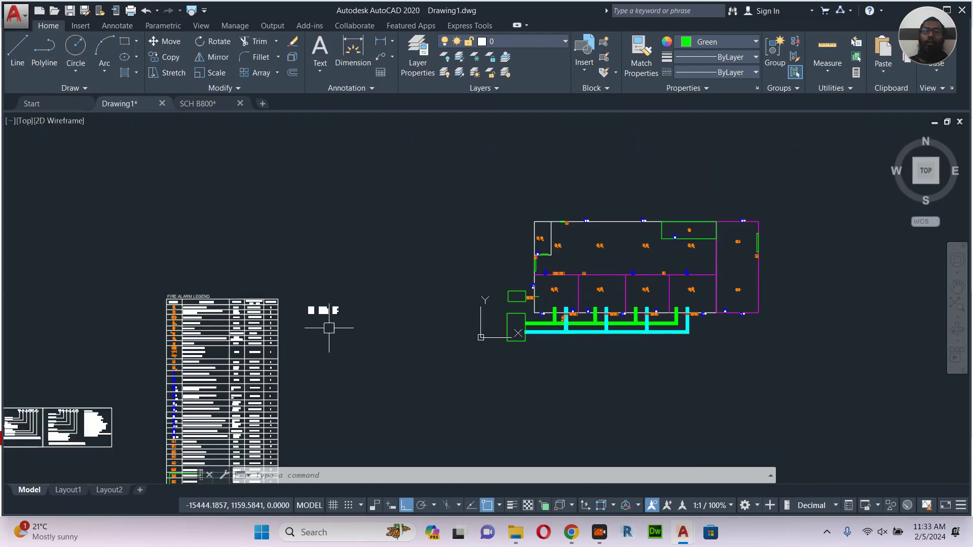
scroll(323, 334, up, 10)
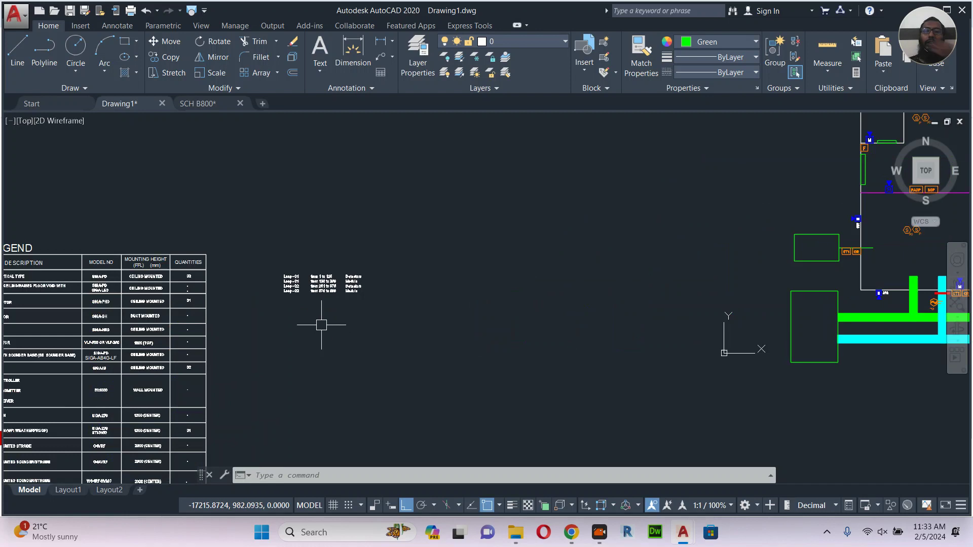
middle_drag(552, 283, 546, 339)
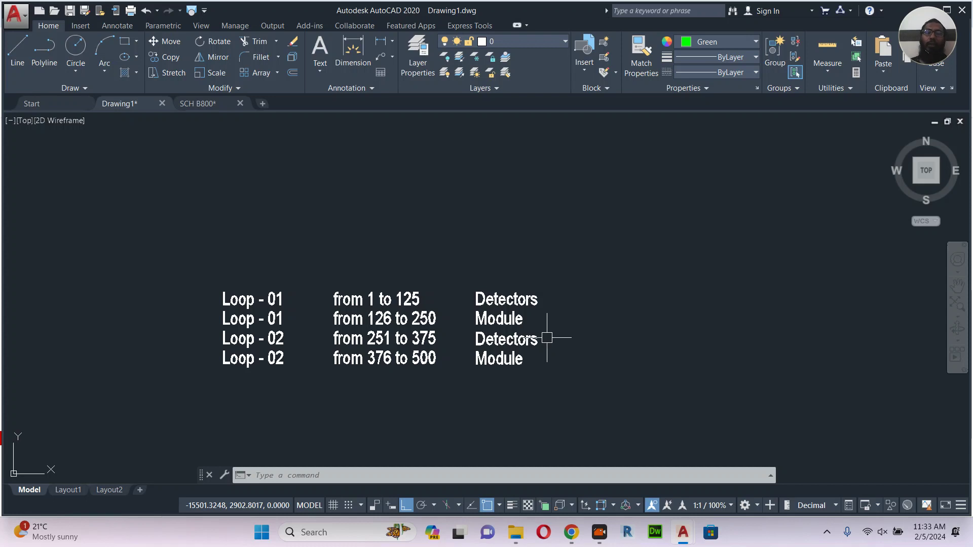
scroll(266, 329, up, 3)
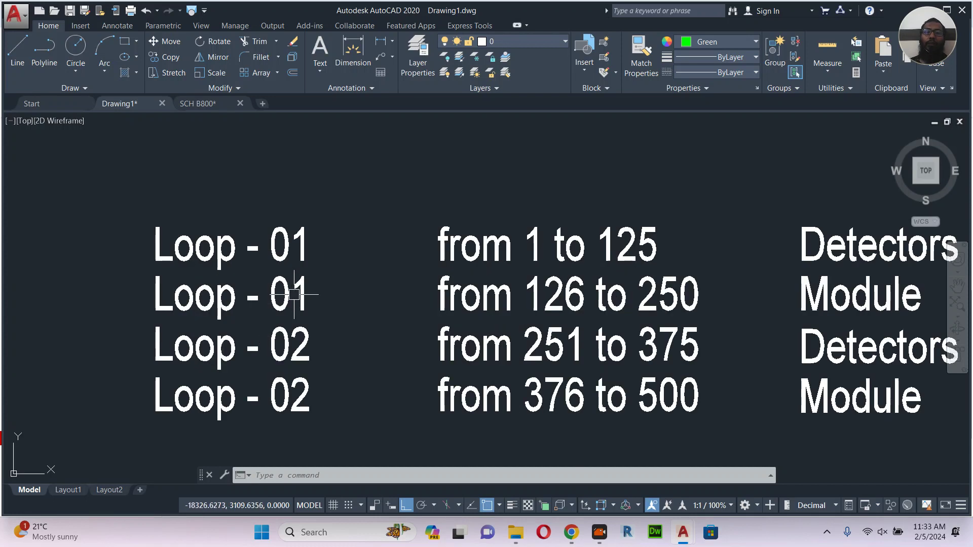
double_click(261, 299)
click(299, 299)
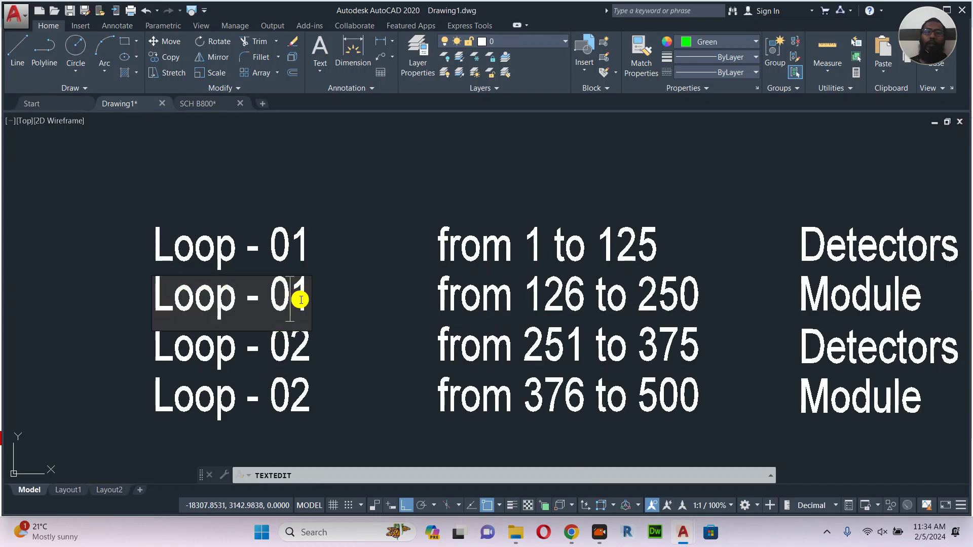
key(Escape)
scroll(297, 377, down, 3)
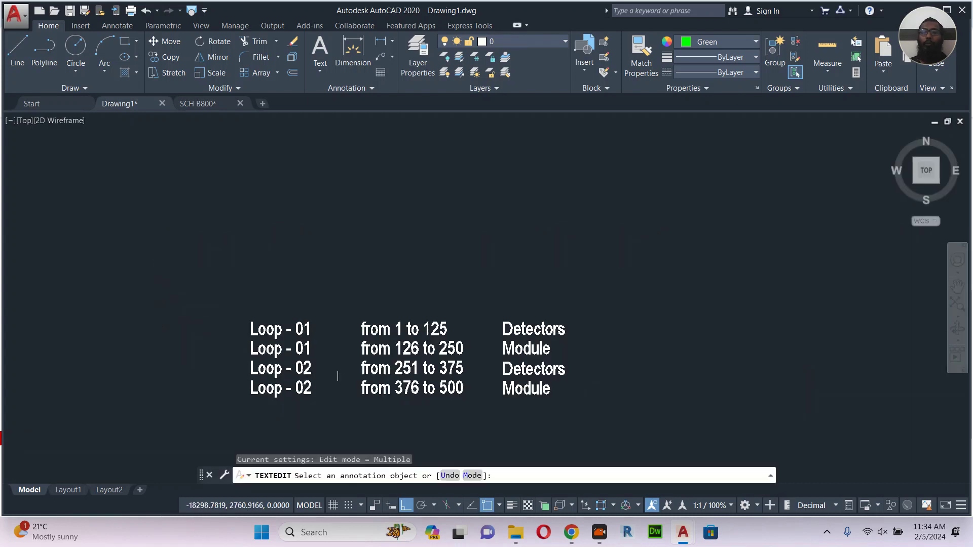
key(Escape)
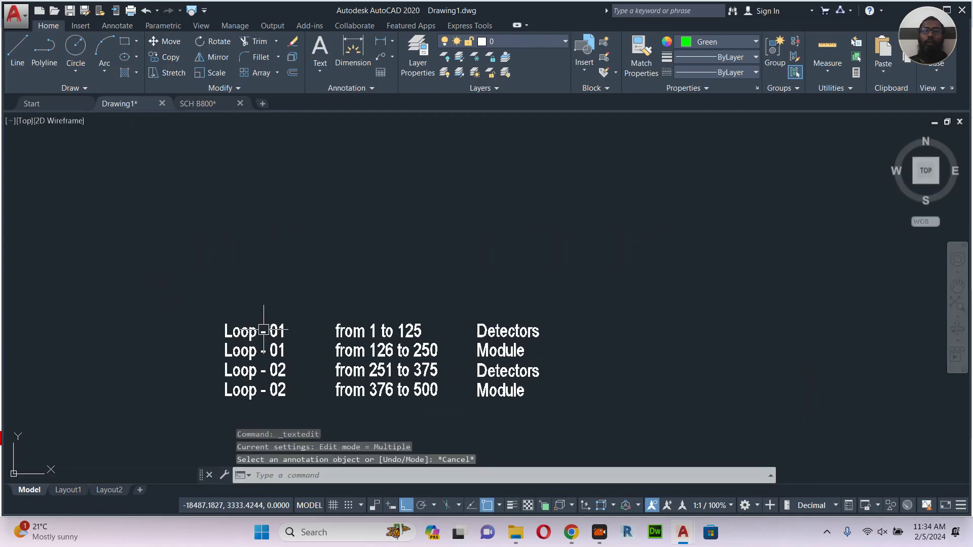
scroll(277, 371, up, 3)
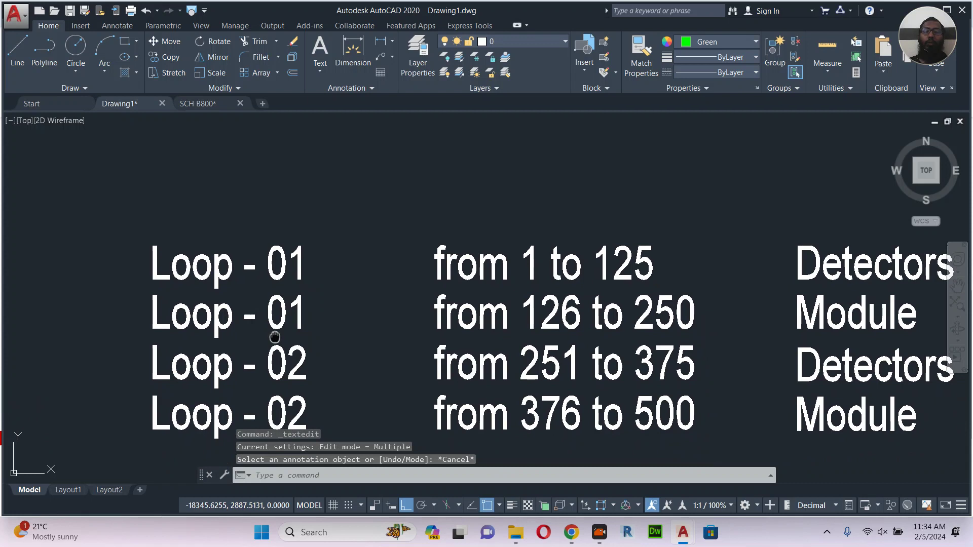
scroll(285, 370, down, 1)
scroll(381, 272, down, 2)
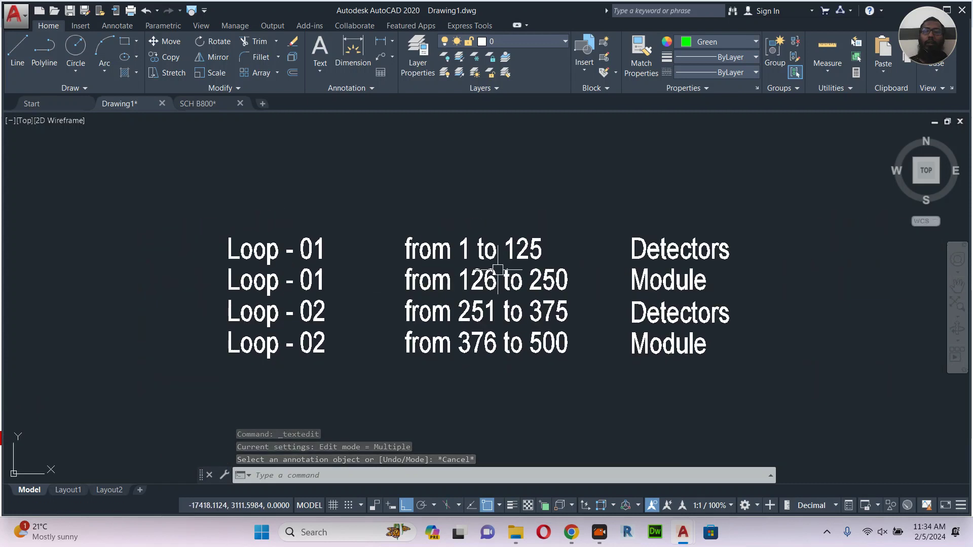
click(751, 217)
click(192, 283)
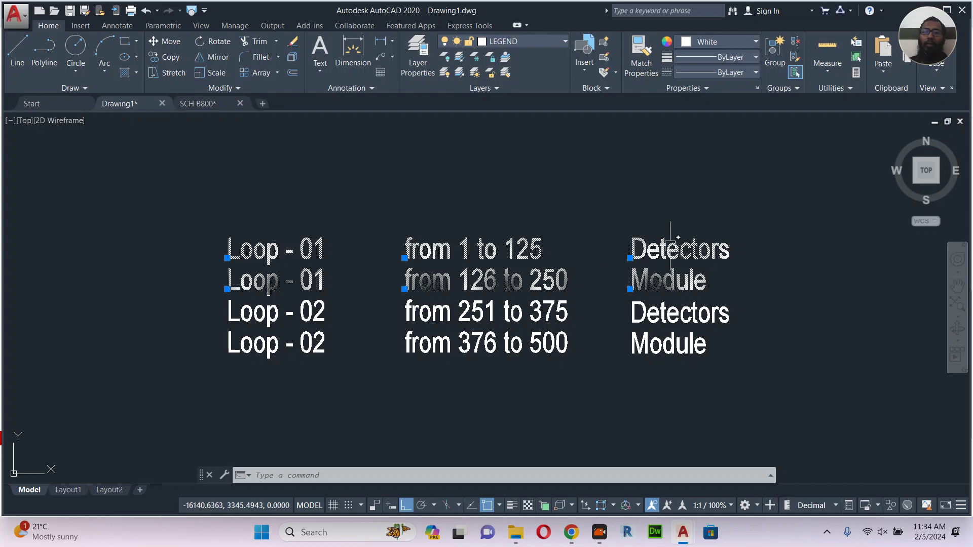
click(686, 249)
key(Escape)
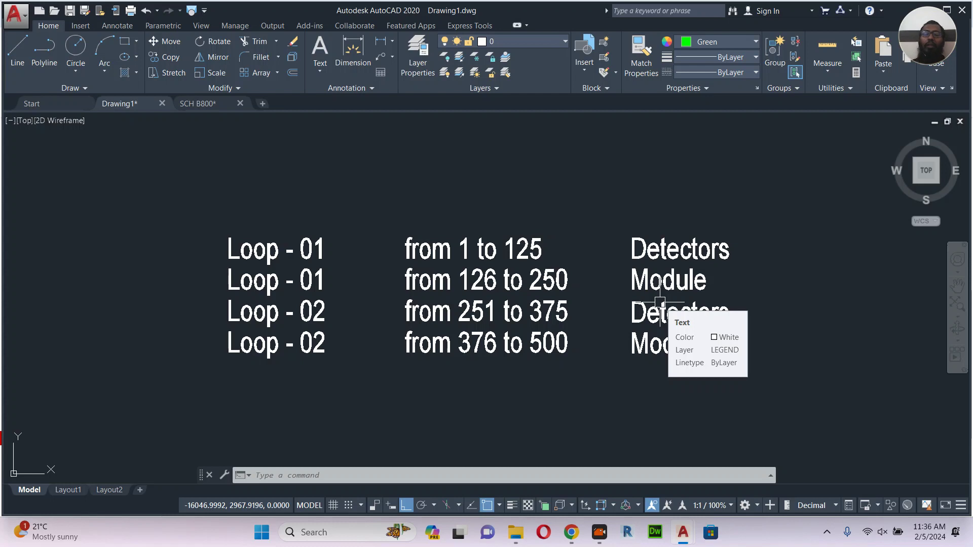
Examine the FACP and SCP panels and their surrounding fire alarm devices in the floor plan.
scroll(660, 320, down, 6)
middle_drag(741, 324, 205, 283)
middle_drag(513, 318, 176, 331)
scroll(679, 292, up, 4)
scroll(584, 309, down, 4)
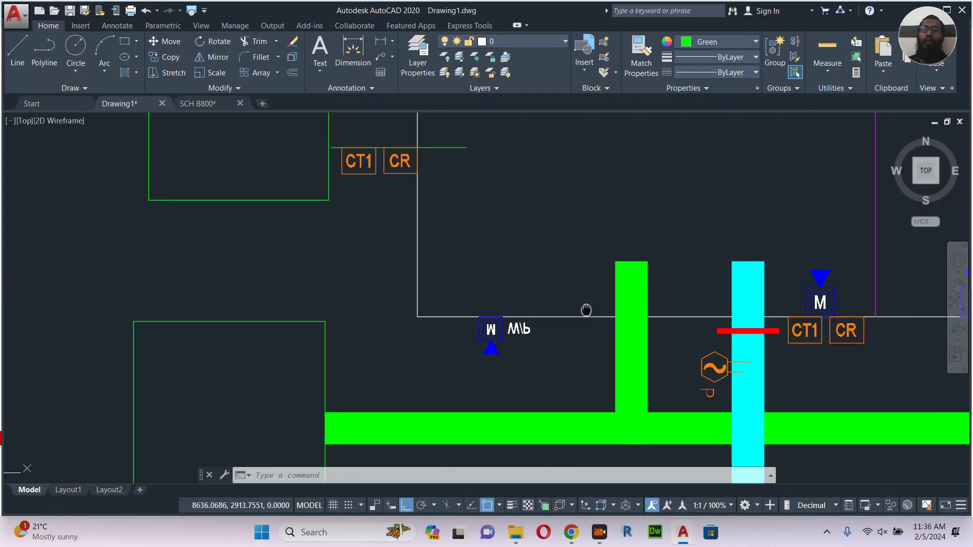
middle_drag(471, 194, 472, 294)
scroll(471, 247, up, 3)
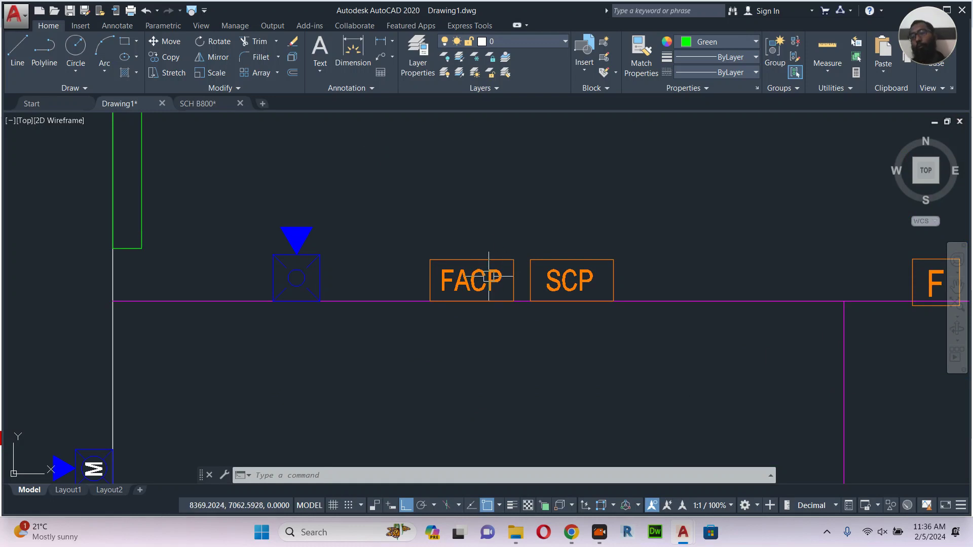
scroll(535, 271, down, 2)
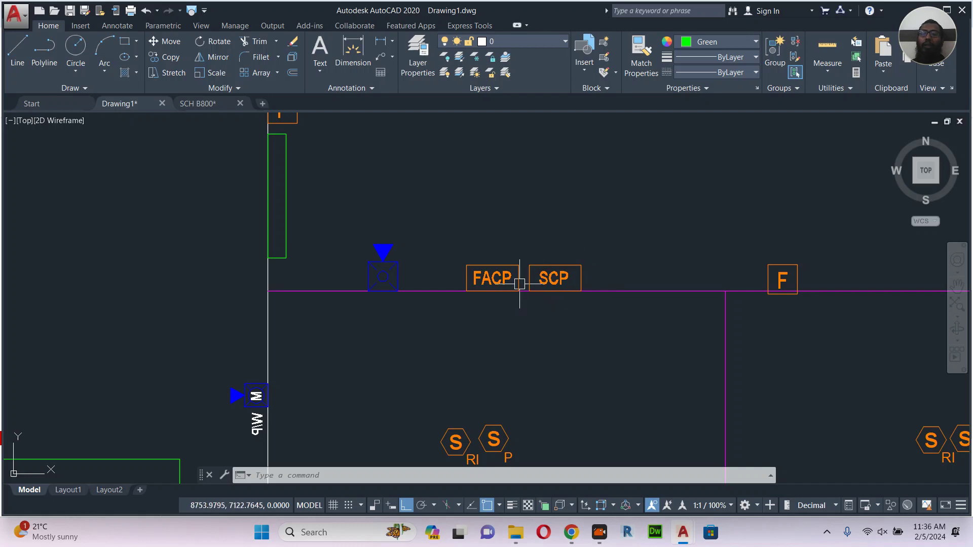
middle_drag(555, 242, 547, 315)
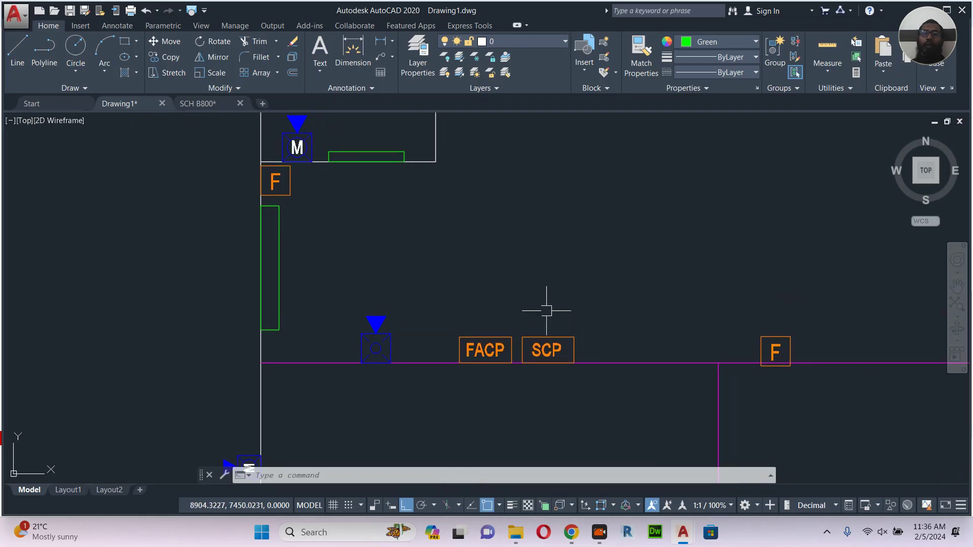
text(pl)
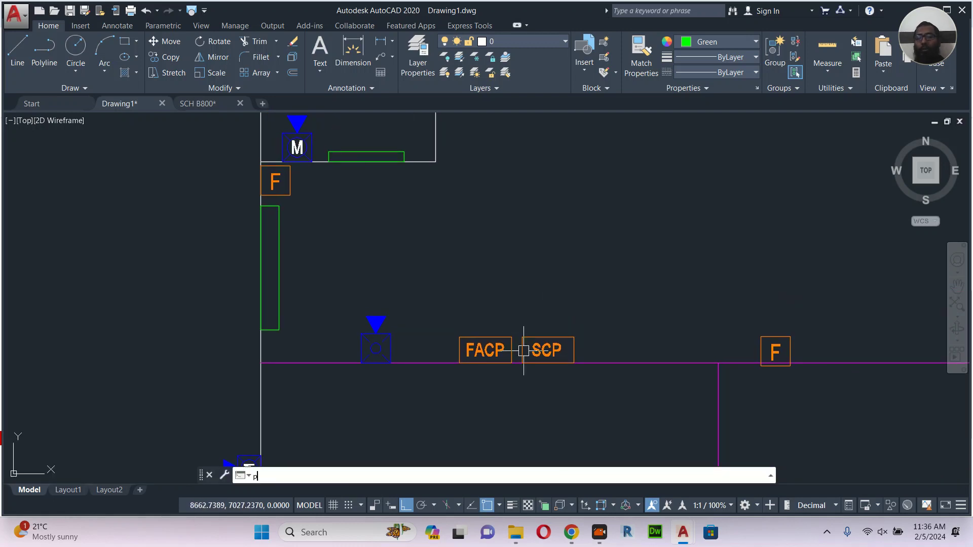
key(Return)
scroll(523, 350, up, 4)
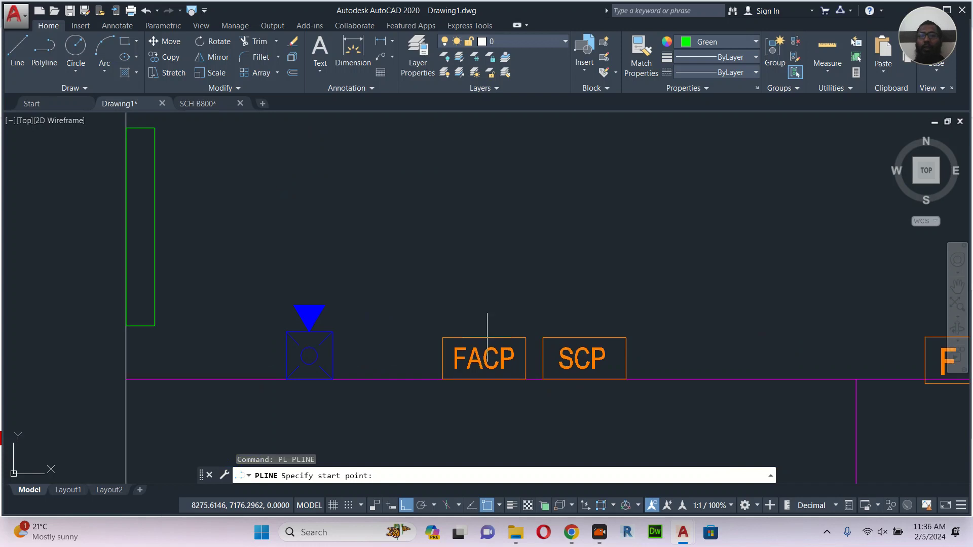
click(522, 332)
scroll(517, 287, down, 3)
middle_drag(512, 282, 525, 281)
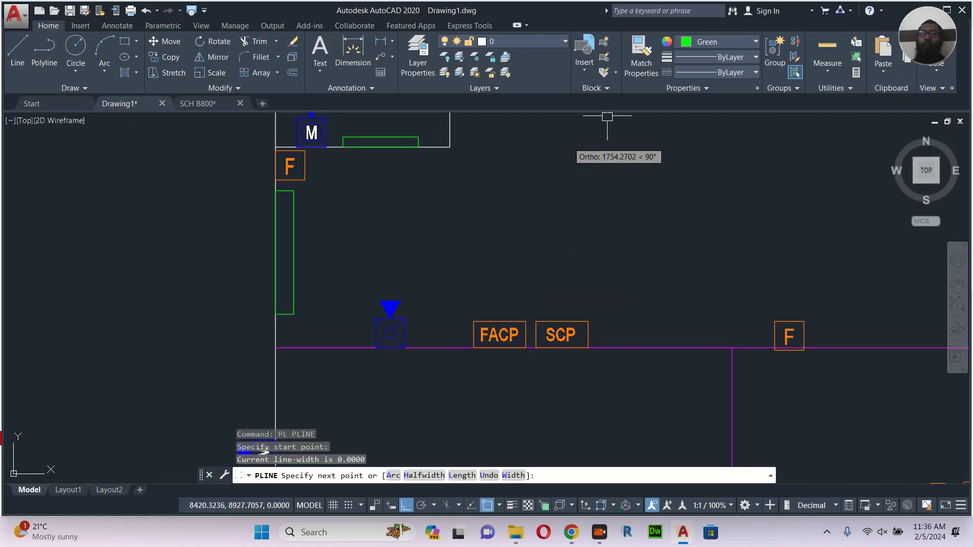
key(Escape)
Set the current object color to orange, index color 30.
click(700, 42)
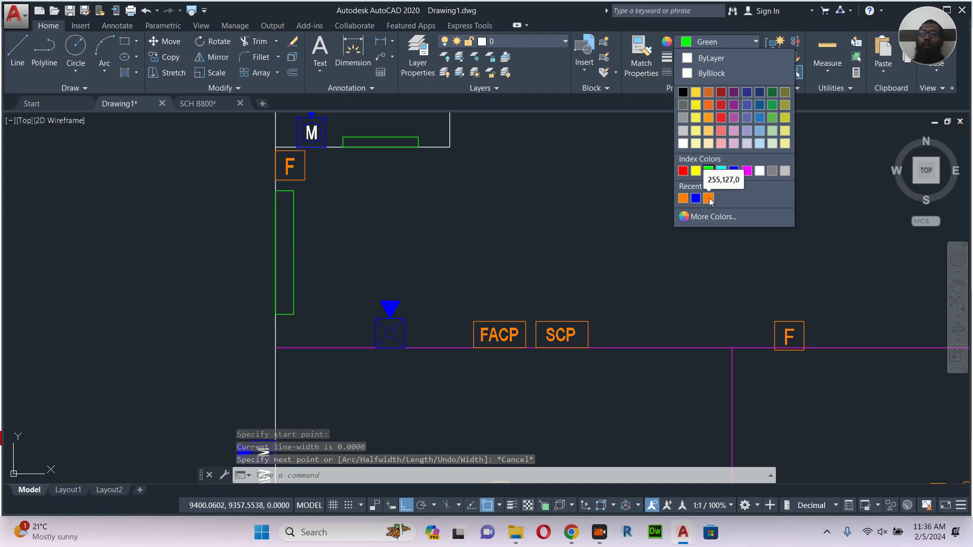
click(683, 199)
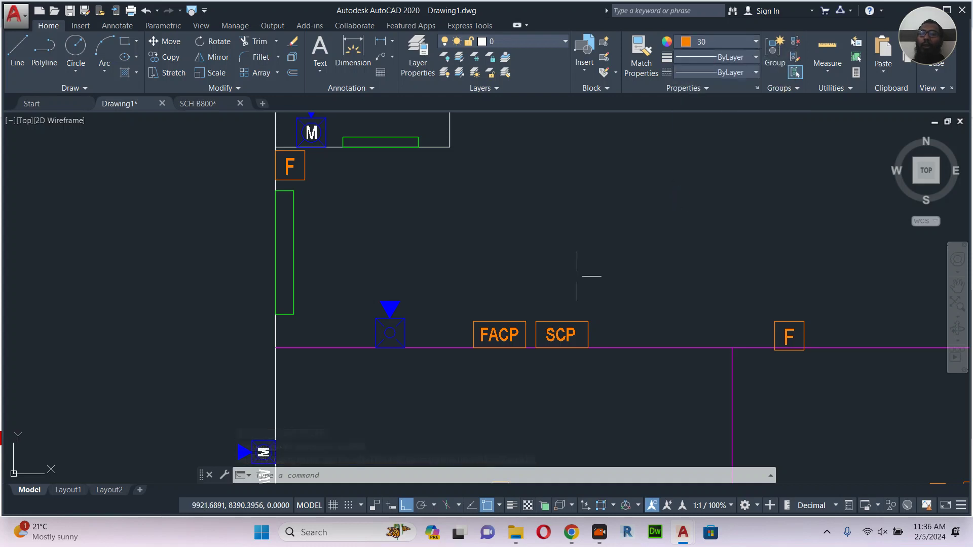
text(pl)
key(Return)
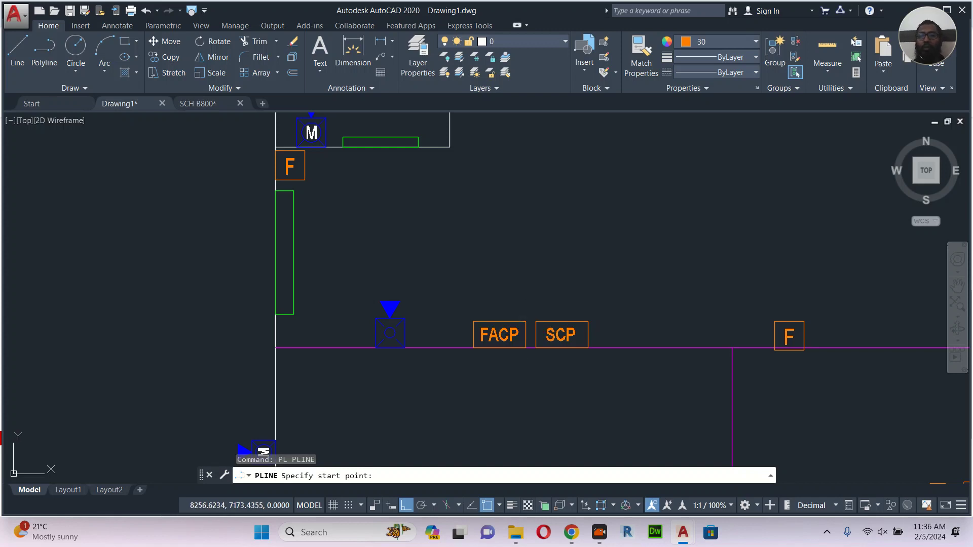
click(500, 322)
scroll(499, 322, down, 5)
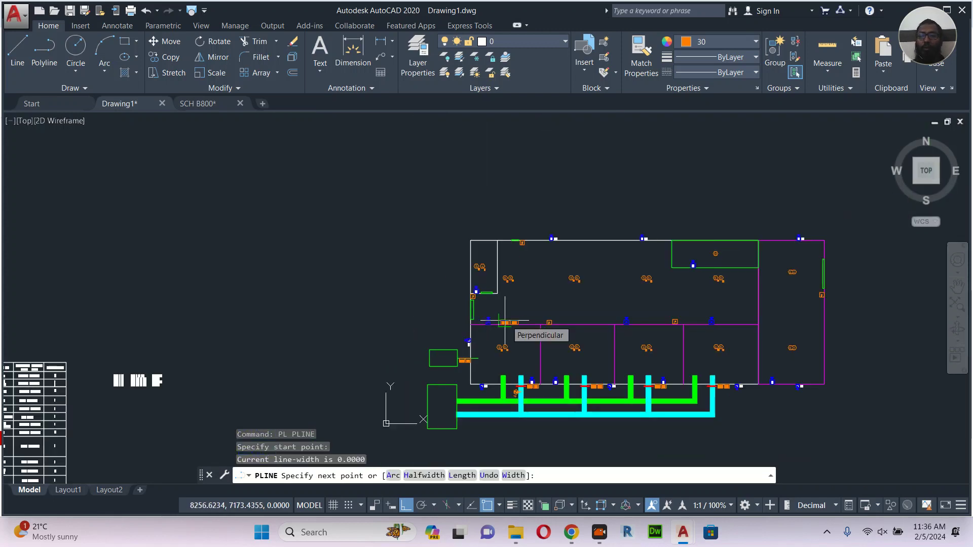
scroll(507, 324, up, 4)
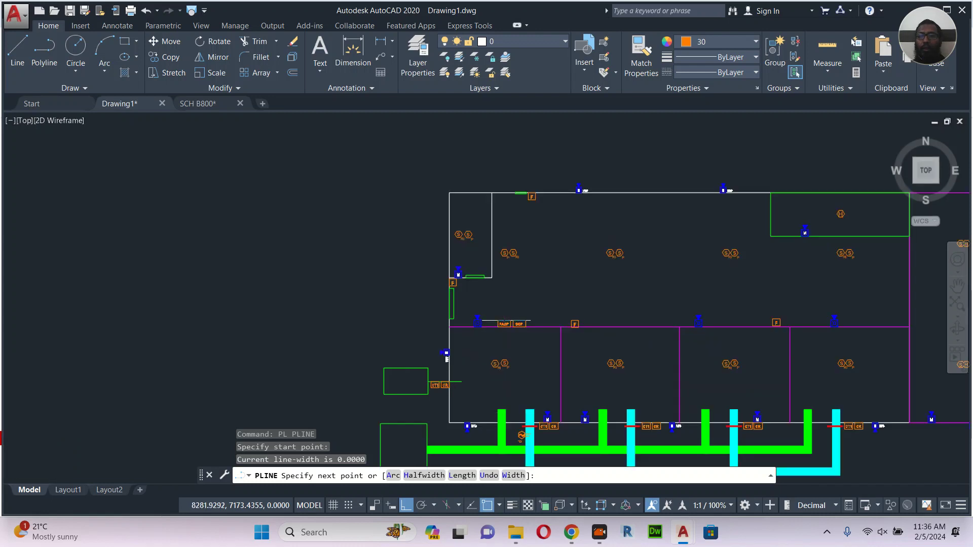
key(Escape)
Draw a vertical polyline from the midpoint of the FACP's lower edge down to the P smoke detector in the room below.
scroll(514, 324, down, 6)
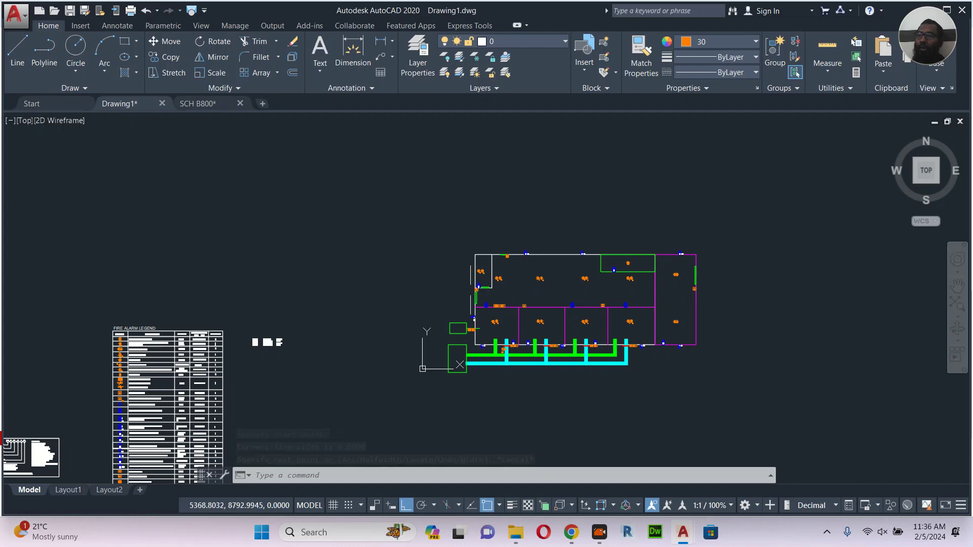
scroll(458, 273, up, 6)
scroll(459, 272, up, 2)
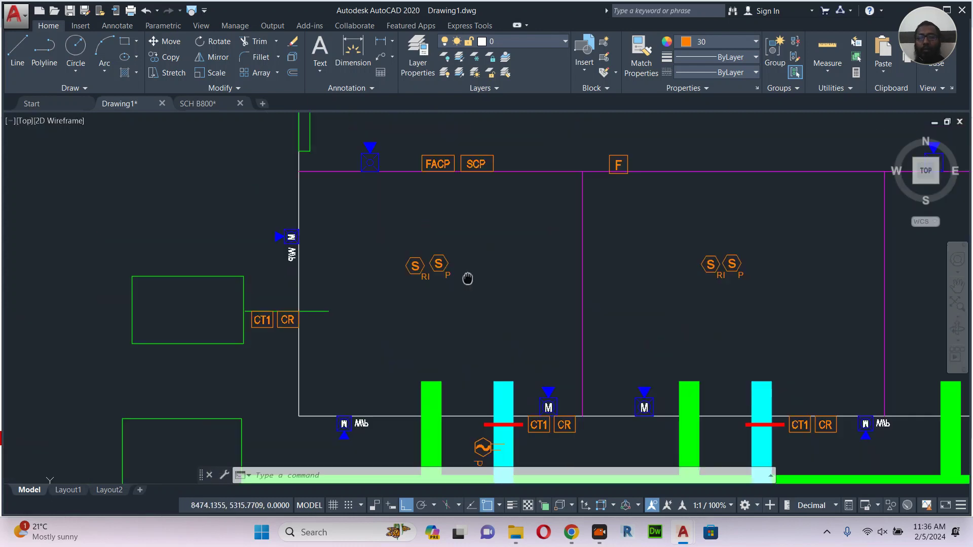
key(Return)
scroll(438, 184, up, 1)
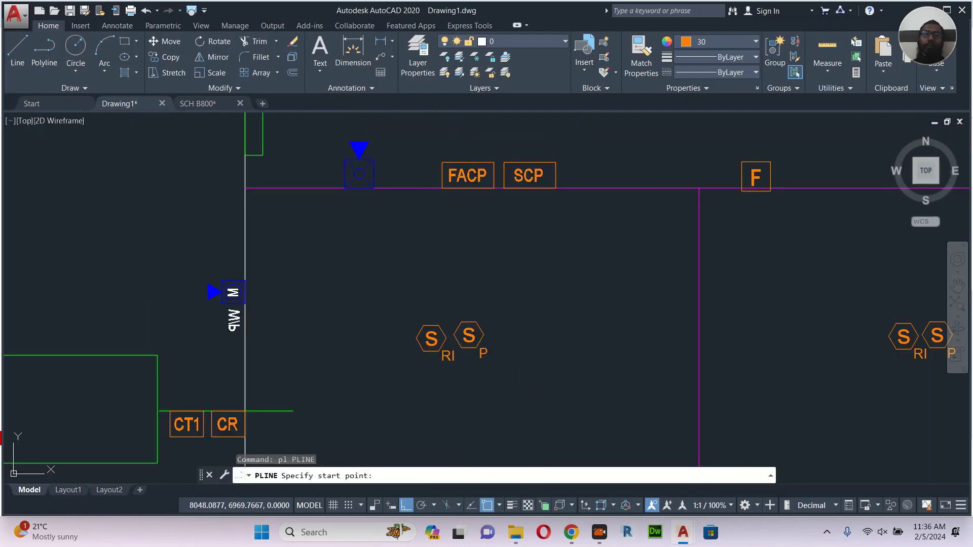
click(467, 189)
scroll(464, 274, up, 2)
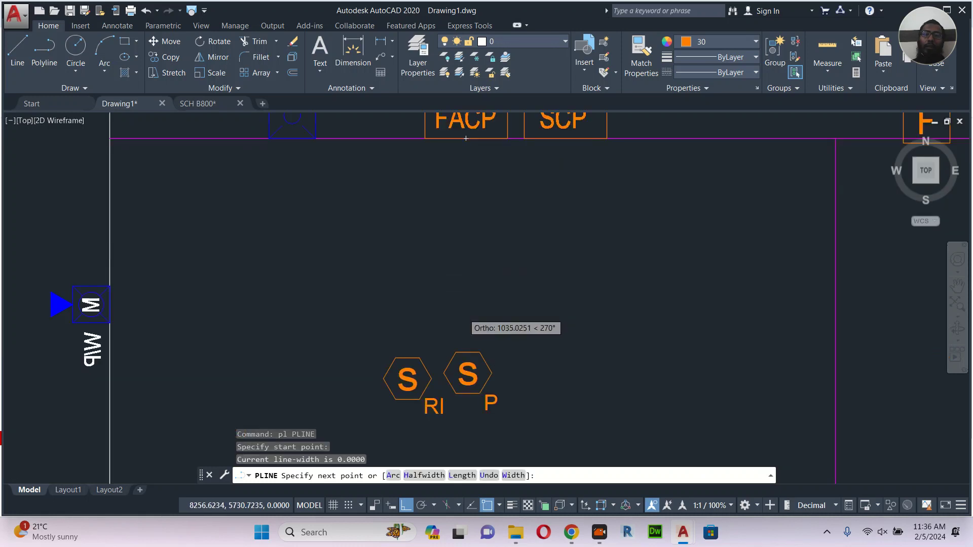
middle_drag(453, 339, 459, 239)
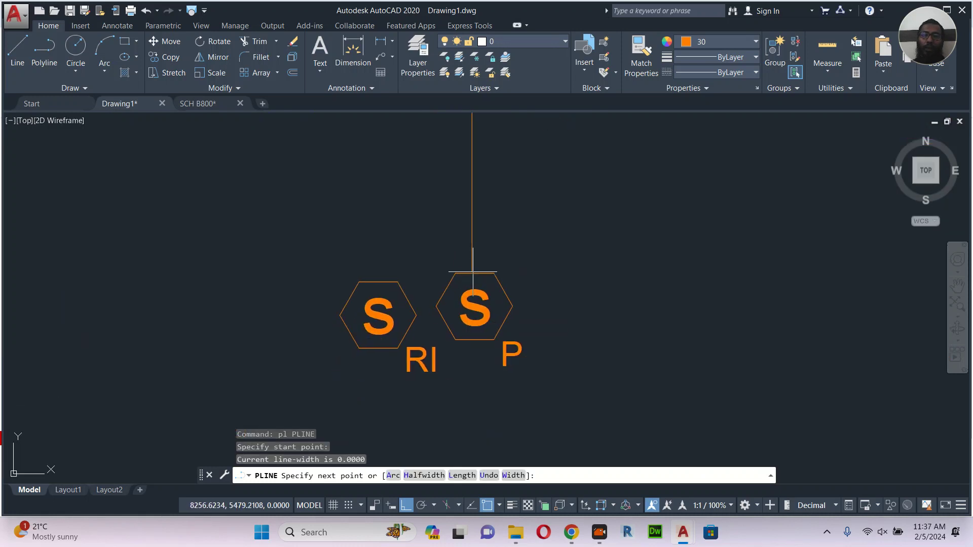
click(471, 274)
key(Escape)
Connect the P smoke detector to the adjacent RI smoke detector with a short polyline.
key(Return)
click(436, 305)
click(416, 306)
key(Escape)
Draw an L-shaped polyline from the RI smoke detector across the outer wall and down to the upper edge of the CR module.
scroll(410, 305, down, 2)
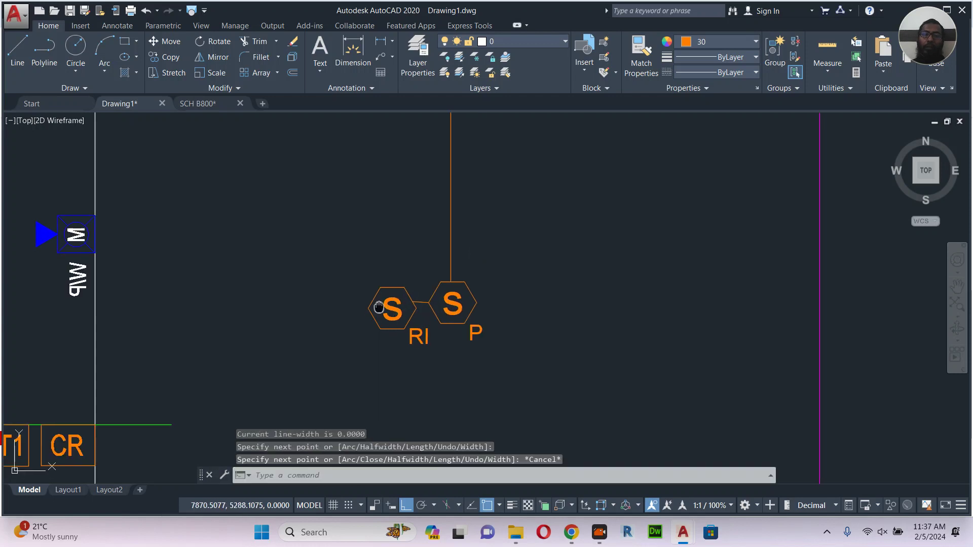
middle_drag(369, 315, 513, 267)
key(Return)
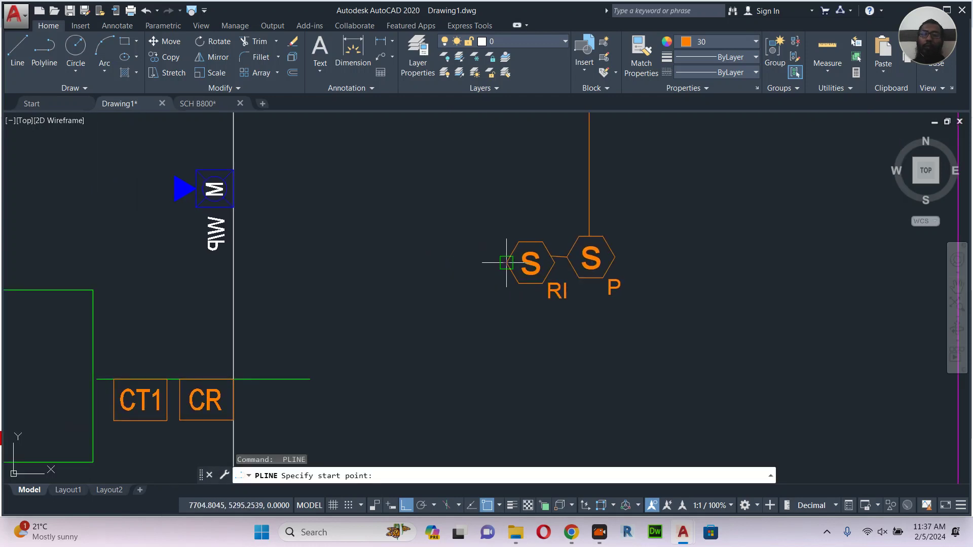
click(506, 263)
middle_drag(348, 274, 536, 228)
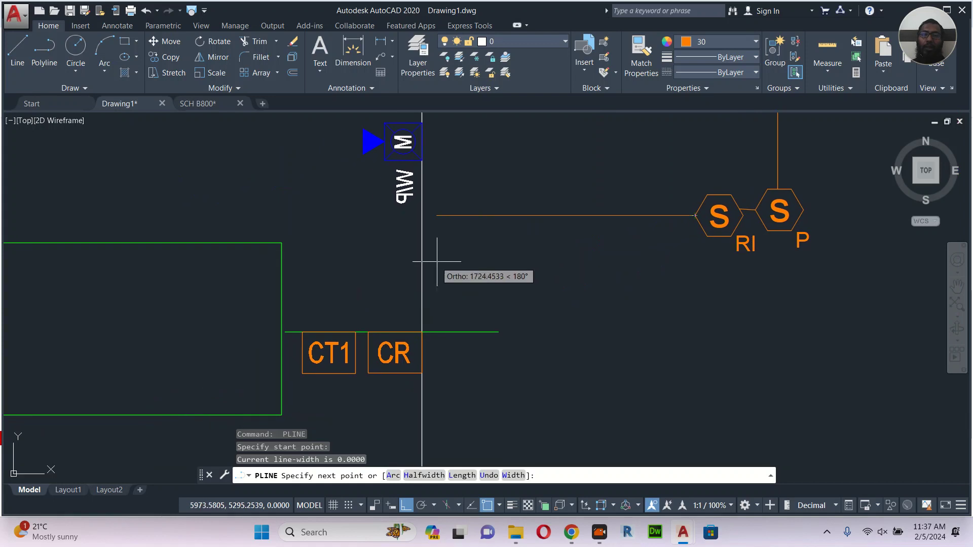
click(406, 264)
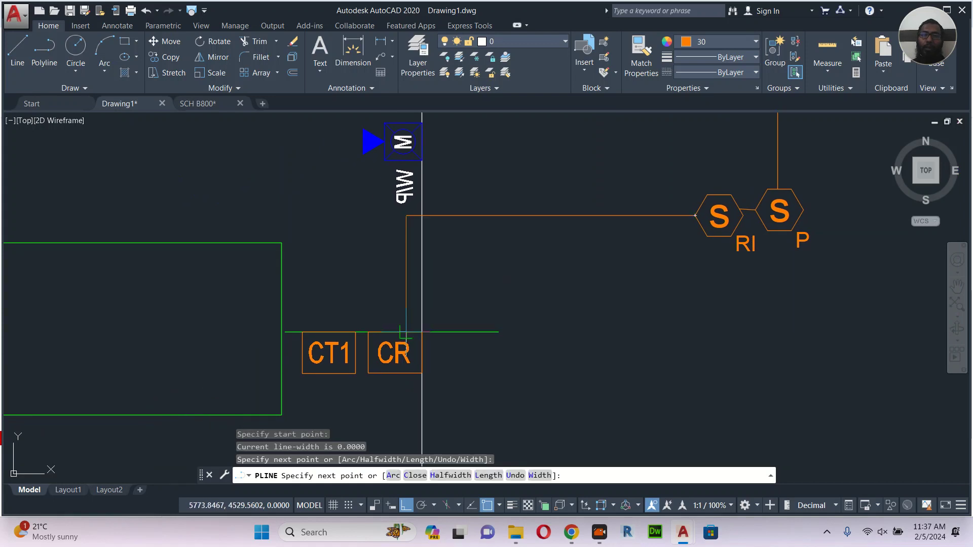
click(406, 332)
key(Escape)
Connect the CR module to the adjacent CT1 module with a short polyline.
key(Return)
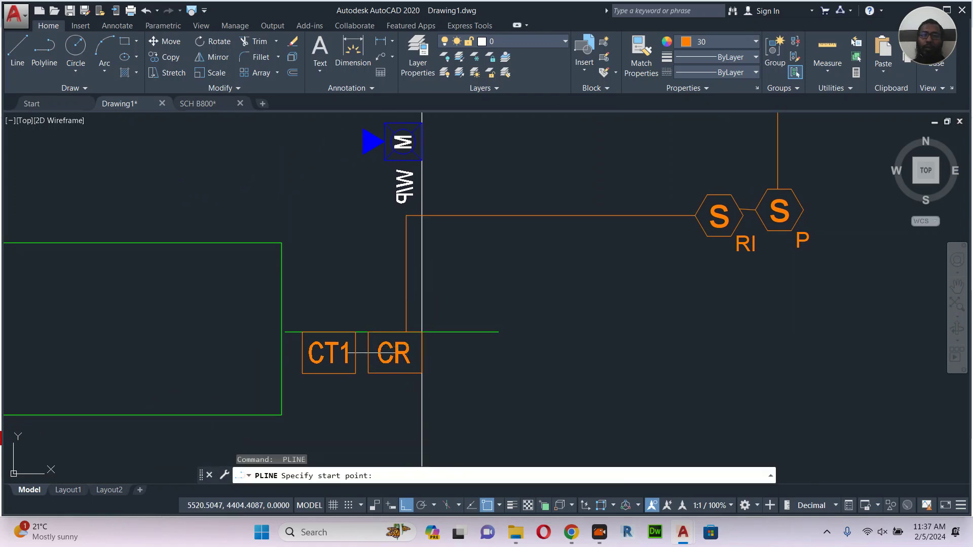
click(369, 354)
click(355, 353)
key(Escape)
Draw a stepped polyline from the midpoint of the CT1 module's lower edge down, across the outer wall and down to the duct smoke detector.
middle_drag(351, 380, 369, 287)
key(Return)
click(348, 282)
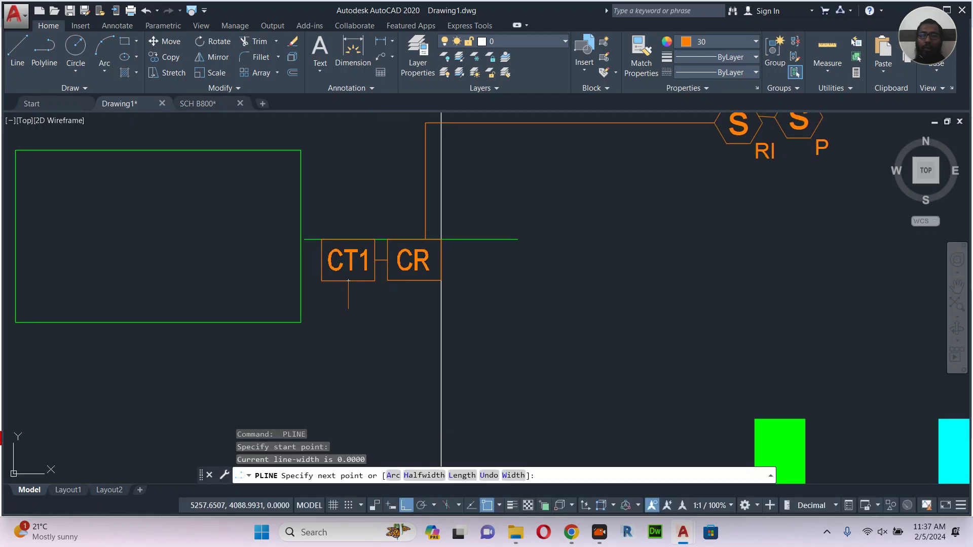
click(341, 321)
scroll(547, 311, down, 5)
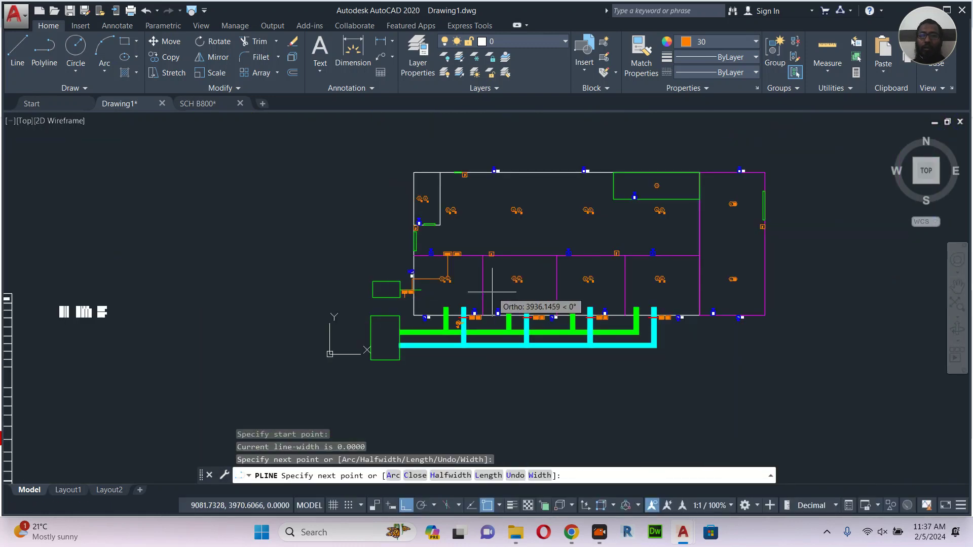
scroll(410, 312, up, 6)
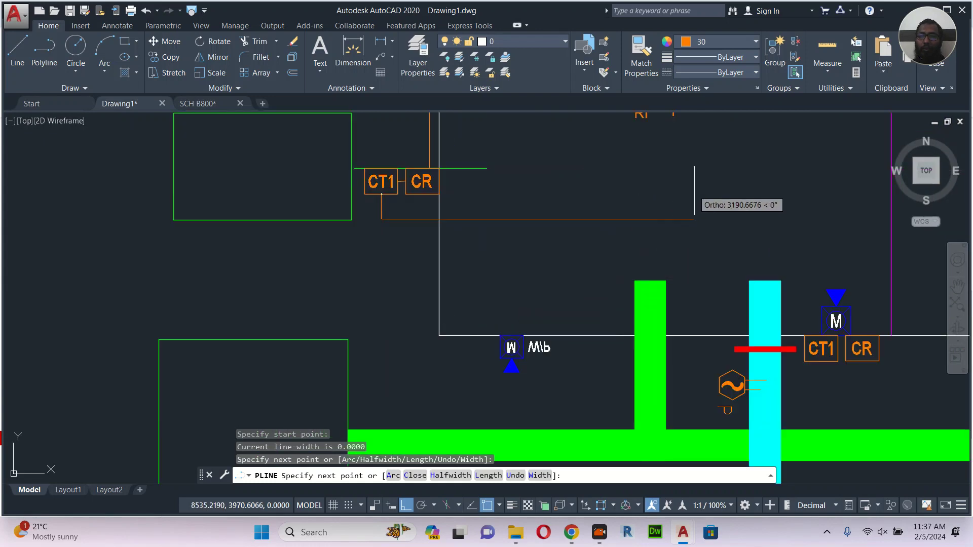
click(722, 190)
scroll(730, 304, up, 5)
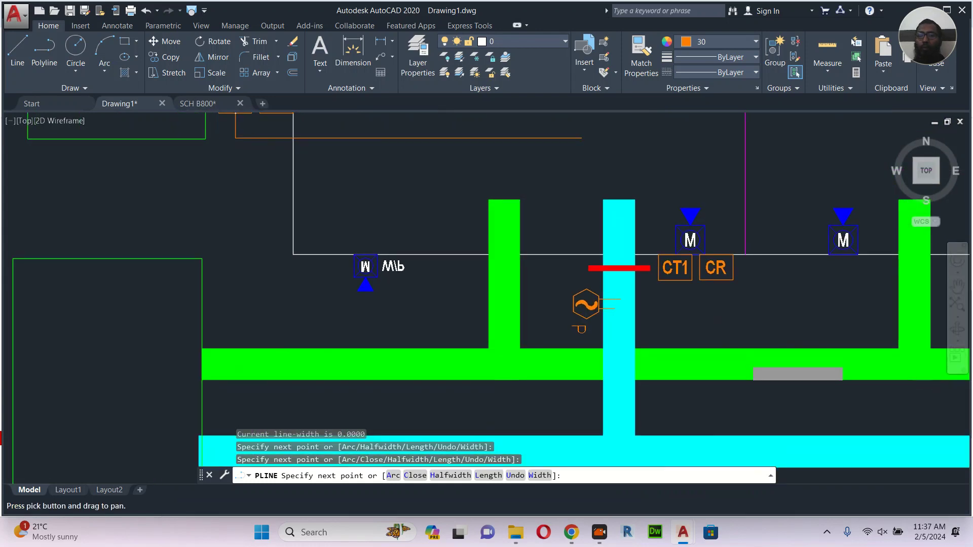
scroll(583, 298, up, 6)
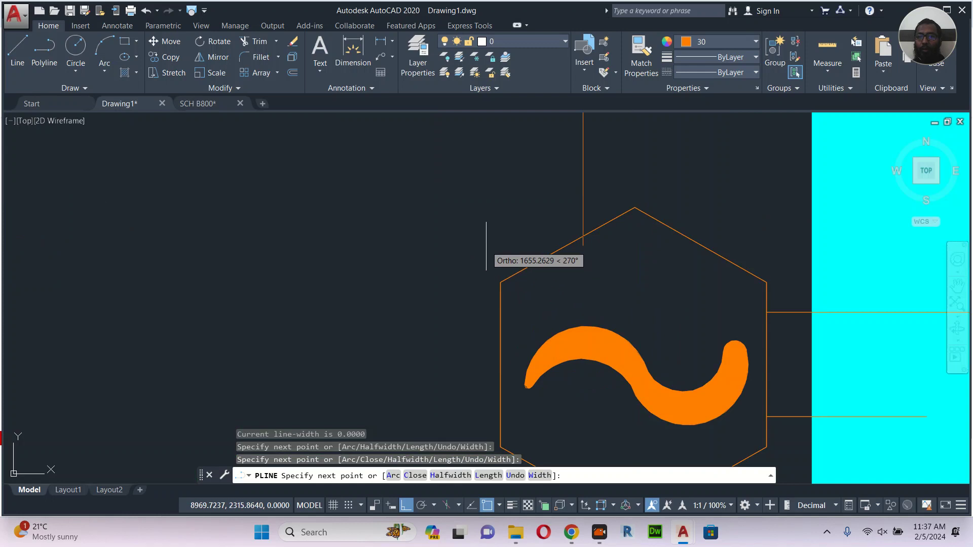
key(Escape)
scroll(576, 243, down, 3)
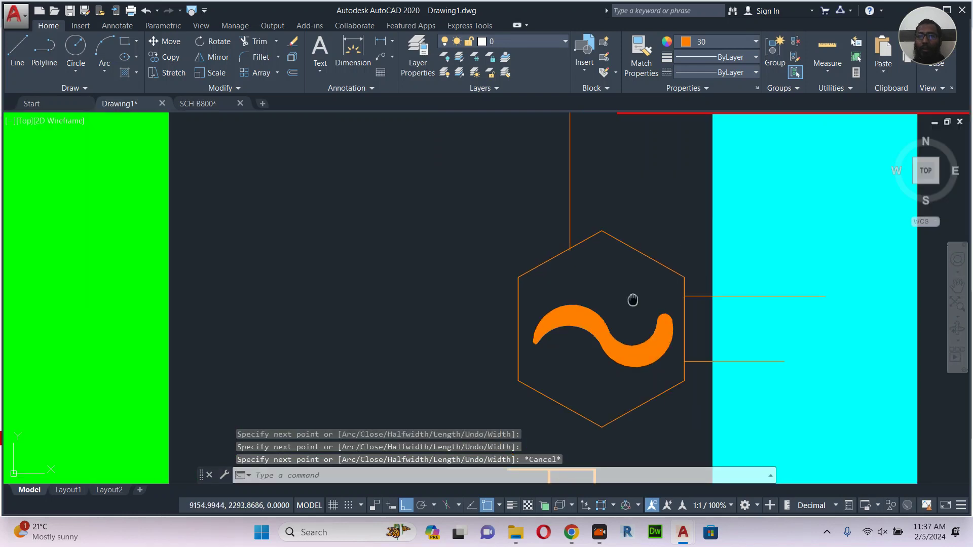
Draw an L-shaped polyline from the duct detector's upper right edge up and across the cyan duct to the nearby CT1 module.
key(Return)
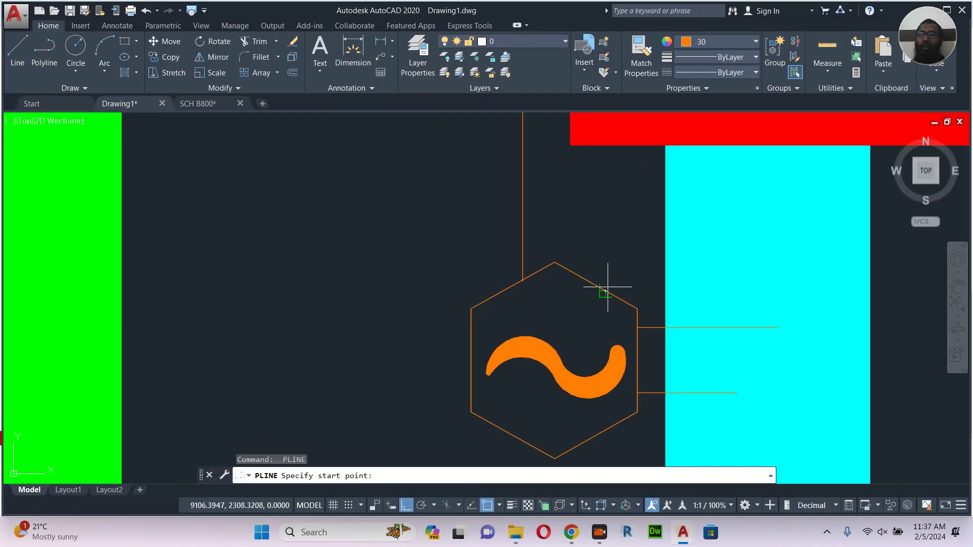
click(608, 287)
scroll(442, 379, down, 6)
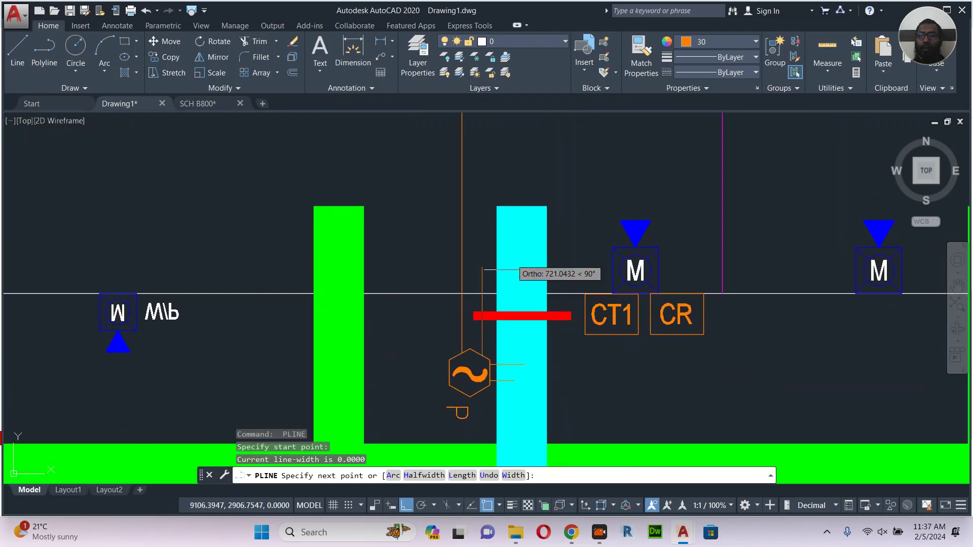
scroll(482, 248, up, 6)
middle_drag(424, 284, 440, 217)
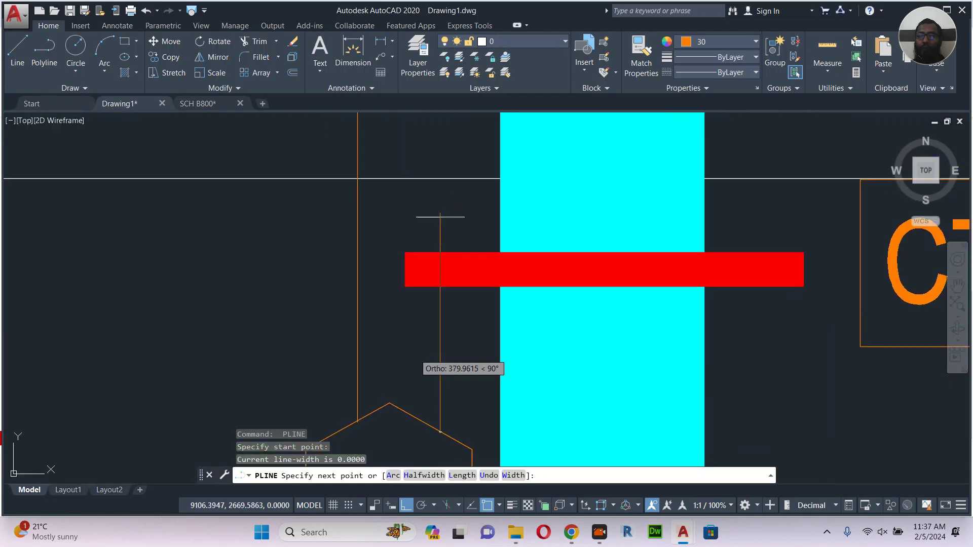
click(440, 218)
middle_drag(740, 220, 549, 217)
middle_drag(659, 221, 580, 219)
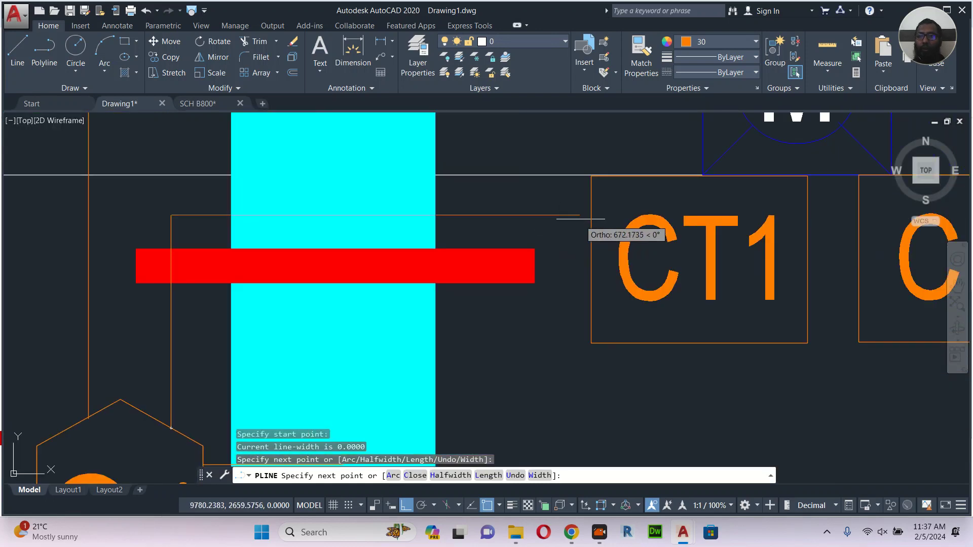
click(591, 216)
key(Escape)
scroll(652, 257, down, 2)
middle_drag(558, 278, 331, 303)
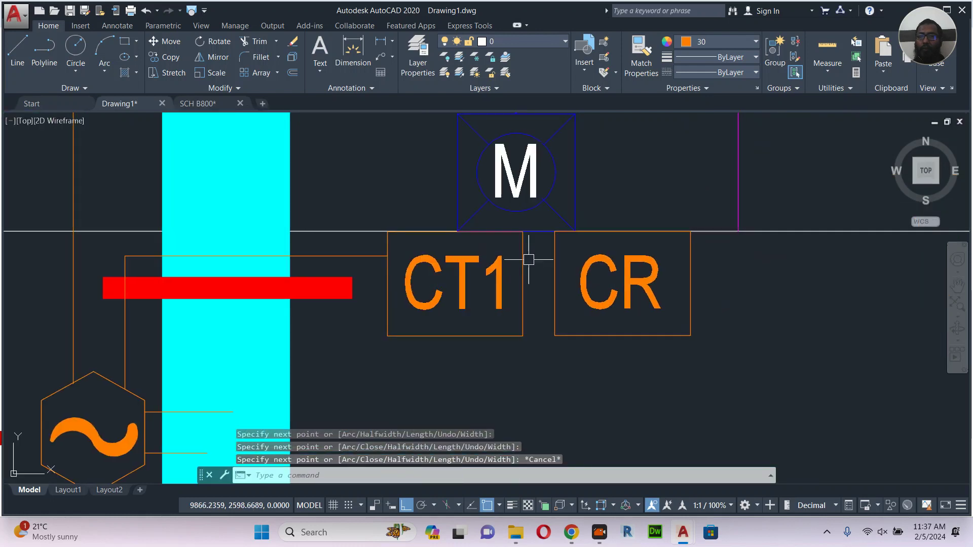
Connect this CT1 module to the adjacent CR module with a short horizontal polyline.
key(Return)
click(523, 266)
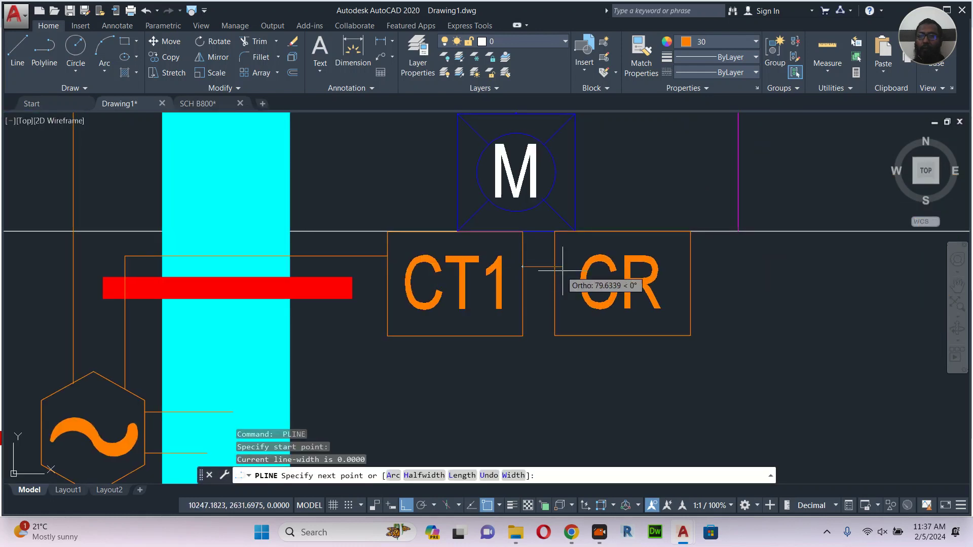
click(555, 266)
key(Escape)
Draw a vertical polyline from the CR module's upper edge up beside the magenta partition, slightly above the smoke detectors' level.
key(Return)
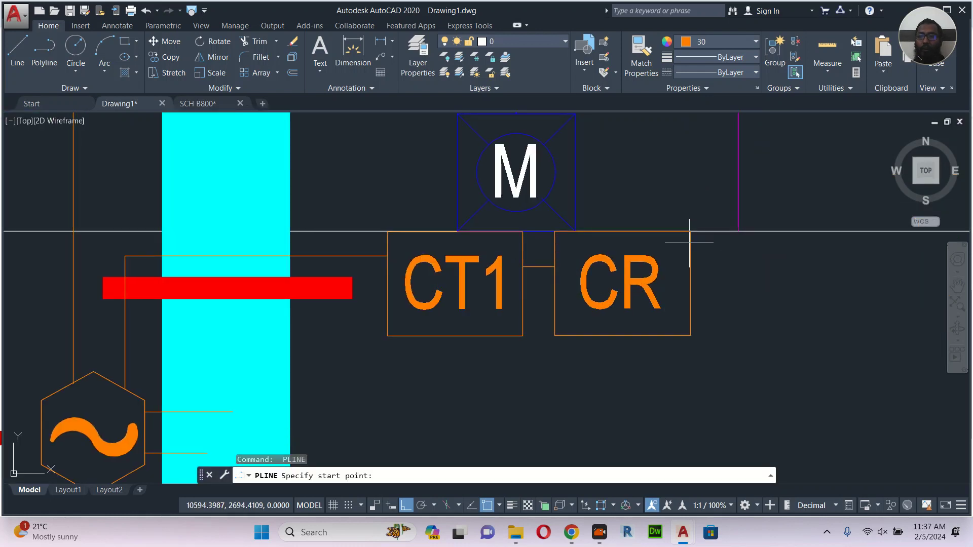
click(673, 231)
scroll(664, 233, down, 10)
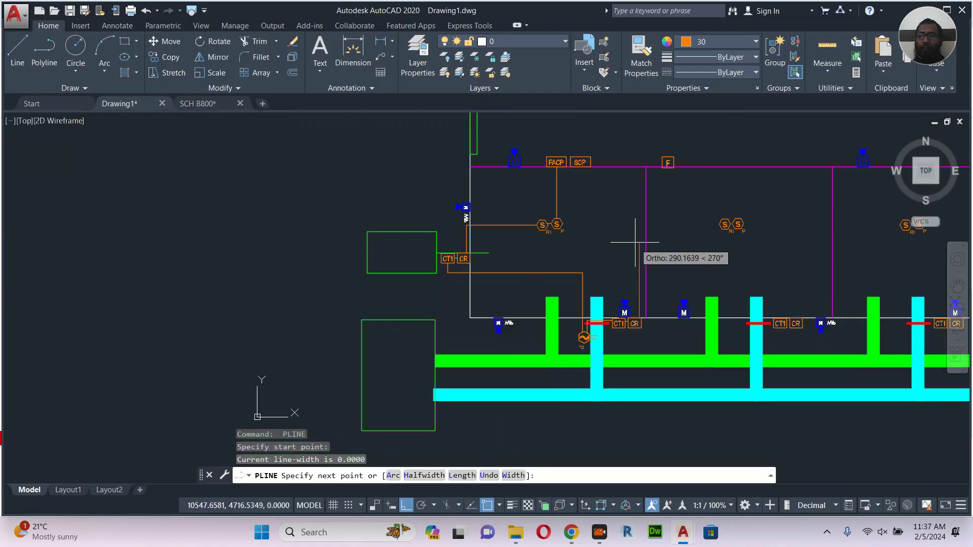
scroll(636, 238, up, 5)
scroll(634, 243, down, 5)
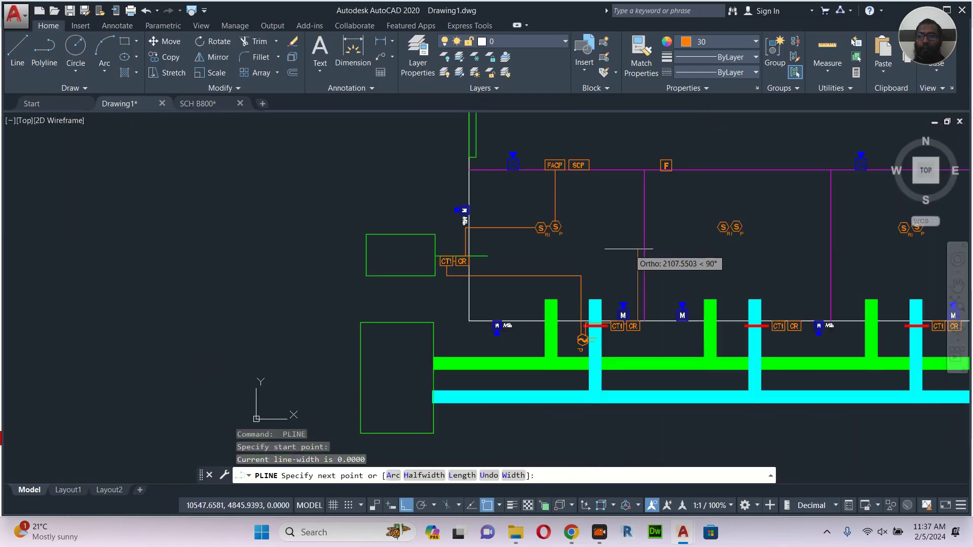
scroll(651, 256, up, 6)
click(639, 178)
key(Escape)
Draw a horizontal polyline from the next room's RI smoke detector leftward across the magenta partition, past the vertical wiring line.
mouse_move(634, 235)
middle_down()
mouse_move(536, 266)
mouse_move(459, 268)
middle_up()
key(Return)
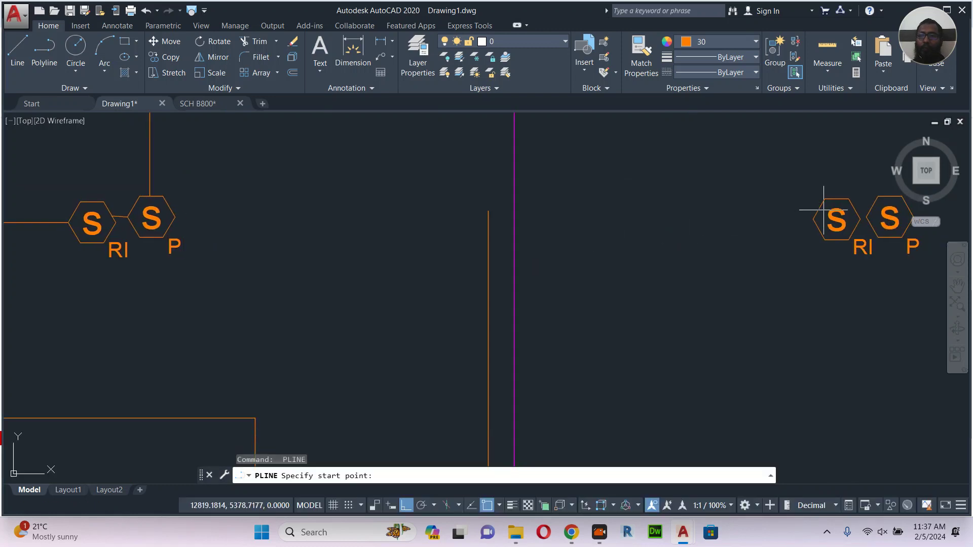
click(817, 217)
click(408, 253)
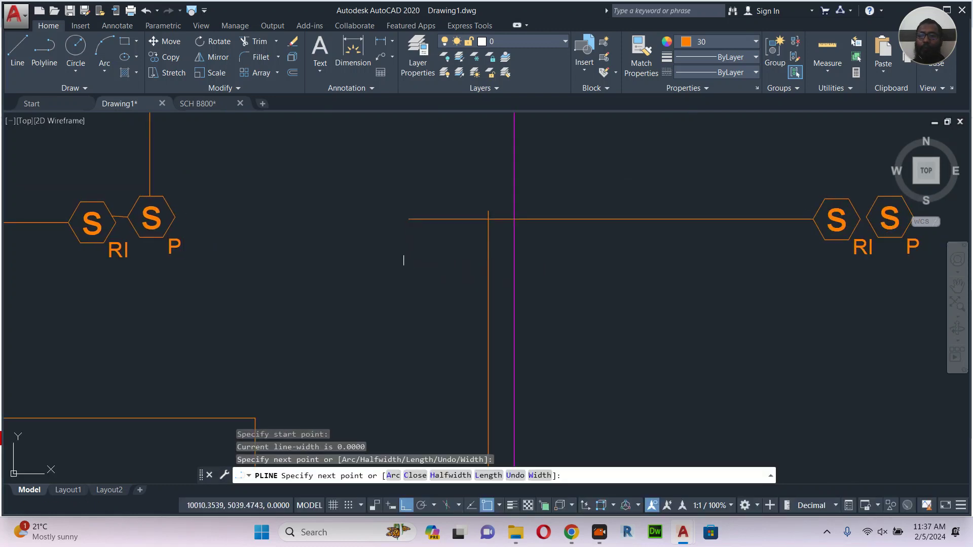
key(Escape)
Fillet the CR module's vertical polyline and the RI detector's horizontal polyline into a single corner.
text(f)
key(Return)
click(488, 242)
click(508, 229)
click(519, 219)
scroll(571, 289, down, 4)
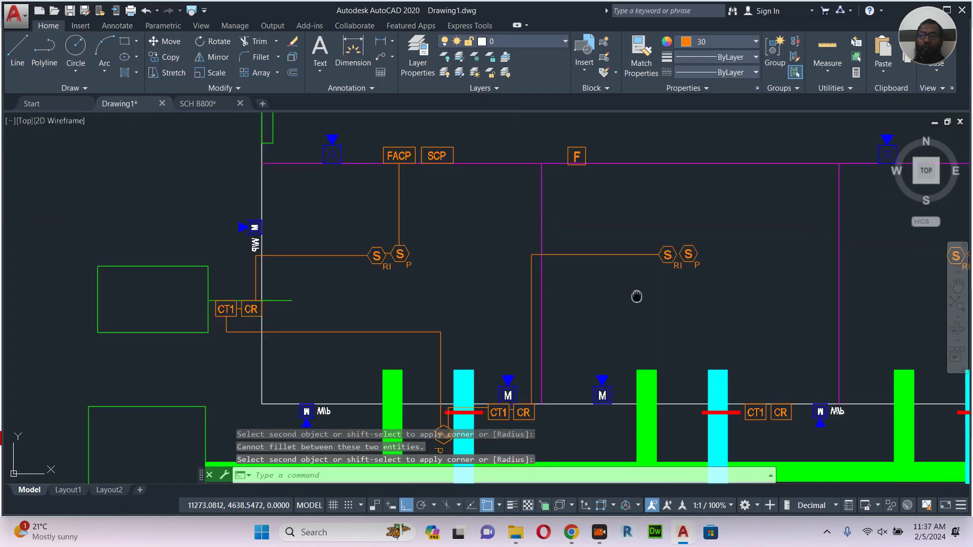
middle_drag(571, 289, 525, 298)
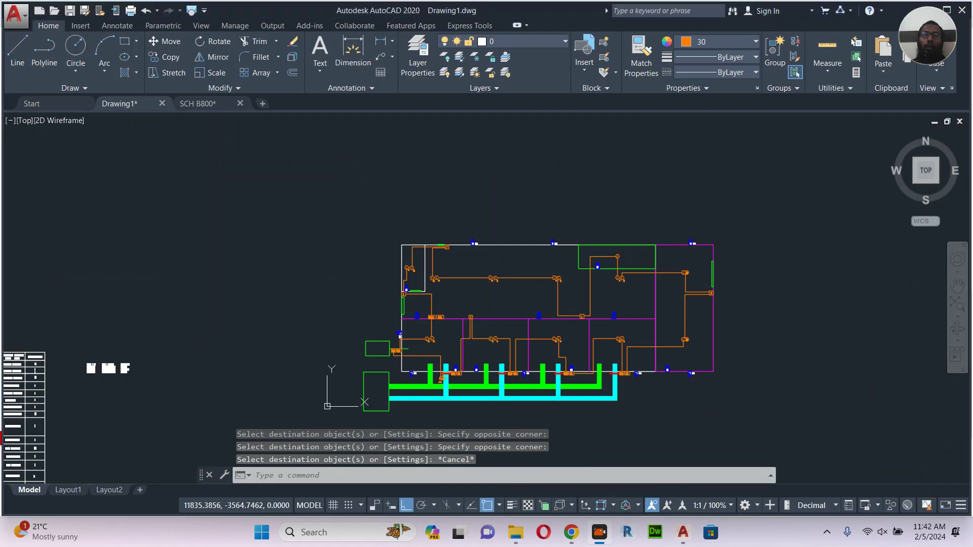
Examine the fire alarm loop wiring across the whole floor plan, including the connections around the FACP.
mouse_move(504, 301)
middle_down()
mouse_move(548, 302)
mouse_move(469, 297)
middle_up()
scroll(469, 297, up, 4)
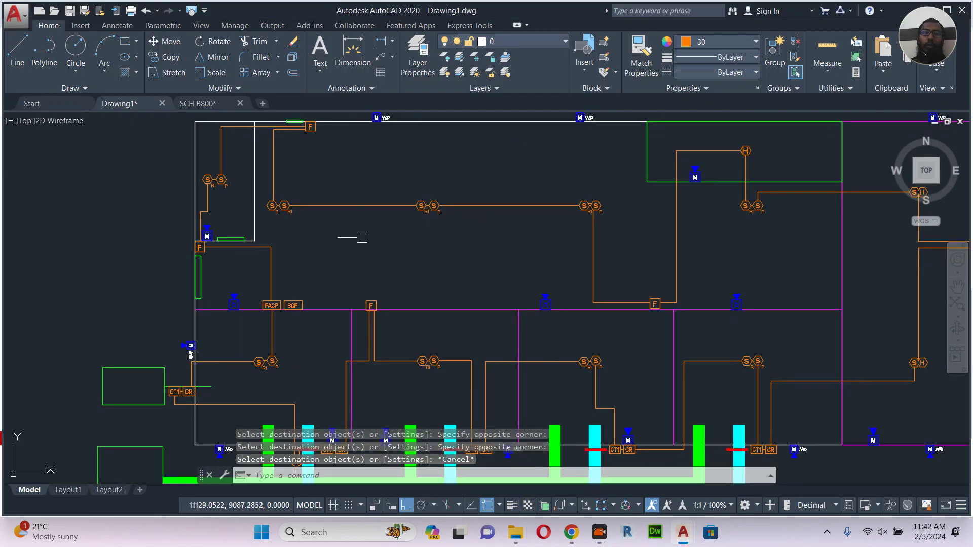
middle_drag(346, 203, 348, 218)
scroll(558, 310, down, 2)
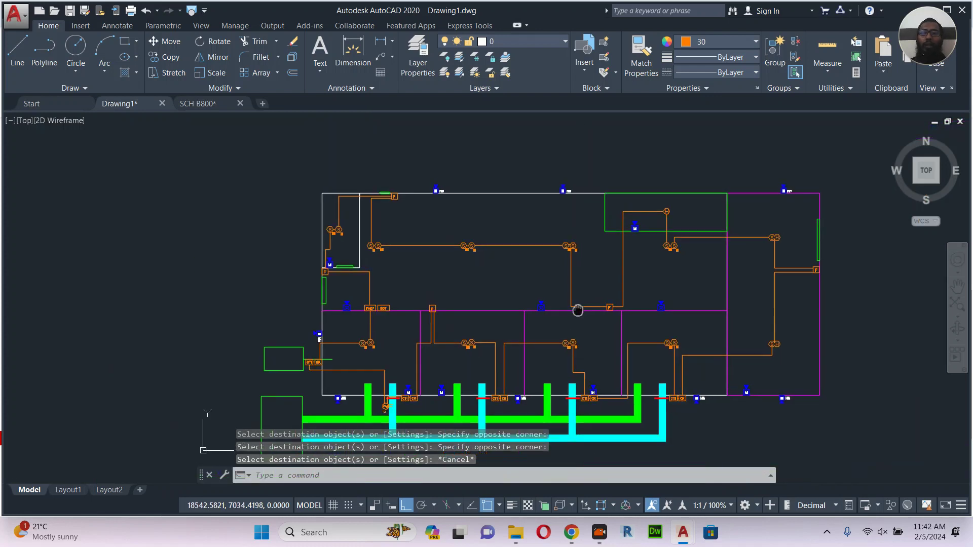
scroll(355, 317, up, 4)
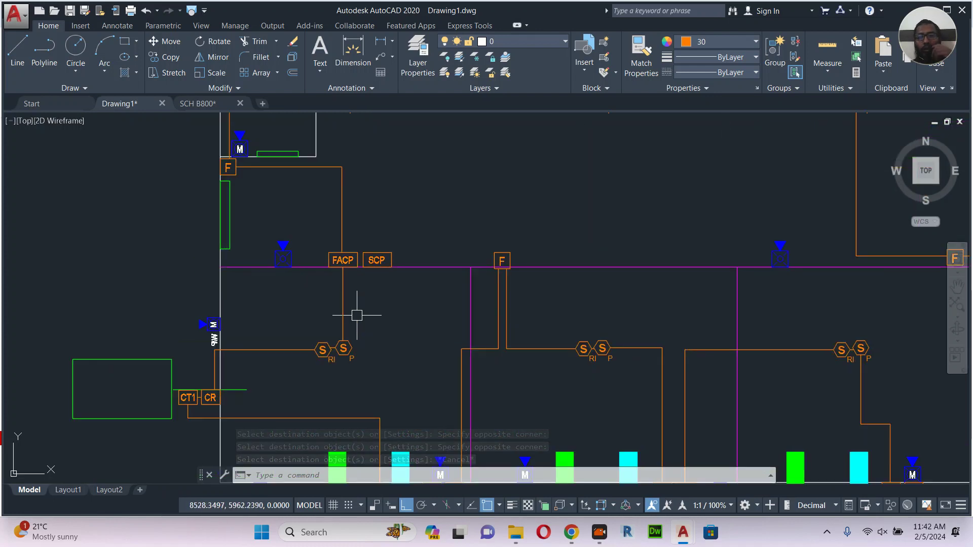
scroll(606, 308, down, 4)
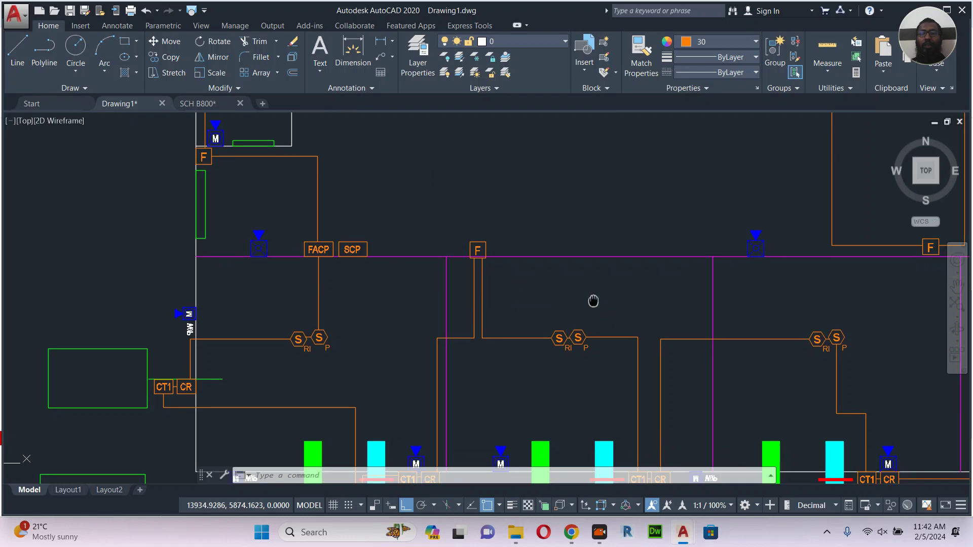
middle_drag(635, 174, 623, 208)
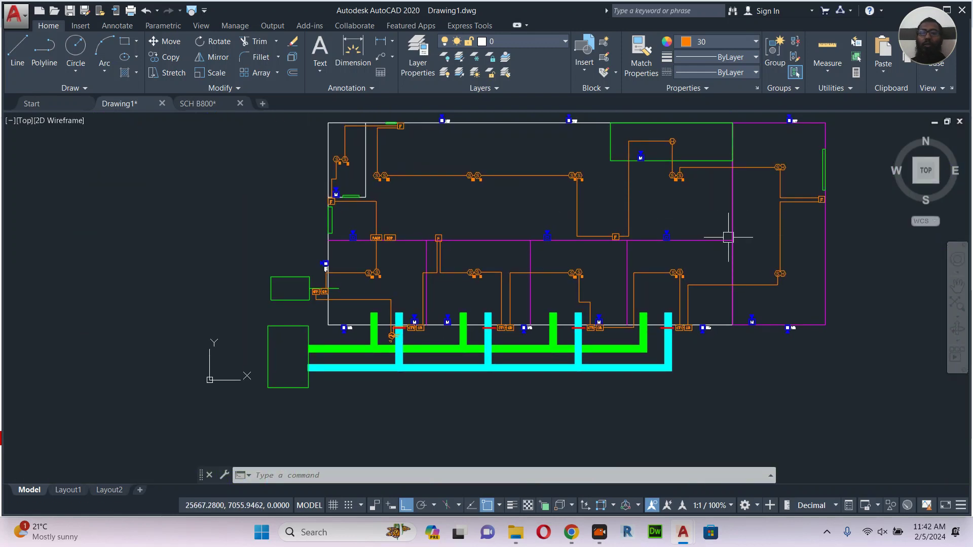
Trace the loop from the FACP through the lower rooms' detectors and CT1/CR modules, the S/H detectors and back through the upper hall.
scroll(442, 226, up, 4)
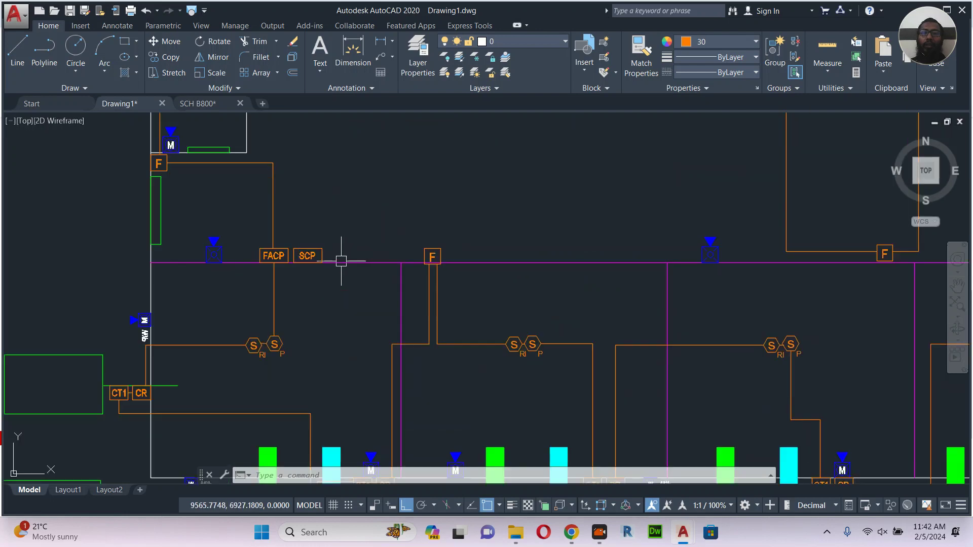
middle_drag(289, 293, 399, 164)
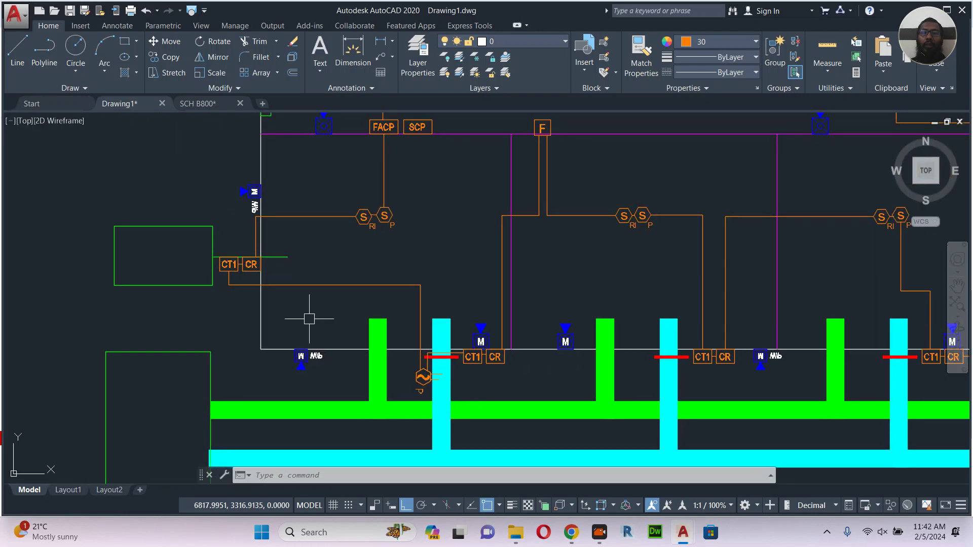
middle_drag(576, 364, 433, 388)
middle_drag(582, 363, 392, 359)
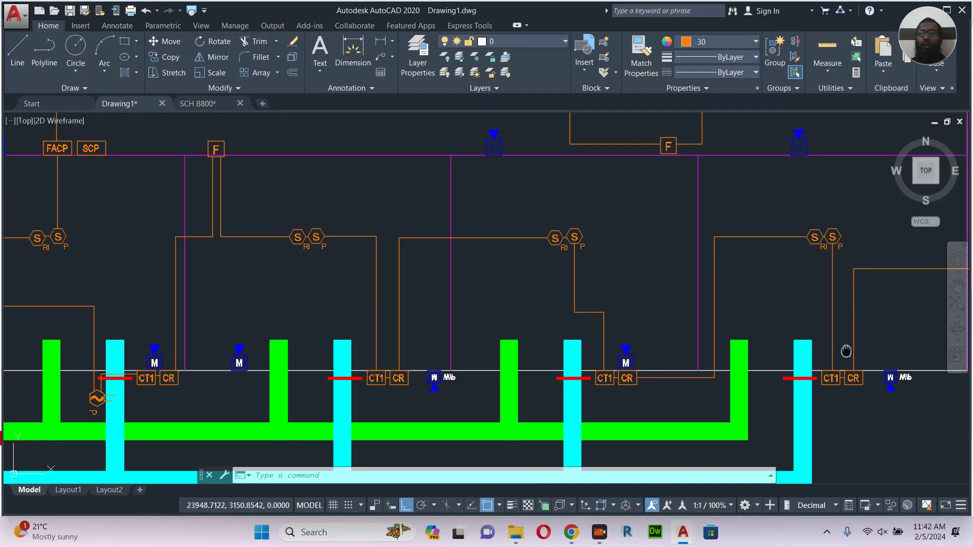
middle_drag(846, 351, 637, 410)
middle_drag(847, 347, 637, 367)
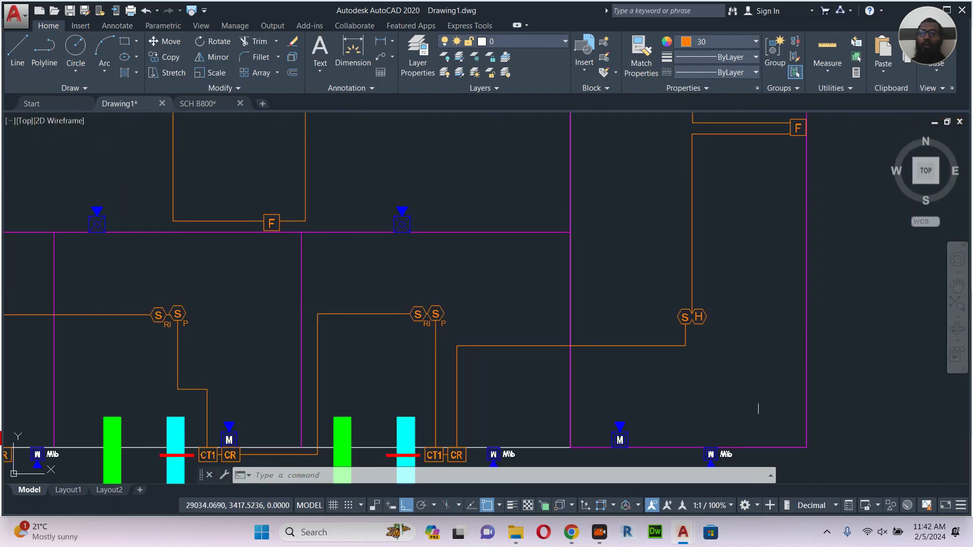
middle_drag(743, 403, 774, 318)
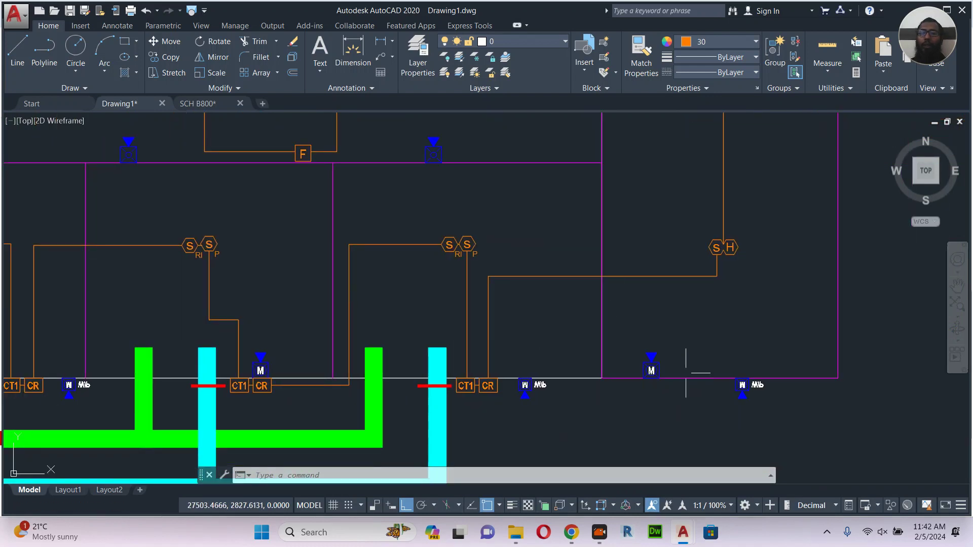
middle_drag(726, 238, 691, 388)
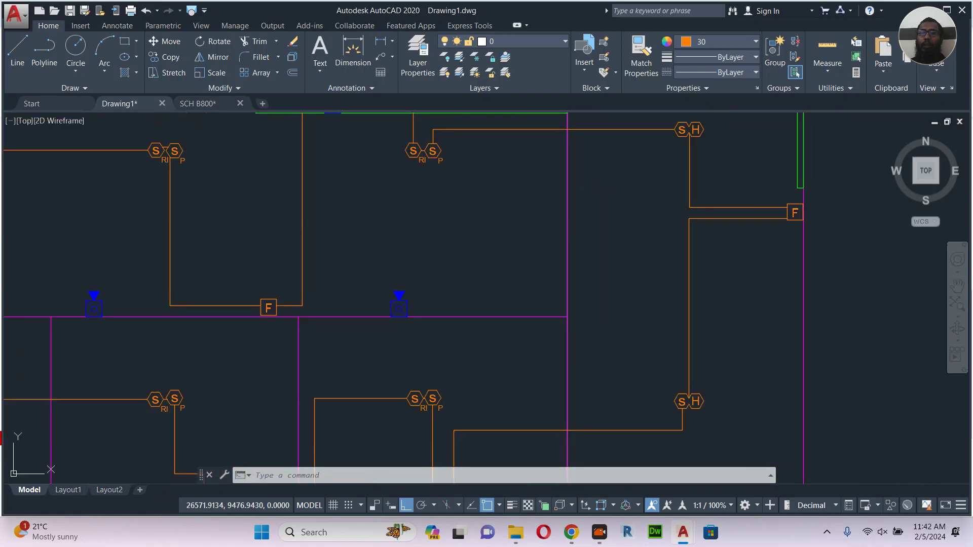
middle_drag(611, 183, 778, 282)
mouse_move(432, 280)
middle_down()
mouse_move(719, 252)
mouse_move(811, 230)
middle_up()
mouse_move(344, 244)
middle_down()
mouse_move(529, 263)
mouse_move(669, 261)
middle_up()
middle_drag(381, 343, 363, 191)
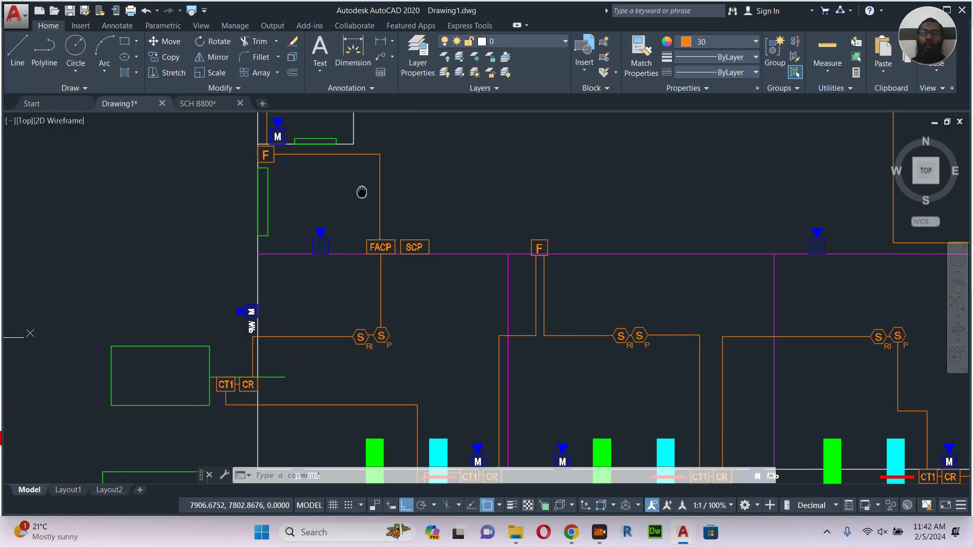
middle_drag(424, 326, 419, 256)
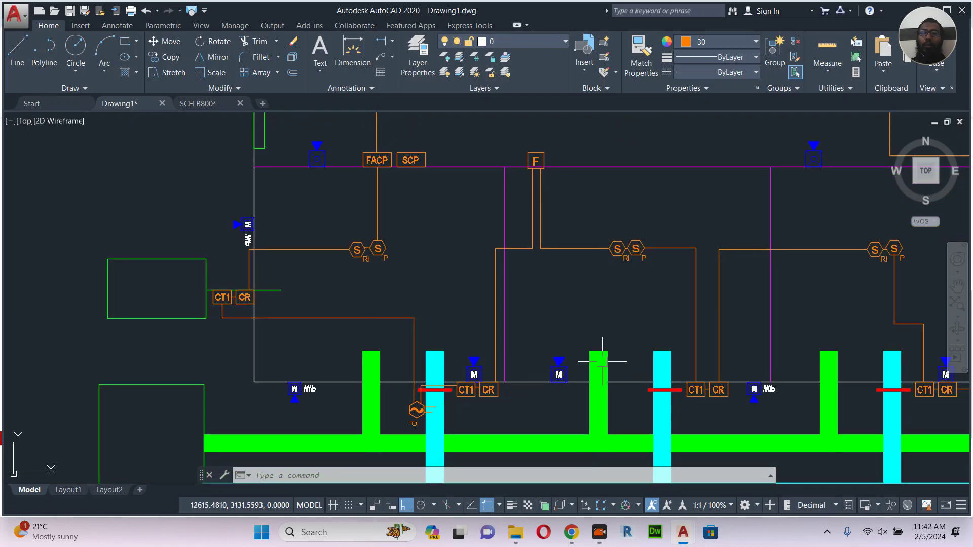
middle_drag(670, 366, 476, 404)
middle_drag(587, 321, 631, 365)
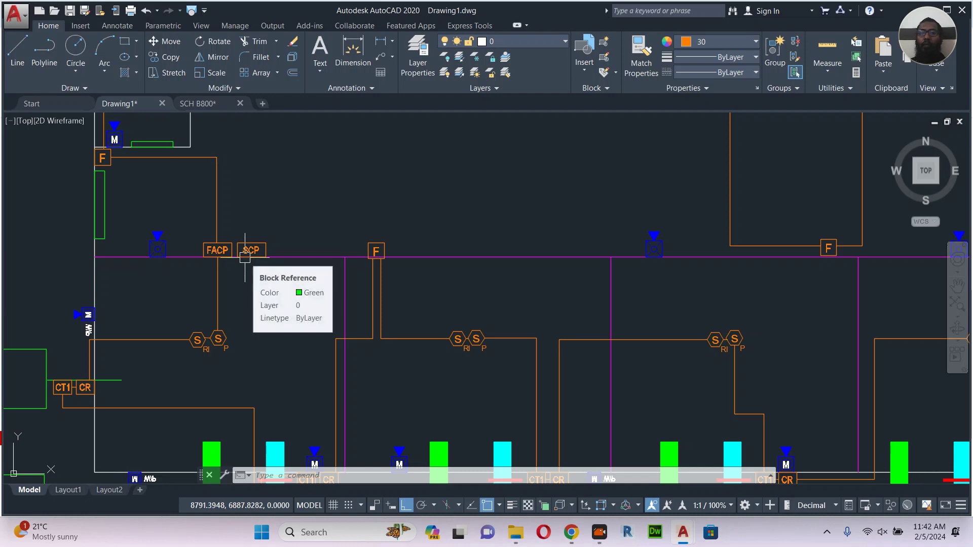
scroll(245, 257, down, 1)
middle_drag(429, 332, 411, 311)
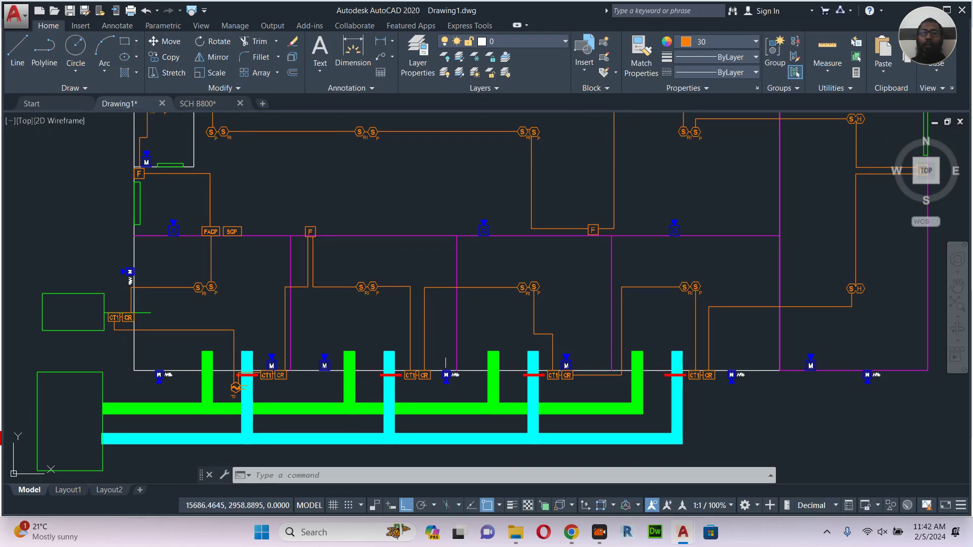
middle_drag(315, 319, 402, 330)
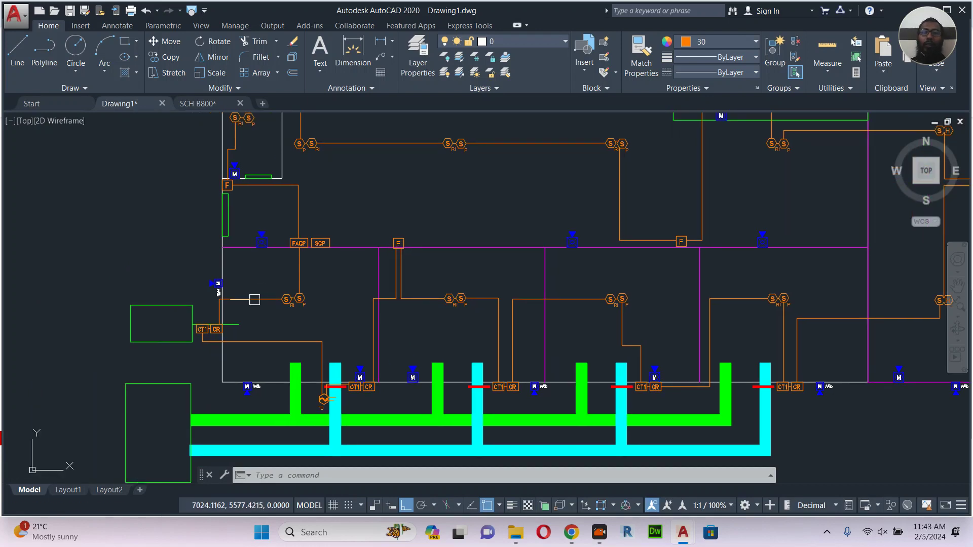
Set the linetype of the polyline between the upper hall's rightmost P smoke detector and the adjoining room's S/H detector to IMPORT-IMPORT-HIDDEN2.
middle_drag(678, 284, 484, 335)
click(693, 187)
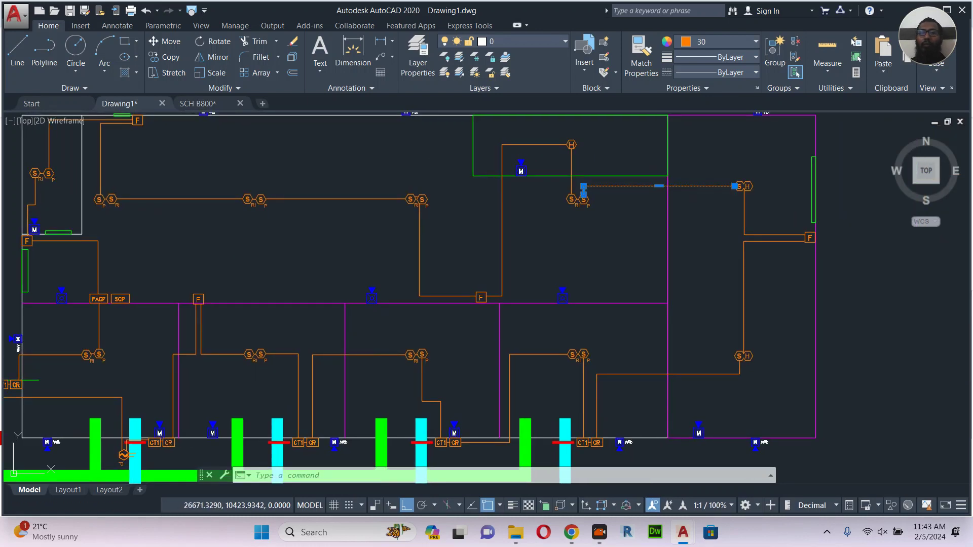
click(716, 77)
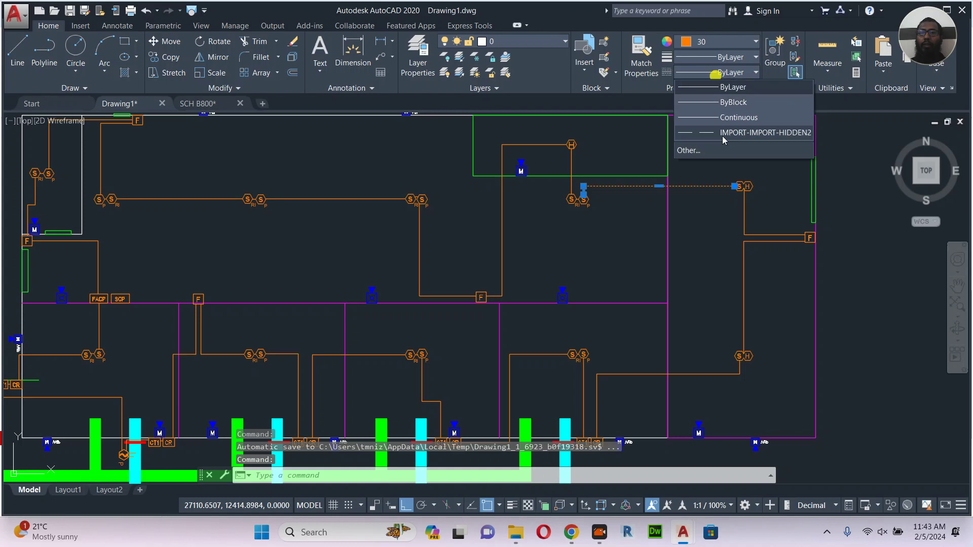
click(726, 135)
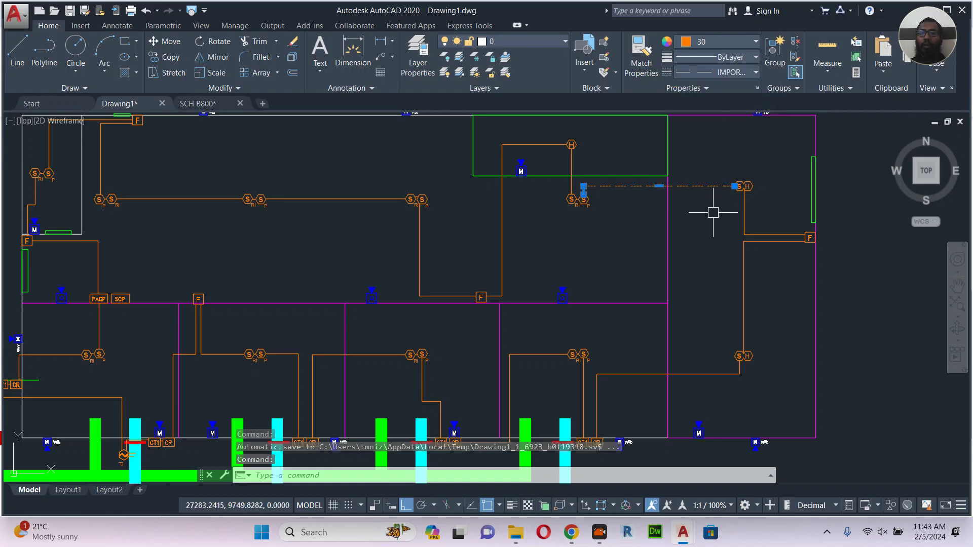
key(Escape)
Select all polylines similar to the wiring polyline between the upper S/H detector and the F device on the outer wall.
click(745, 218)
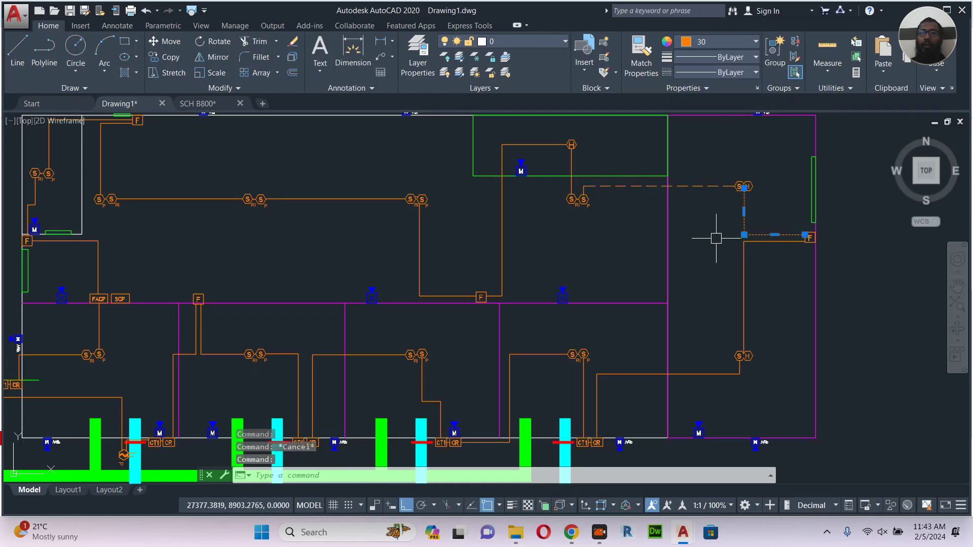
right_click(719, 233)
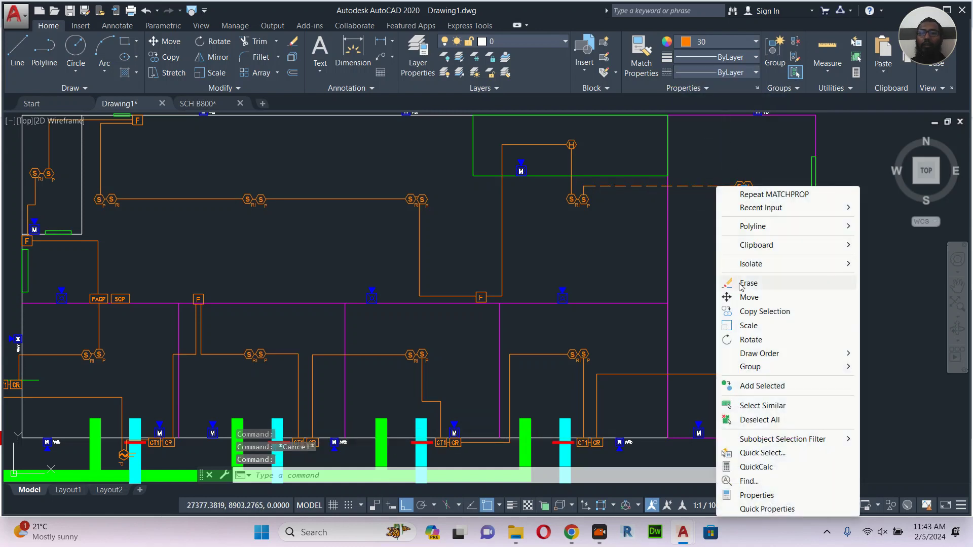
click(784, 406)
Narrow the current selection with Quick Select to polylines whose color equals 30.
right_click(624, 249)
mouse_move(689, 441)
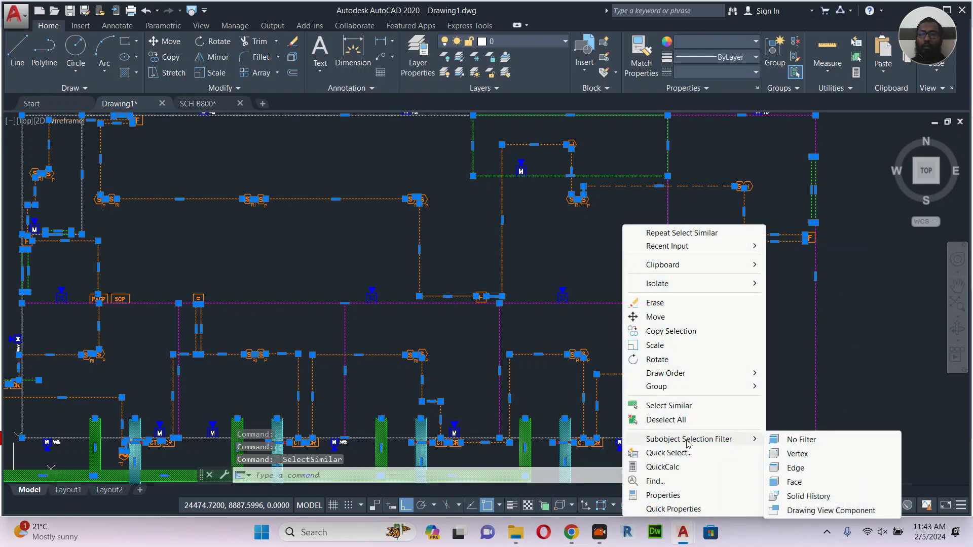
click(674, 453)
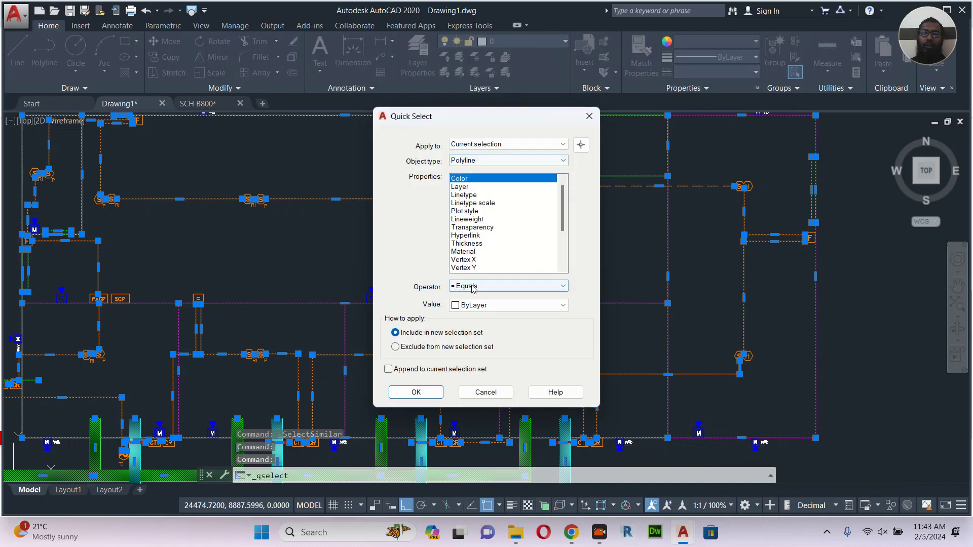
click(494, 305)
click(494, 306)
click(494, 305)
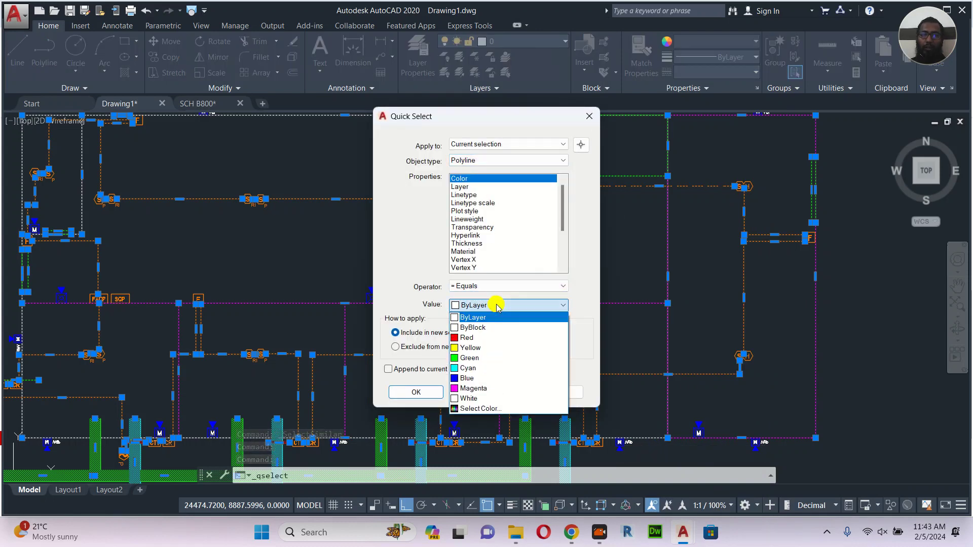
click(477, 409)
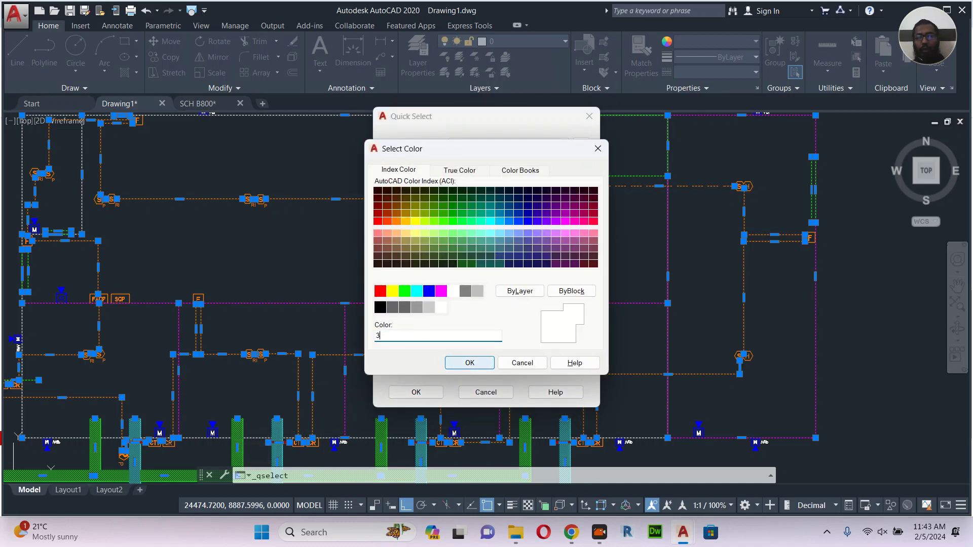
click(473, 361)
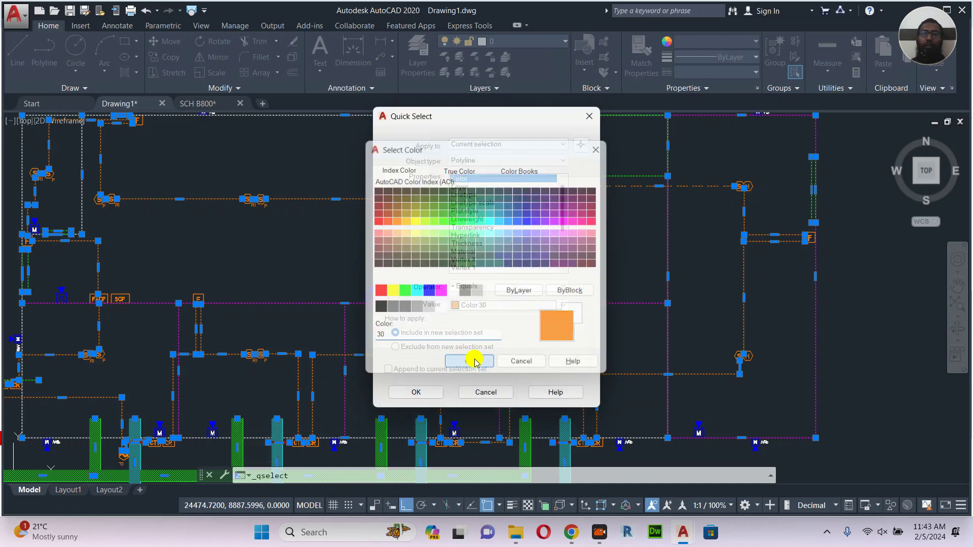
click(416, 392)
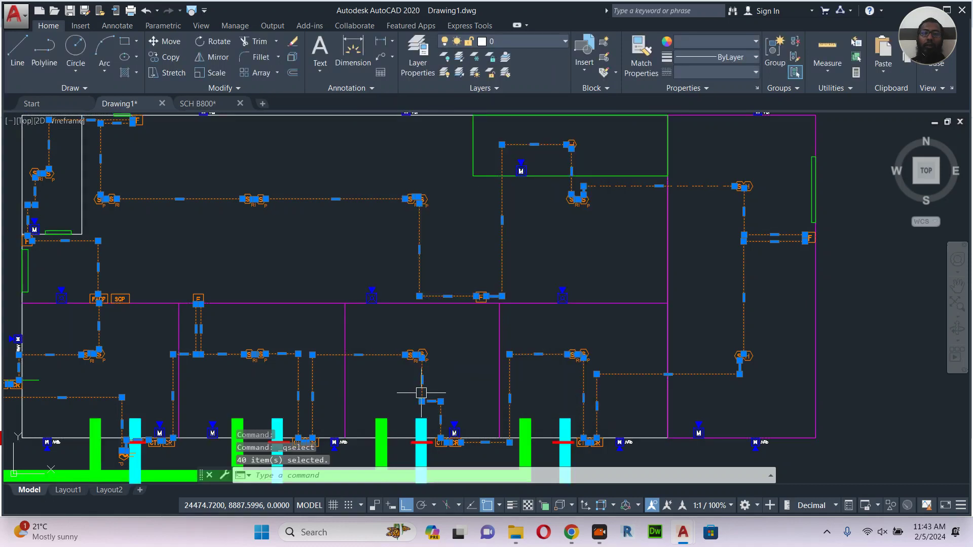
Apply the IMPORT-IMPORT-HIDDEN2 linetype to all selected orange wiring polylines and clear the selection.
scroll(603, 256, down, 4)
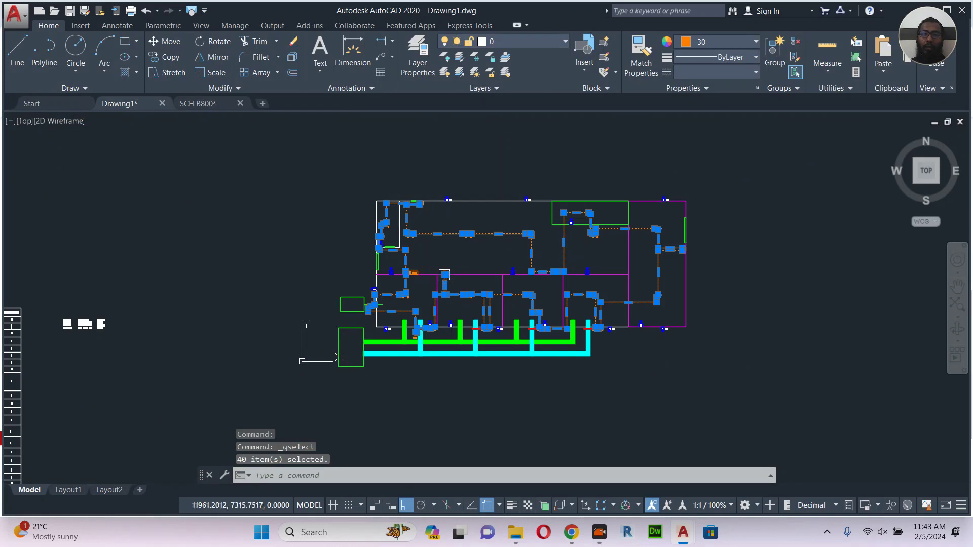
click(710, 73)
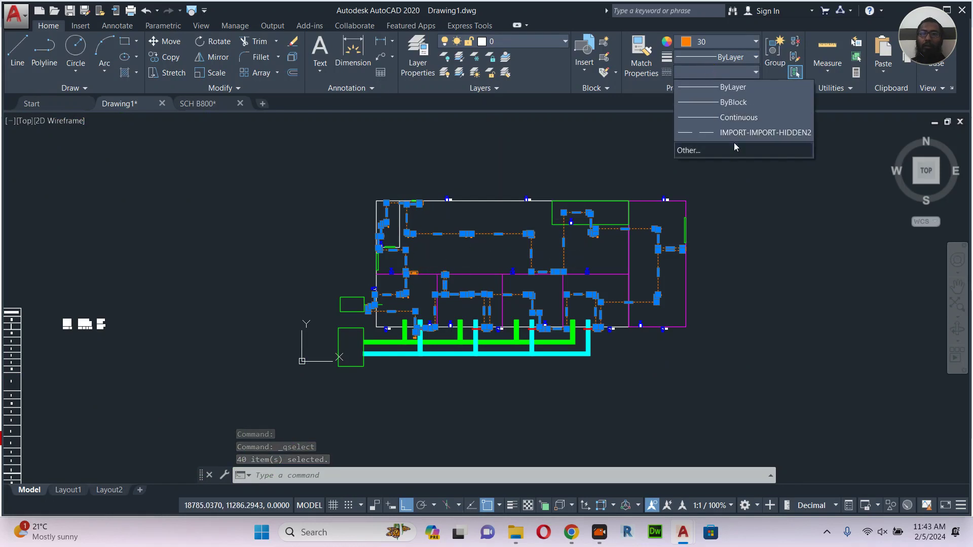
click(733, 133)
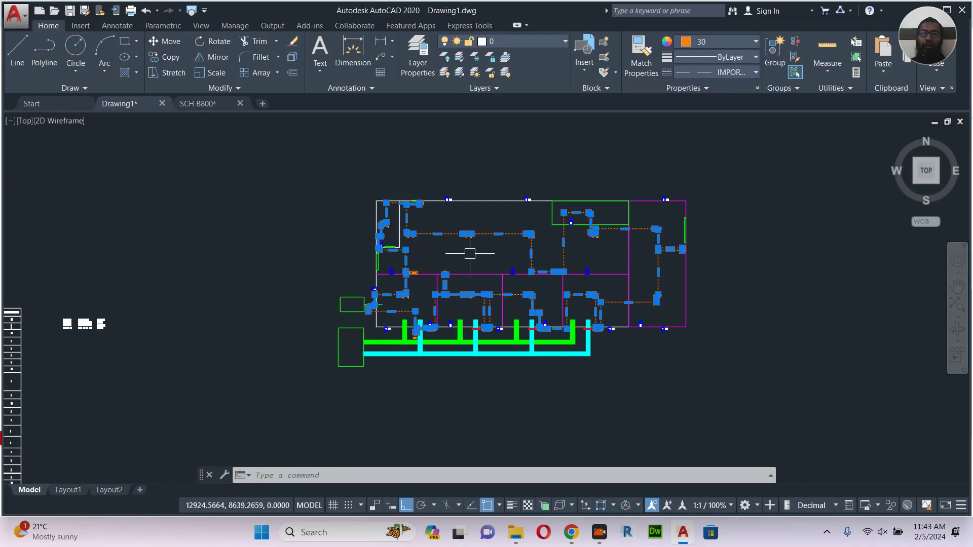
key(Escape)
scroll(469, 254, up, 4)
mouse_move(640, 290)
middle_down()
mouse_move(552, 312)
mouse_move(619, 281)
middle_up()
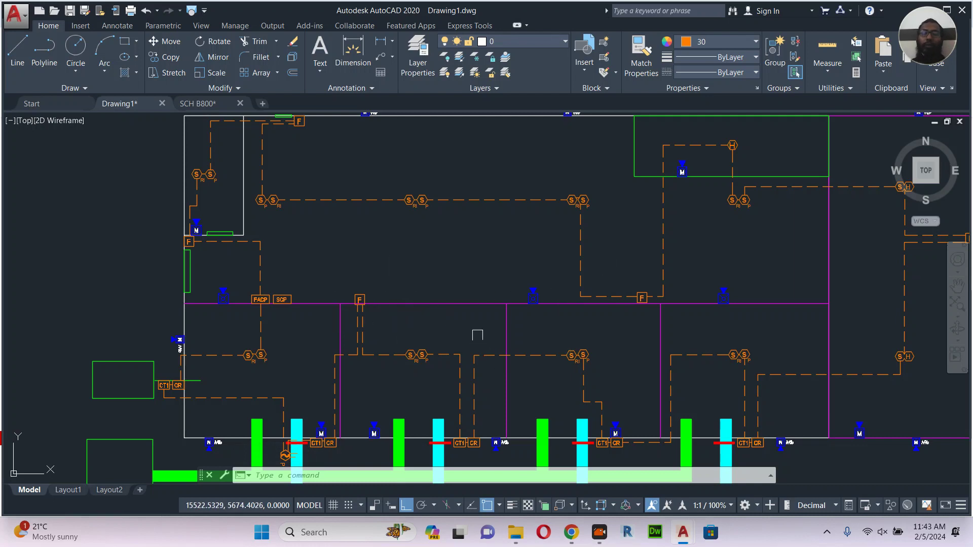
Examine the wiring around the FACP and SCP on the plan, plus the legend's CC1 and CC2A signal module entries.
scroll(259, 332, up, 4)
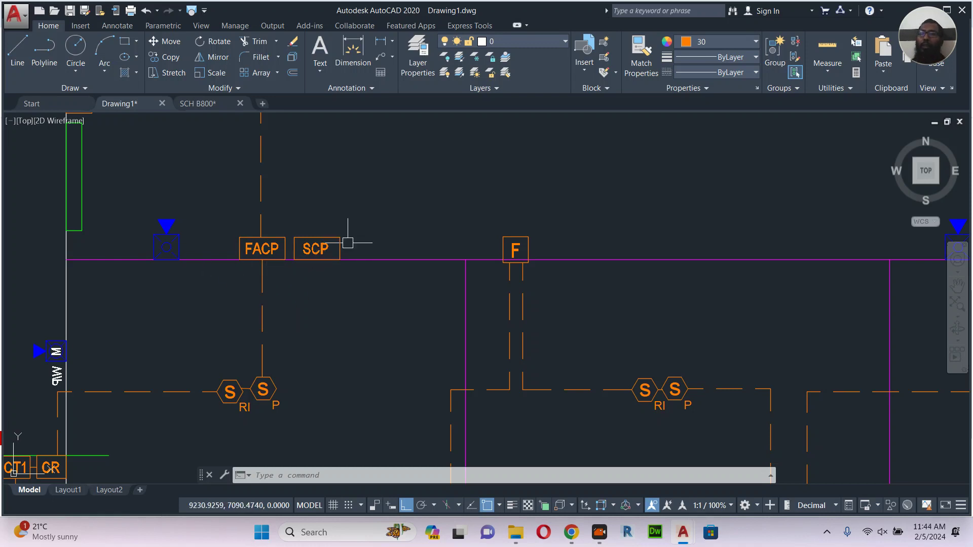
middle_drag(303, 261, 370, 273)
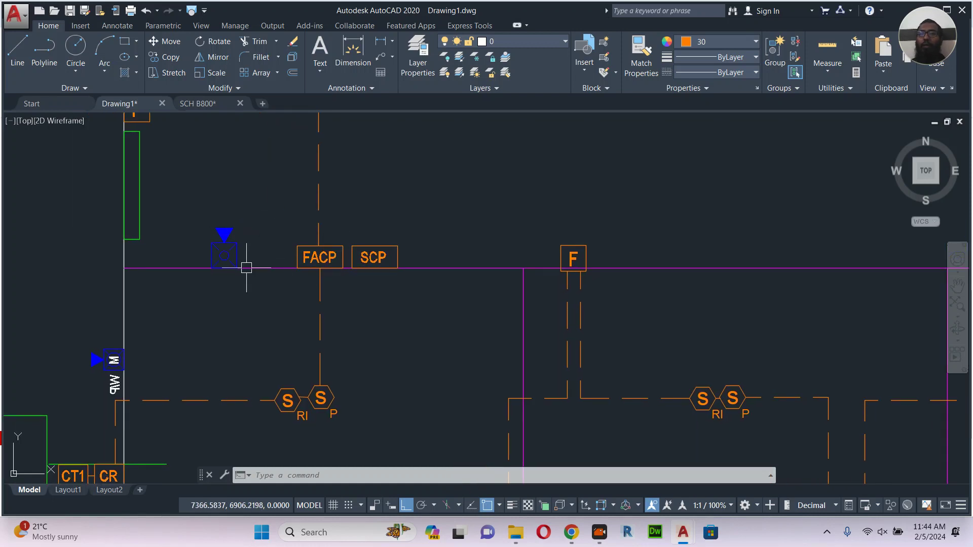
scroll(455, 277, down, 5)
middle_drag(217, 307, 448, 168)
middle_drag(197, 350, 298, 212)
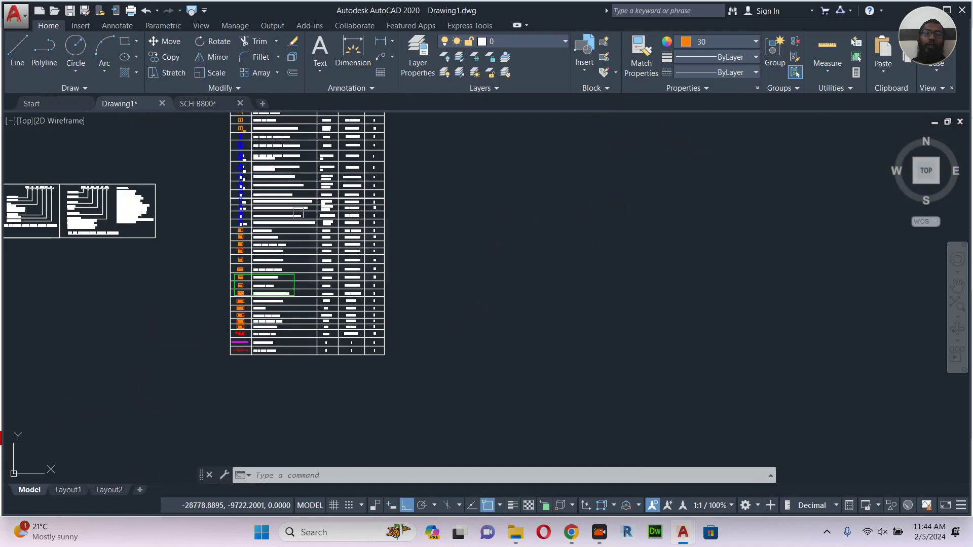
scroll(237, 307, up, 10)
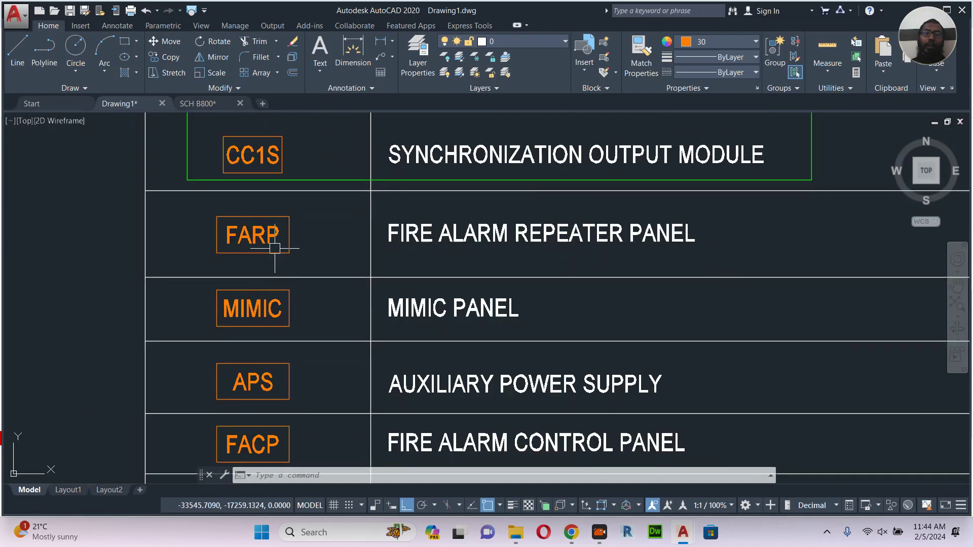
middle_drag(269, 344, 268, 481)
middle_drag(355, 213, 358, 388)
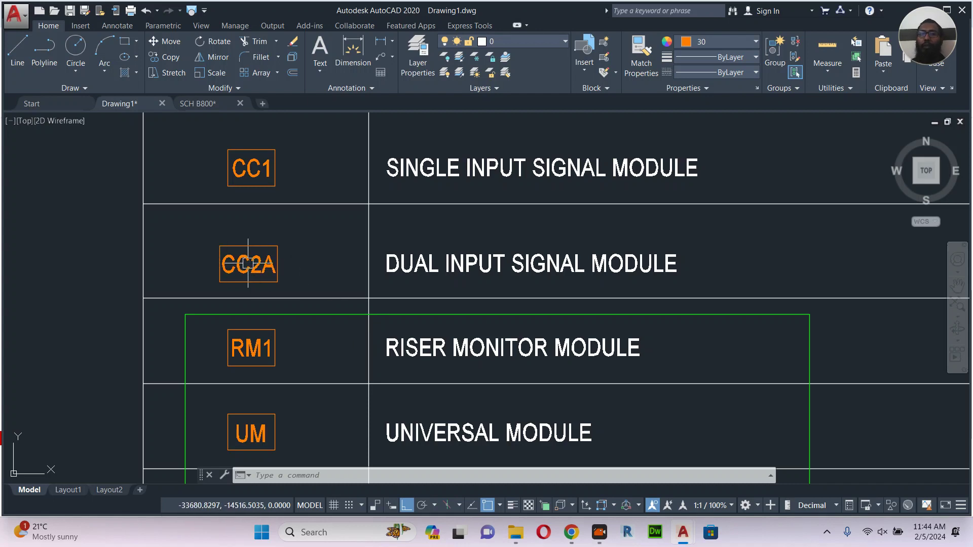
middle_drag(348, 267, 328, 270)
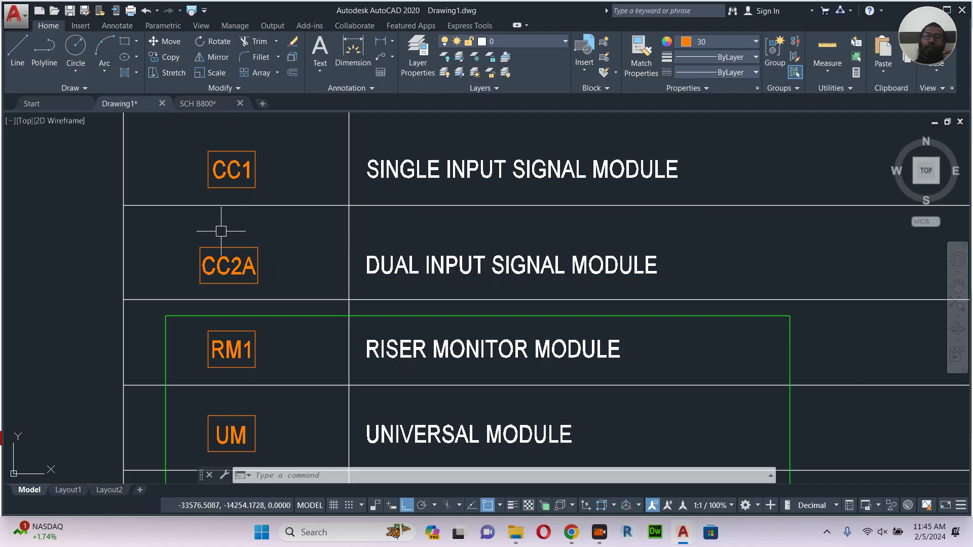
Examine the legend's panel entries, focusing on the APS auxiliary power supply and FACP rows.
scroll(287, 254, down, 4)
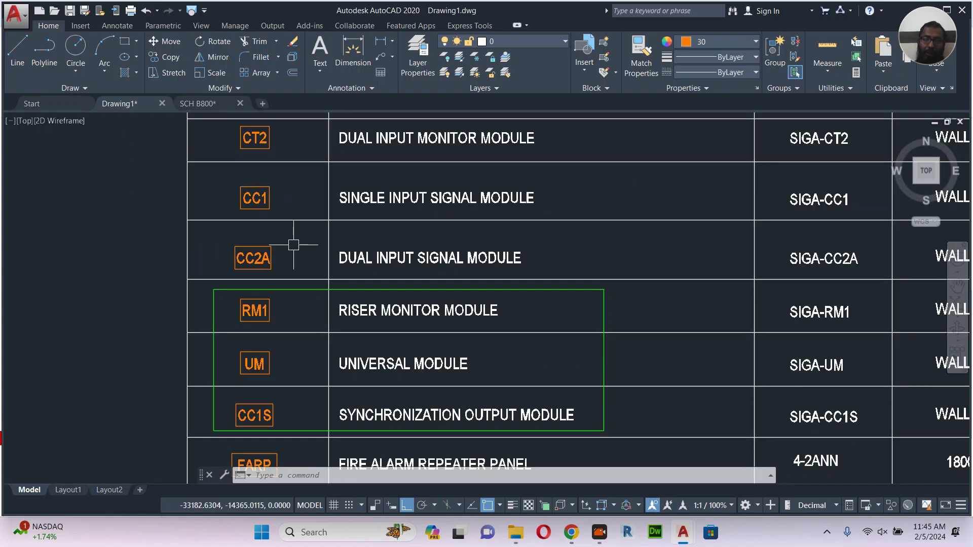
middle_drag(345, 304, 347, 210)
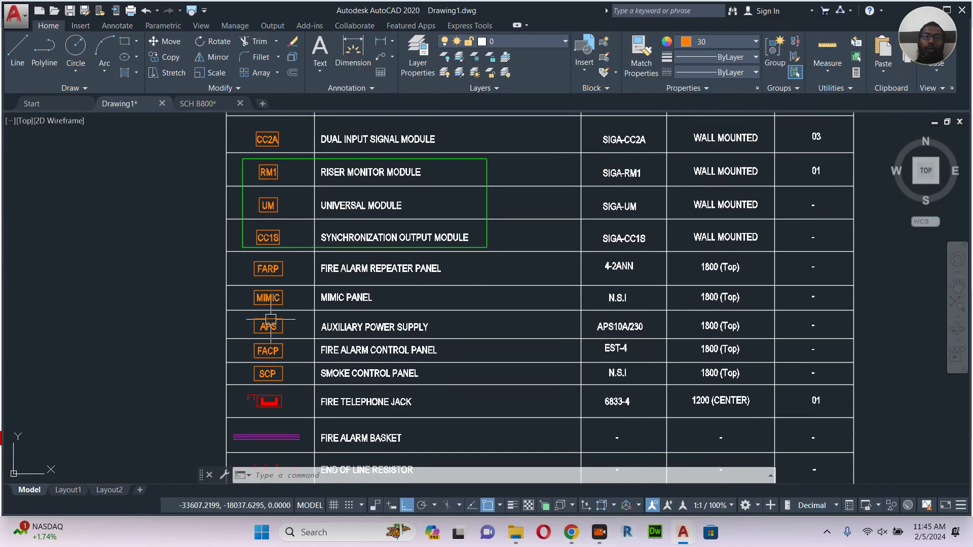
scroll(267, 319, up, 3)
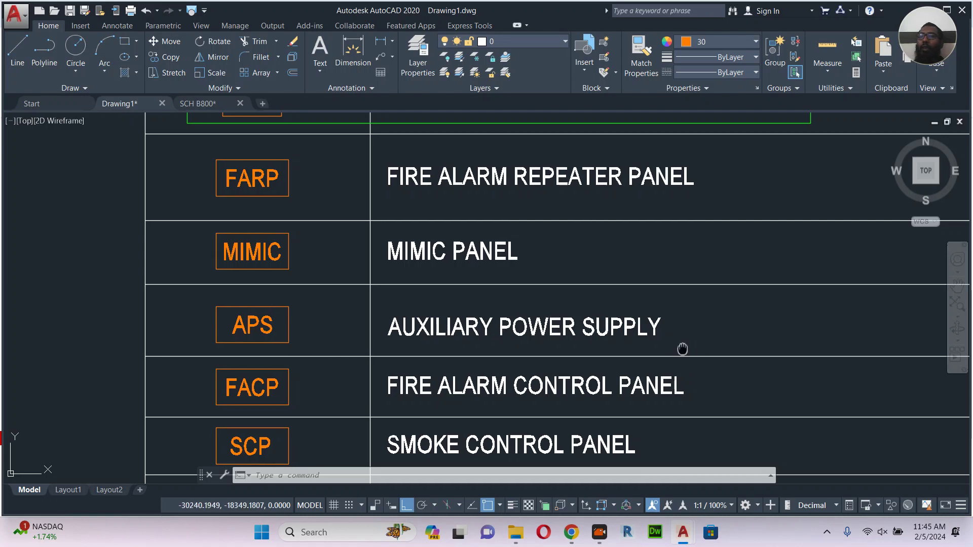
middle_drag(682, 347, 662, 343)
scroll(226, 331, up, 2)
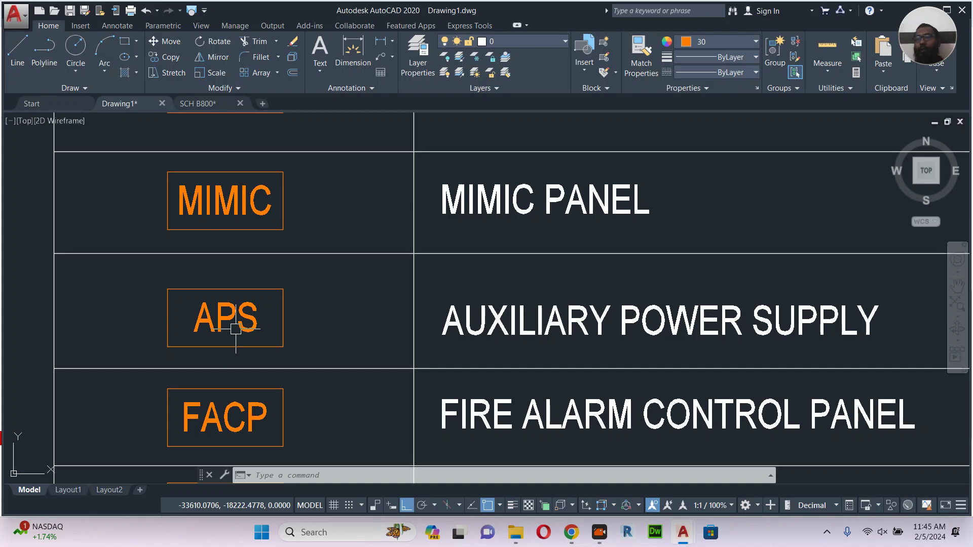
Draw an upright rectangle in the empty area beside the legend table's quantity column, level with the panel rows.
scroll(301, 322, down, 2)
middle_drag(516, 343, 144, 319)
scroll(145, 320, down, 2)
middle_drag(462, 332, 22, 318)
middle_drag(564, 299, 506, 310)
text(rec)
key(Return)
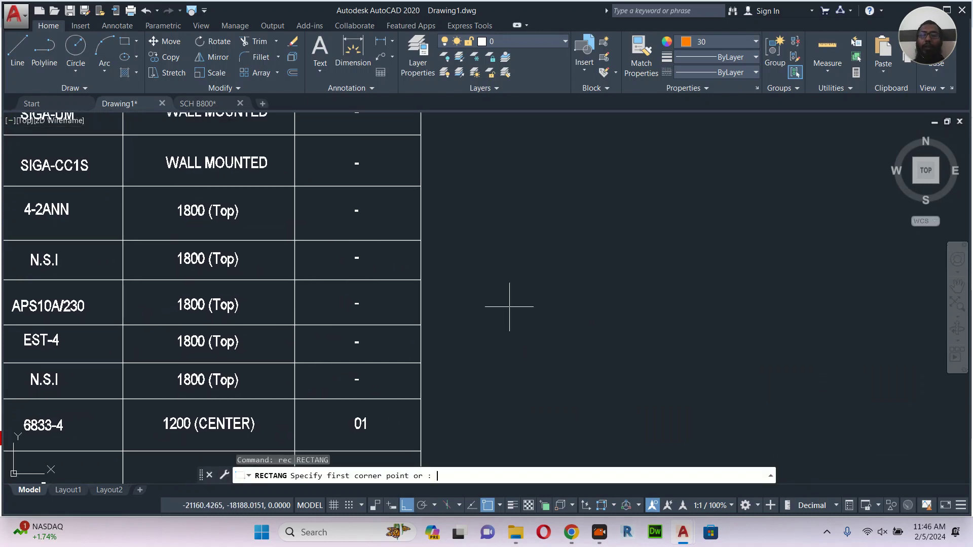
click(543, 228)
click(631, 332)
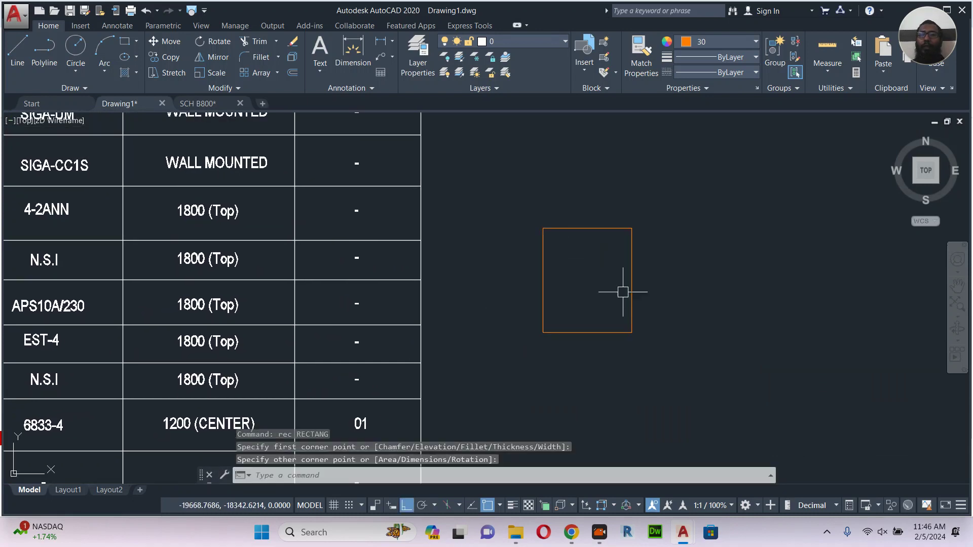
Draw a small circle inside the rectangle near its upper-right corner.
scroll(620, 267, up, 4)
text(c)
key(Return)
click(616, 202)
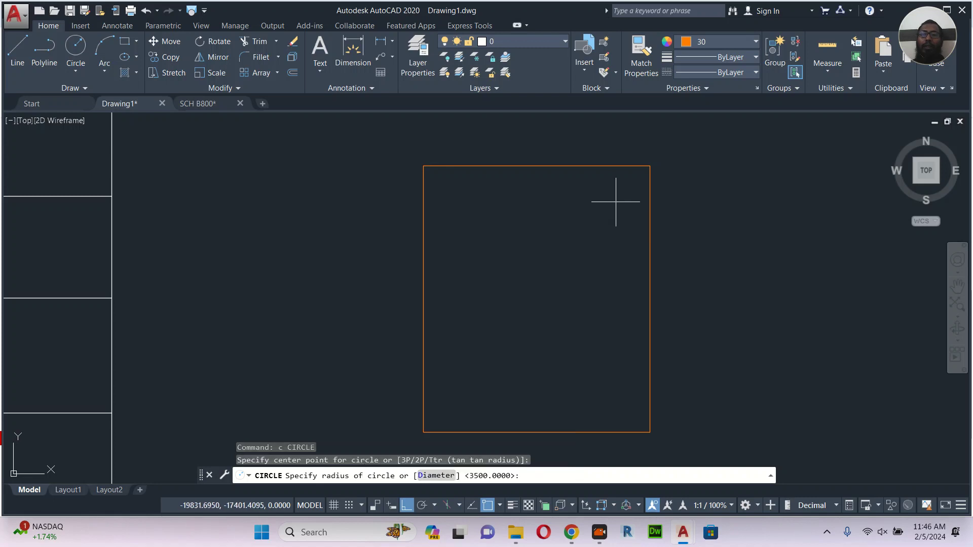
click(624, 210)
Copy the small circle straight down three times to form a vertical column along the rectangle's right edge.
click(624, 210)
middle_drag(643, 219, 619, 217)
text(co)
key(Return)
click(663, 231)
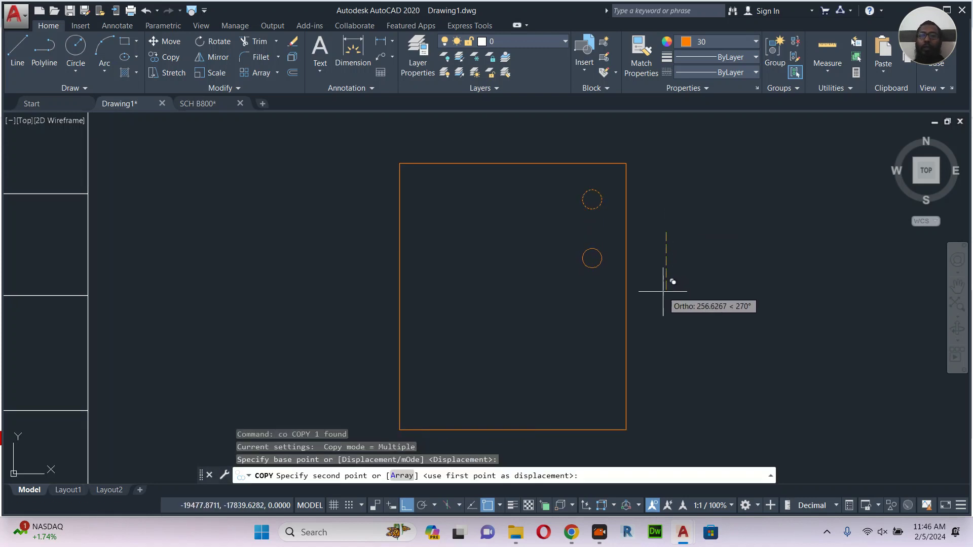
click(675, 307)
click(676, 374)
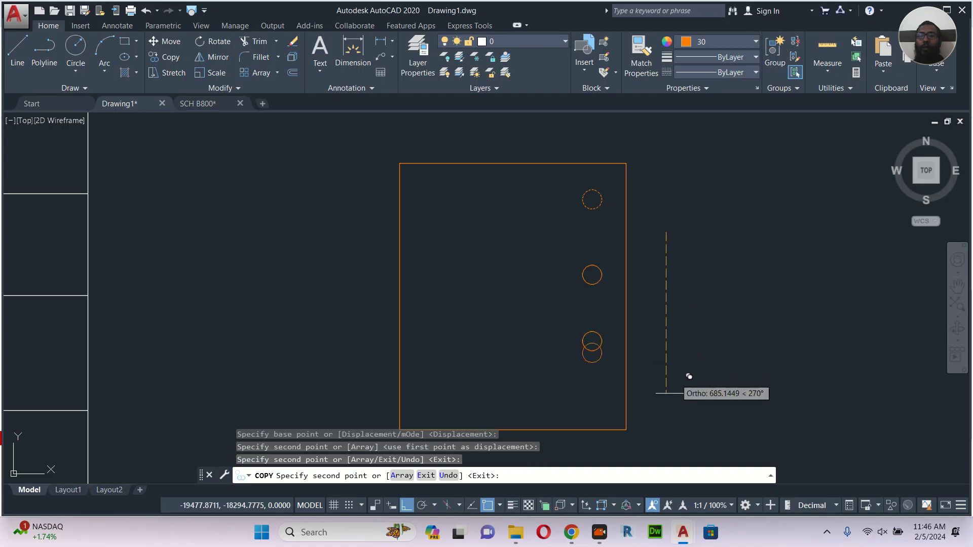
key(Escape)
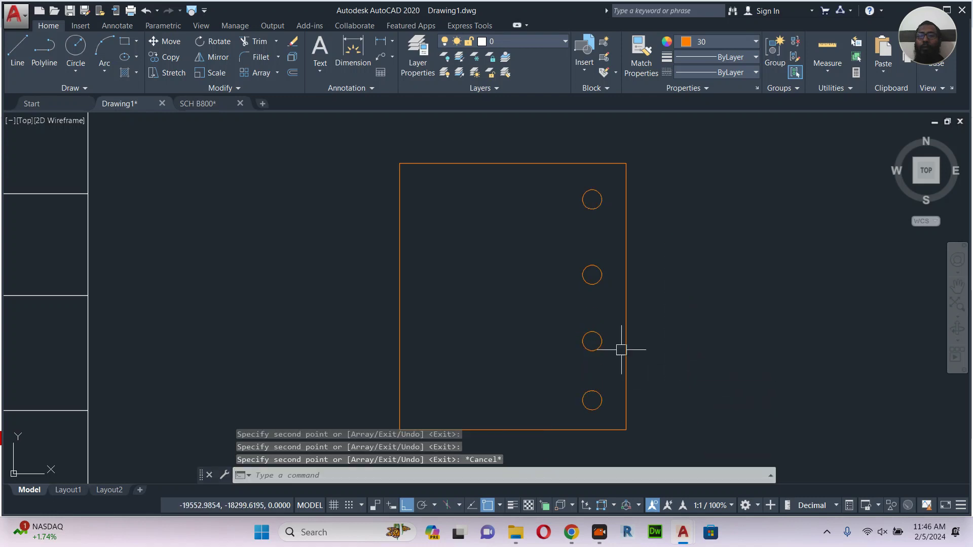
Move the second circle from the top slightly upward to even out the spacing.
click(593, 280)
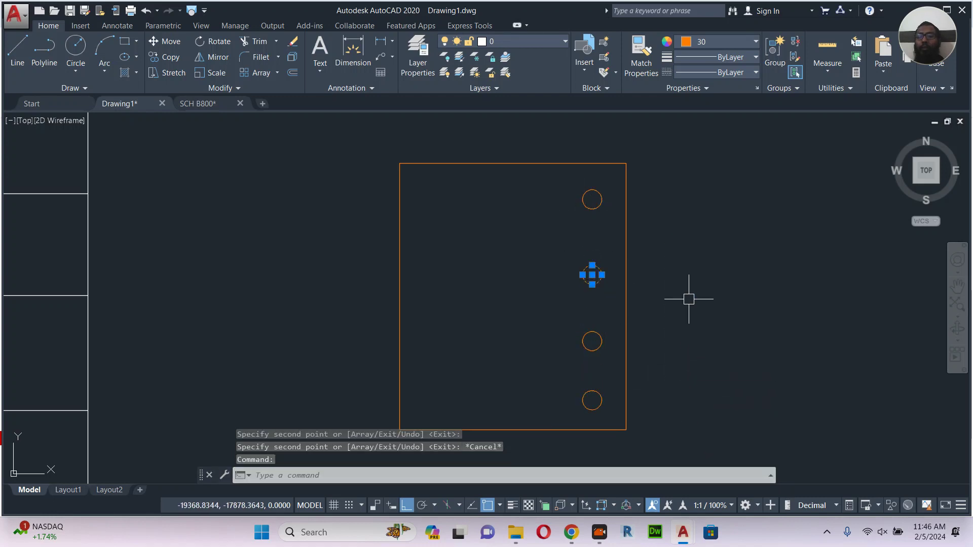
text(m)
key(Return)
click(724, 272)
click(724, 265)
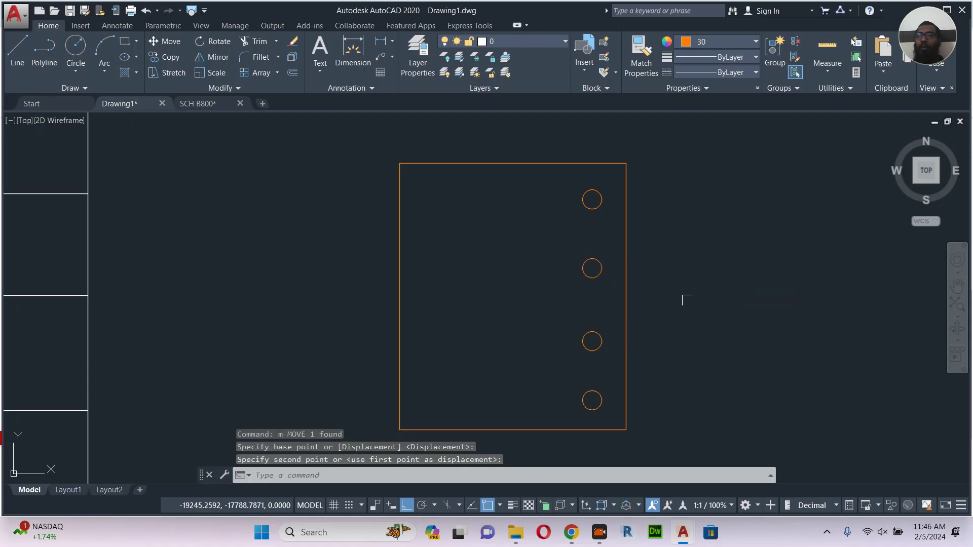
Move the third circle from the top slightly upward to even out the column's spacing.
click(598, 335)
text(m)
key(Return)
click(741, 310)
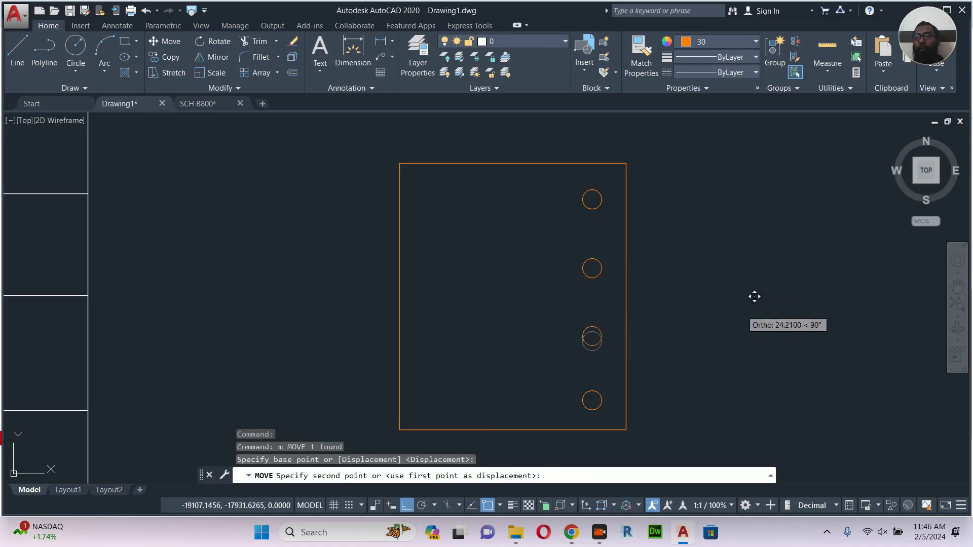
click(740, 305)
key(Escape)
Draw a small square to the left of the large rectangle, at about the middle of its height.
middle_drag(482, 275, 511, 273)
text(rec)
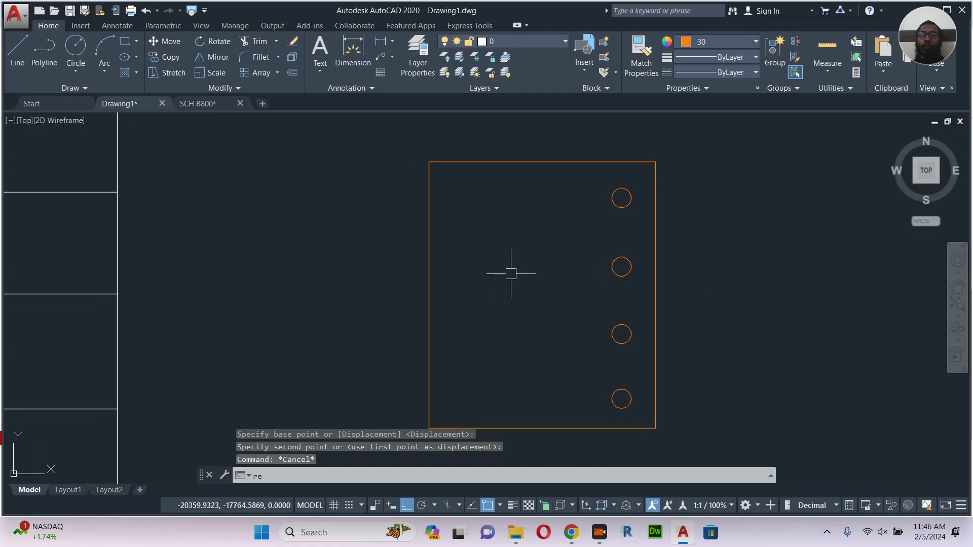
key(Return)
click(315, 253)
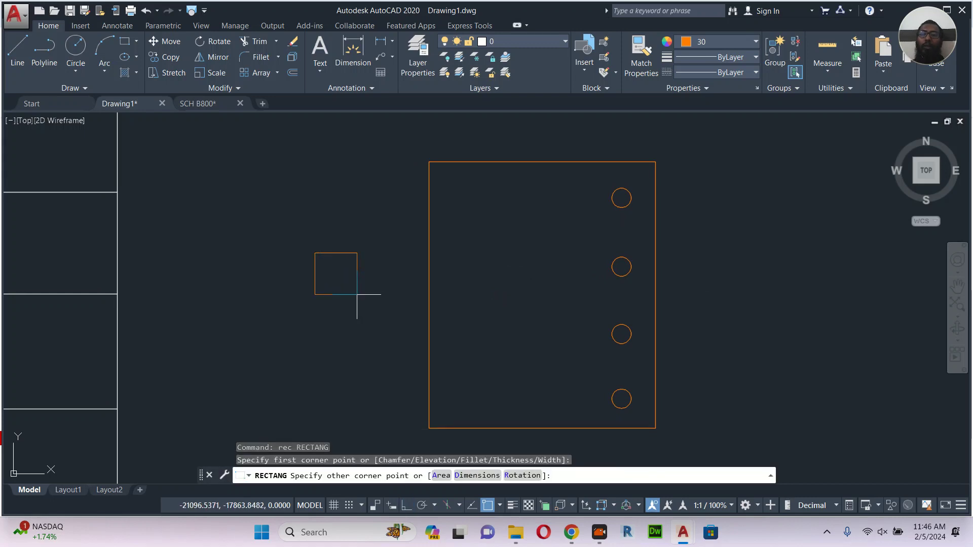
click(357, 295)
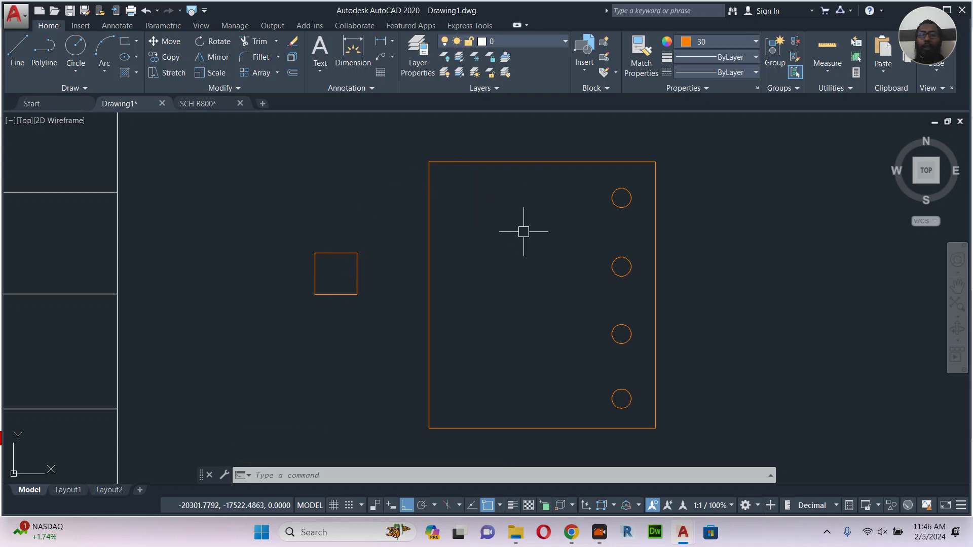
Copy the CC2A dual input signal module symbol from the legend with a base point at its lower-left corner.
scroll(528, 239, down, 5)
middle_drag(254, 291, 481, 264)
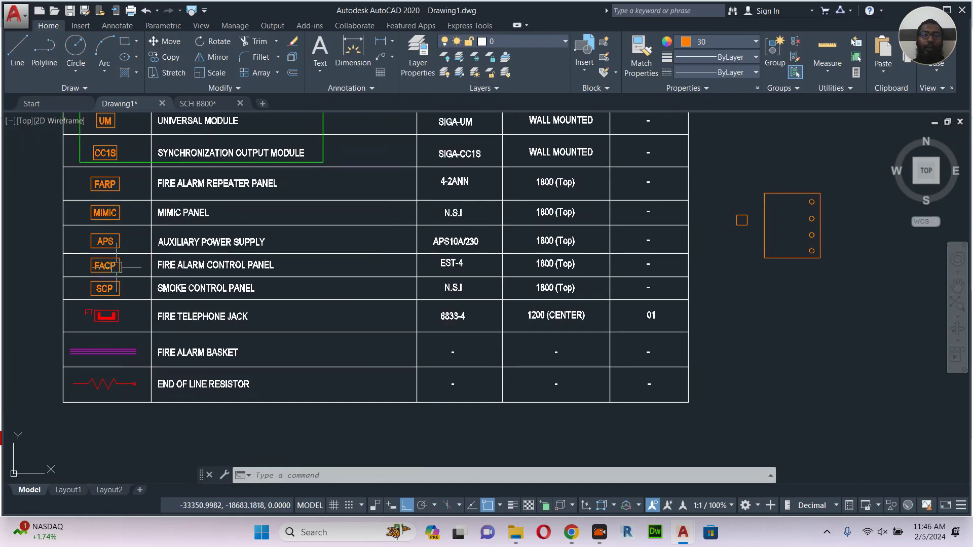
middle_drag(105, 195, 214, 369)
scroll(194, 189, up, 3)
click(198, 237)
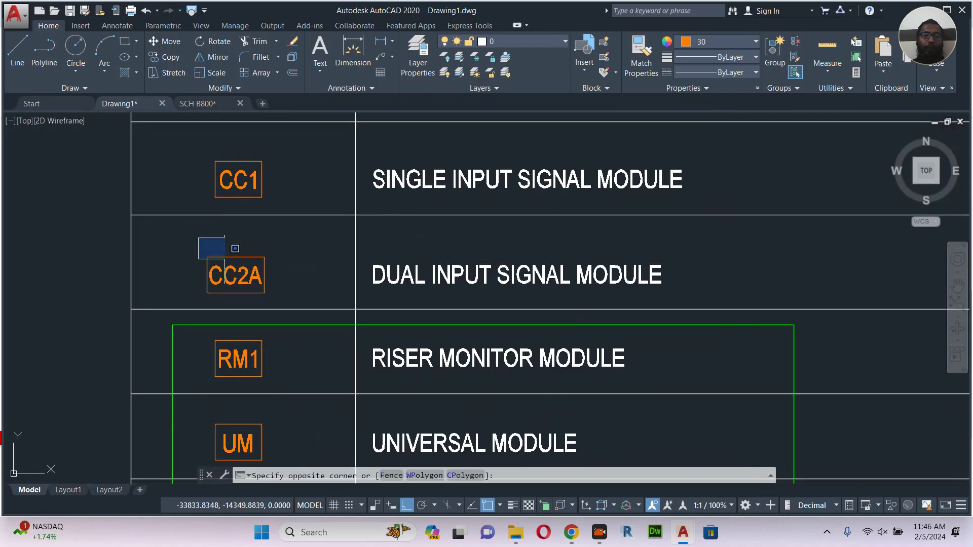
click(295, 296)
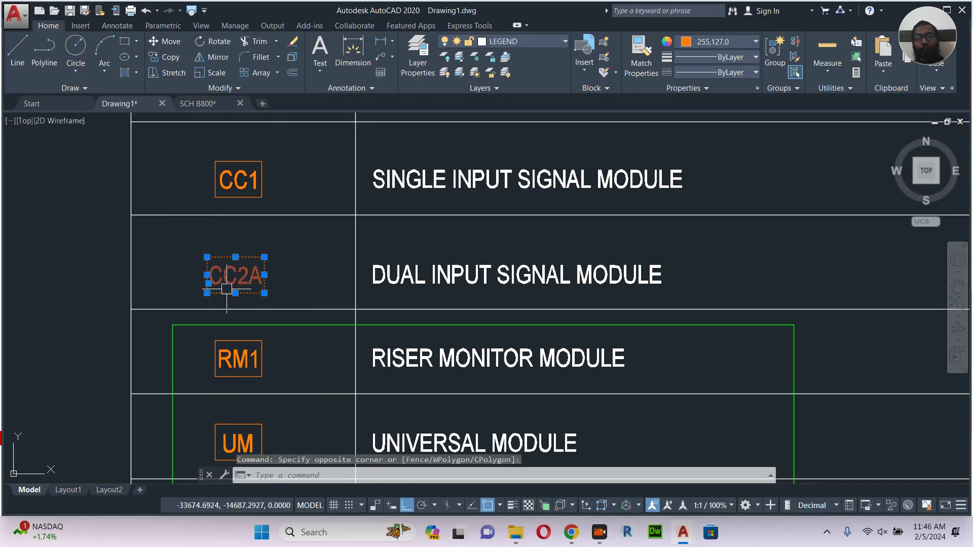
key(ctrl+shift+c)
click(208, 283)
Paste the CC2A symbol as a block inside the large rectangle near its upper-left corner.
scroll(227, 288, down, 1)
middle_drag(527, 272, 102, 241)
scroll(285, 249, down, 2)
middle_drag(562, 296, 513, 265)
scroll(446, 321, up, 8)
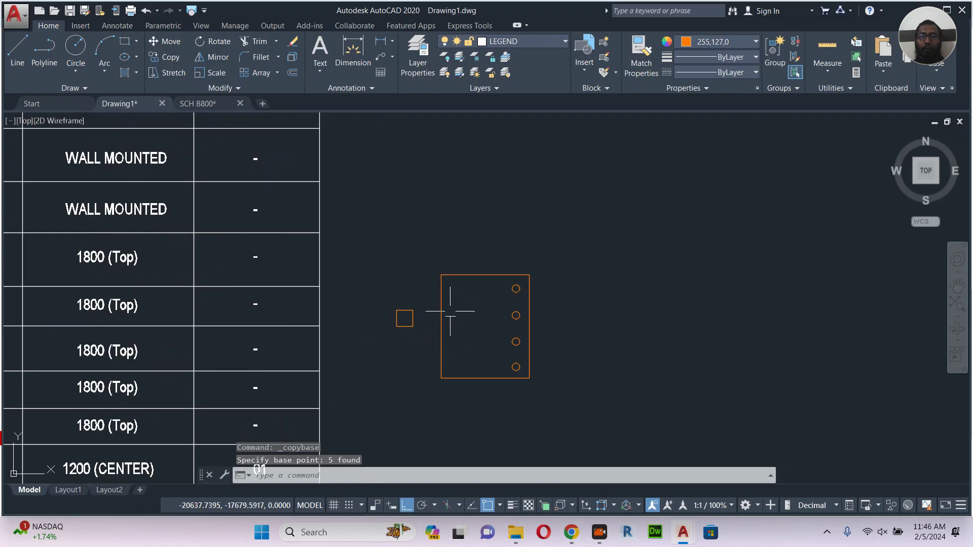
key(ctrl+shift+v)
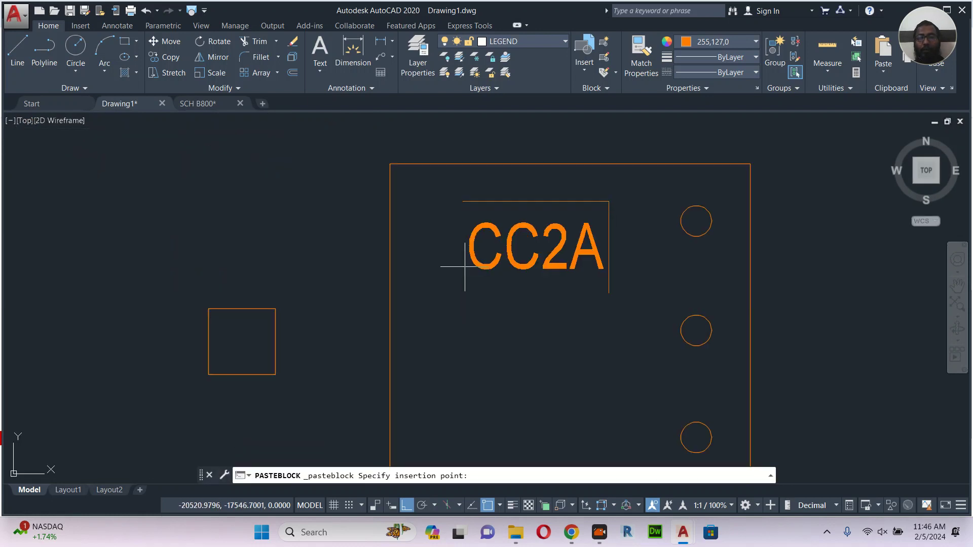
click(419, 261)
Scale the pasted CC2A block by a factor of 0.6 about a point on its lower edge.
click(571, 188)
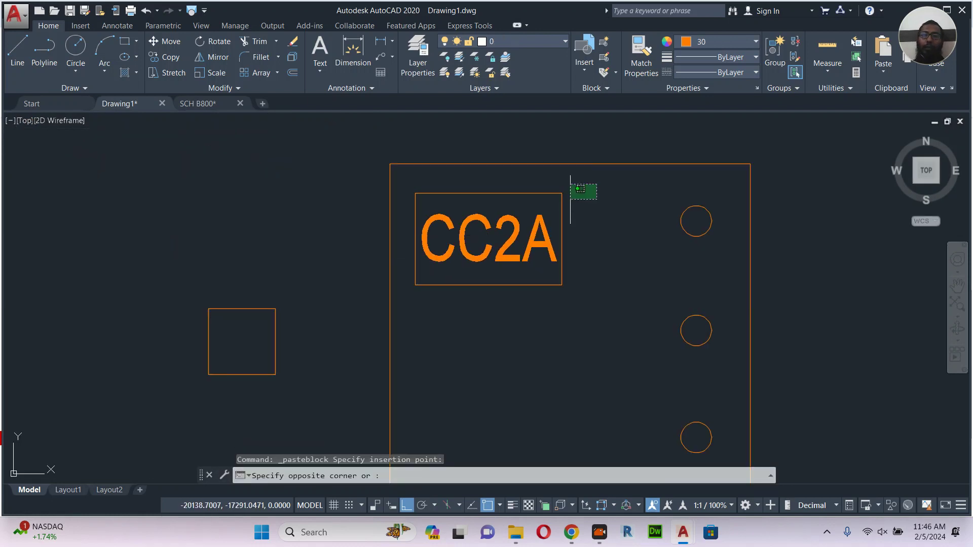
click(397, 319)
text(sc)
key(Return)
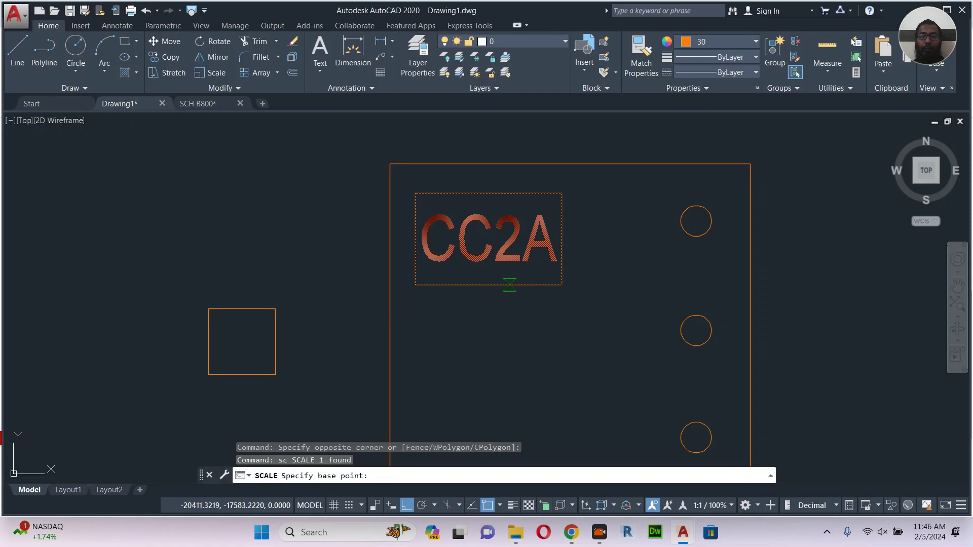
click(496, 286)
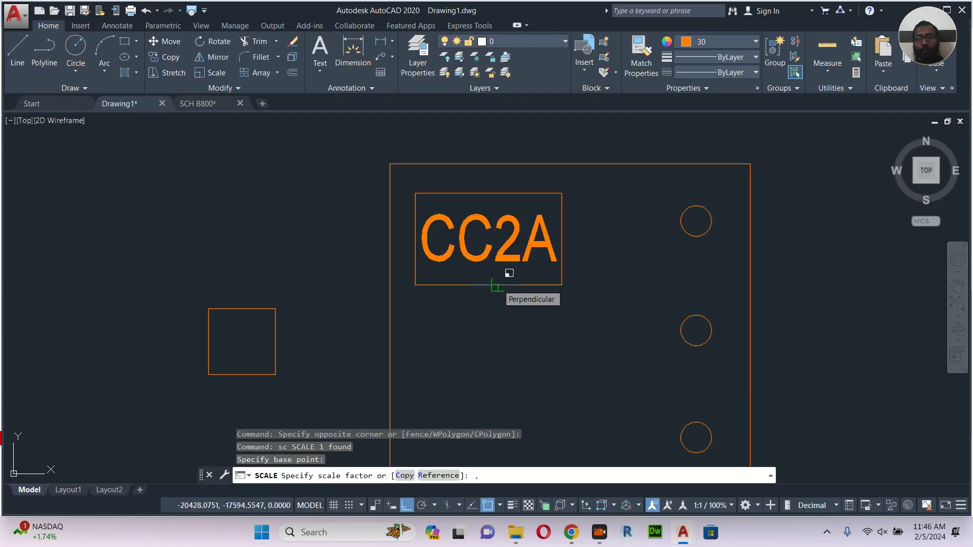
text(.6)
key(Return)
Move the CC2A block slightly left, closer to the large rectangle's left edge.
click(521, 276)
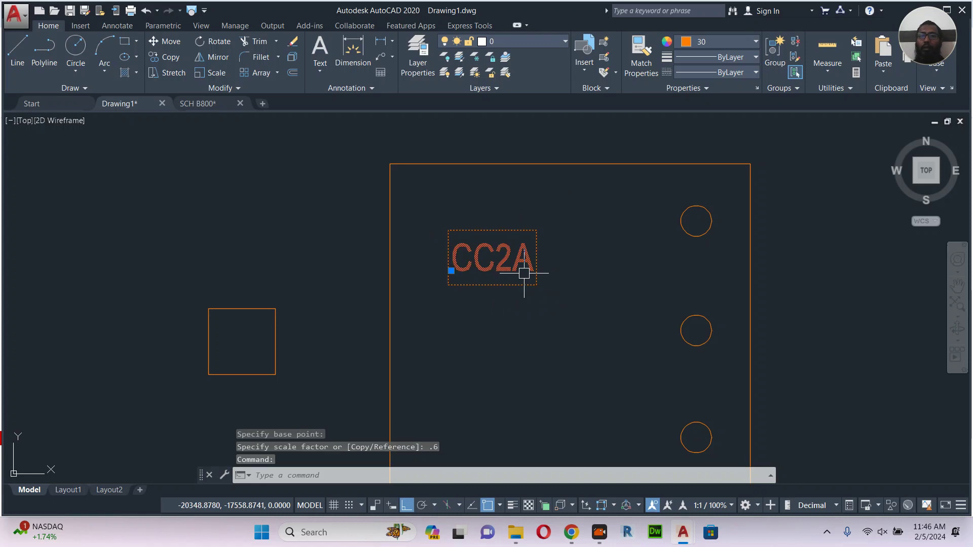
text(m)
key(Return)
click(539, 312)
click(506, 311)
click(476, 270)
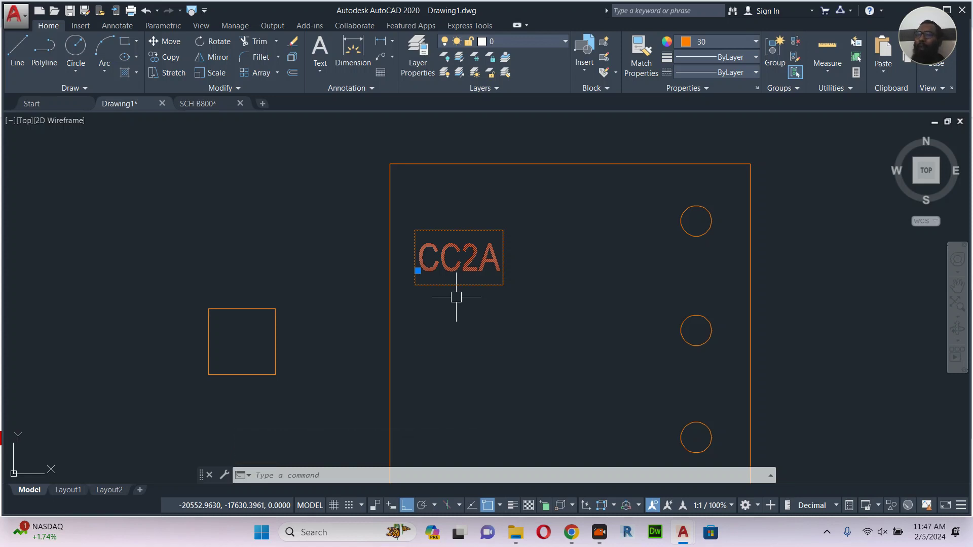
Move the CC2A block horizontally out of the large rectangle to just beyond its right edge.
middle_drag(713, 355, 623, 277)
scroll(611, 159, down, 2)
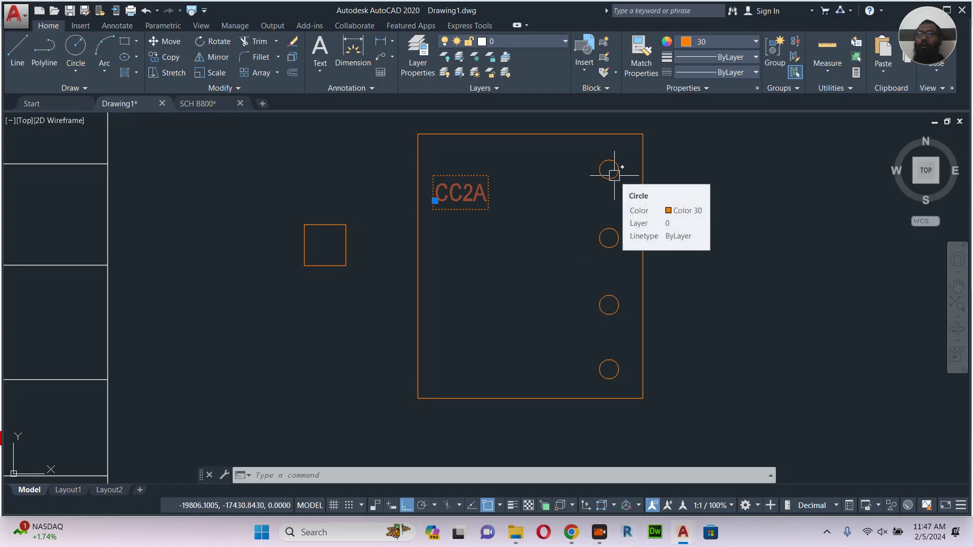
text(m)
key(Return)
click(486, 208)
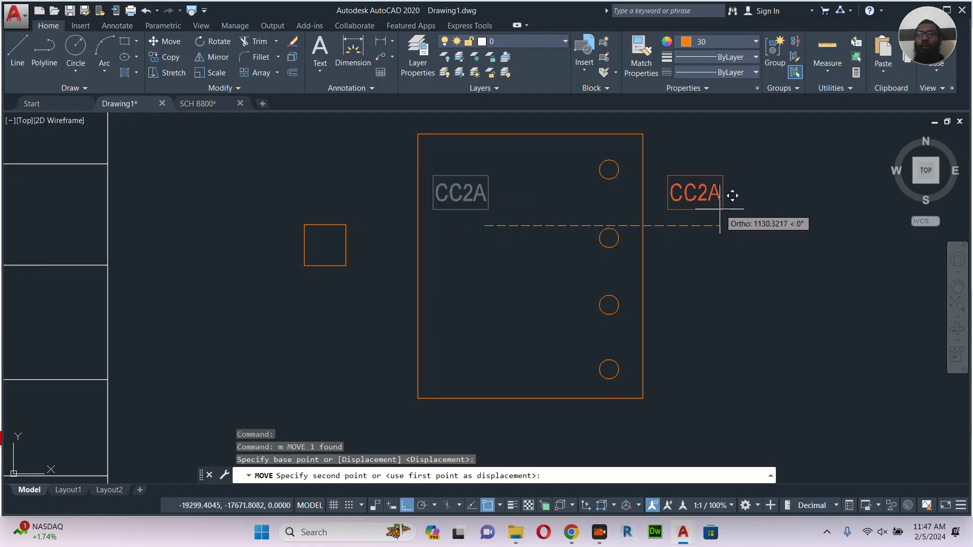
key(Escape)
Move the CC2A block slightly upward to sit beside the top circle.
middle_drag(734, 246, 712, 274)
text(m)
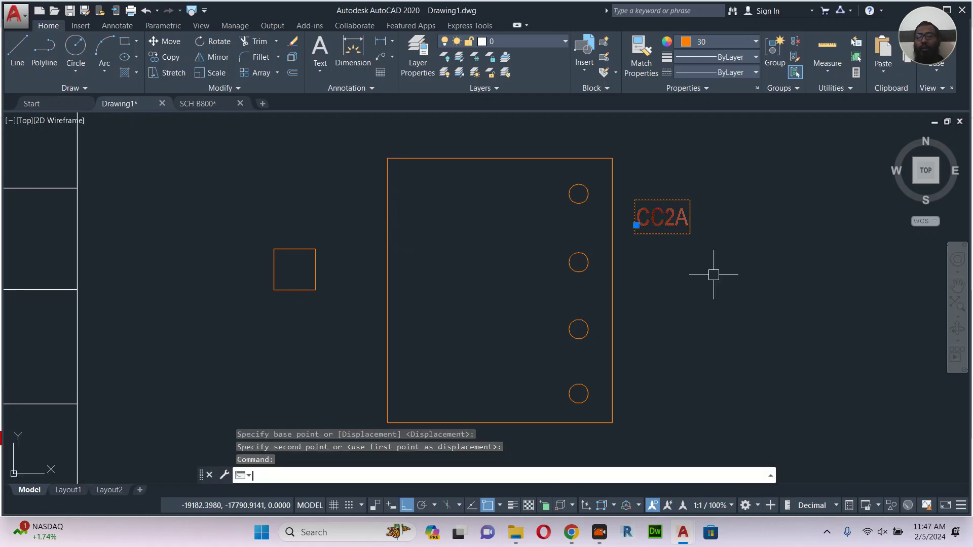
key(Return)
click(745, 246)
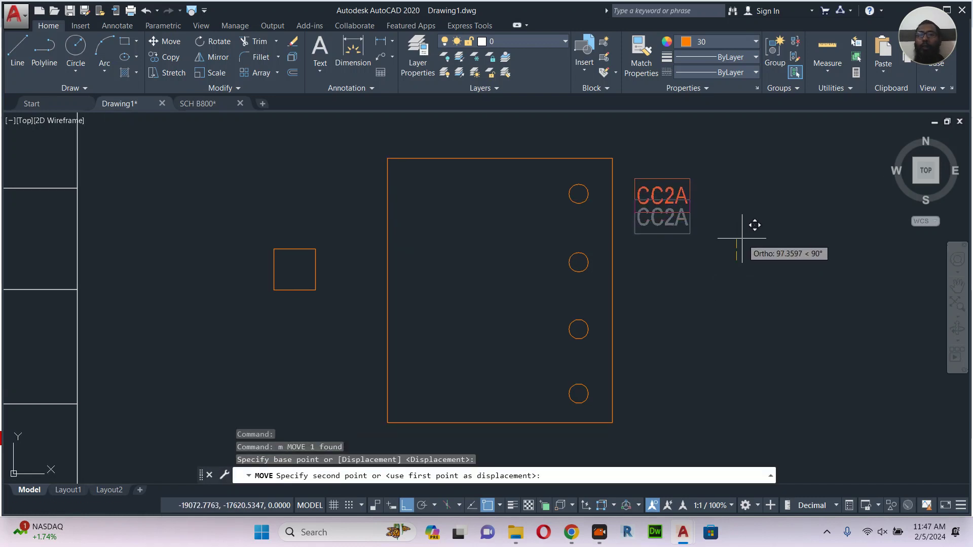
click(753, 225)
Copy the CC2A block horizontally to the right, about 419 units from the original.
click(668, 208)
middle_drag(684, 243, 645, 254)
text(co)
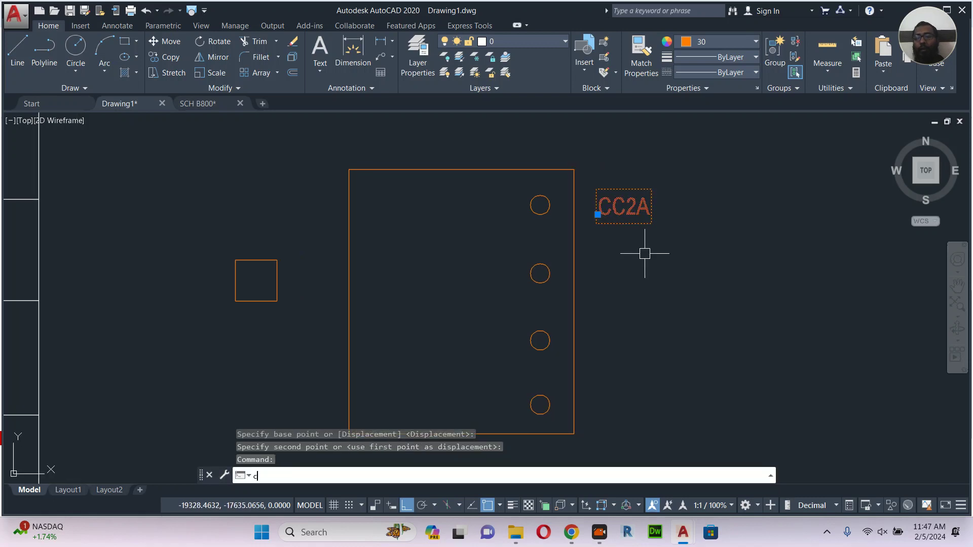
key(Return)
click(644, 254)
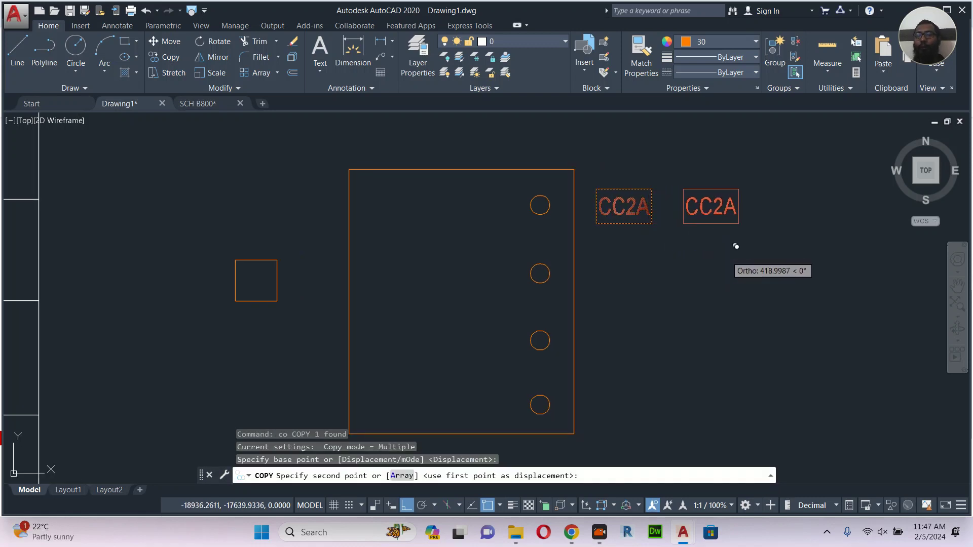
click(733, 255)
key(Escape)
Move the first CC2A block slightly right, closer to its copy.
click(636, 220)
text(m)
key(Return)
click(661, 262)
key(Escape)
Draw a polyline from the top circle's centre down, across and up to the first CC2A block's bottom edge.
text(pl)
key(Return)
click(539, 205)
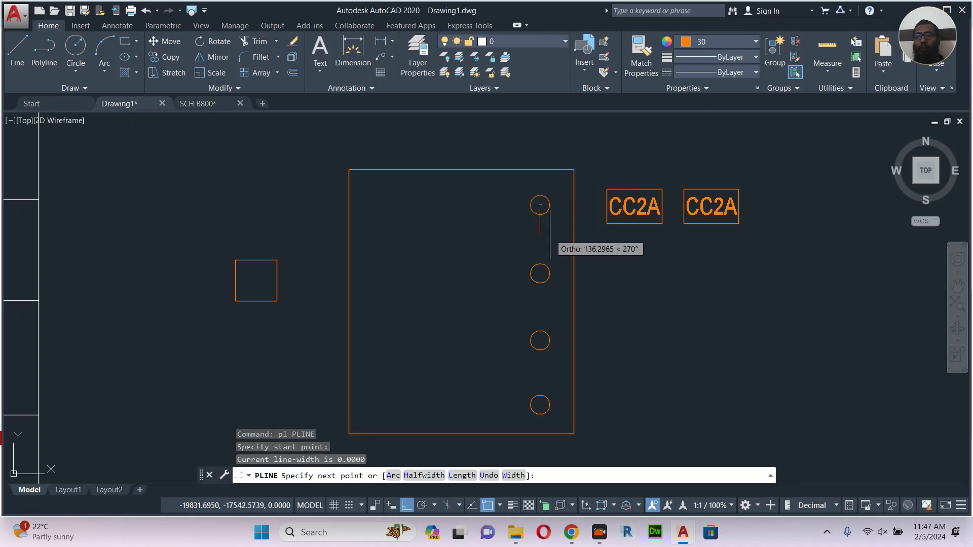
scroll(550, 236, up, 1)
click(550, 236)
click(679, 235)
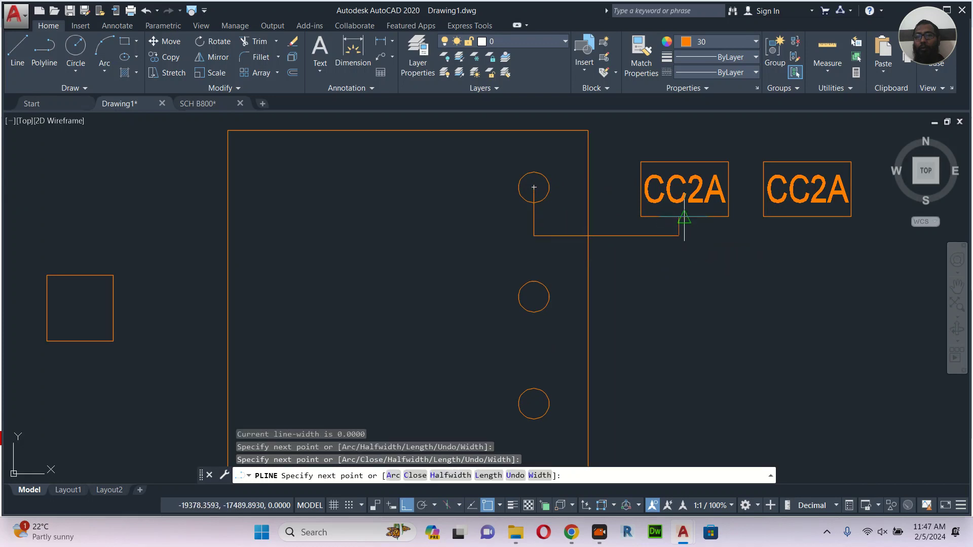
click(679, 217)
key(Escape)
Connect the two CC2A blocks with a horizontal polyline between their facing edges.
middle_drag(701, 216, 602, 241)
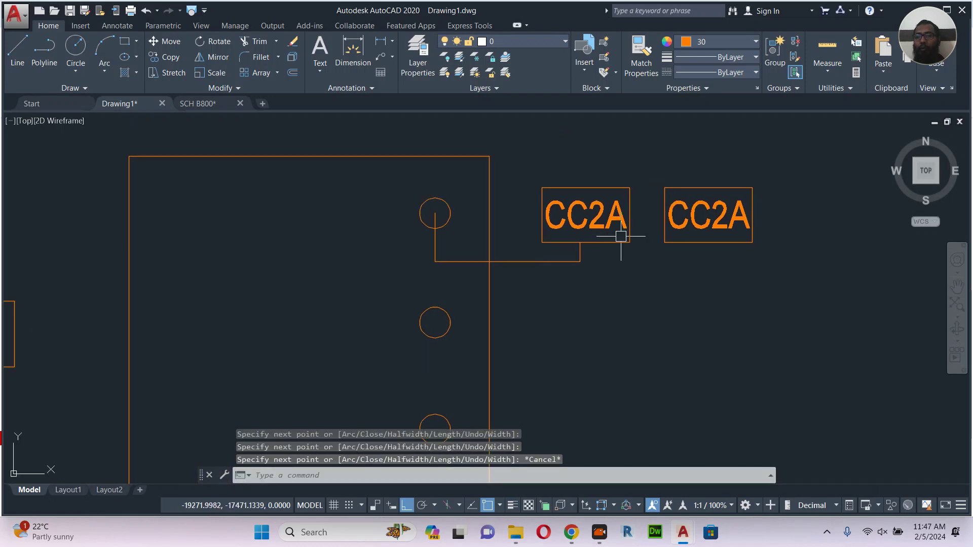
key(space)
click(630, 215)
click(664, 216)
key(Escape)
Draw a return polyline from the second CC2A block's top edge up, across and down to the top circle.
key(space)
click(708, 187)
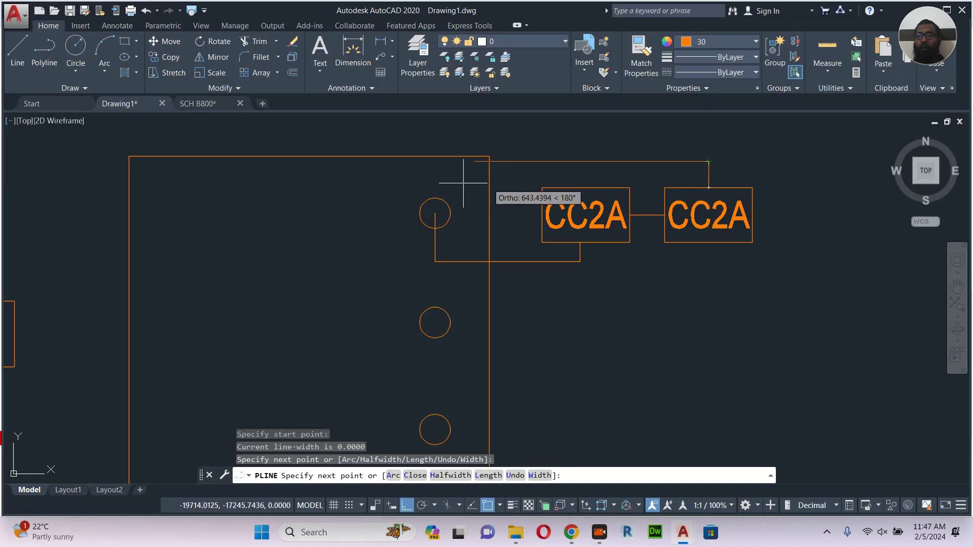
click(436, 162)
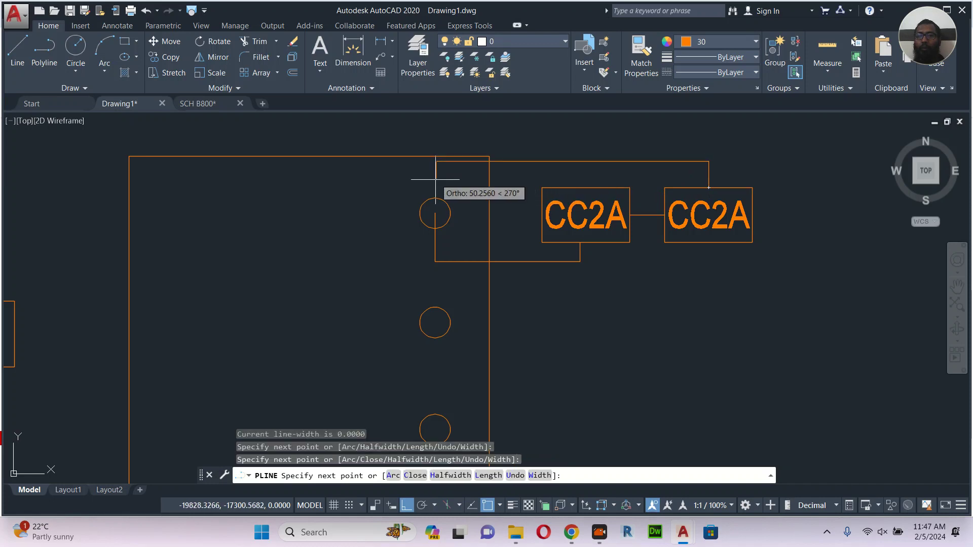
click(434, 211)
key(Escape)
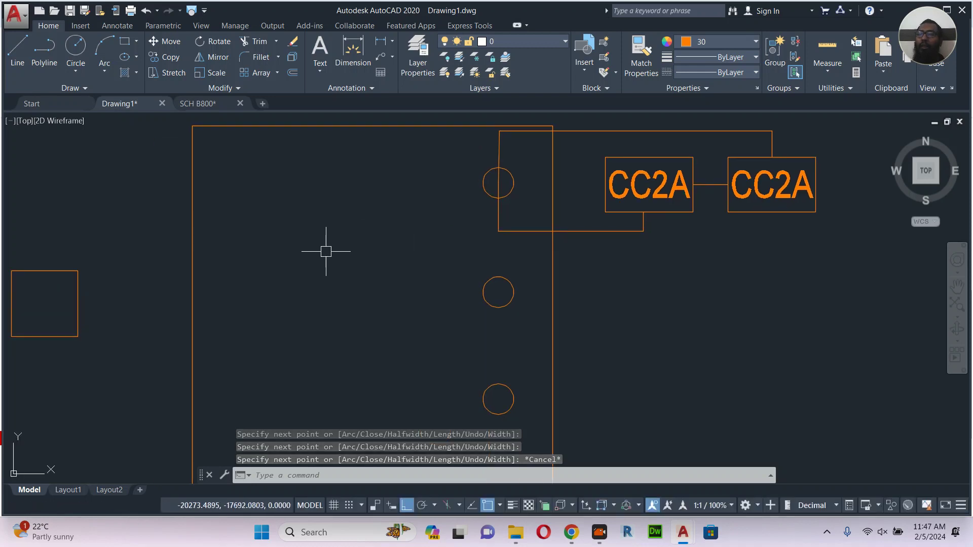
scroll(397, 261, down, 4)
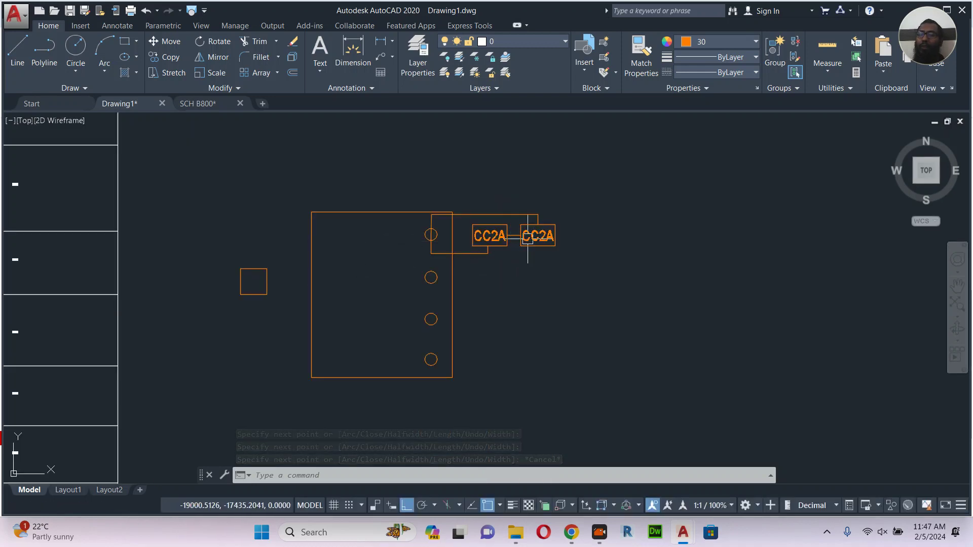
scroll(537, 241, up, 2)
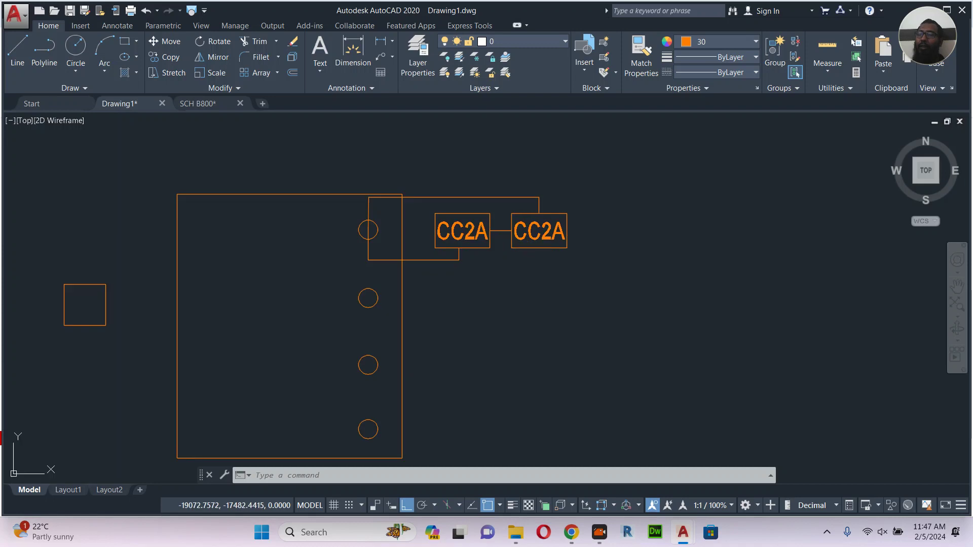
mouse_move(526, 247)
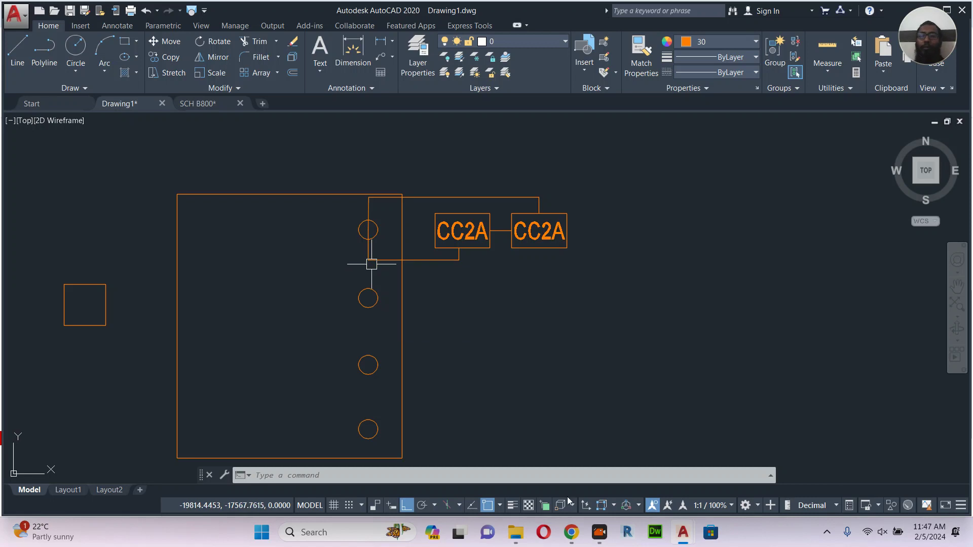
Switch to Chrome, close the Downloads tab and open a new tab.
click(572, 532)
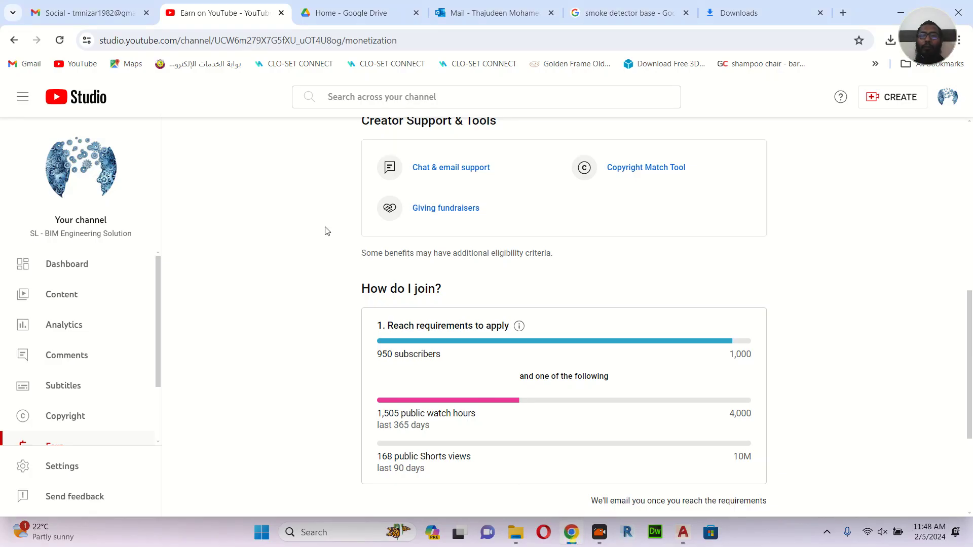
click(819, 14)
click(789, 14)
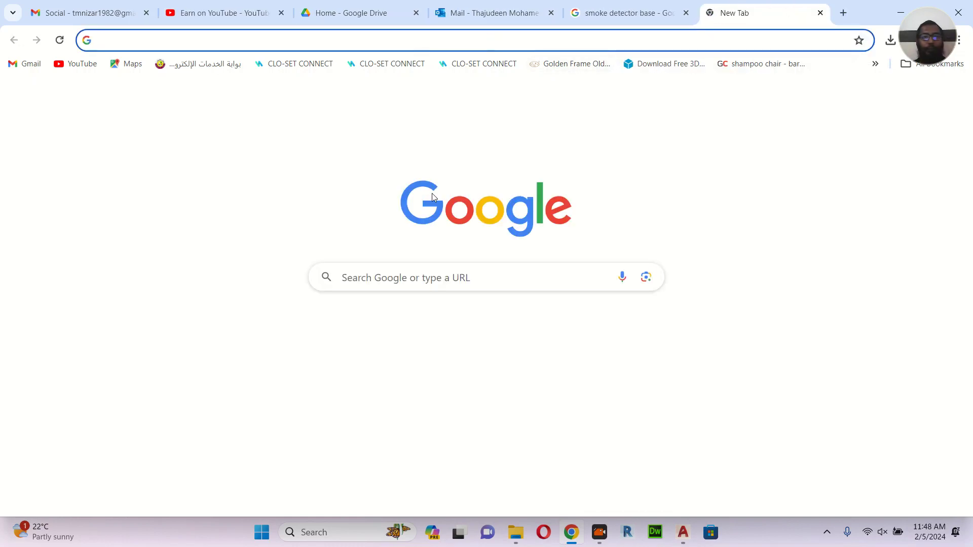
click(512, 491)
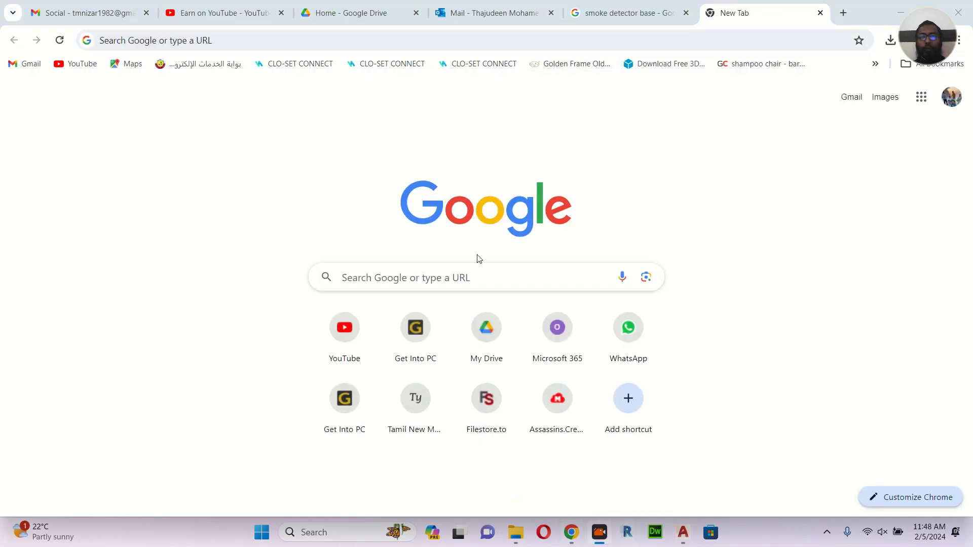
Search Google for "auxiliary power supply".
click(483, 287)
text(a)
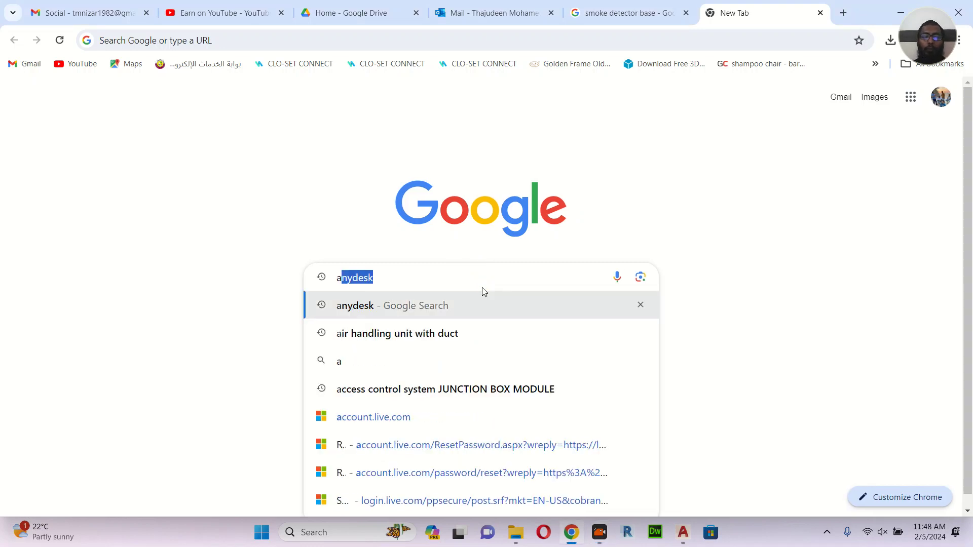
text(uxil)
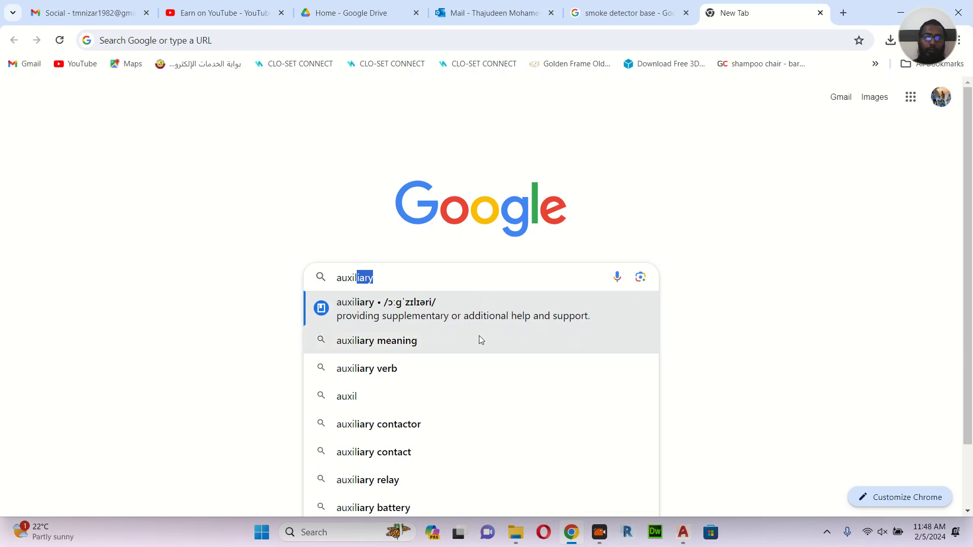
text(iary)
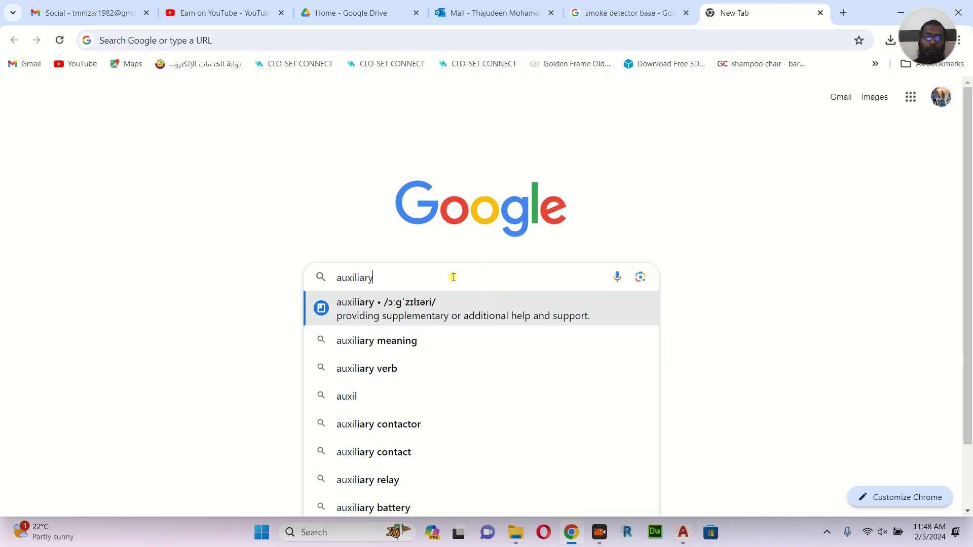
text( power)
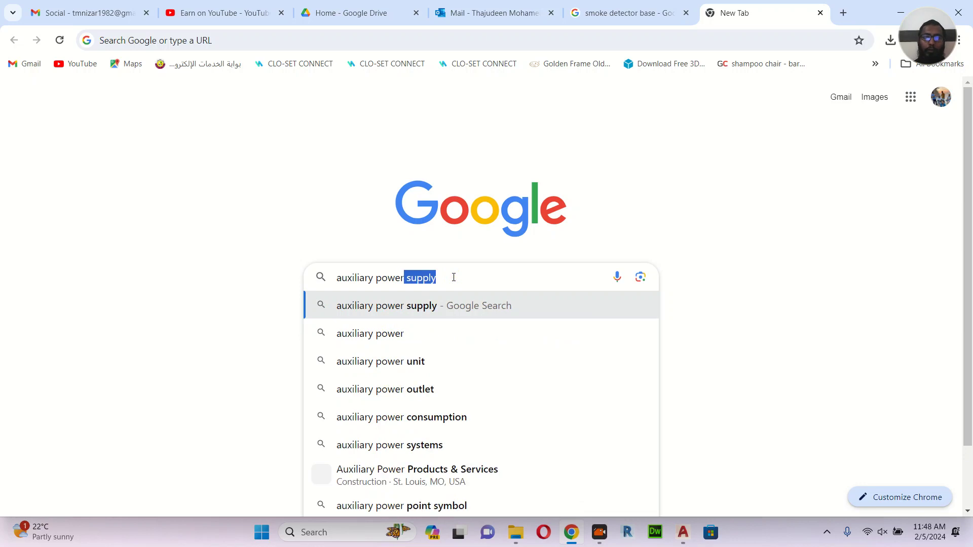
click(419, 305)
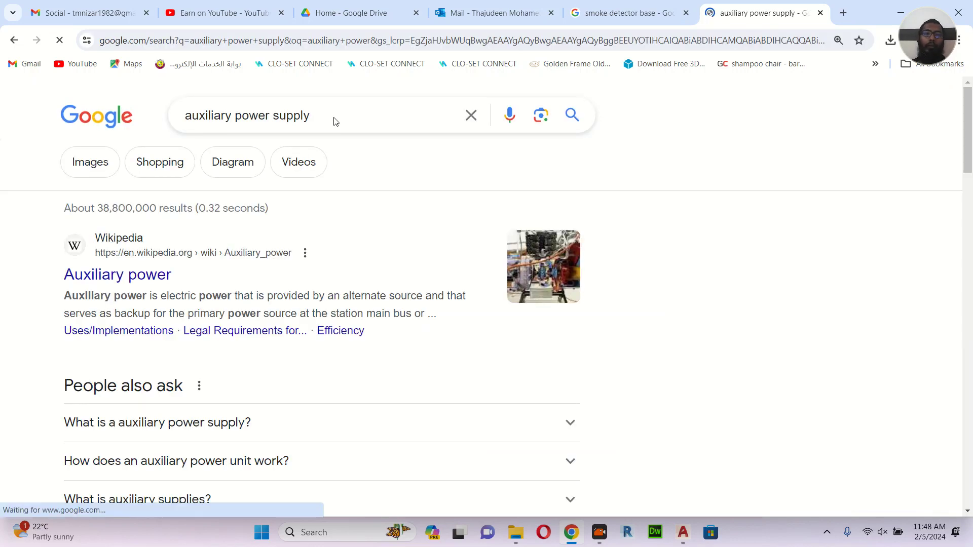
Refine the search to "auxiliary power supply fire alarm" and browse its image results for the power supply units.
click(344, 116)
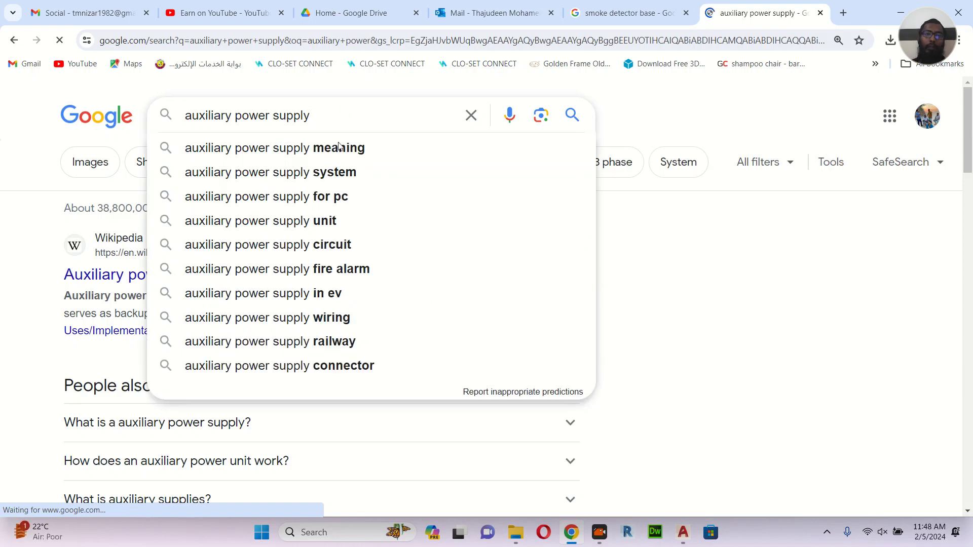
click(352, 269)
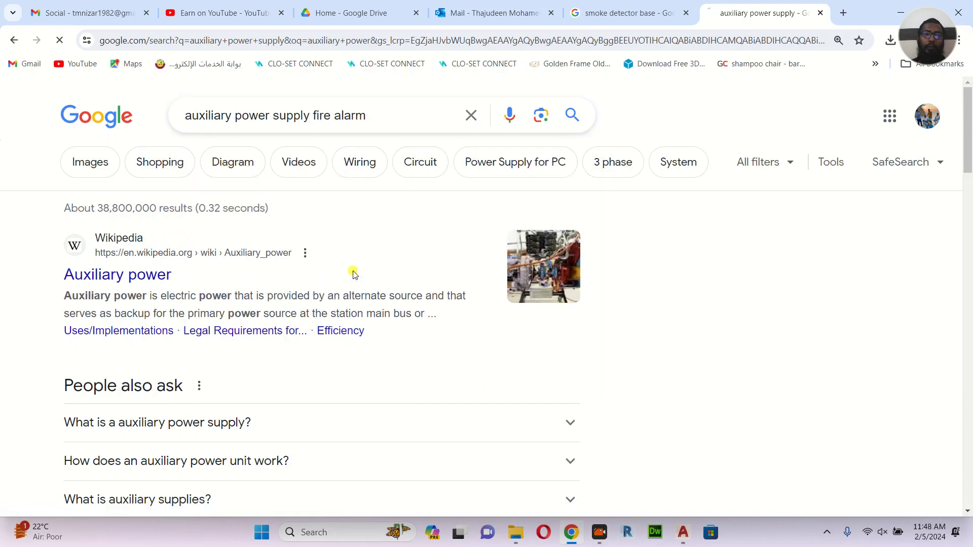
click(92, 169)
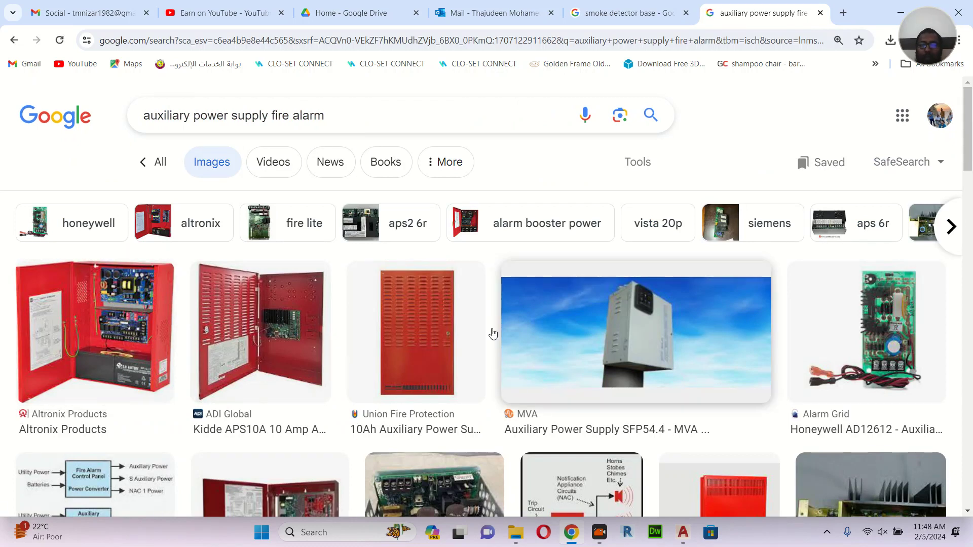
scroll(395, 334, down, 3)
scroll(395, 334, down, 3)
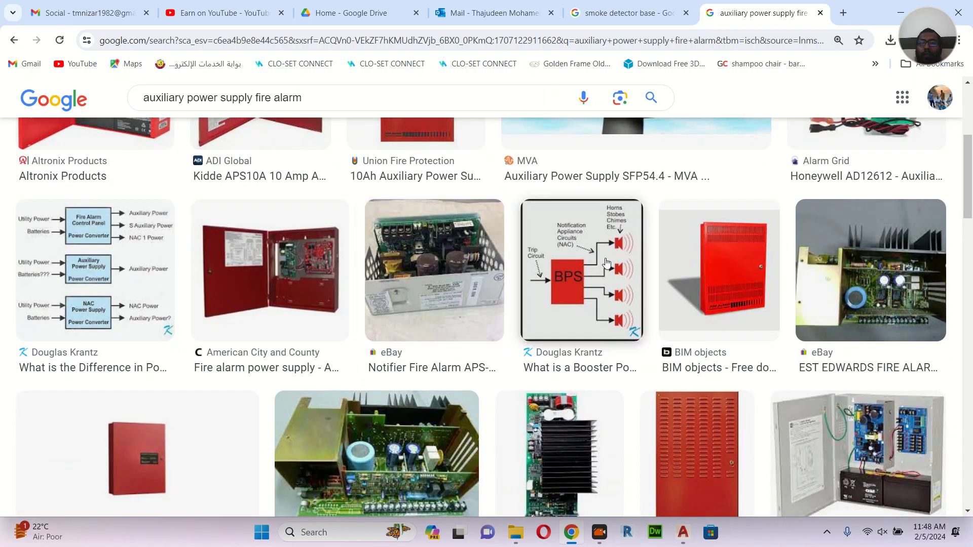
scroll(606, 262, down, 3)
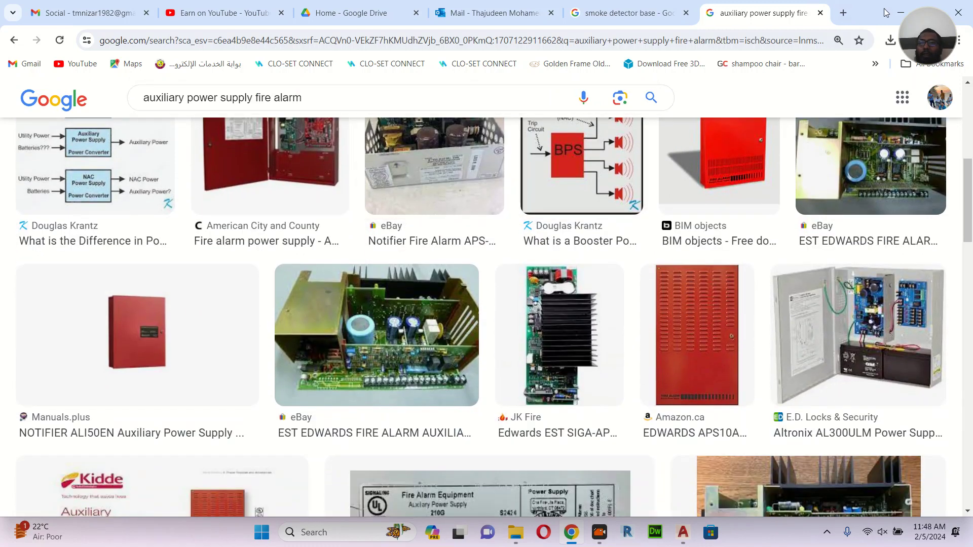
Return to AutoCAD and draw a vertical polyline upward from the second CC2A block's top edge, right of the return line.
click(903, 13)
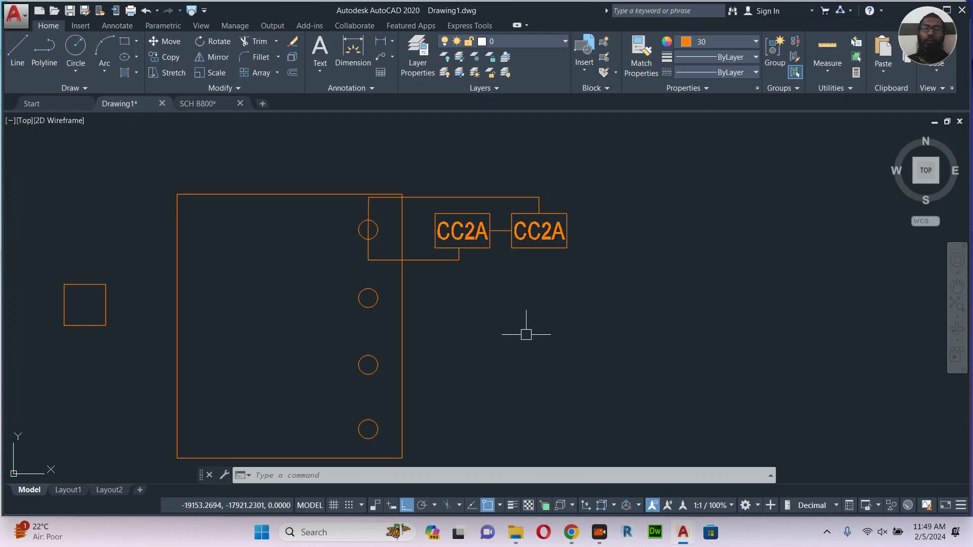
scroll(528, 330, down, 3)
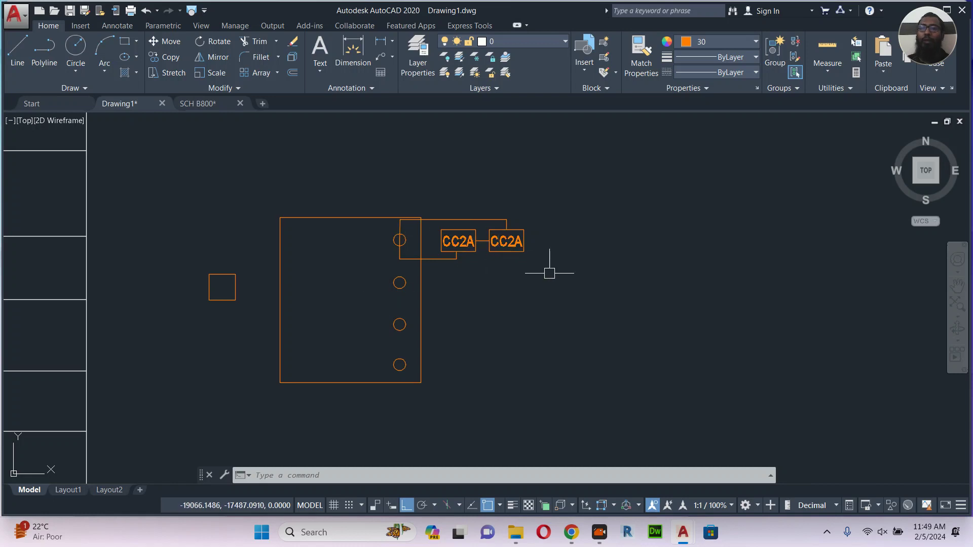
middle_drag(541, 292, 532, 311)
text(PL)
key(Return)
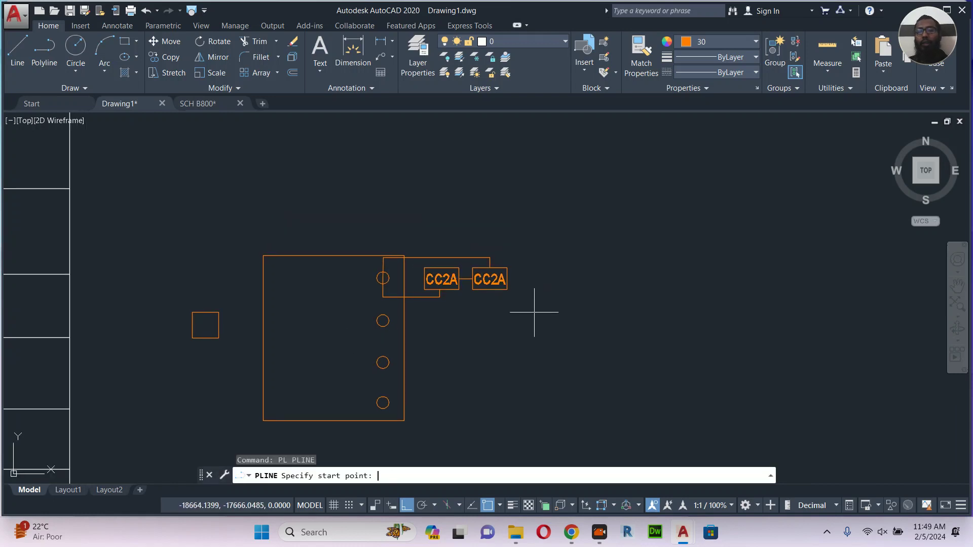
scroll(497, 265, up, 4)
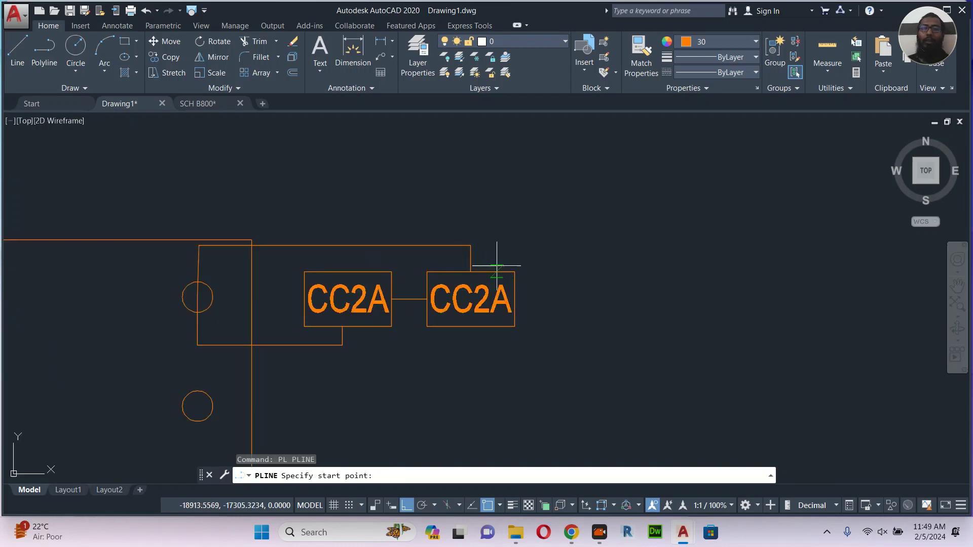
click(496, 265)
scroll(485, 311, down, 4)
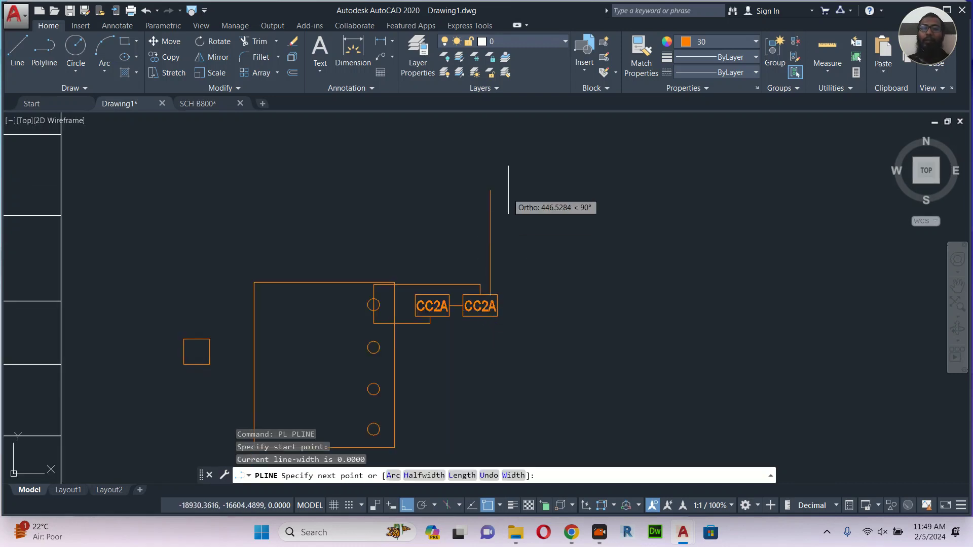
click(506, 197)
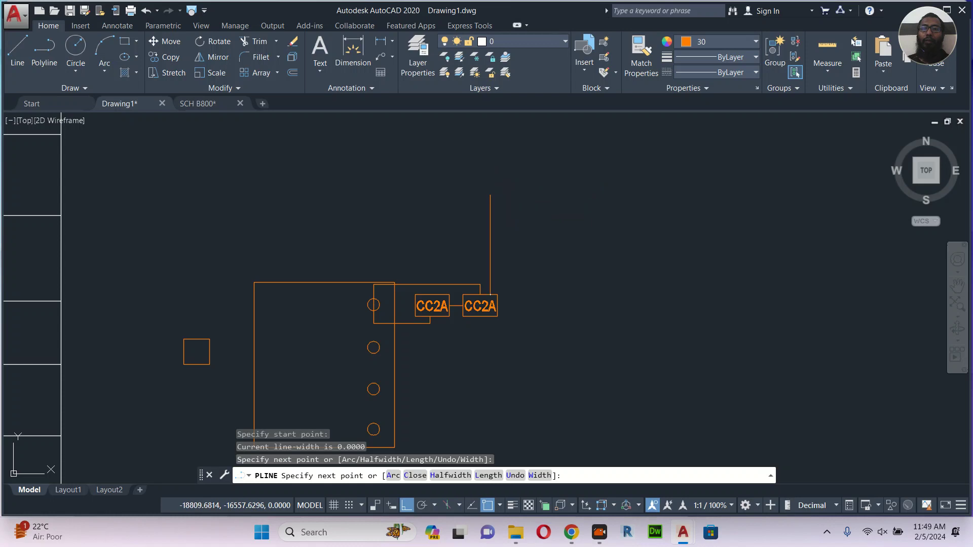
key(Escape)
scroll(508, 209, down, 2)
text(rec)
key(Return)
scroll(502, 207, up, 4)
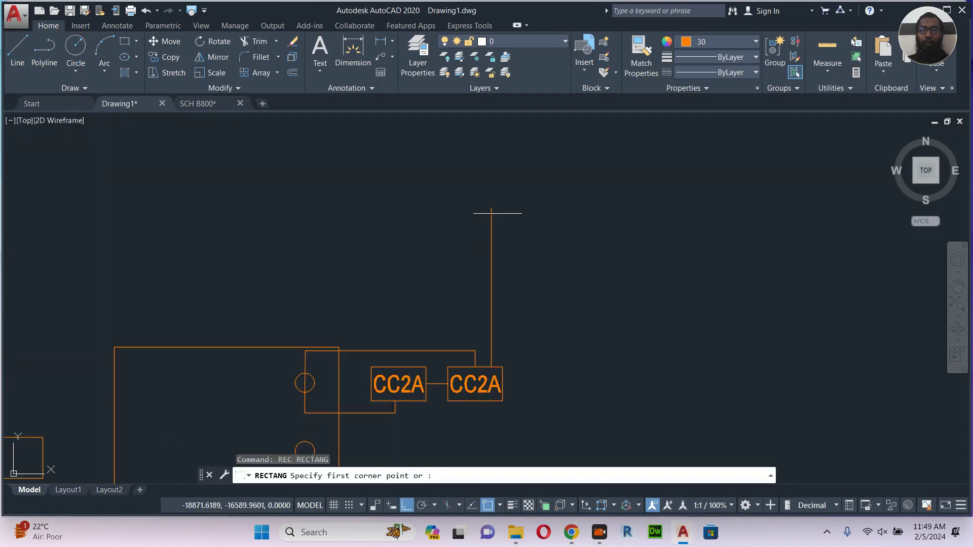
key(Escape)
Copy the Fire Alarm Wall Mounted Sounder/Strobe symbol from the legend, using the middle of its bottom edge as base point.
scroll(515, 221, down, 3)
middle_drag(389, 282, 789, 174)
middle_drag(256, 326, 268, 375)
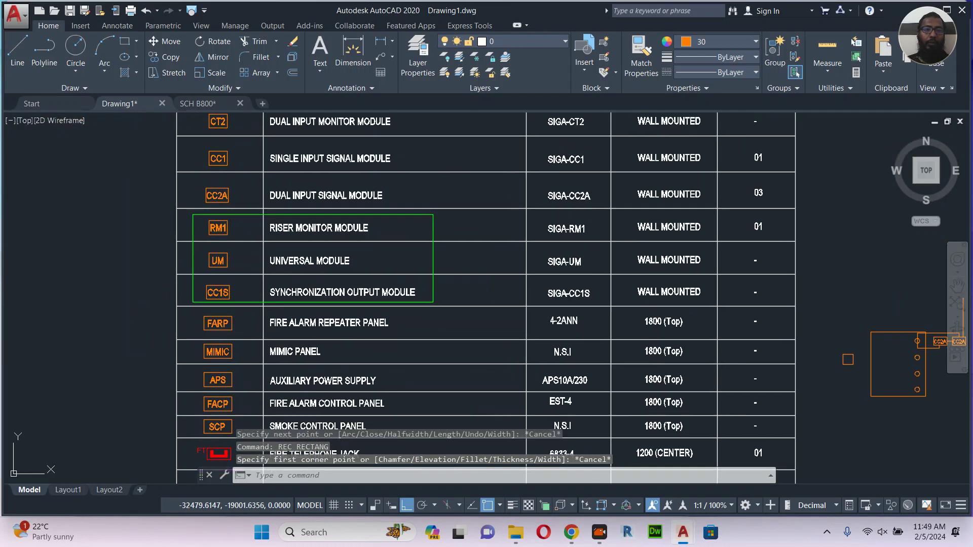
middle_drag(242, 207, 252, 376)
scroll(234, 175, up, 3)
middle_drag(258, 304, 283, 479)
scroll(247, 239, down, 1)
middle_drag(273, 164, 286, 300)
middle_drag(243, 169, 262, 371)
scroll(256, 399, down, 8)
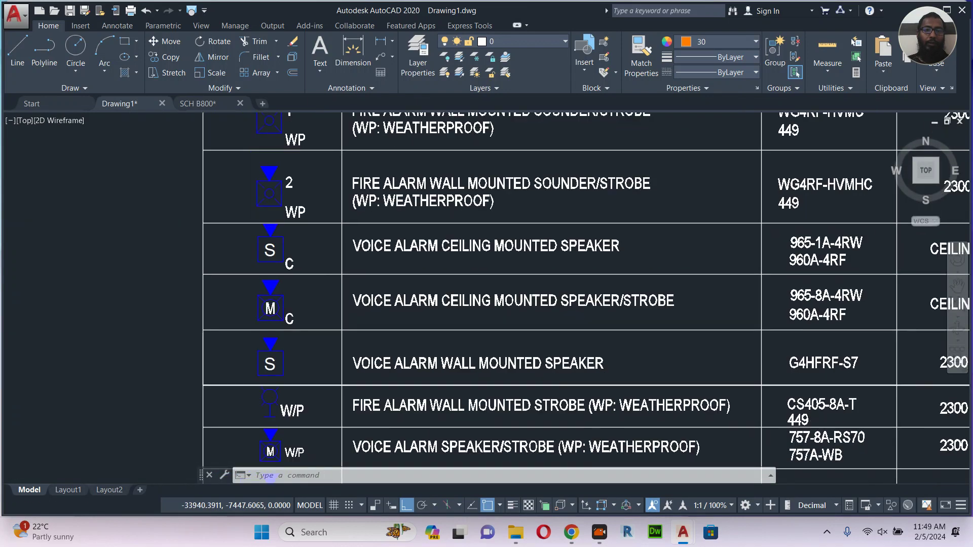
scroll(256, 399, up, 2)
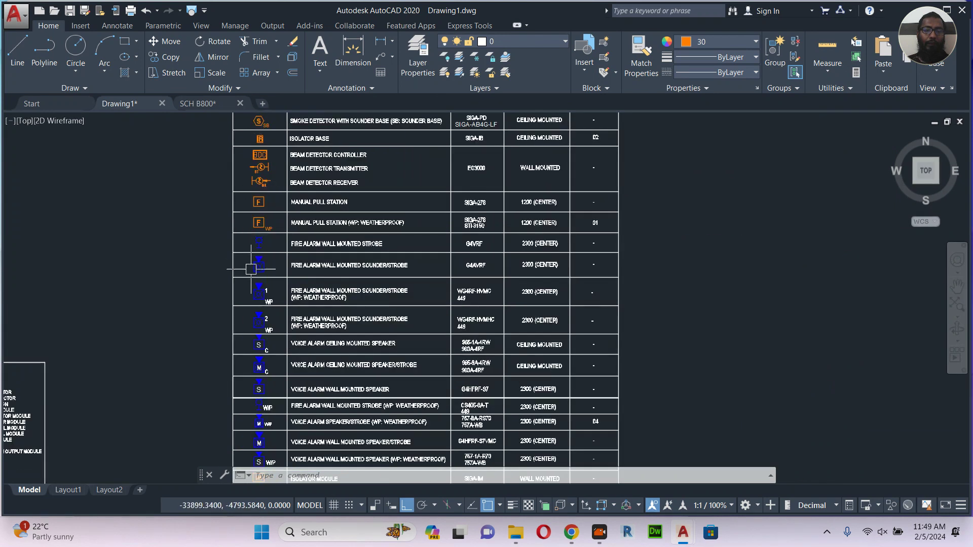
scroll(259, 261, up, 6)
click(267, 255)
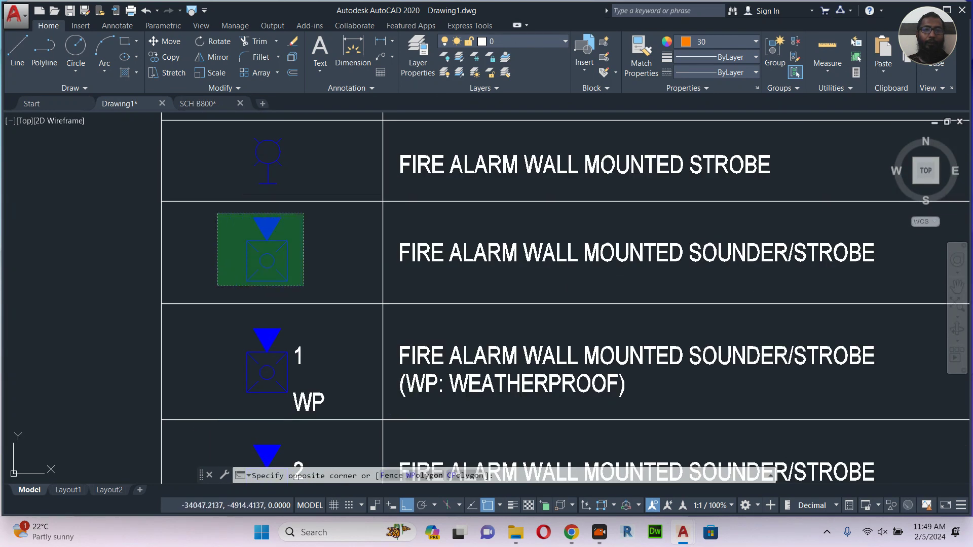
click(222, 285)
key(ctrl+shift+c)
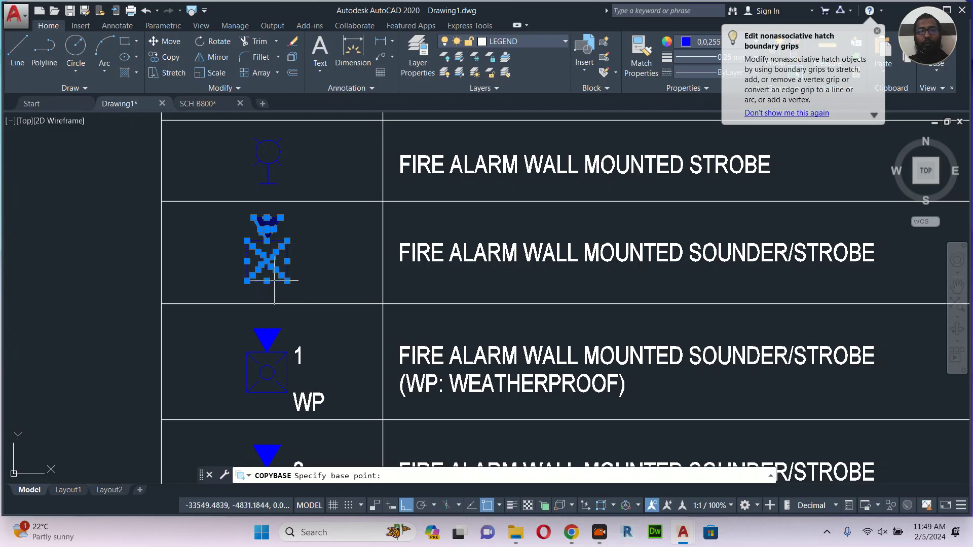
click(263, 273)
scroll(232, 275, down, 3)
scroll(232, 275, down, 6)
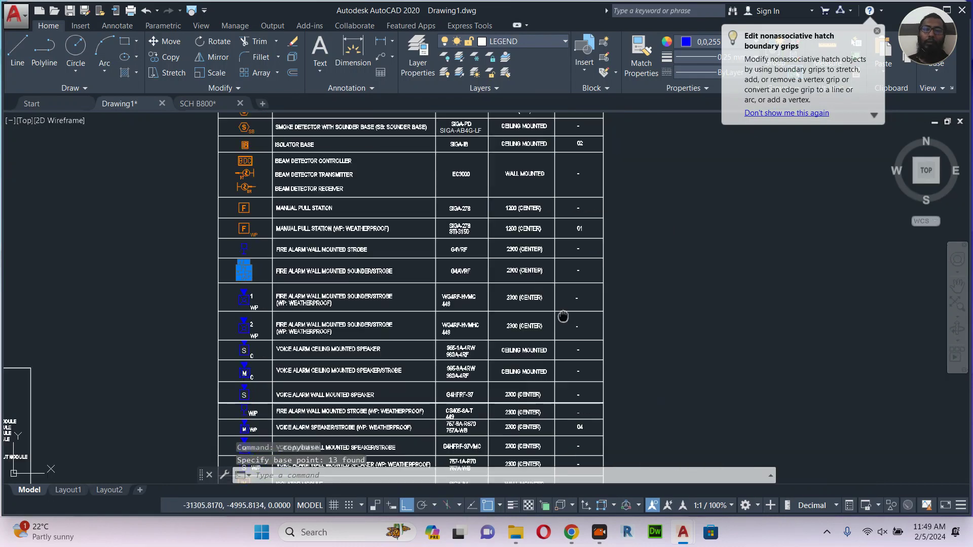
key(Escape)
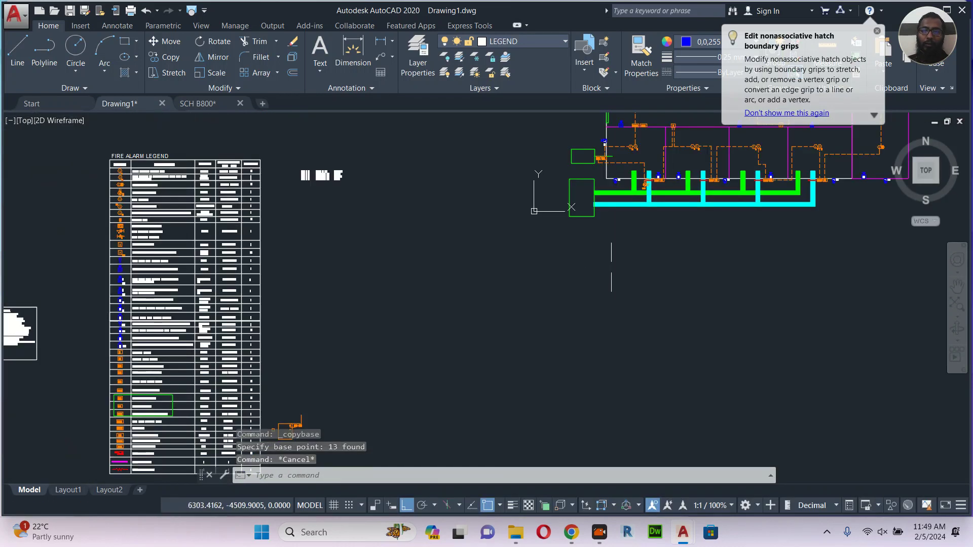
Paste the sounder/strobe symbol as a block at the upper end of the vertical line above the second CC2A block.
middle_drag(321, 351, 334, 272)
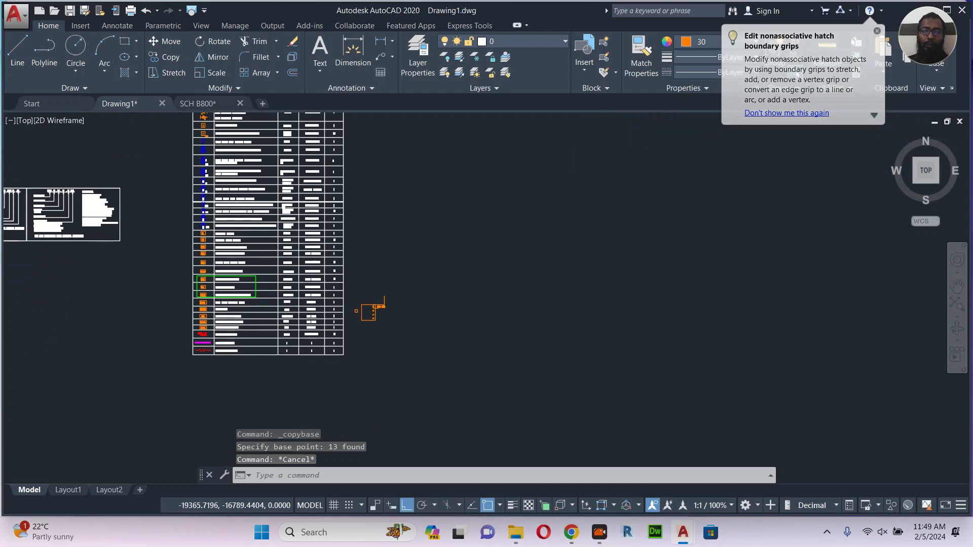
scroll(379, 289, up, 4)
scroll(376, 244, up, 4)
scroll(376, 243, up, 2)
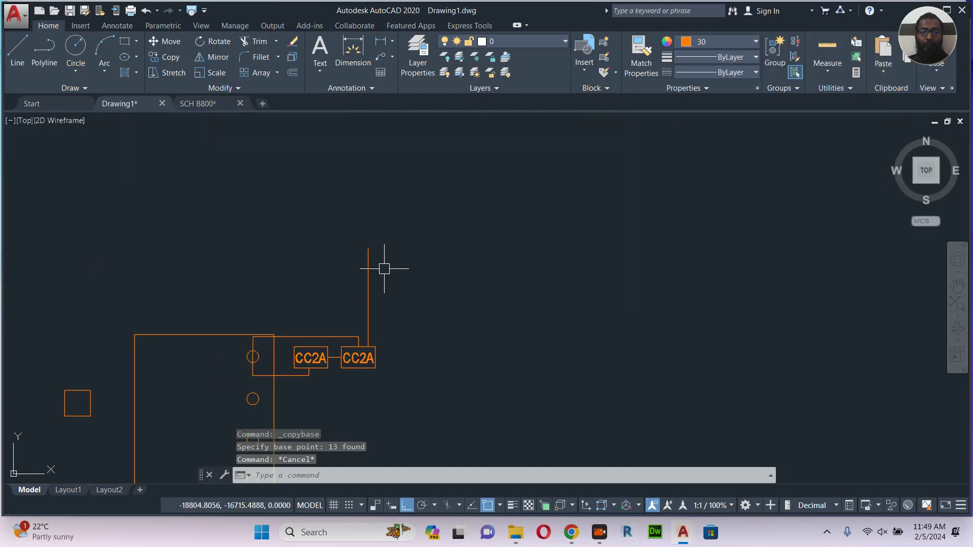
key(ctrl+shift+v)
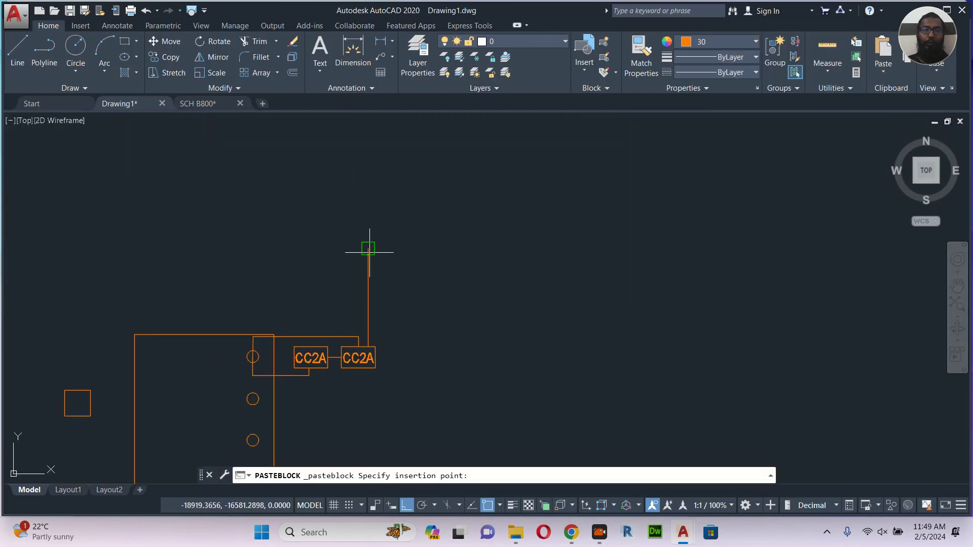
click(368, 249)
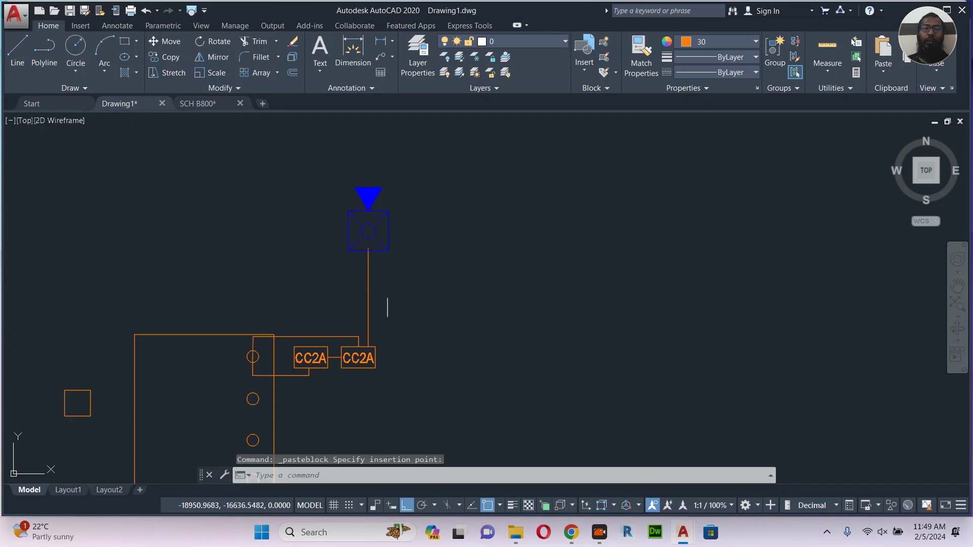
Copy the sounder/strobe block three times horizontally to its right to form a row of four.
middle_drag(397, 246, 395, 245)
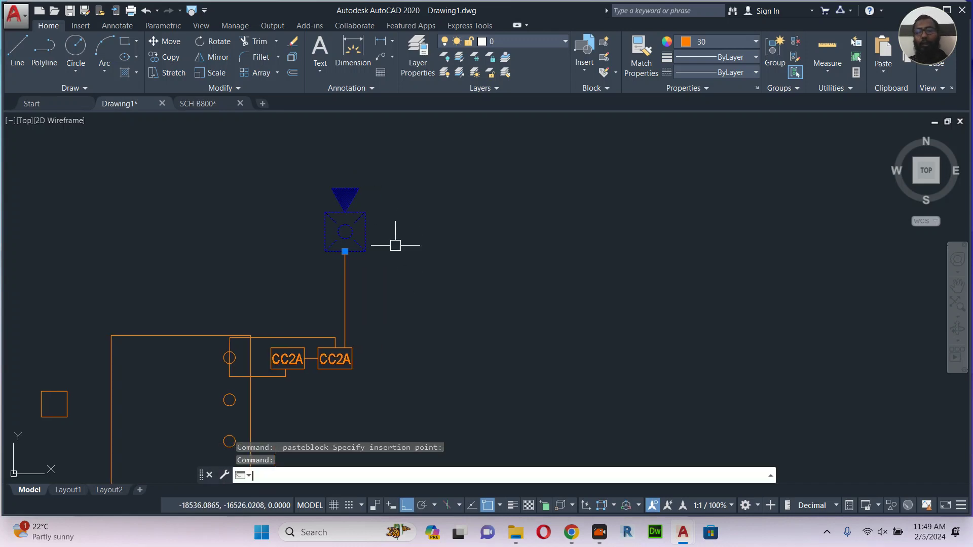
key(Return)
click(401, 238)
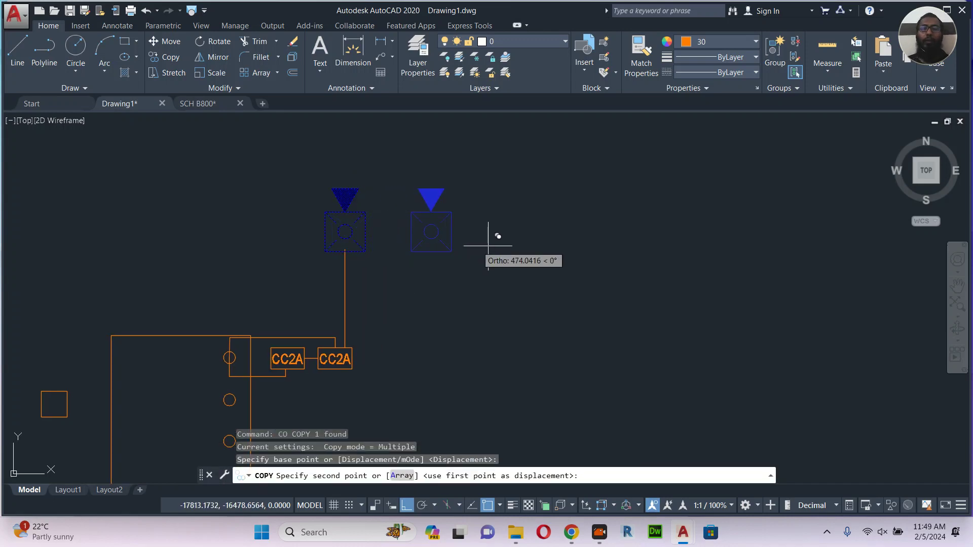
click(518, 231)
click(622, 231)
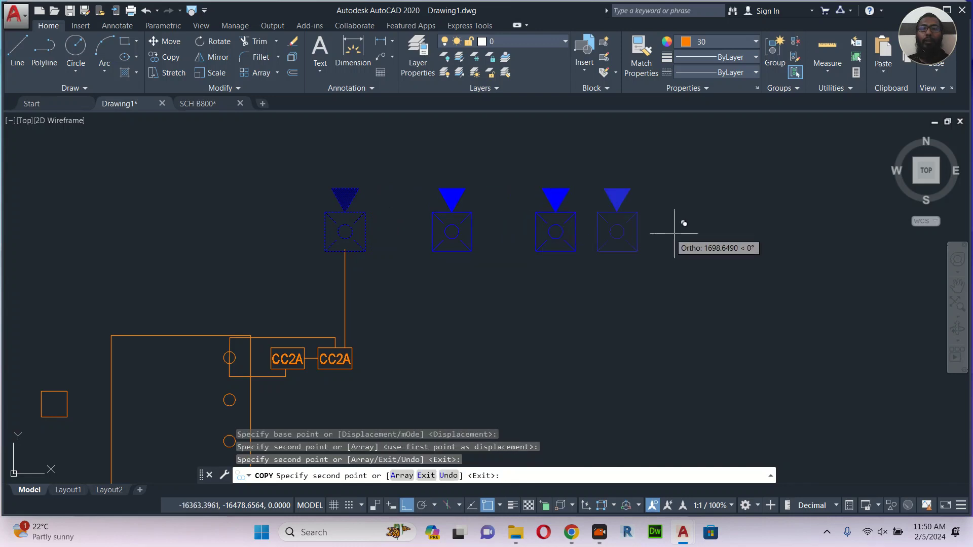
click(707, 234)
key(Escape)
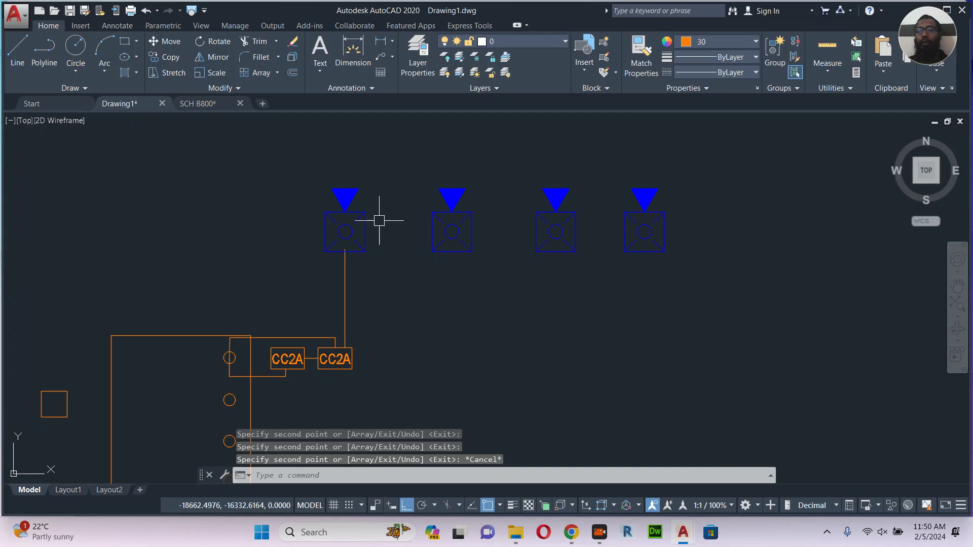
Draw a polyline from the fourth sounder/strobe's bottom edge down, across and back into the second CC2A block's top edge.
text(pl)
key(Return)
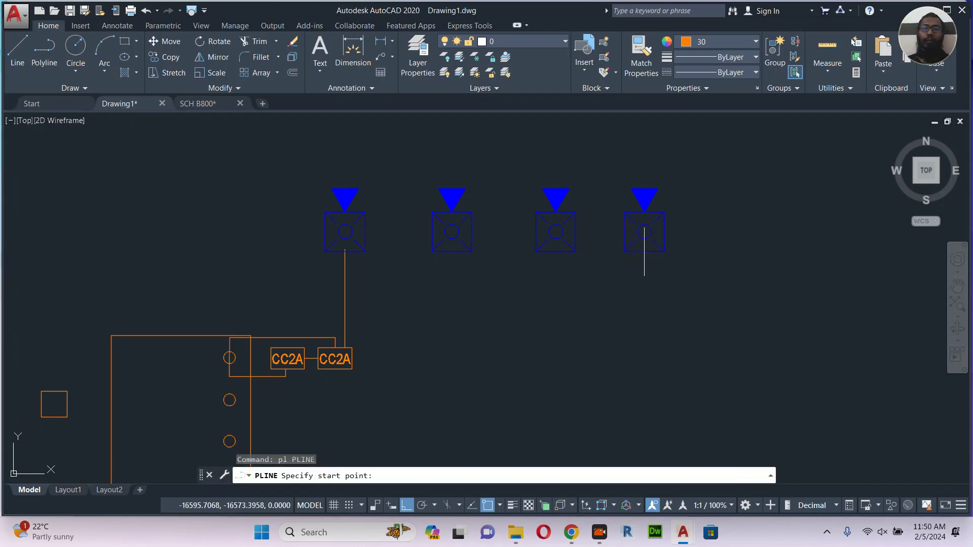
click(645, 251)
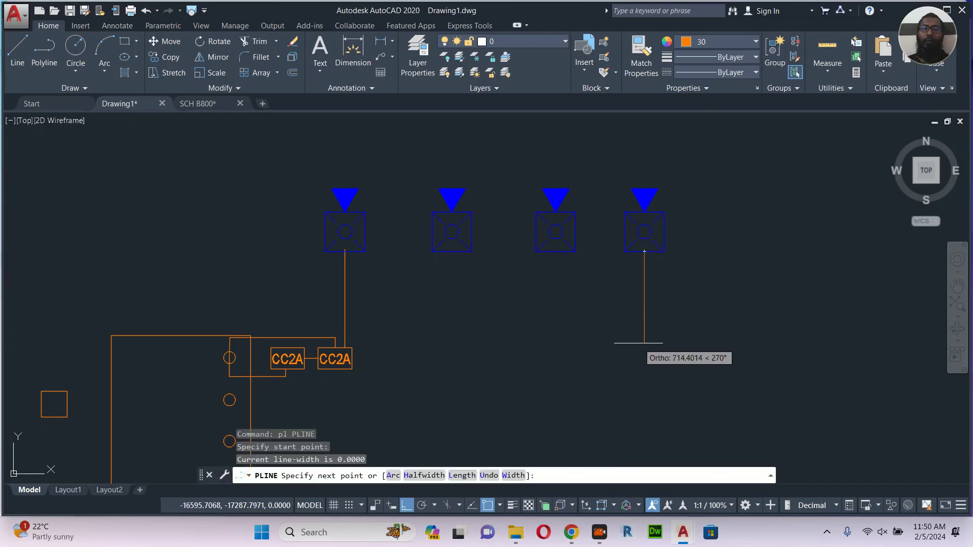
click(639, 343)
scroll(358, 349, up, 6)
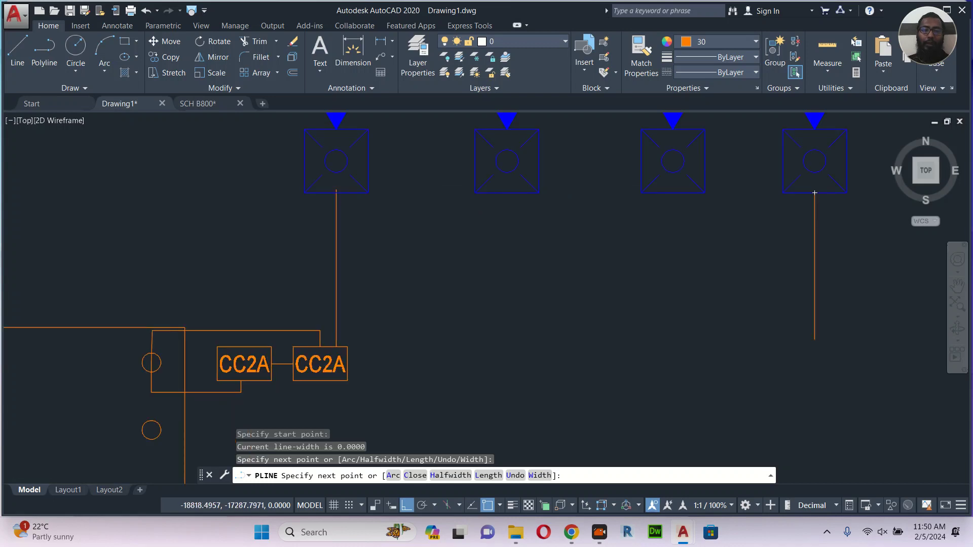
click(309, 337)
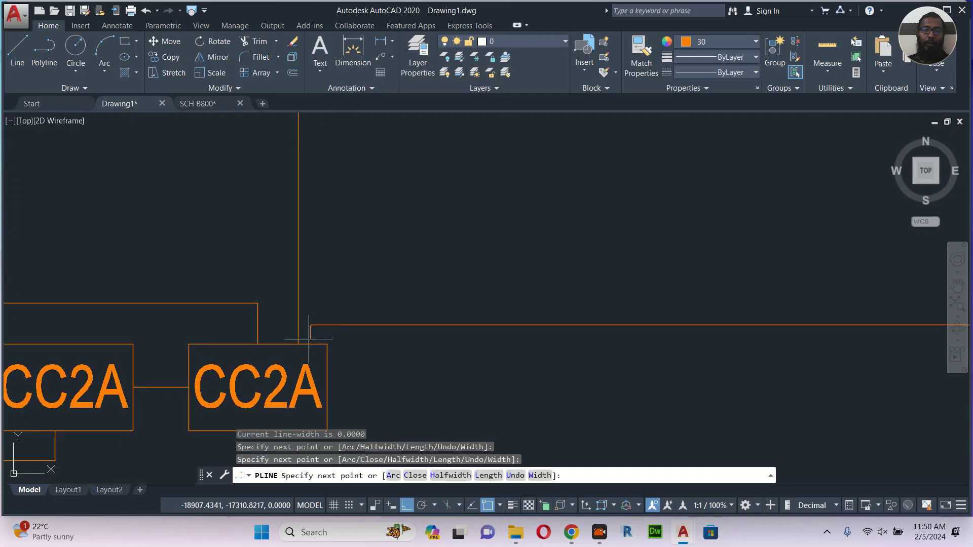
click(310, 344)
key(Escape)
scroll(342, 337, down, 5)
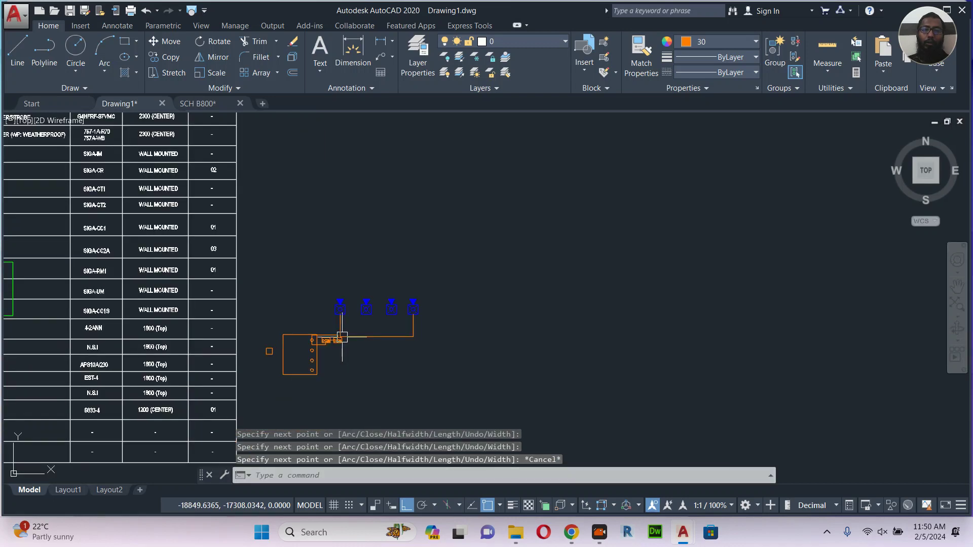
Connect the four sounder/strobes in series with horizontal polylines between the facing sides of neighbouring symbols.
scroll(348, 309, up, 5)
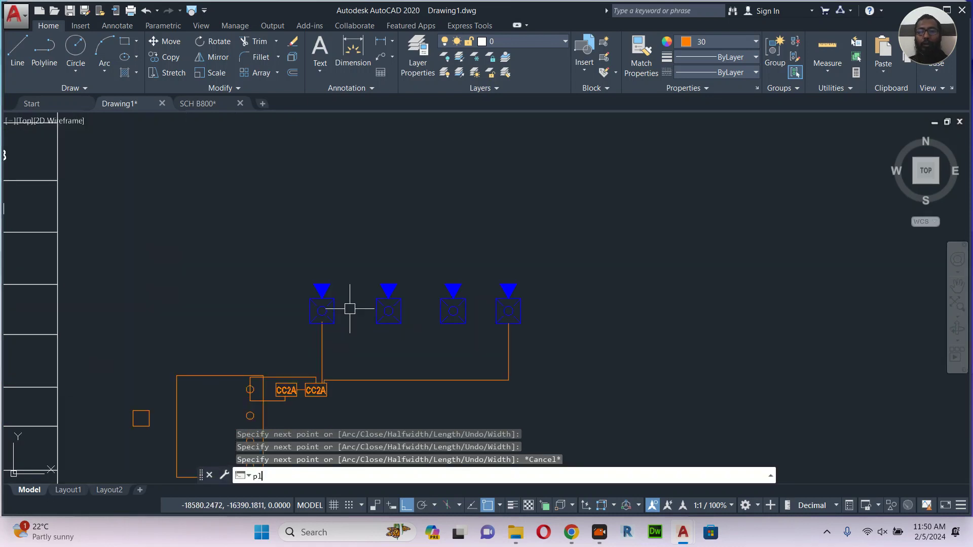
key(Return)
click(333, 311)
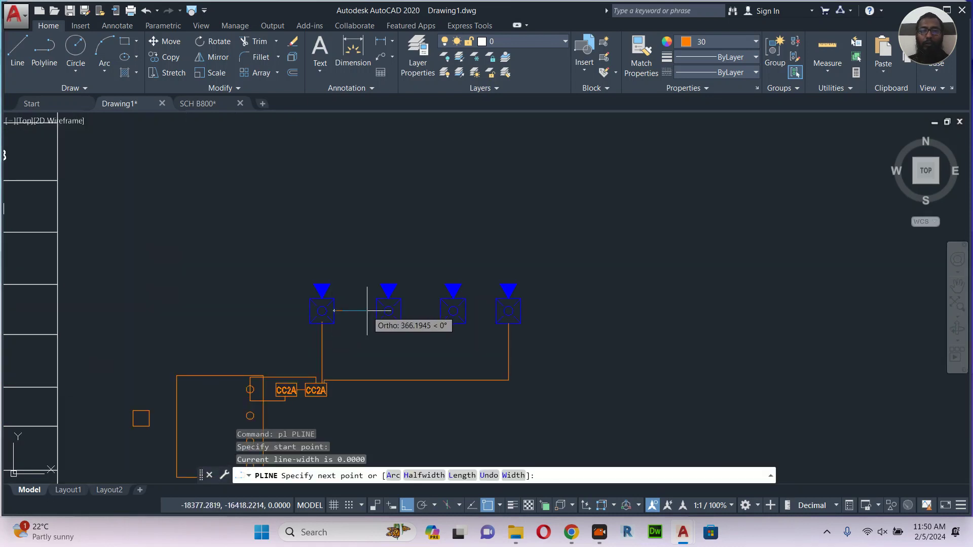
click(389, 310)
key(Escape)
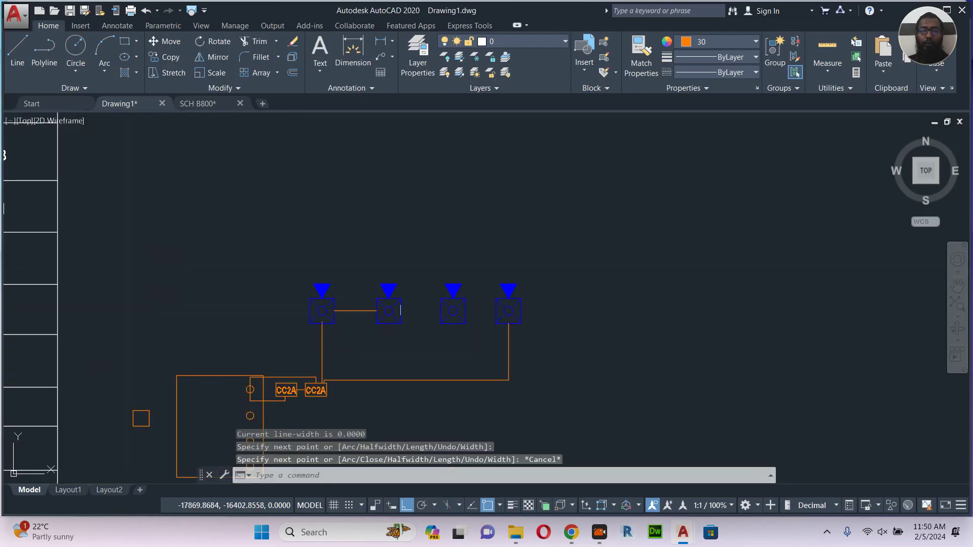
key(Return)
click(401, 311)
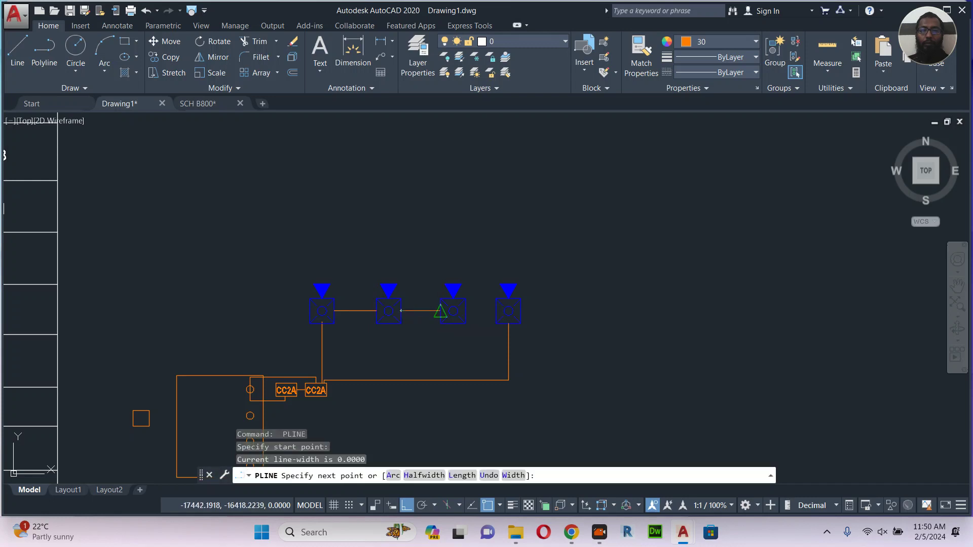
click(441, 311)
key(Escape)
key(Return)
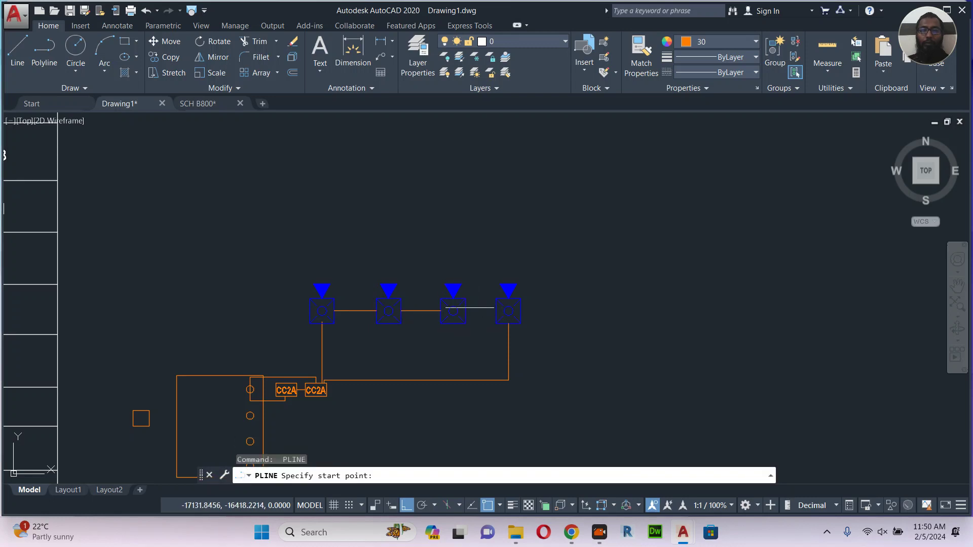
click(466, 310)
click(496, 311)
key(Escape)
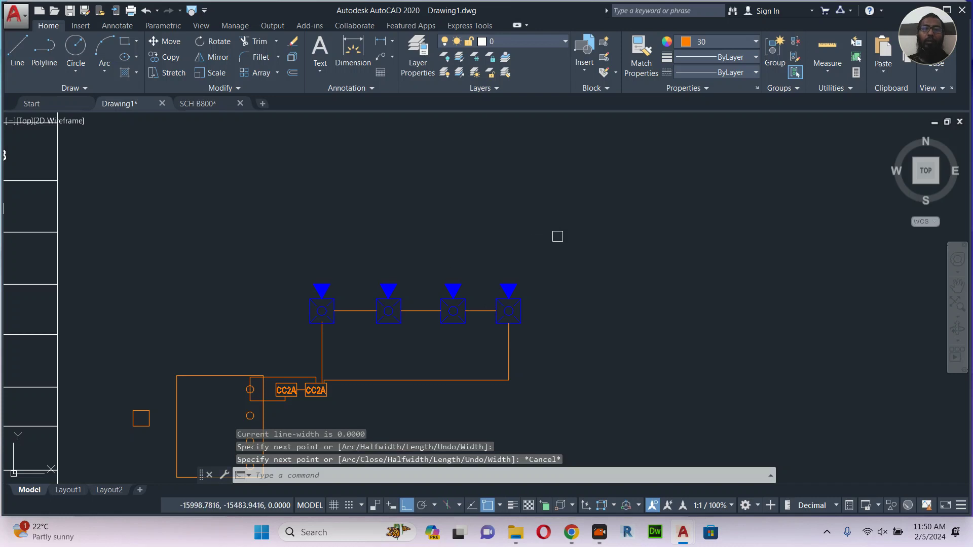
Copy the four sounder/strobes with their wiring straight up to form a second row above the first.
click(558, 236)
click(290, 355)
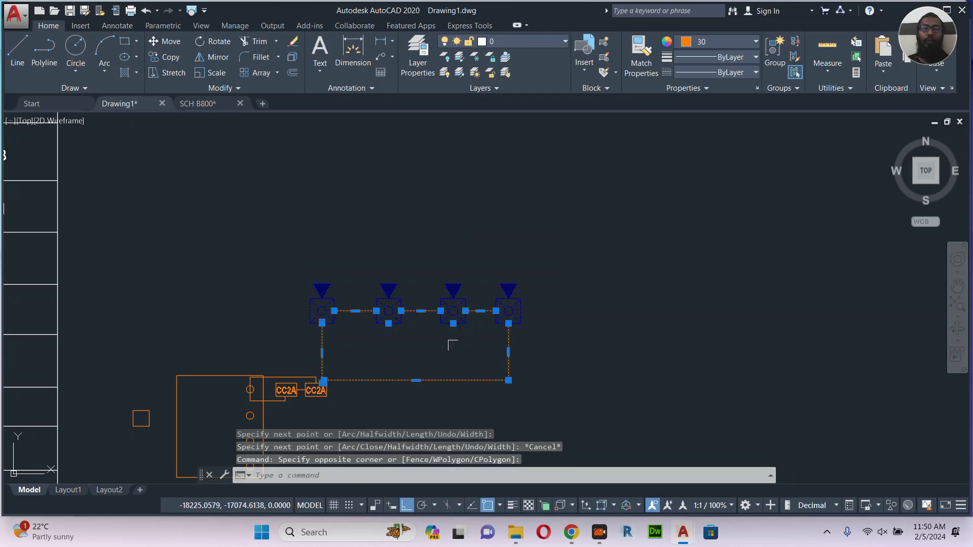
text(co)
key(Return)
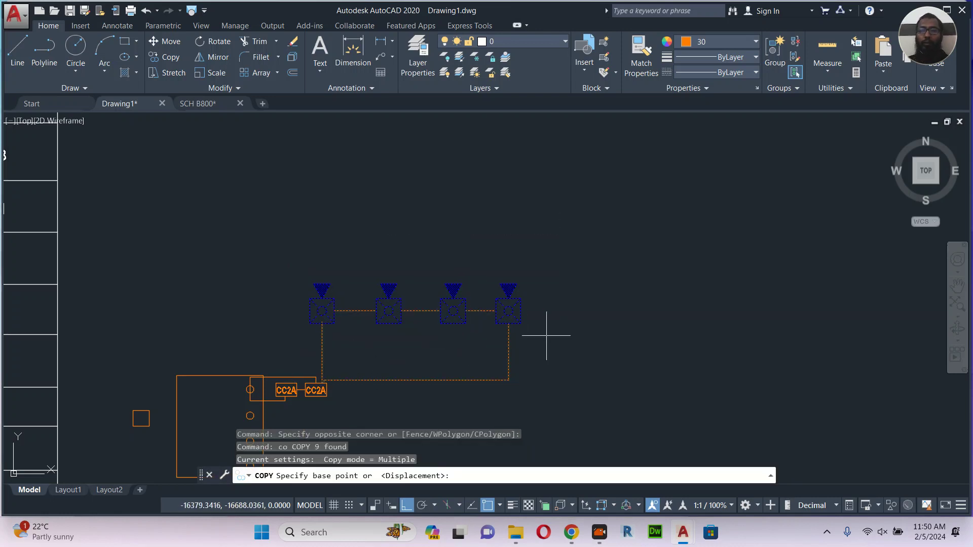
click(563, 350)
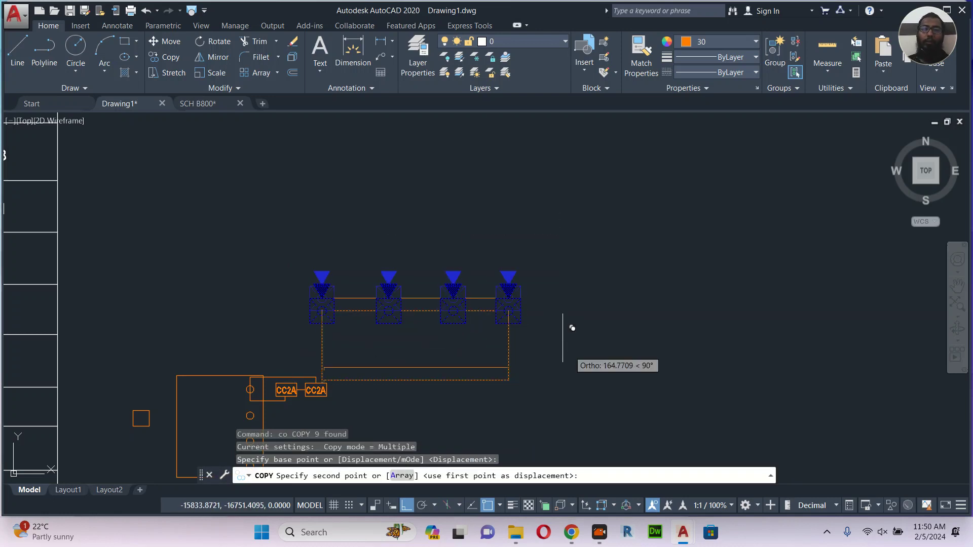
click(575, 207)
key(Escape)
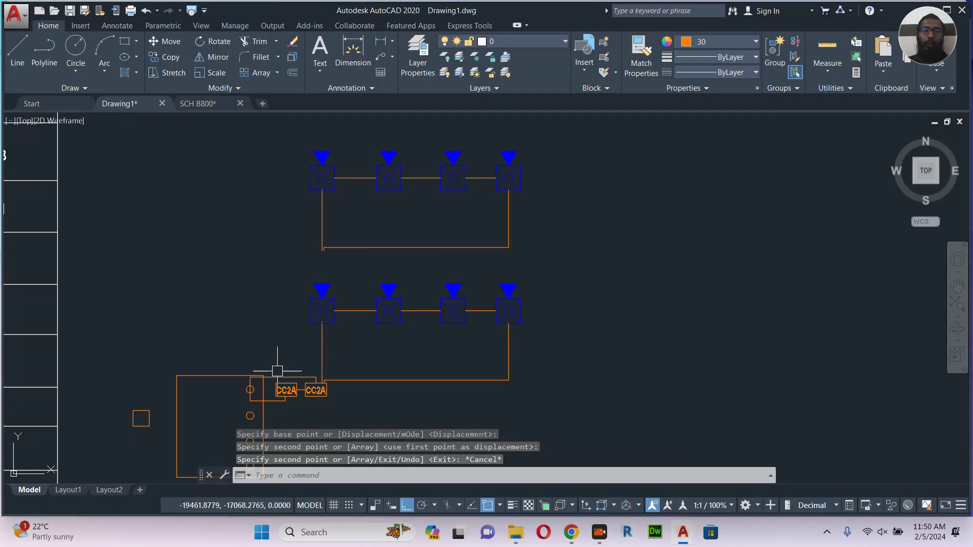
Draw a polyline from the first CC2A block's top edge up and across to the side of the upper row's first sounder/strobe.
key(Return)
scroll(277, 370, up, 1)
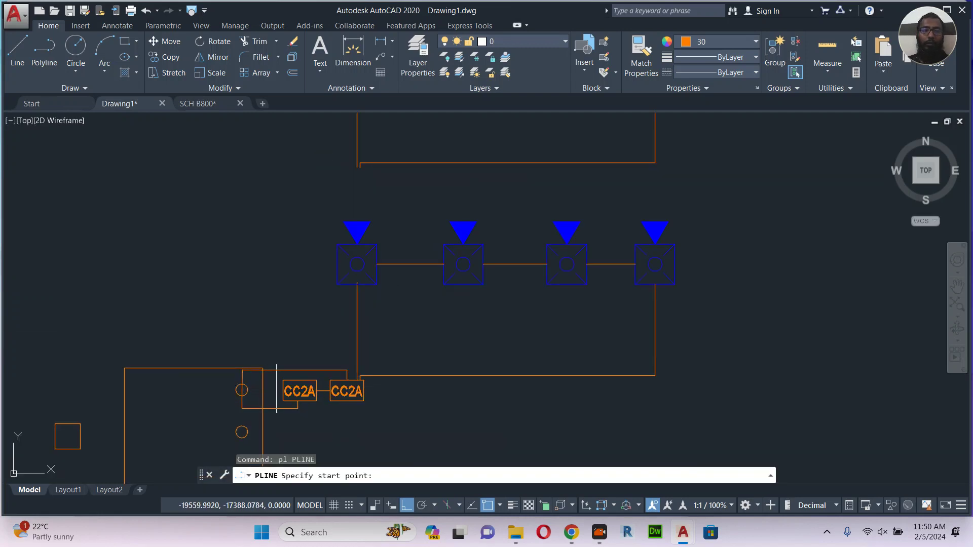
click(293, 382)
middle_drag(278, 243, 283, 378)
scroll(284, 333, up, 1)
middle_drag(316, 191, 315, 311)
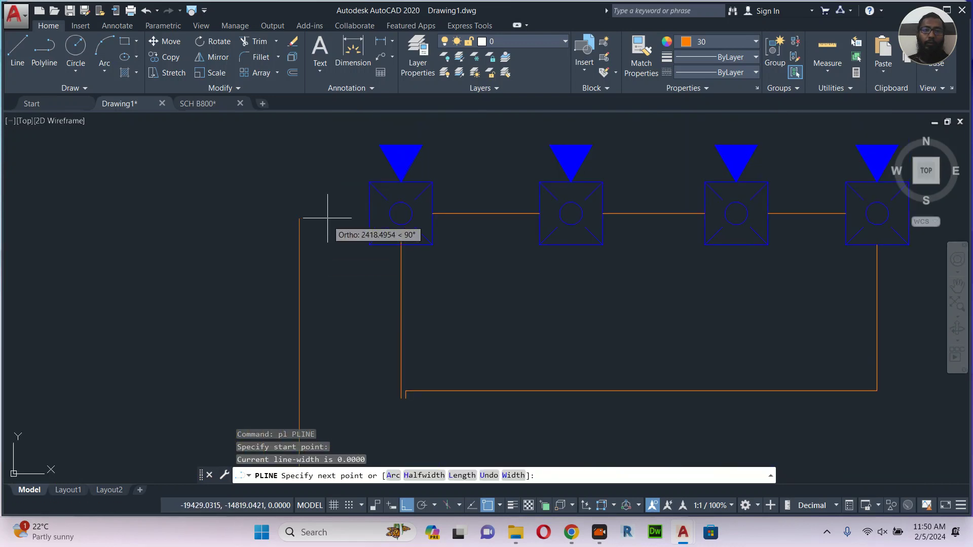
click(328, 221)
click(368, 222)
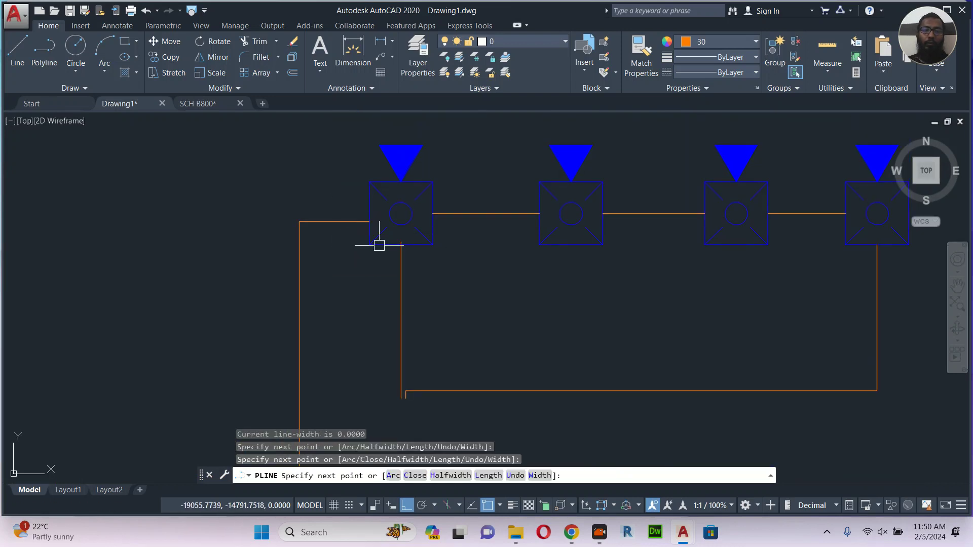
key(Escape)
Draw a second polyline from the first CC2A block's top edge up and horizontally across beneath the upper sounder/strobe row.
scroll(380, 258, down, 2)
middle_drag(369, 334, 348, 196)
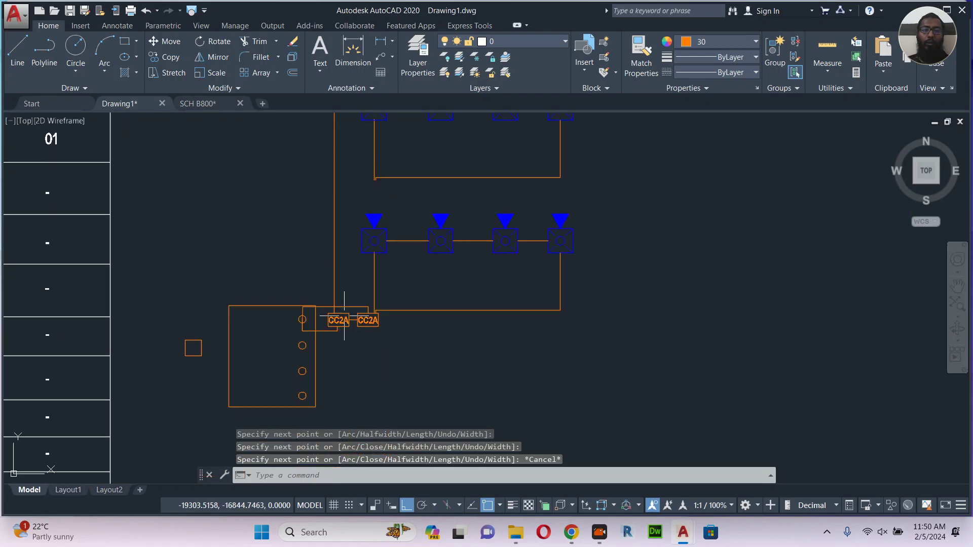
scroll(341, 304, up, 3)
key(Return)
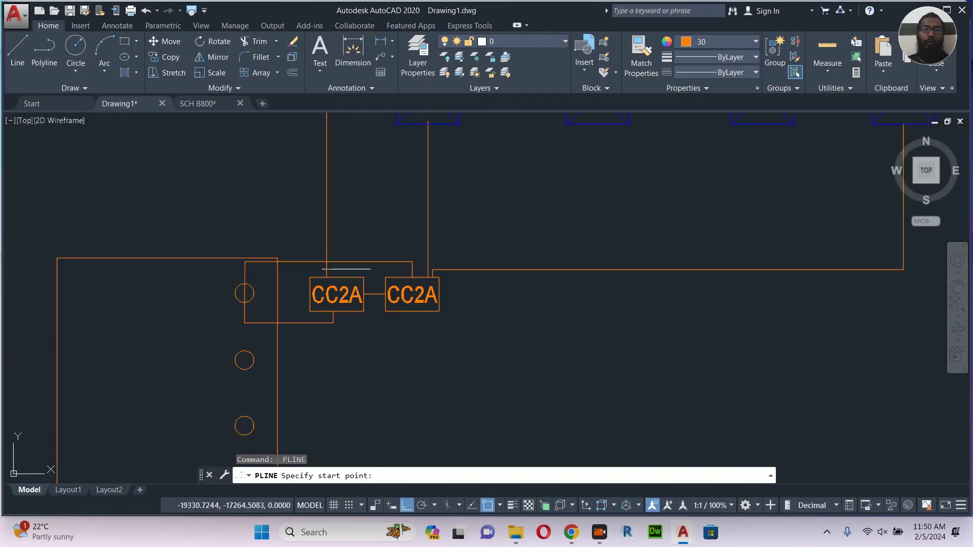
click(346, 276)
scroll(337, 359, down, 4)
middle_drag(359, 272, 341, 352)
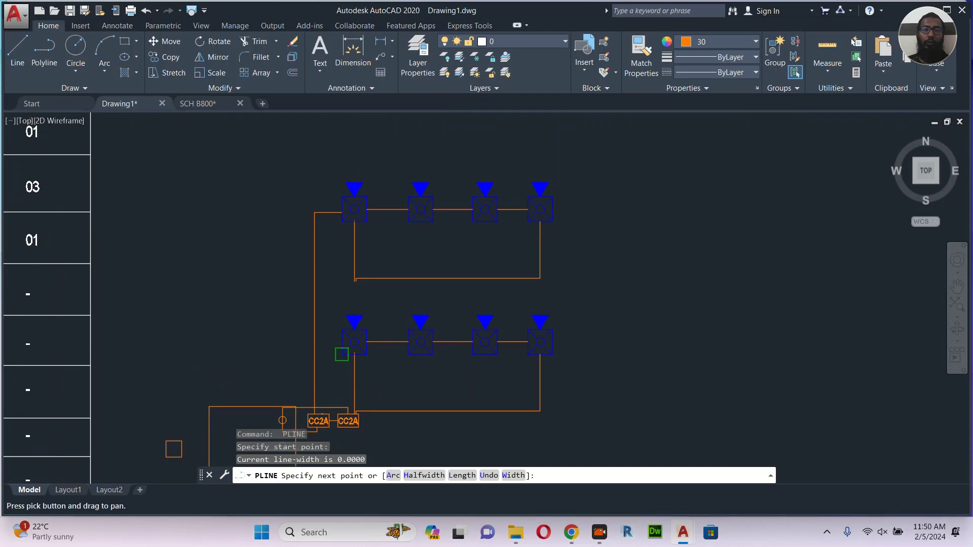
scroll(346, 260, up, 4)
click(336, 256)
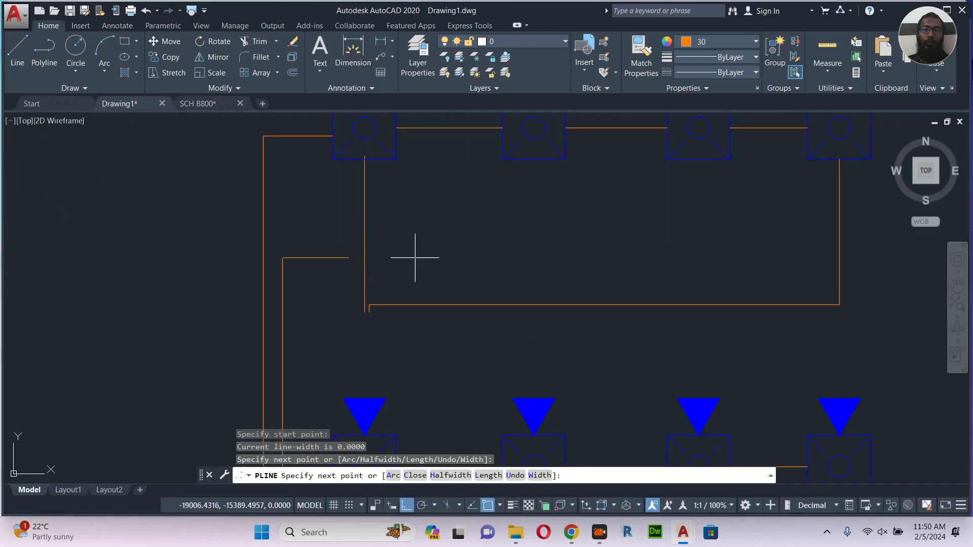
click(570, 258)
key(Escape)
Fillet the new horizontal line with the vertical line below the upper row's last sounder/strobe to form a square corner.
middle_drag(564, 279, 421, 321)
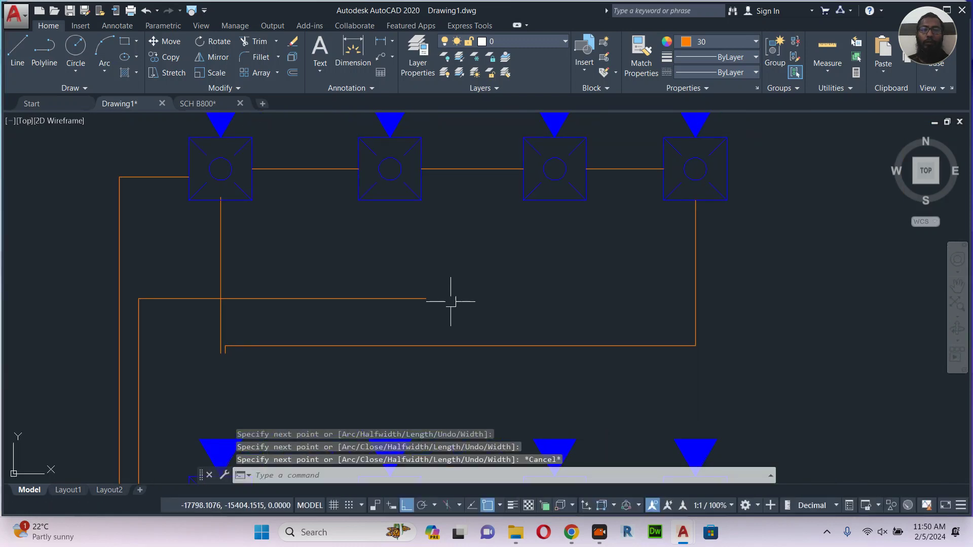
text(f)
key(Return)
click(421, 299)
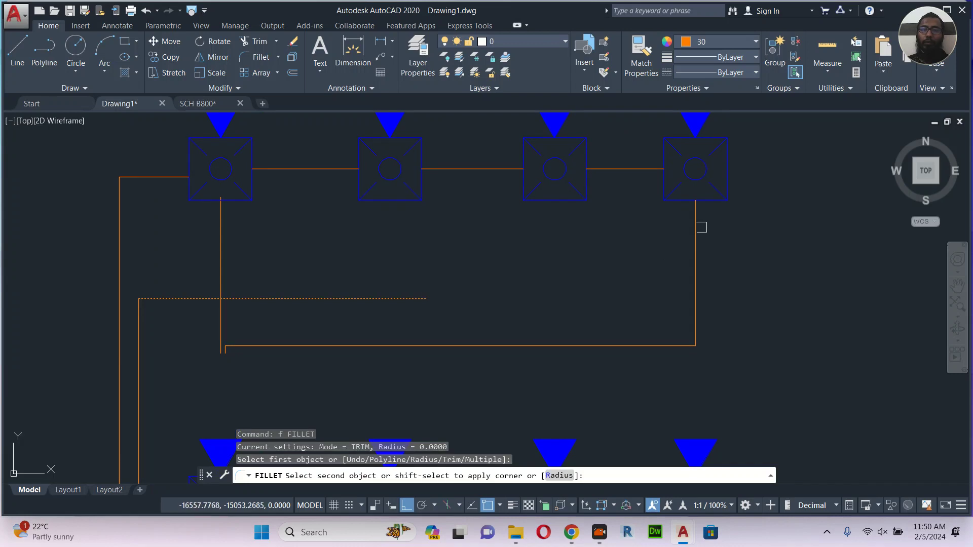
click(696, 221)
key(Escape)
Erase the leftover vertical line below the upper row's first sounder/strobe.
click(232, 248)
click(190, 260)
text(e)
key(Return)
scroll(192, 263, down, 2)
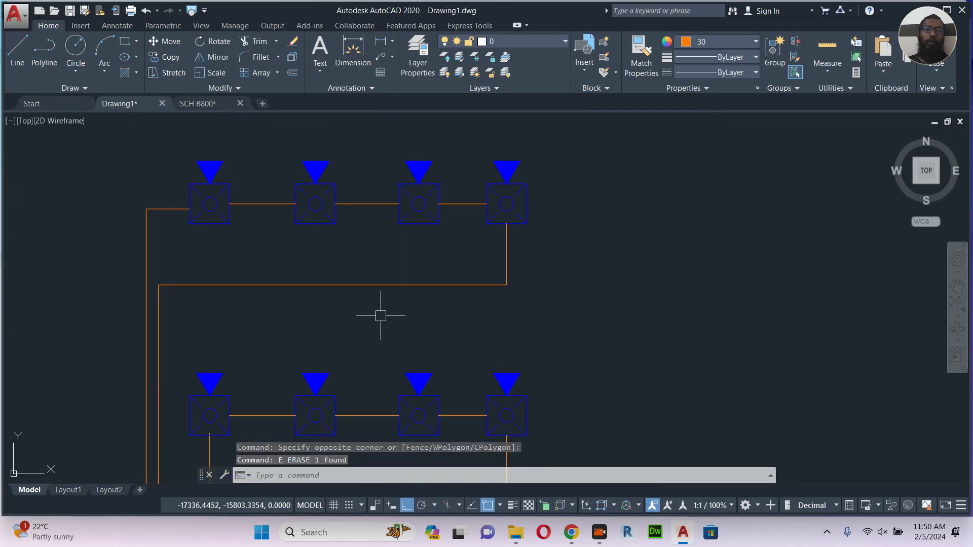
scroll(381, 316, down, 2)
mouse_move(367, 321)
middle_down()
mouse_move(397, 242)
mouse_move(397, 201)
middle_up()
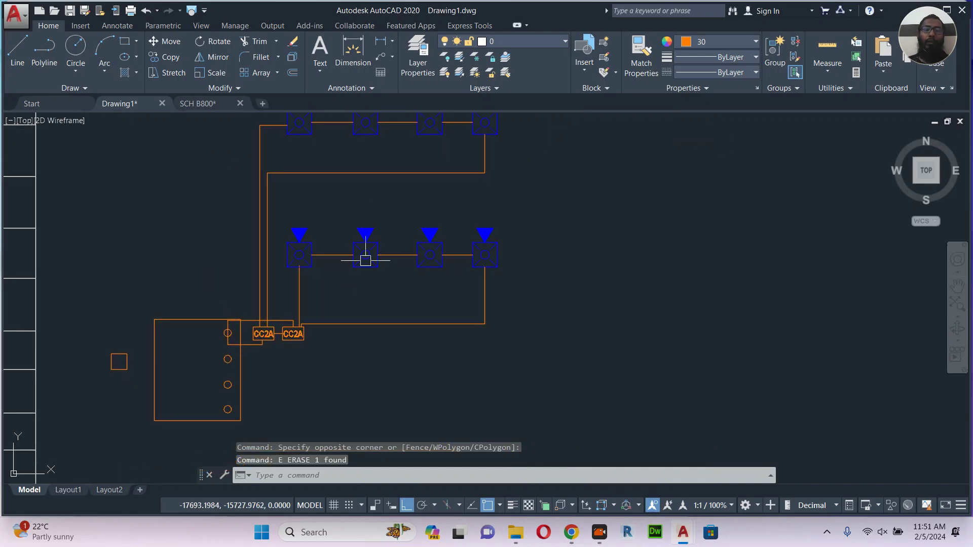
middle_drag(350, 298, 350, 303)
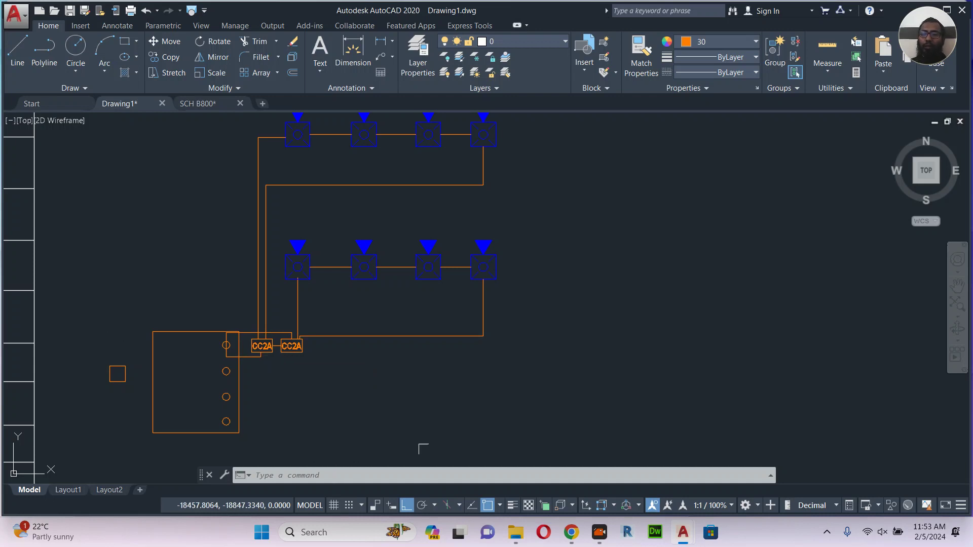
Switch to Chrome and change the auxiliary power supply image search to all web results.
click(572, 533)
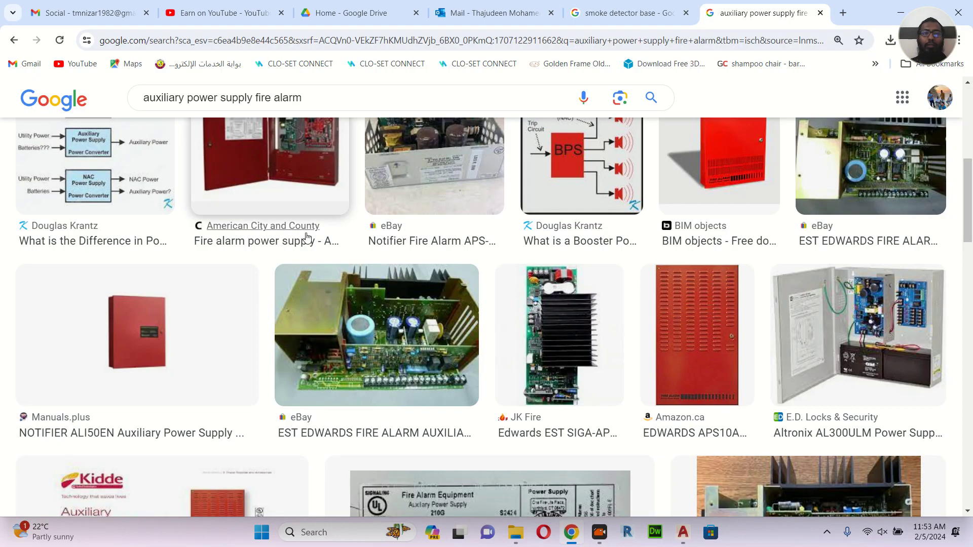
scroll(186, 130, up, 5)
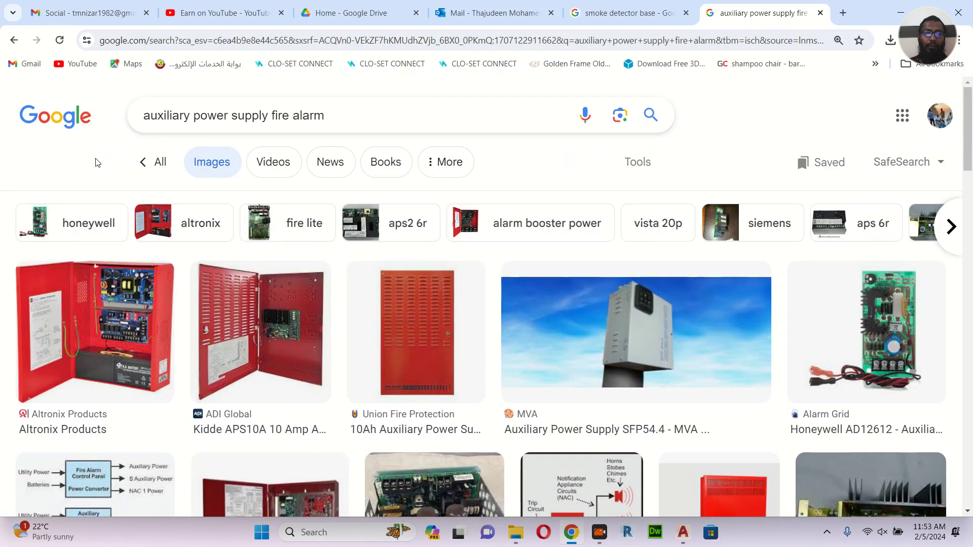
click(161, 171)
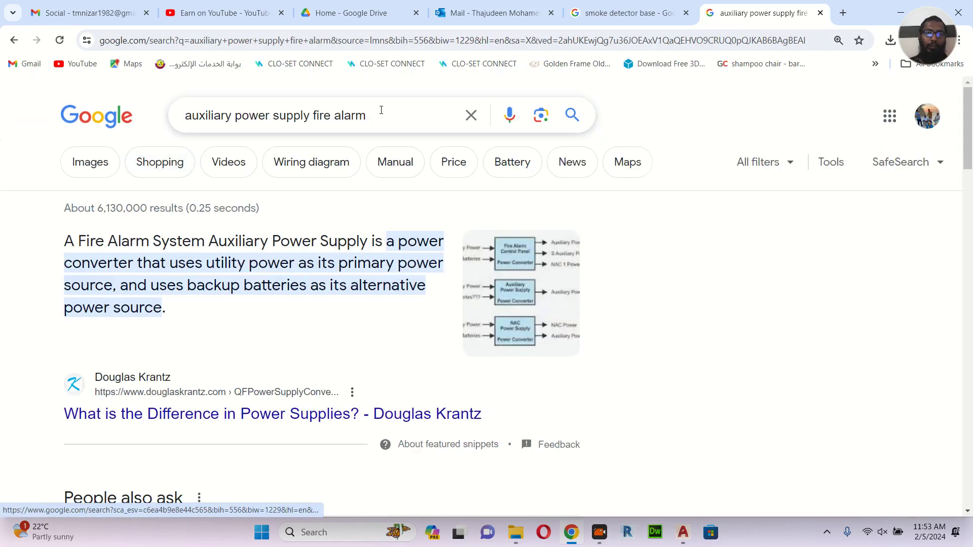
Search Google for "fire alarm system operating voltage" and return to the AutoCAD drawing.
double_click(381, 110)
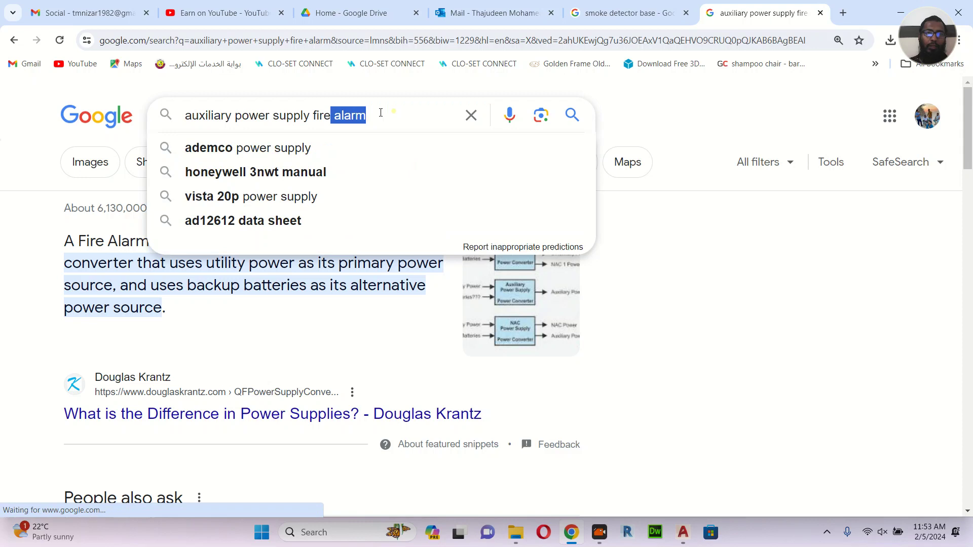
drag(386, 111, 135, 107)
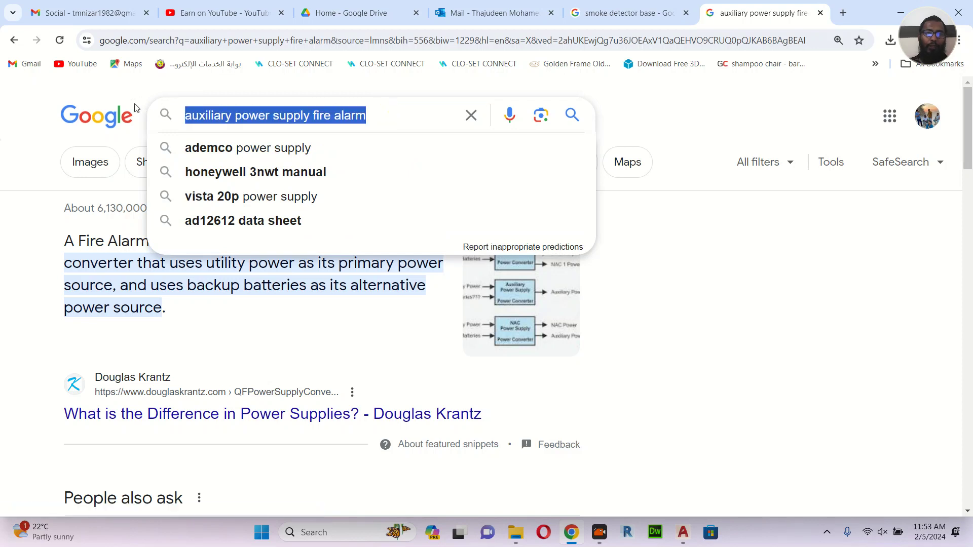
text(fire a)
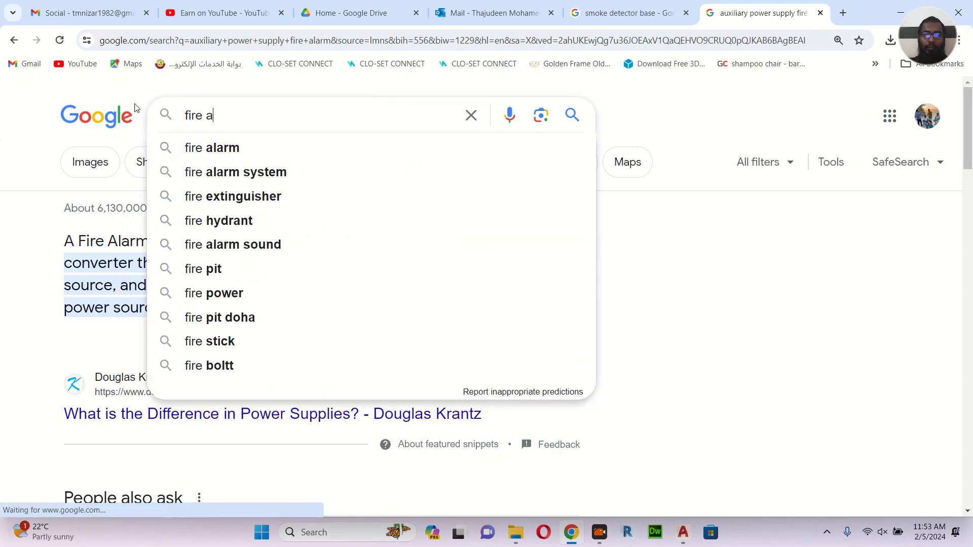
text(lrm ope)
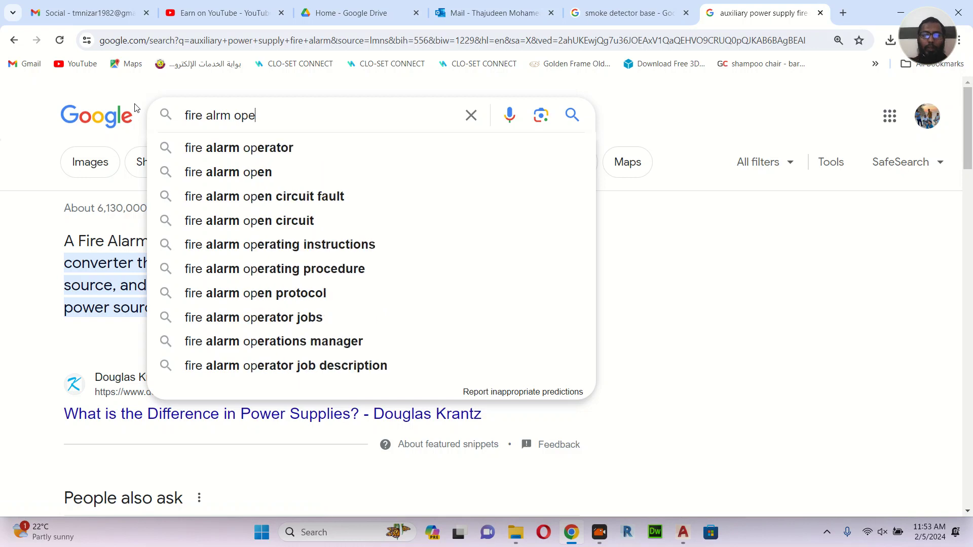
text(rating)
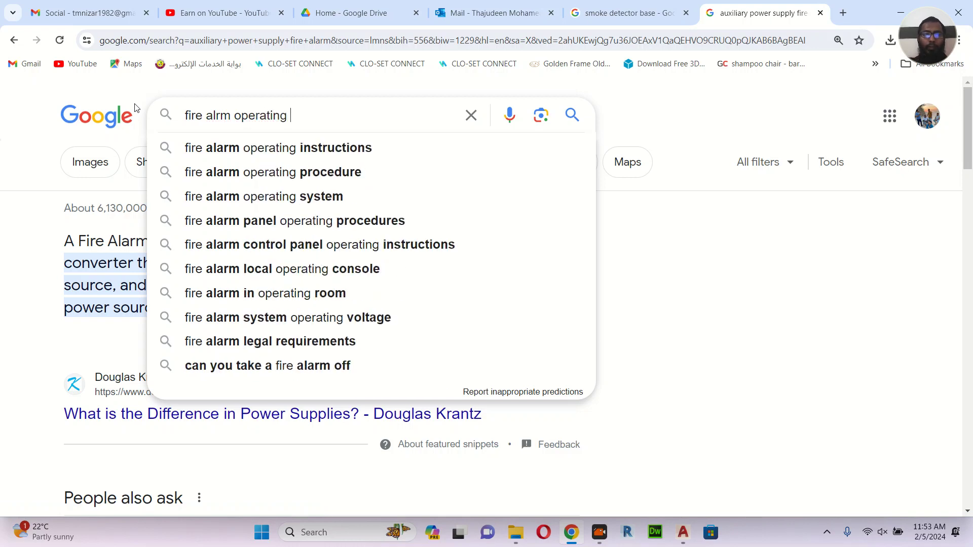
text( vol)
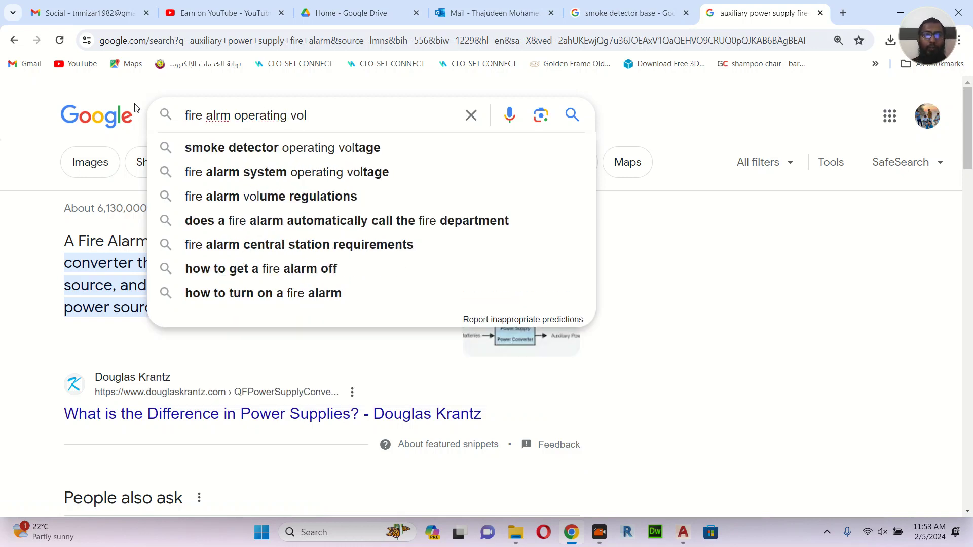
click(240, 173)
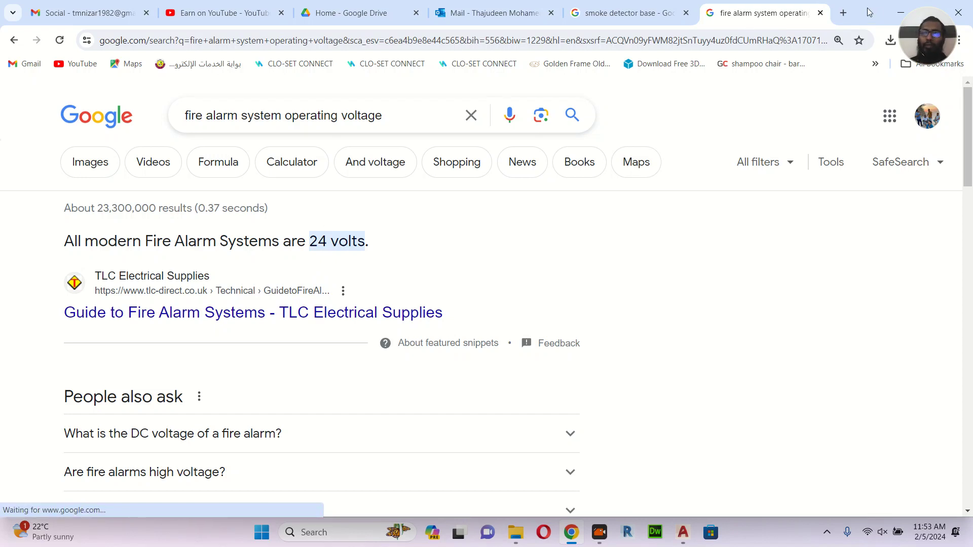
click(902, 15)
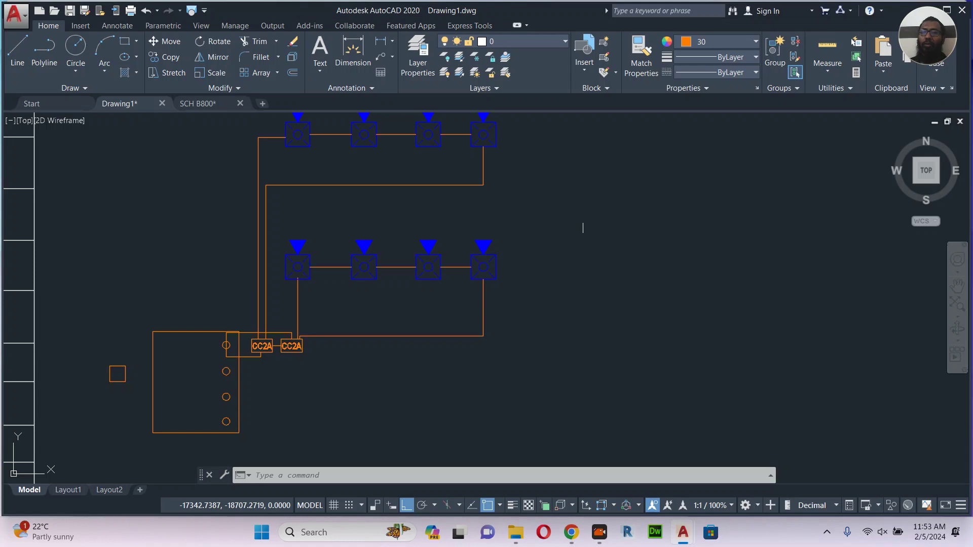
Copy the 01 text from the legend table's 1200 (CENTER) row to beside the panel's uppermost circle, with Ortho off.
middle_drag(599, 233, 599, 233)
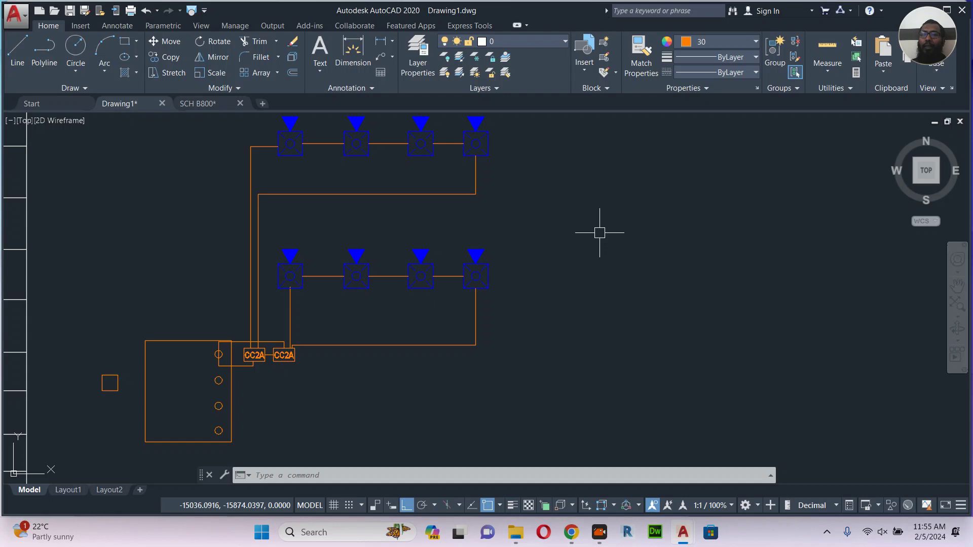
scroll(461, 281, down, 5)
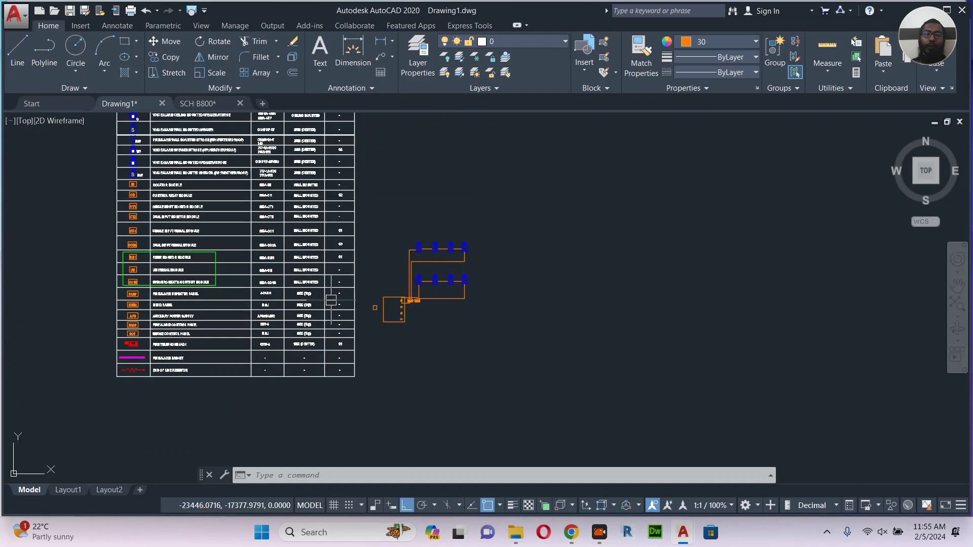
scroll(334, 347, up, 5)
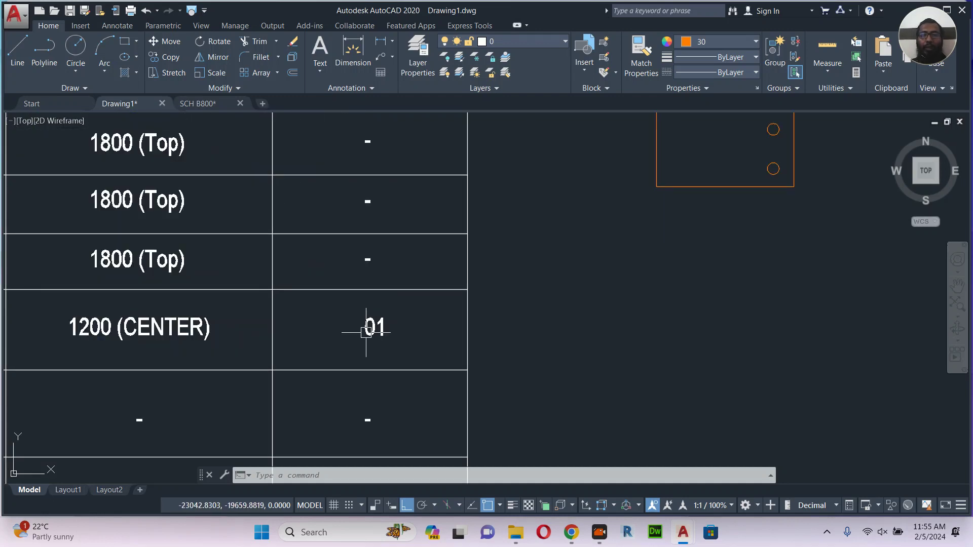
click(397, 314)
click(355, 348)
middle_drag(408, 336, 382, 349)
text(co)
key(Return)
click(382, 334)
middle_drag(591, 346, 545, 357)
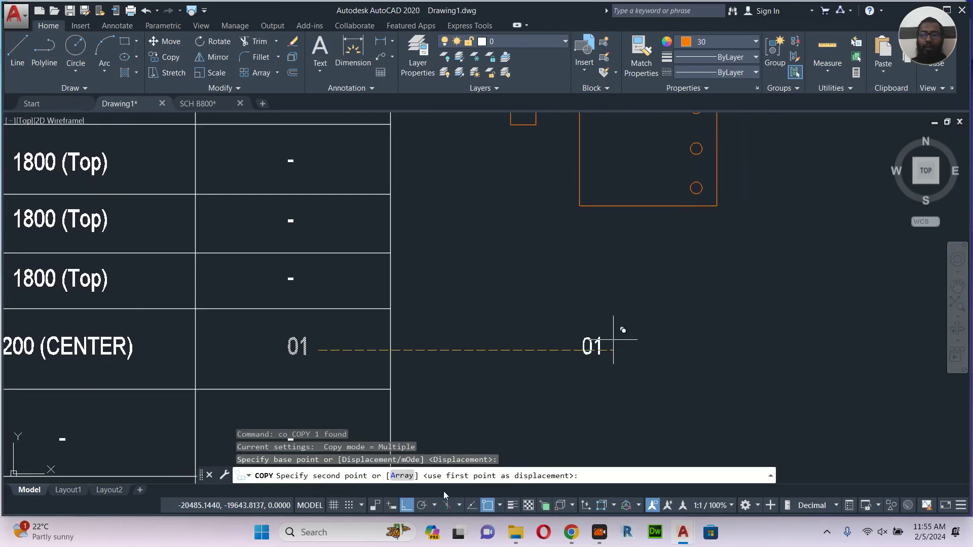
click(408, 506)
middle_drag(646, 275, 562, 390)
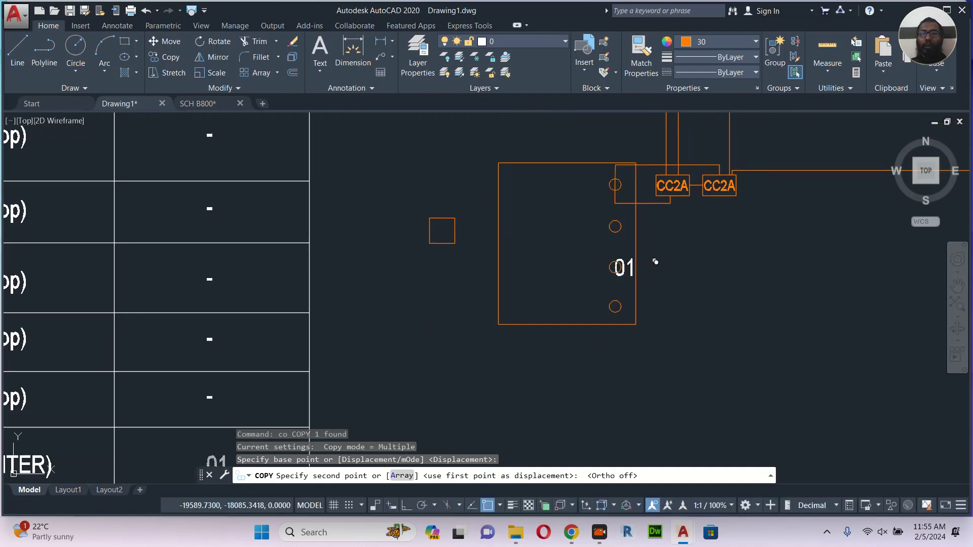
scroll(603, 229, up, 1)
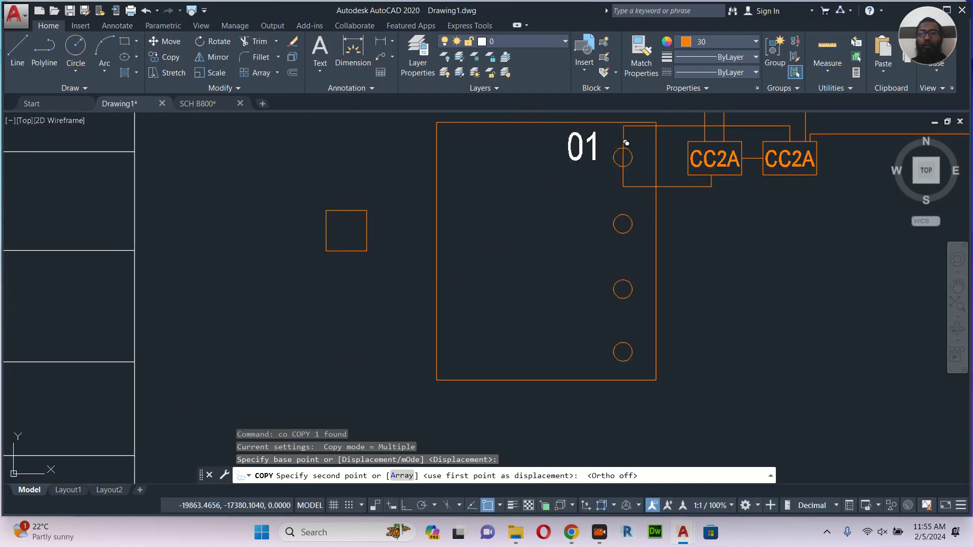
click(623, 157)
key(Escape)
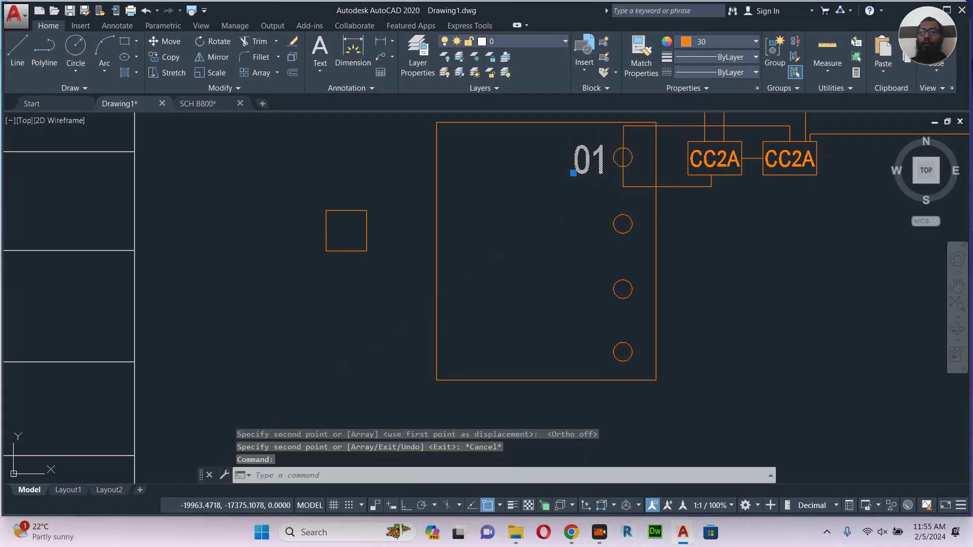
Change the copied text beside the panel's uppermost circle to 2.5.
double_click(593, 158)
text(2.)
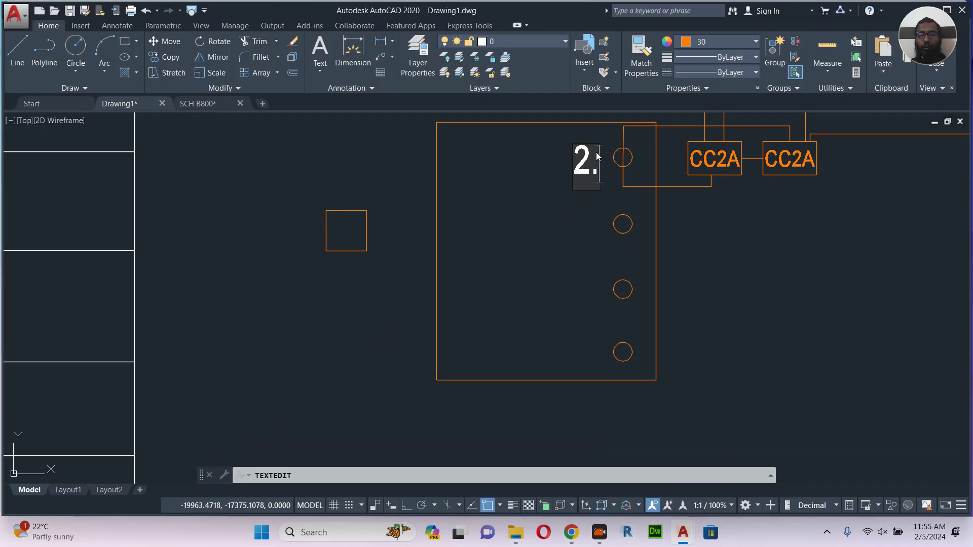
text(5)
key(Return)
key(Escape)
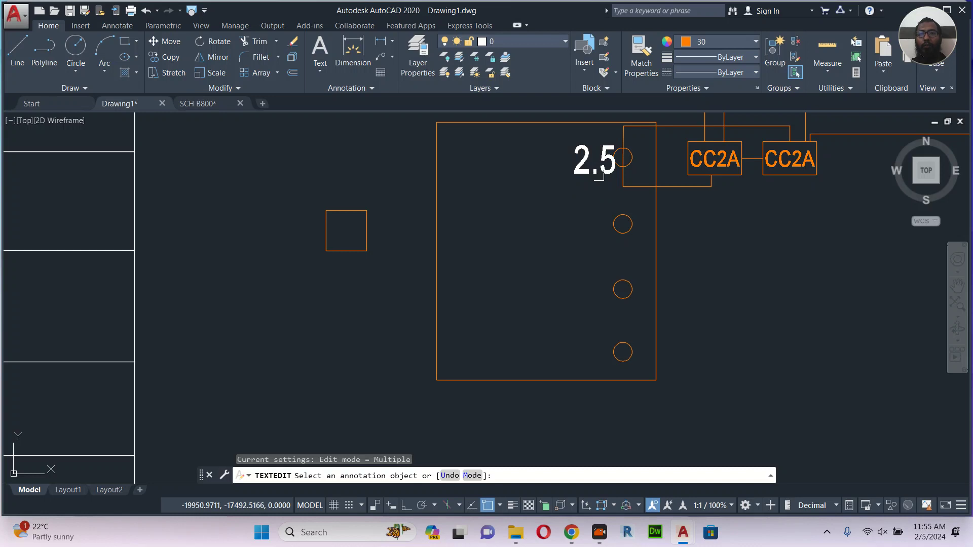
Move the 2.5 label left, clear of the uppermost circle inside the panel.
click(600, 170)
text(m)
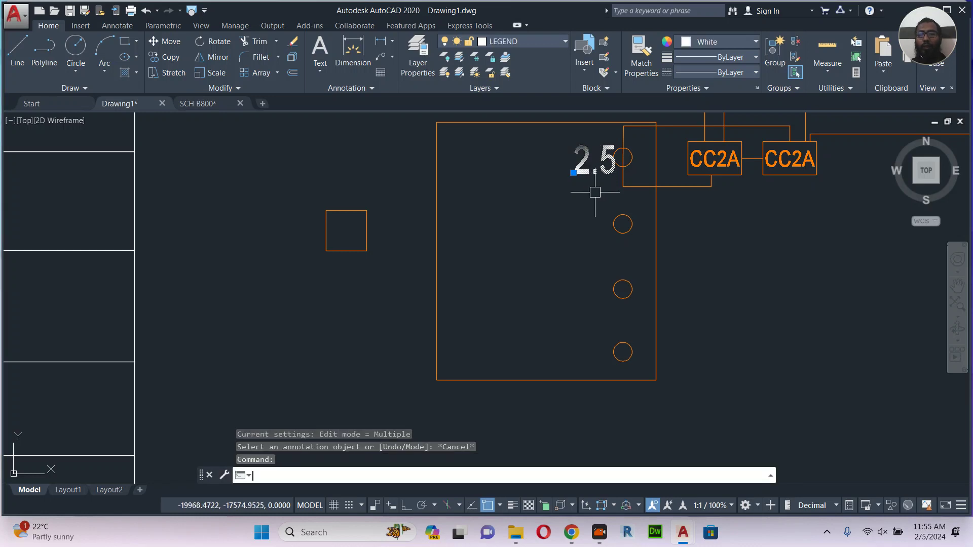
key(Return)
click(594, 194)
click(549, 190)
key(Escape)
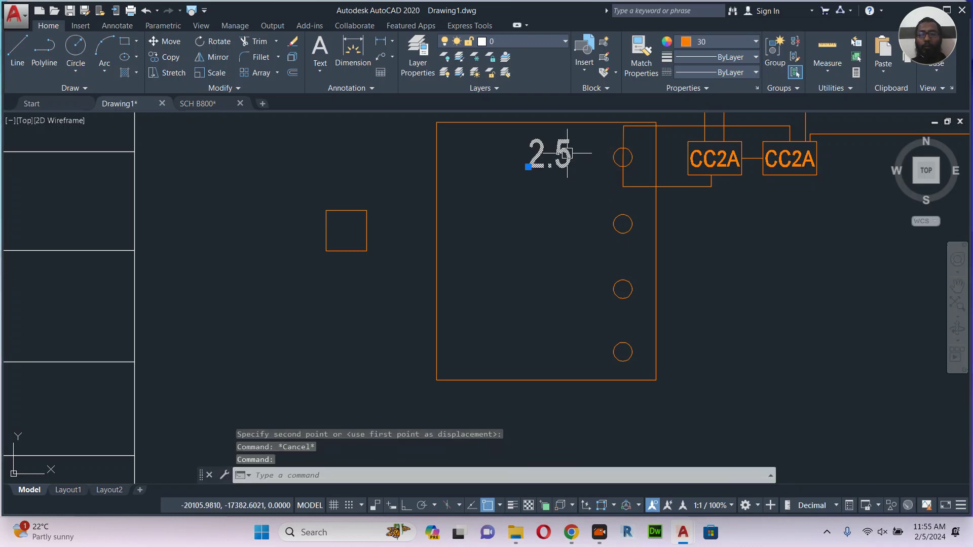
Scale the 2.5 label by a factor of 0.5.
click(568, 153)
text(sc)
key(Return)
click(588, 171)
text(.5)
key(Return)
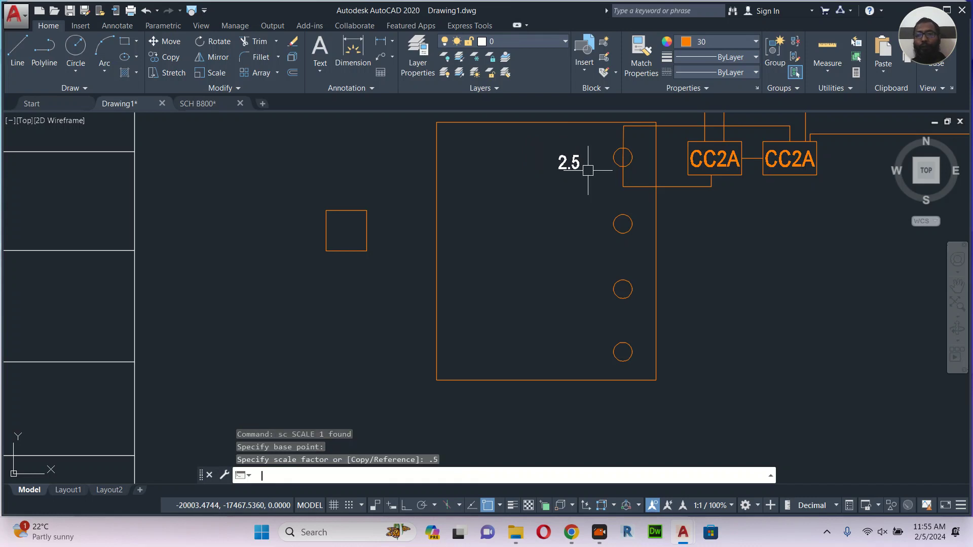
Add the unit to the panel's current label so that it reads "2.5 ma".
scroll(568, 162, up, 2)
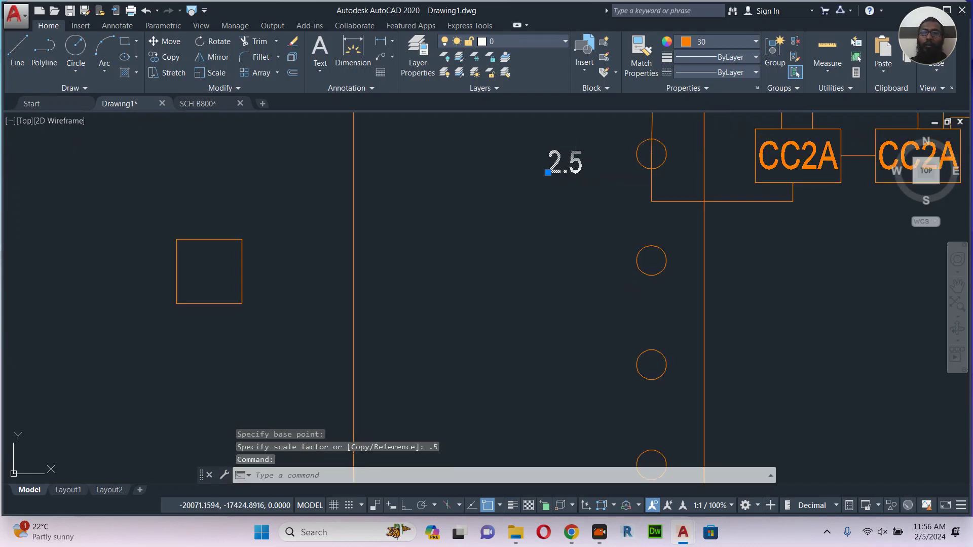
double_click(552, 167)
click(569, 167)
click(582, 167)
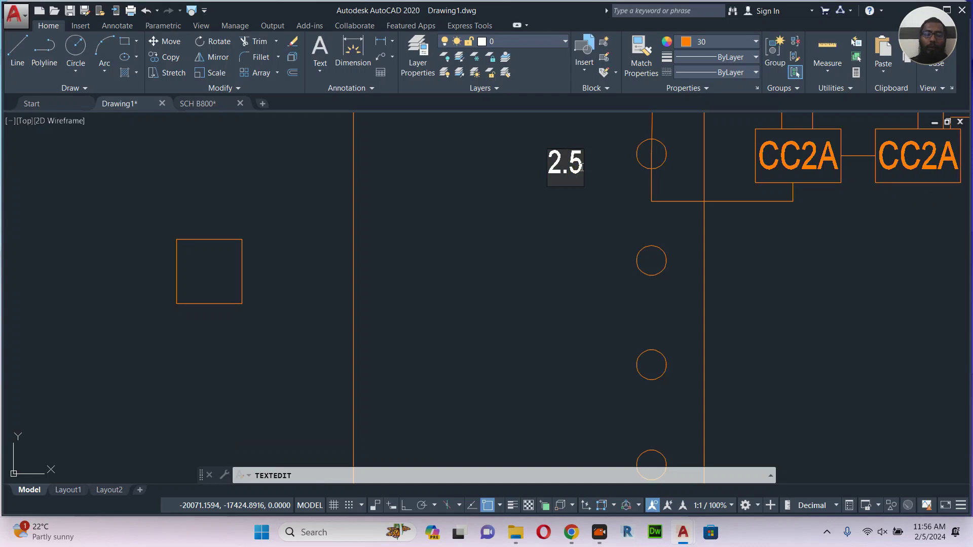
text(M)
key(BackSpace)
text(ma)
click(585, 174)
click(573, 235)
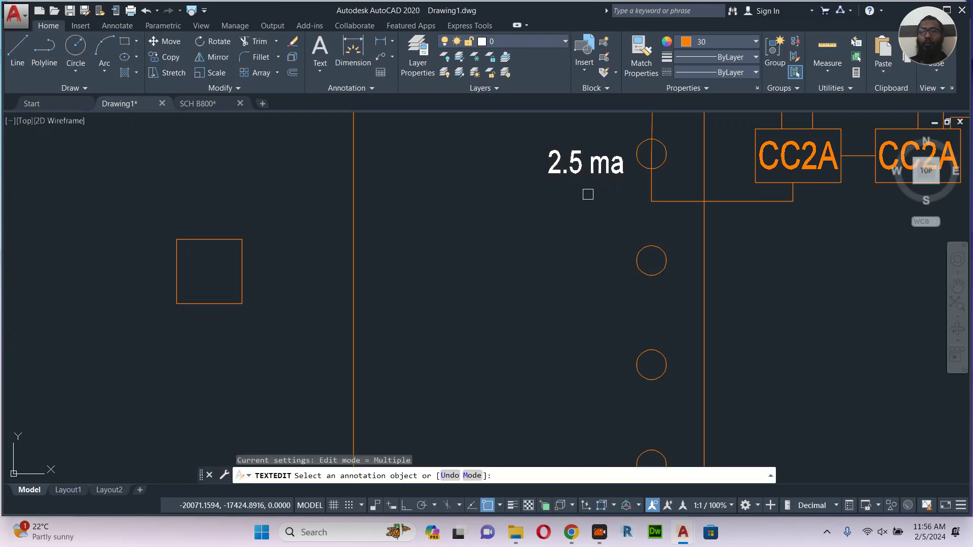
key(Escape)
Edit the unit in the panel's current label so that it reads "2.5 mla".
middle_drag(628, 182, 562, 187)
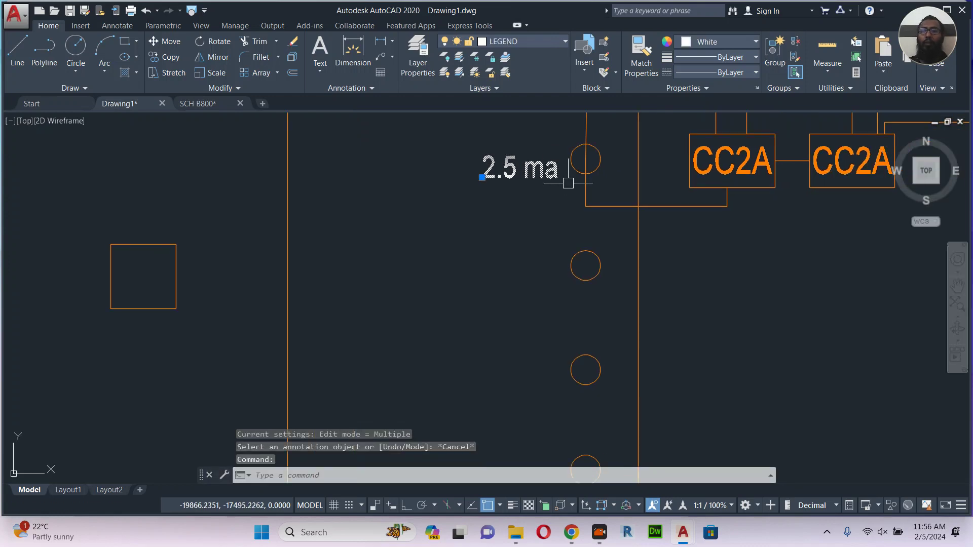
double_click(544, 170)
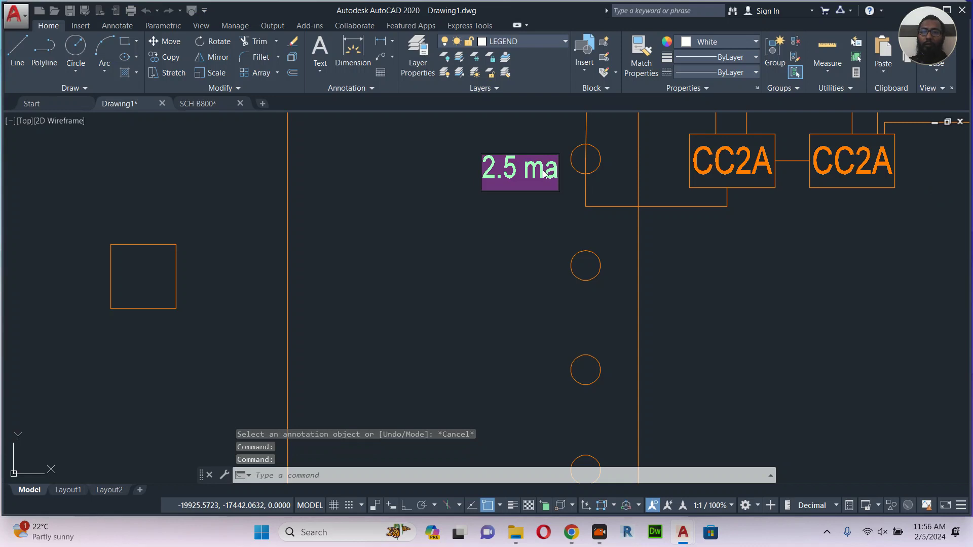
click(544, 171)
text(l)
key(Return)
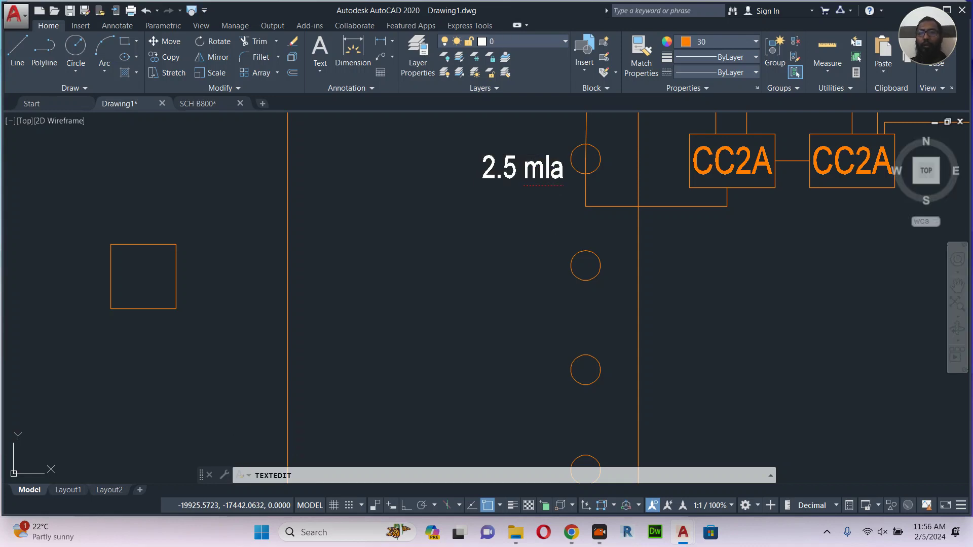
key(Escape)
Copy the "2.5 mla" label to below the first CC2A block.
click(549, 175)
middle_drag(547, 191, 498, 224)
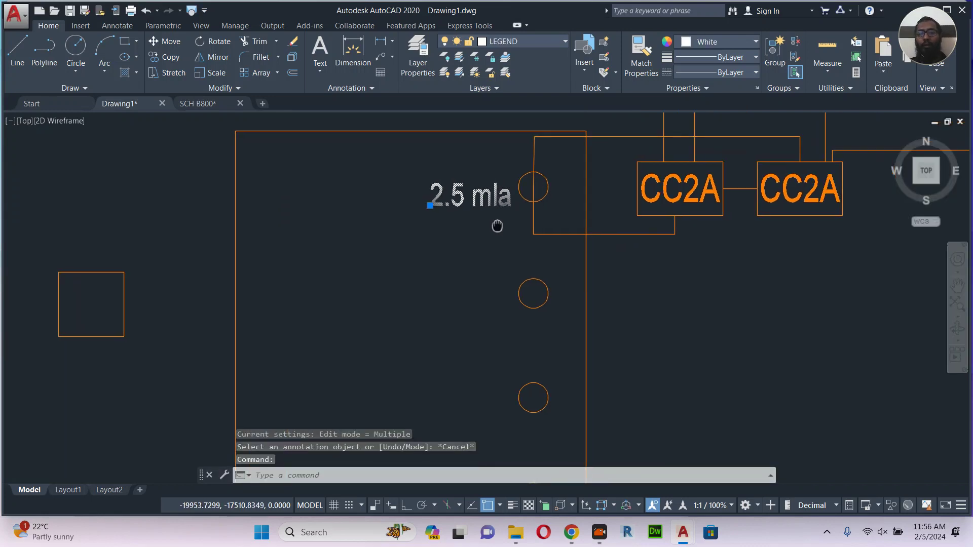
text(co)
key(Return)
click(501, 225)
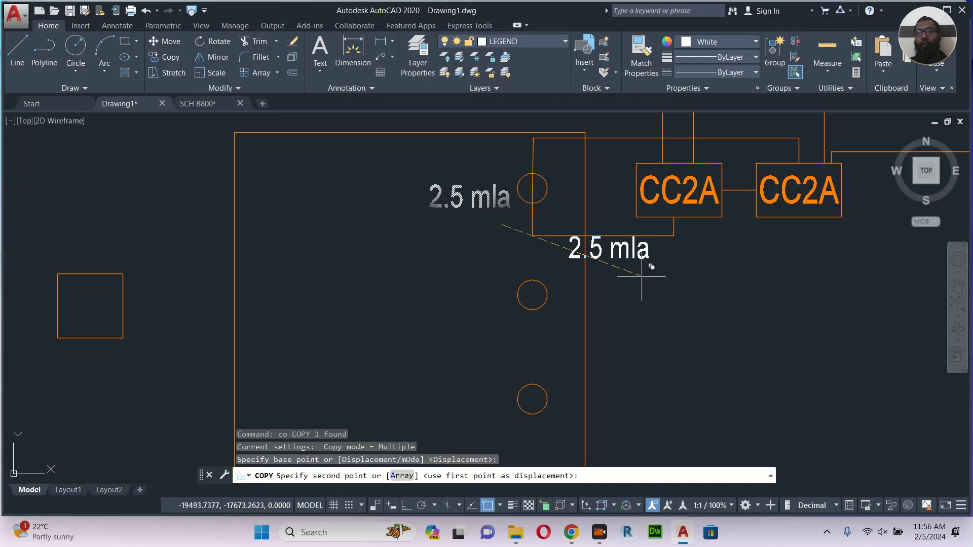
click(724, 280)
key(Escape)
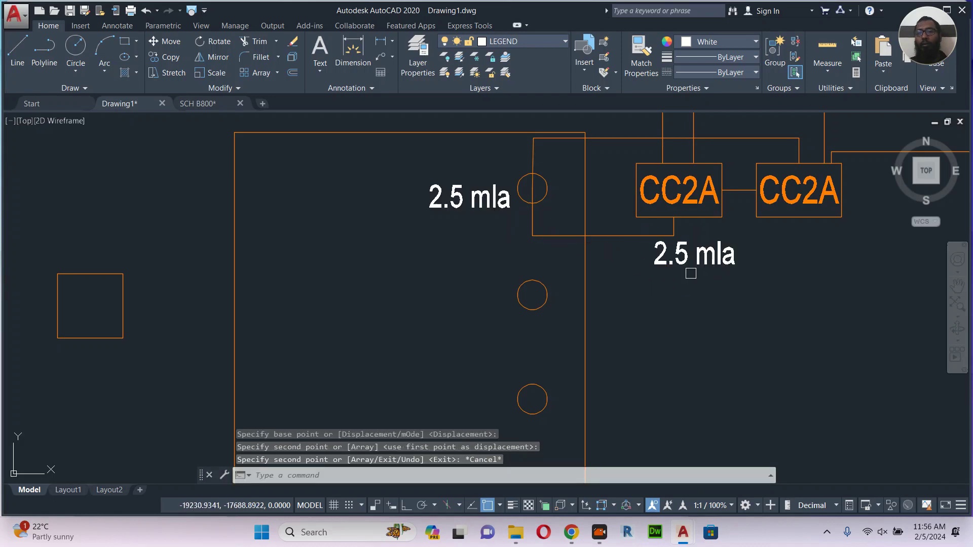
Change the label below the first CC2A block to "1.8 mla".
double_click(684, 248)
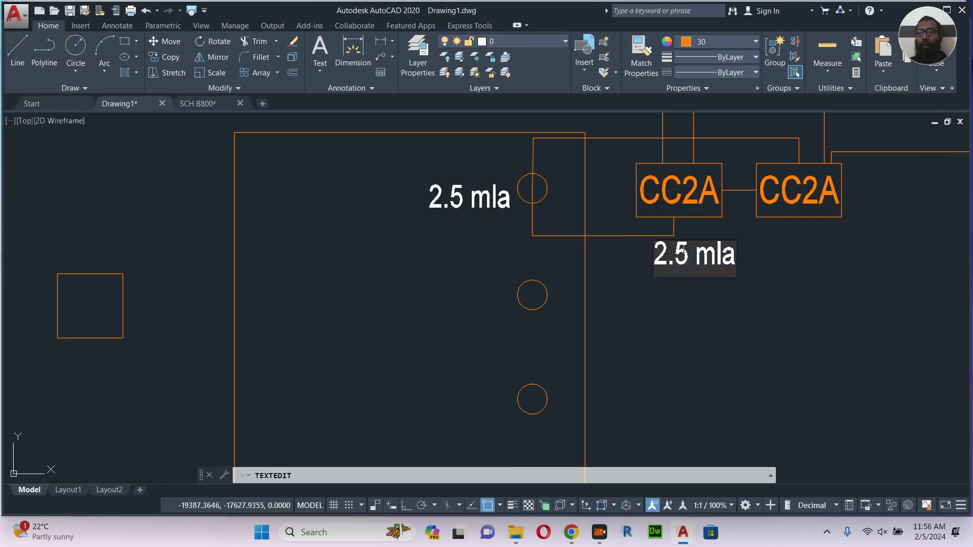
drag(683, 249, 646, 246)
text(1.)
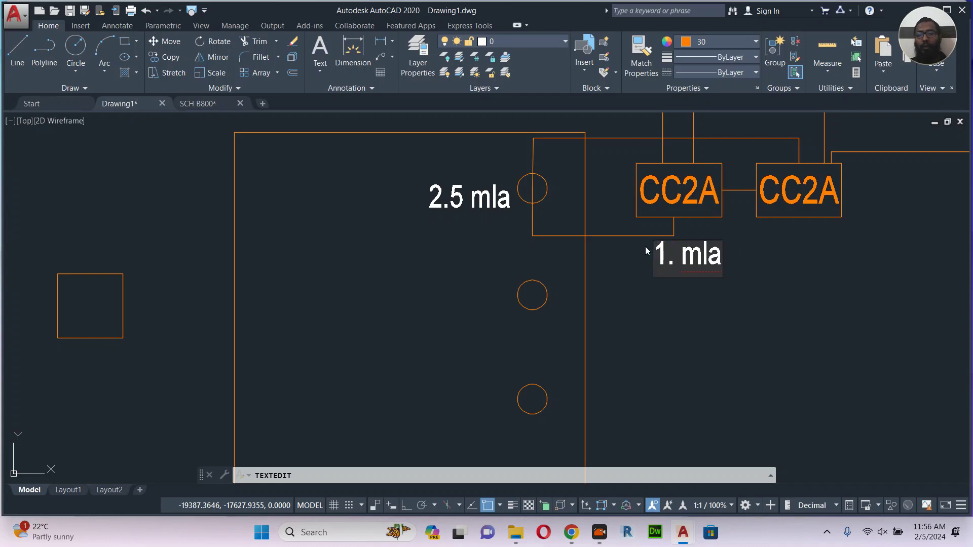
text(8)
click(679, 296)
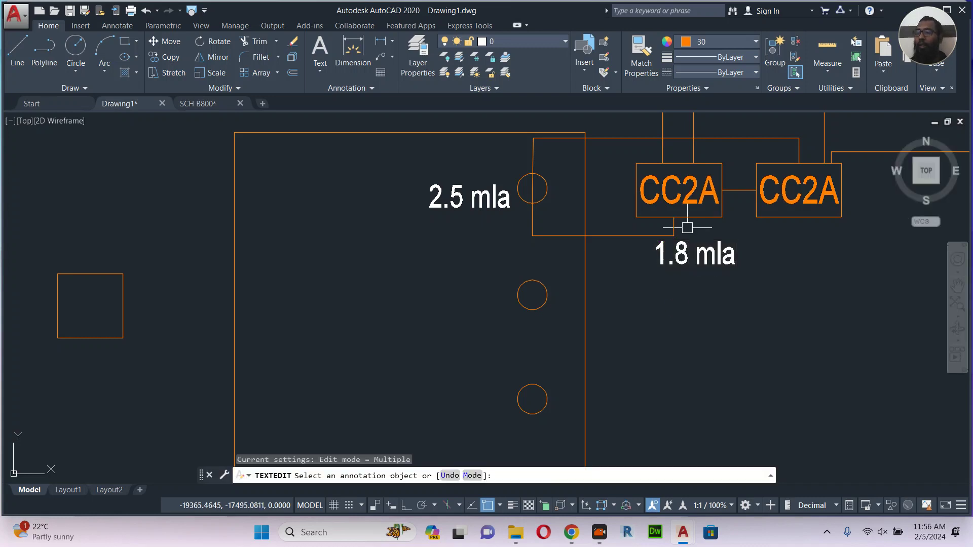
key(Escape)
Move the "1.8 mla" label slightly left so it sits centred beneath the first CC2A block.
click(710, 265)
text(m)
key(Return)
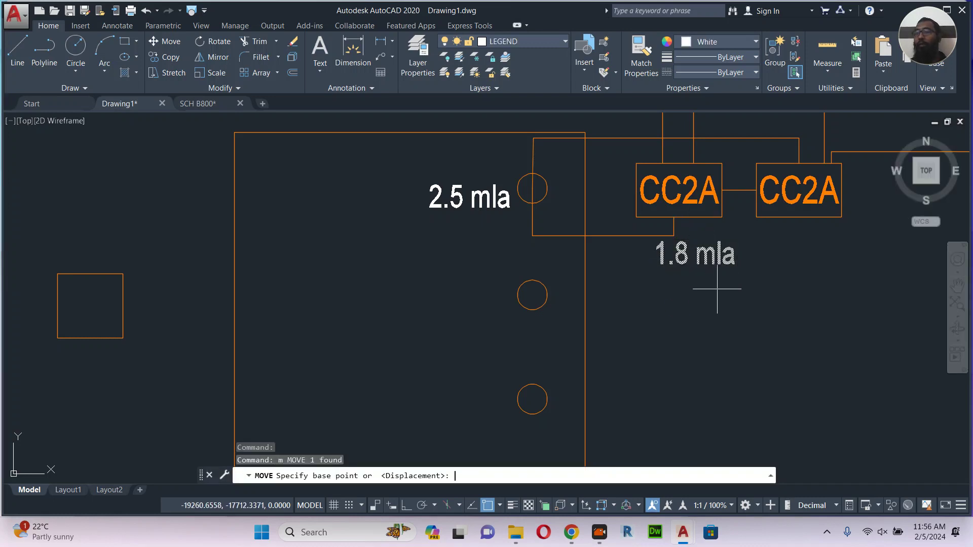
click(729, 276)
key(Escape)
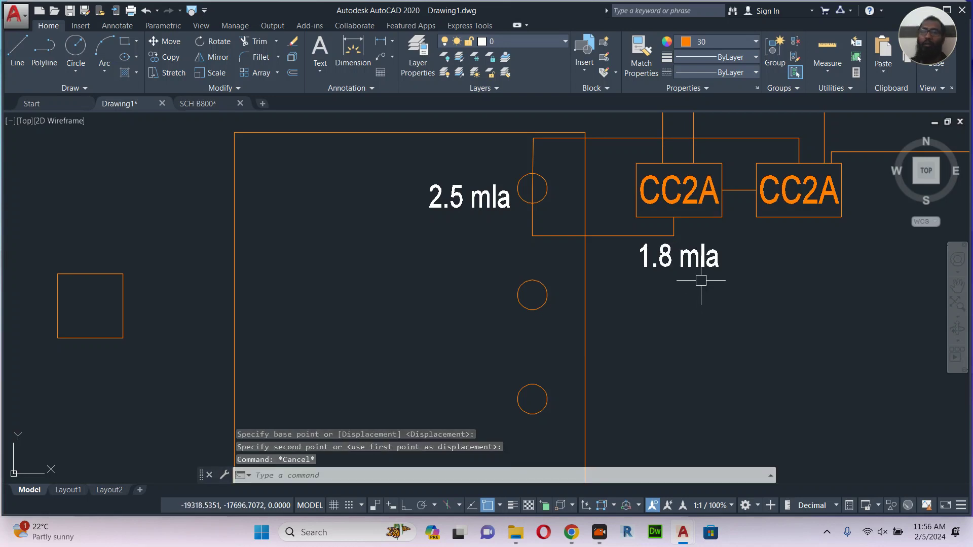
middle_drag(682, 294, 647, 298)
scroll(648, 298, down, 6)
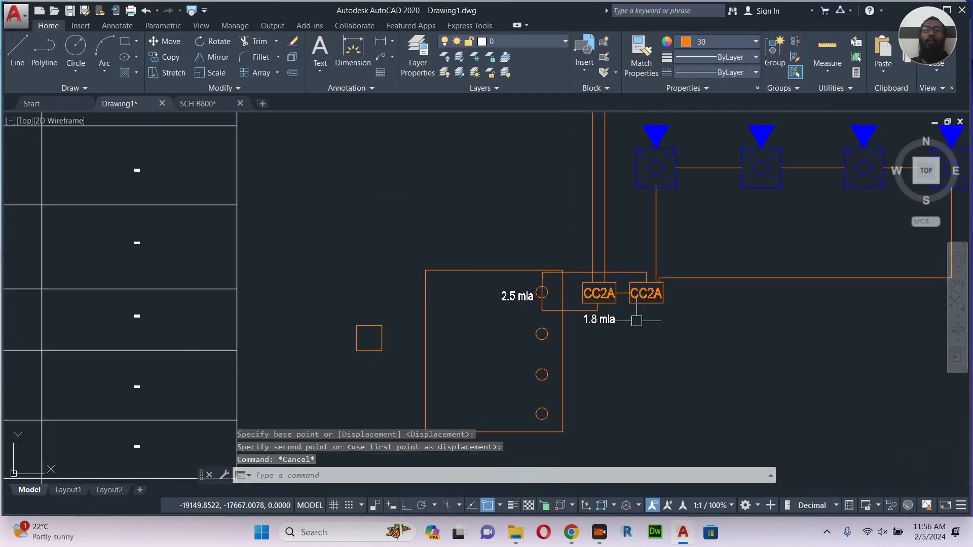
Examine the panel's 2.5 mla label, the CC2A modules with their 1.8 mla label, and the wired sounder/strobe rows.
middle_drag(650, 260, 575, 285)
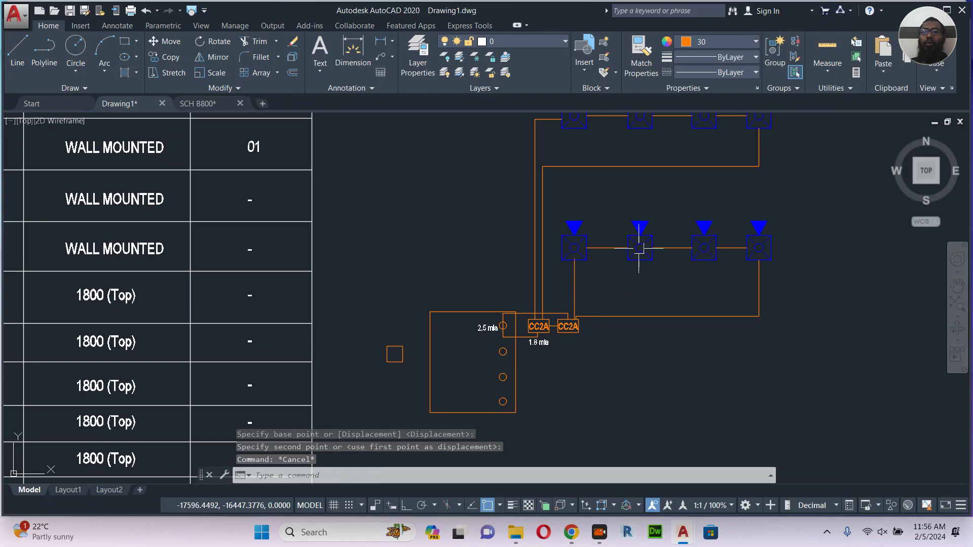
middle_drag(639, 197, 630, 223)
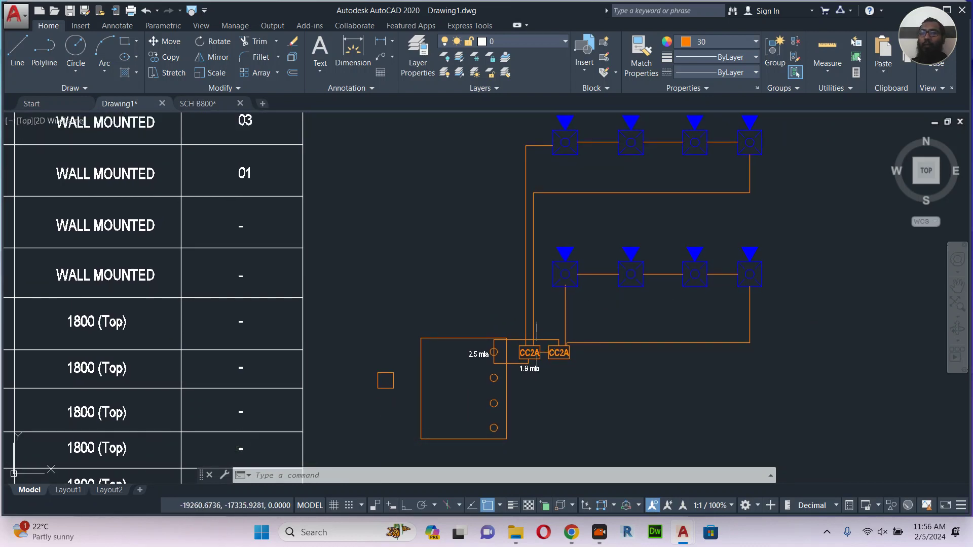
scroll(475, 357, up, 6)
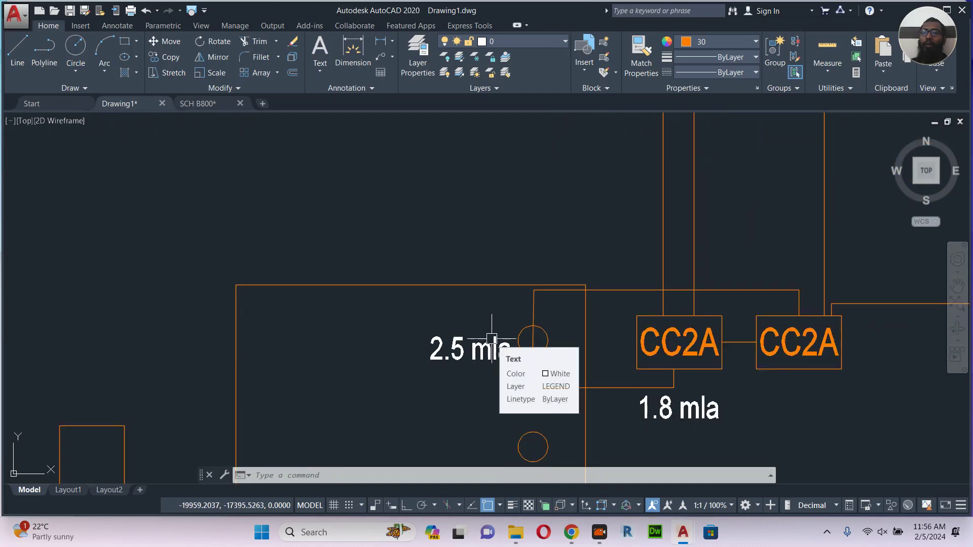
scroll(489, 337, down, 6)
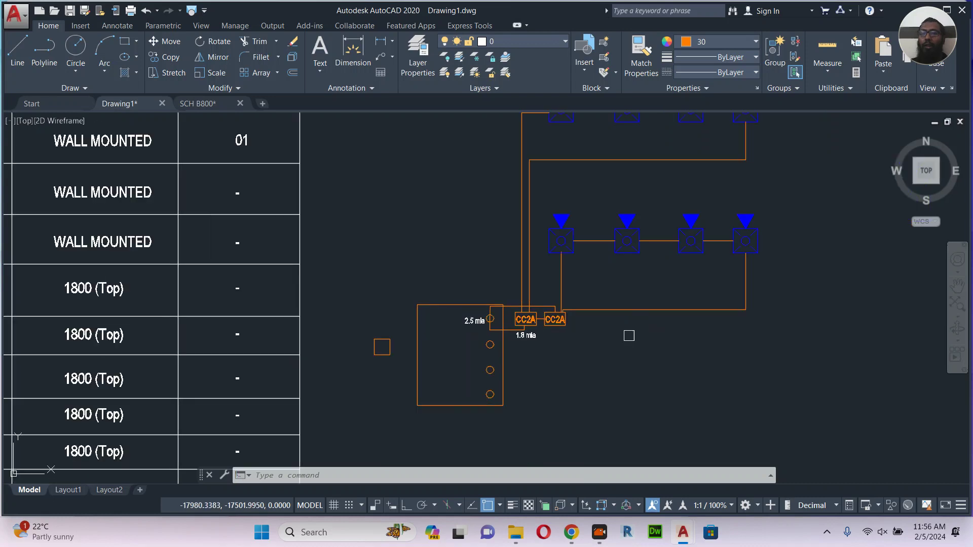
middle_drag(681, 303, 504, 295)
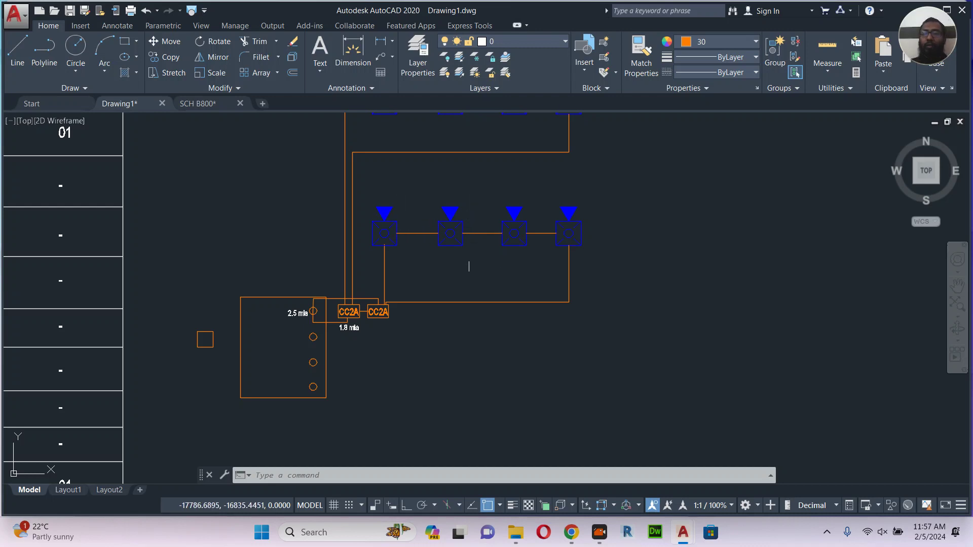
middle_drag(469, 267, 471, 293)
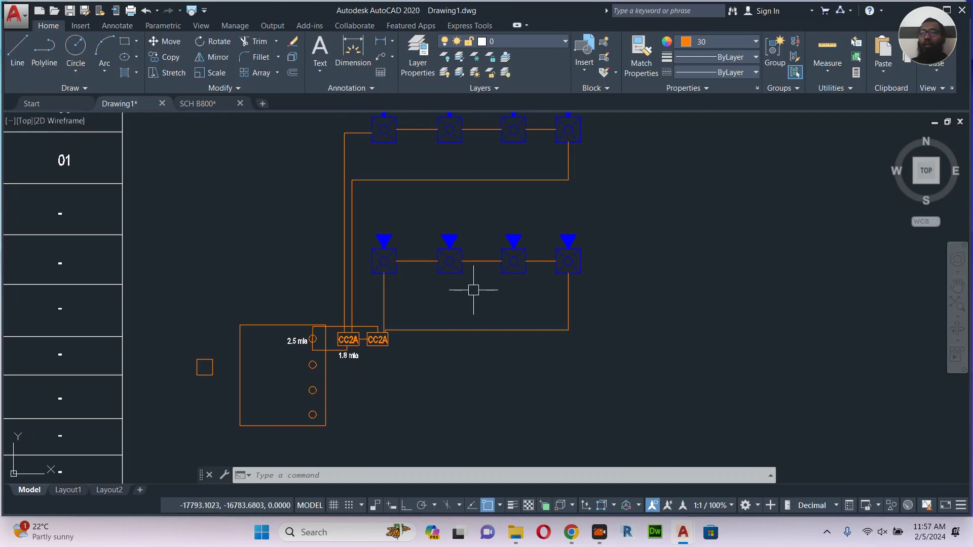
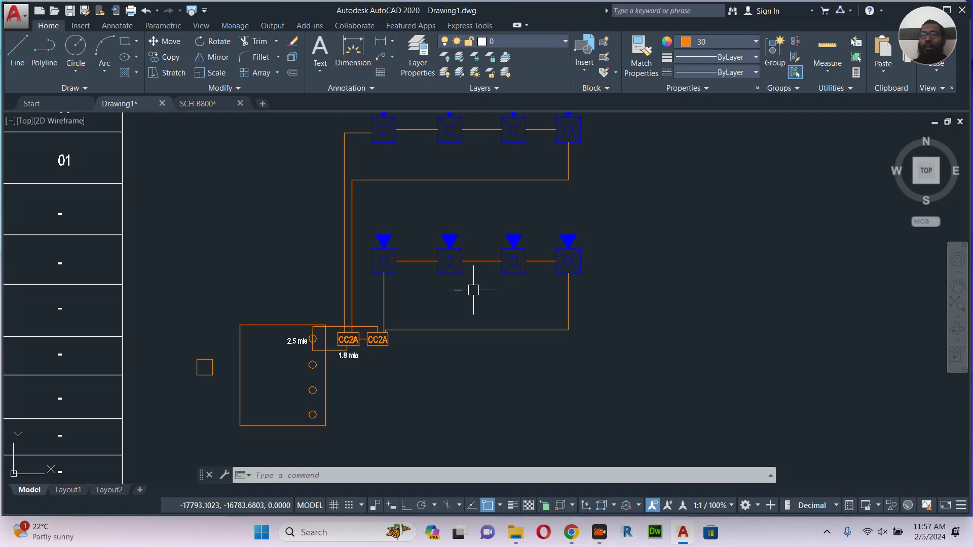
middle_drag(581, 258, 551, 240)
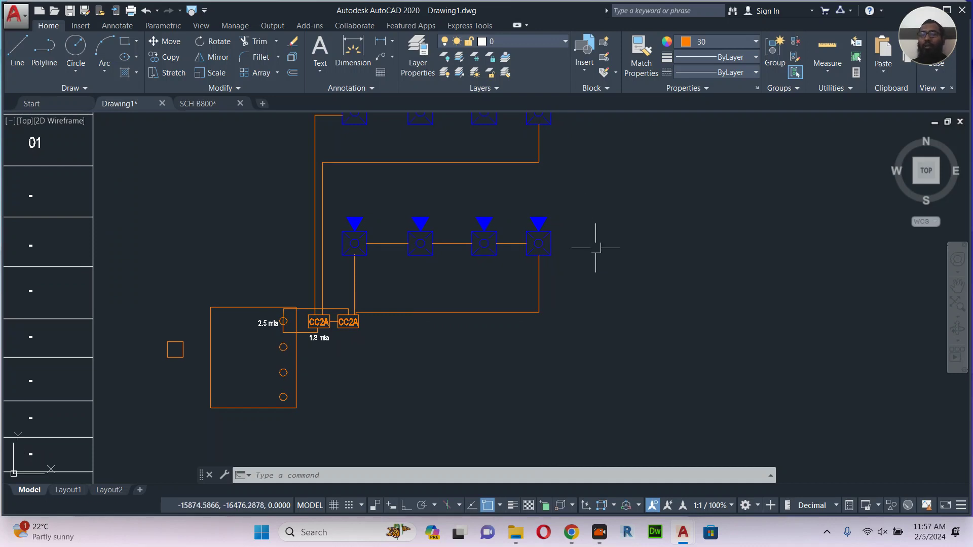
middle_drag(598, 250, 564, 258)
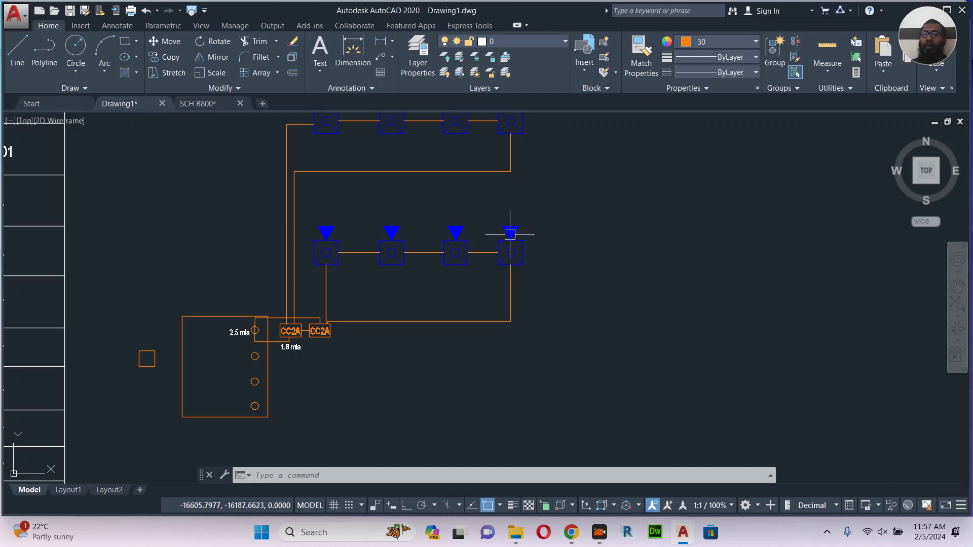
scroll(526, 246, up, 2)
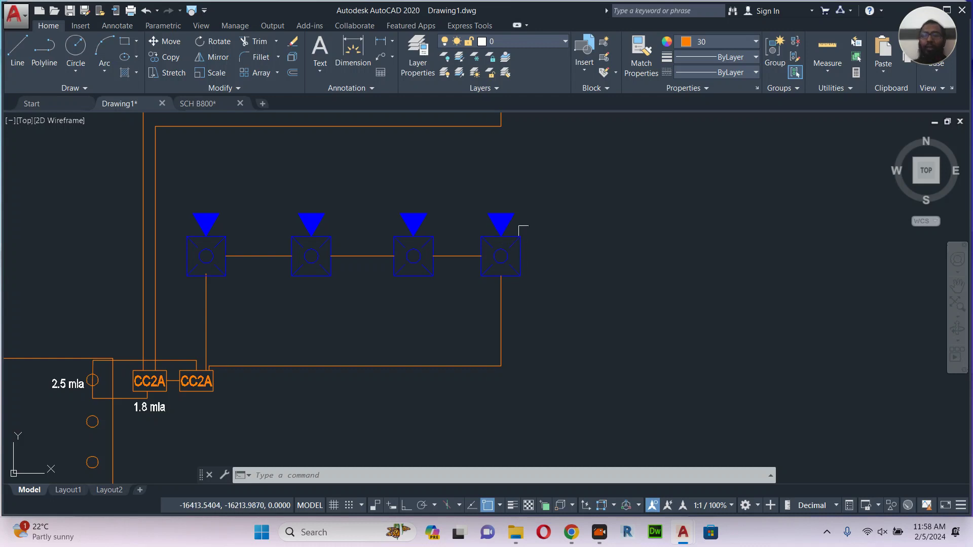
Switch to Chrome and select the existing Google query about fire alarm system operating voltage.
click(573, 532)
triple_click(392, 118)
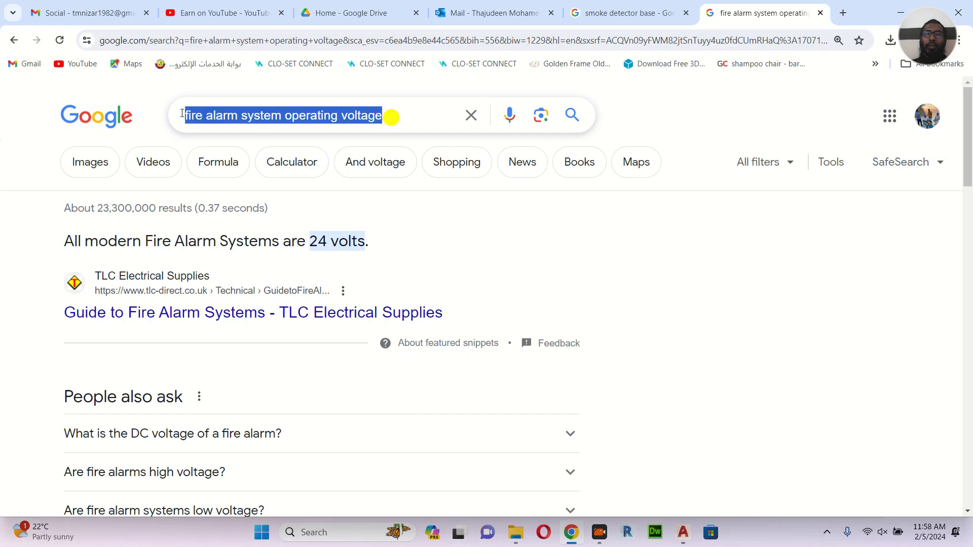
text(s)
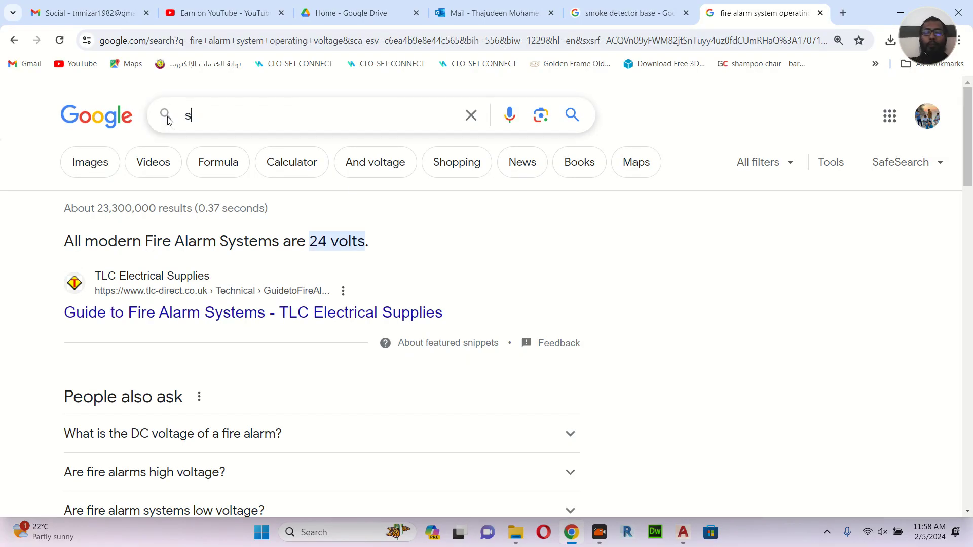
text(ounder)
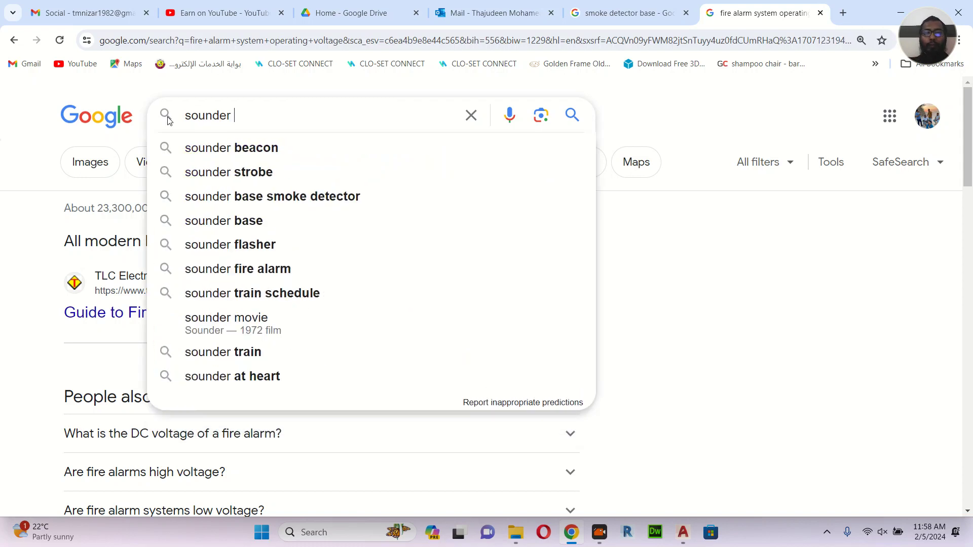
text( cand)
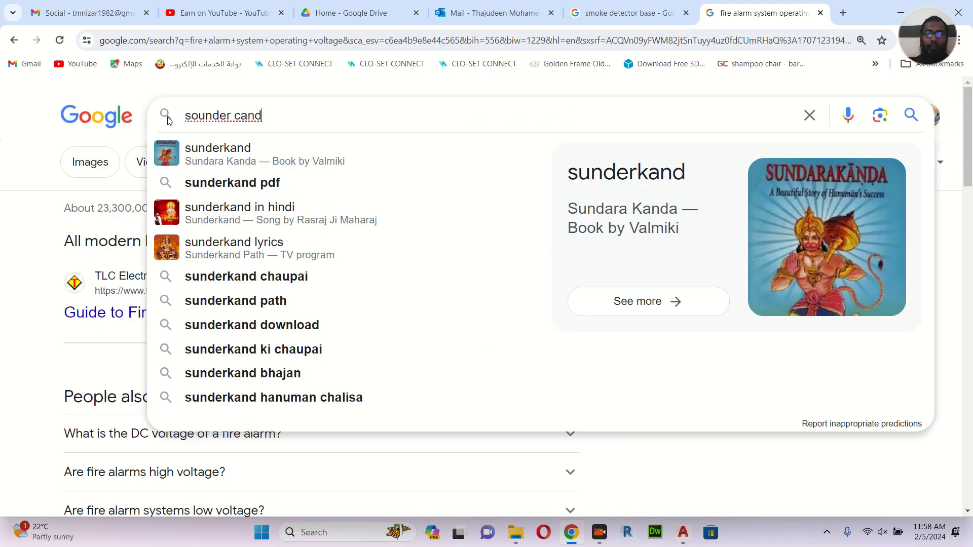
key(BackSpace)
key(BackSpace)
key(BackSpace)
key(BackSpace)
key(BackSpace)
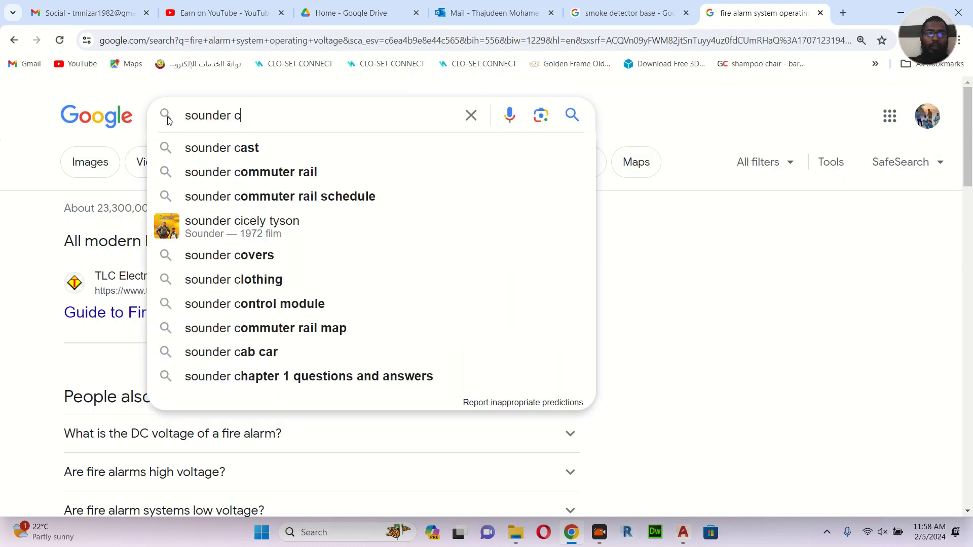
key(BackSpace)
key(BackSpace)
key(BackSpace)
key(BackSpace)
key(BackSpace)
key(BackSpace)
key(BackSpace)
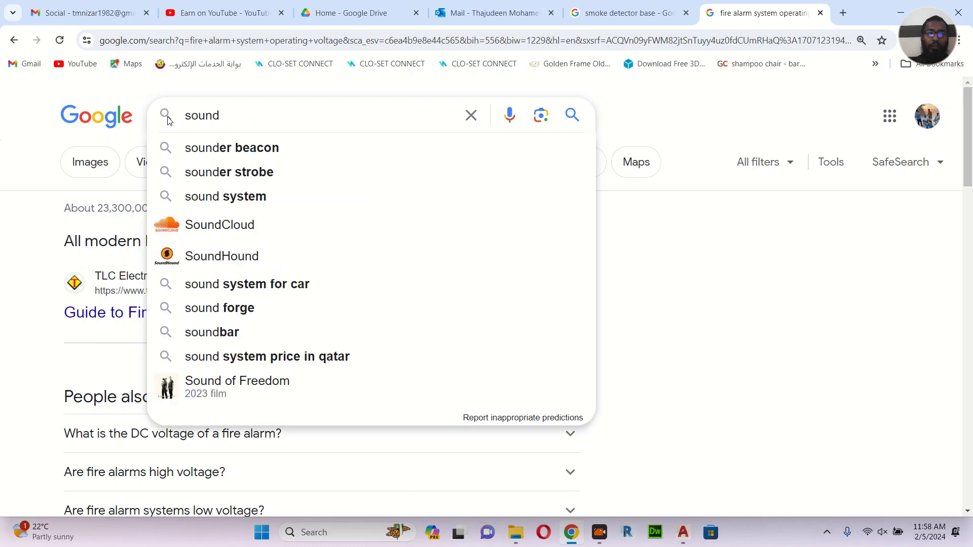
Search Google for "fire alarm sounder cd".
text(fire alr)
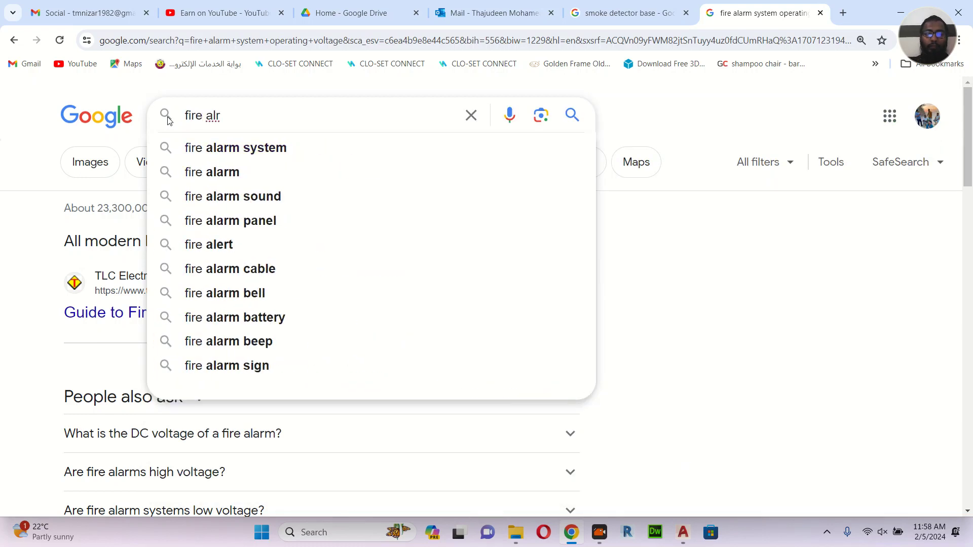
text(a)
key(BackSpace)
key(BackSpace)
text(arm)
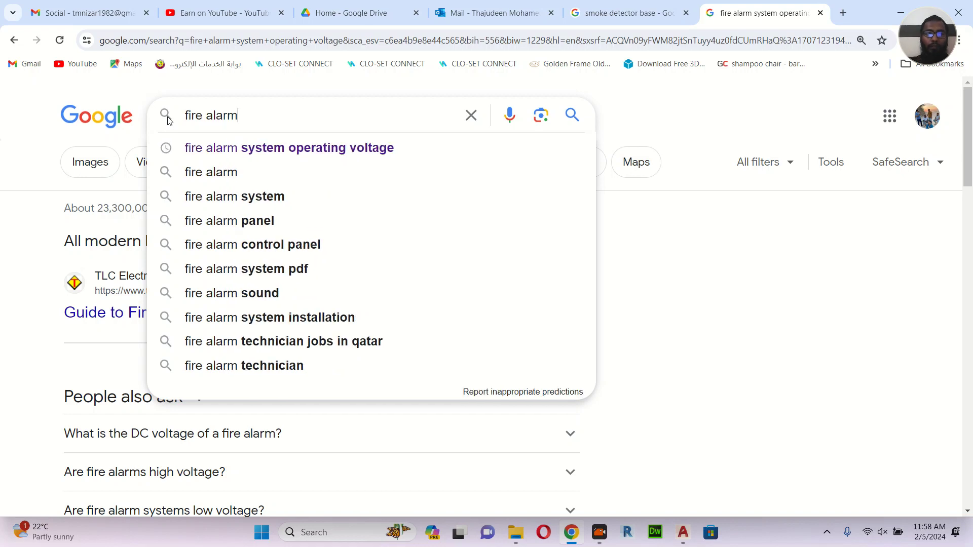
text( sounder)
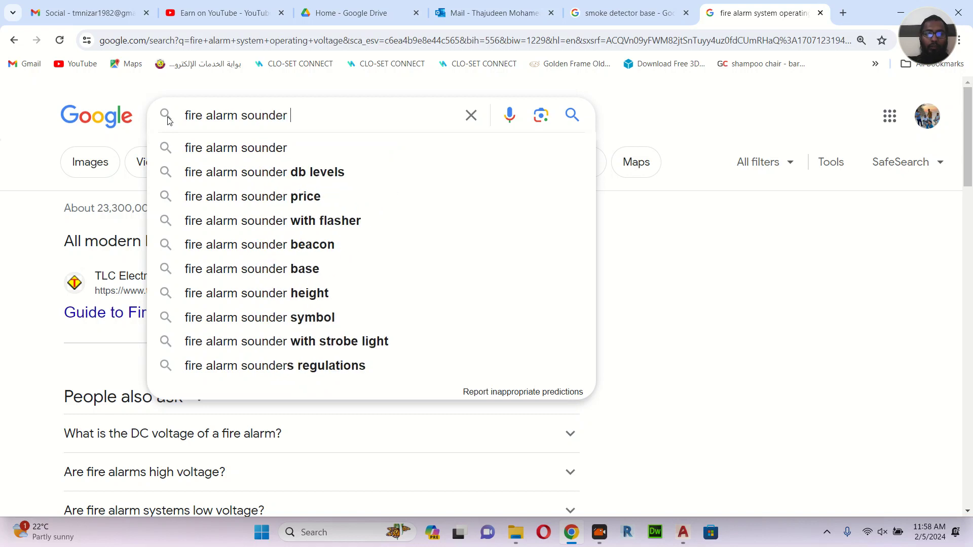
text( ca)
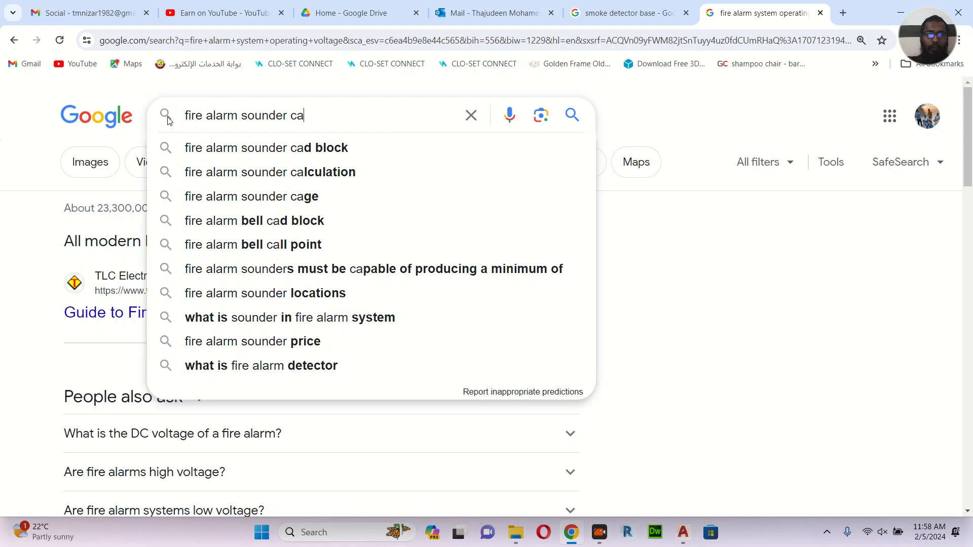
key(BackSpace)
key(BackSpace)
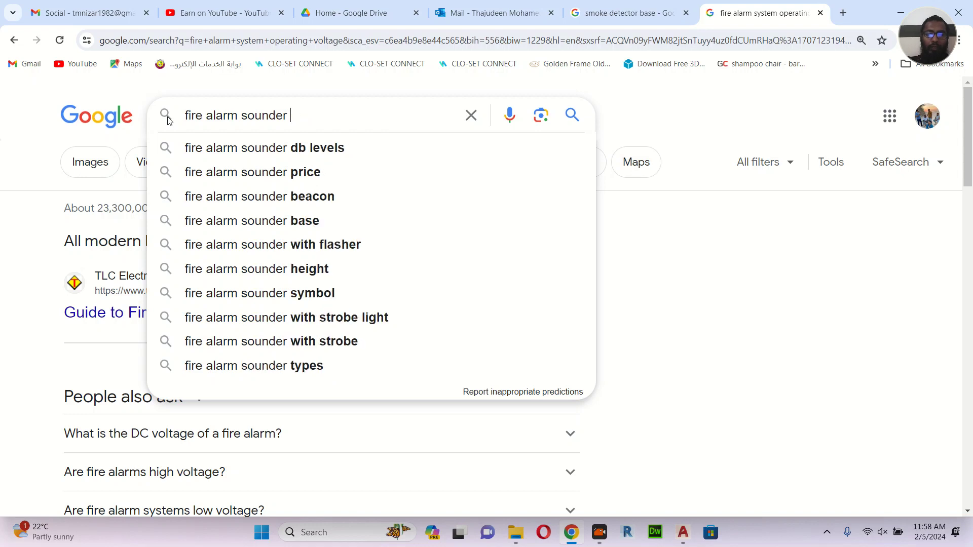
text(cd)
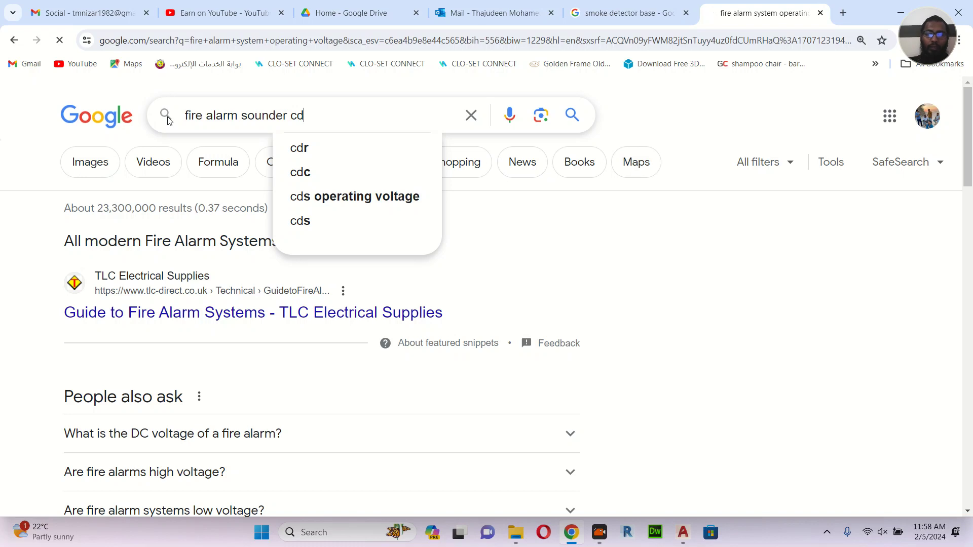
key(Return)
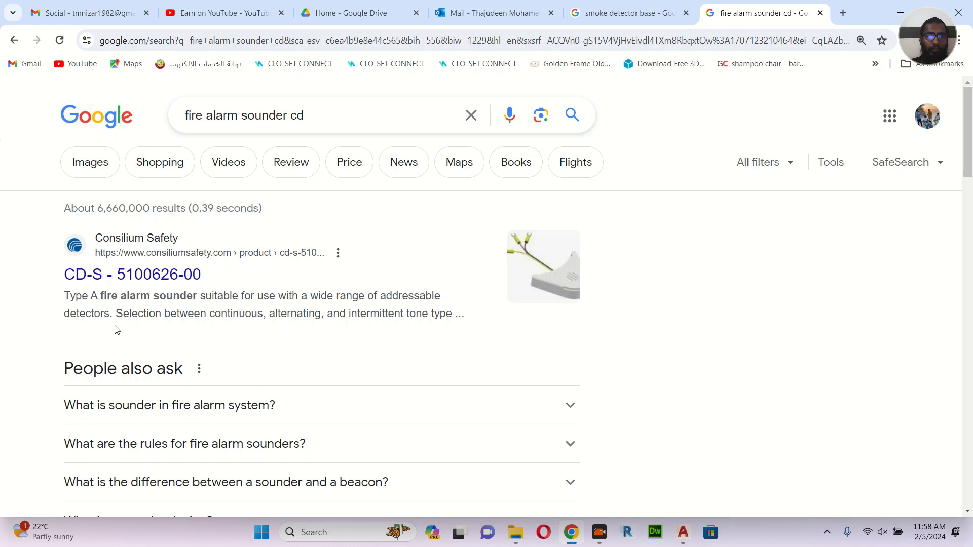
Skim the search results and refine the query to "fire alarm sounder 110 cd".
scroll(245, 326, down, 5)
scroll(248, 325, down, 6)
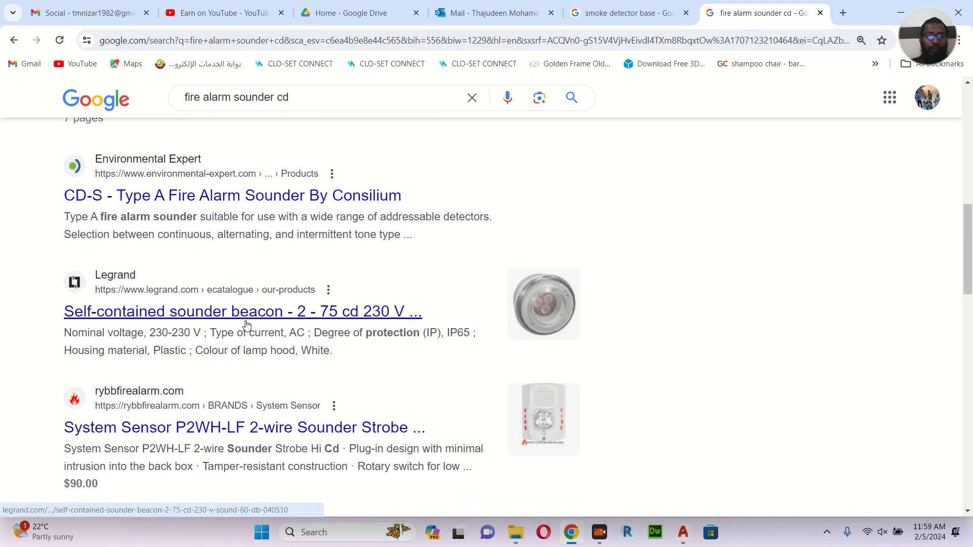
scroll(238, 319, up, 10)
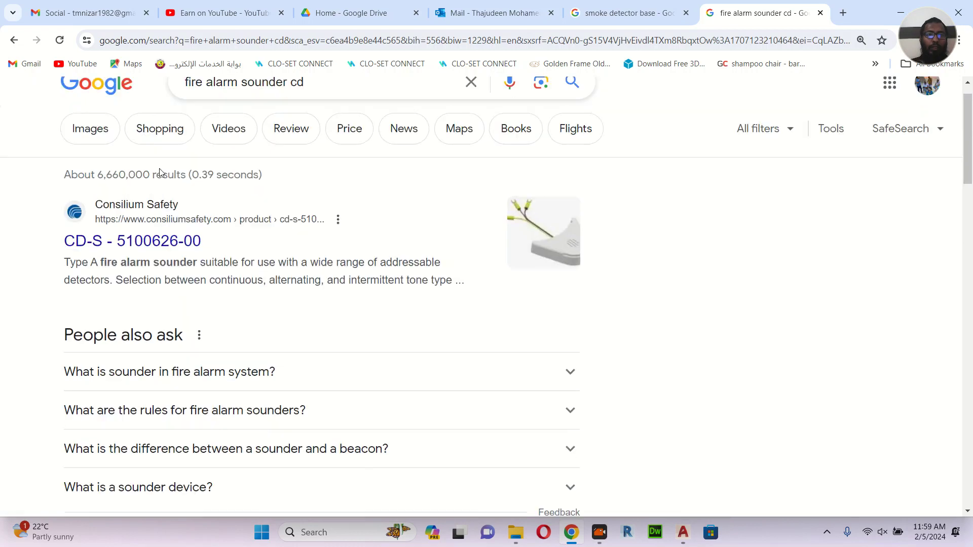
scroll(161, 172, up, 1)
drag(290, 115, 326, 116)
text(110)
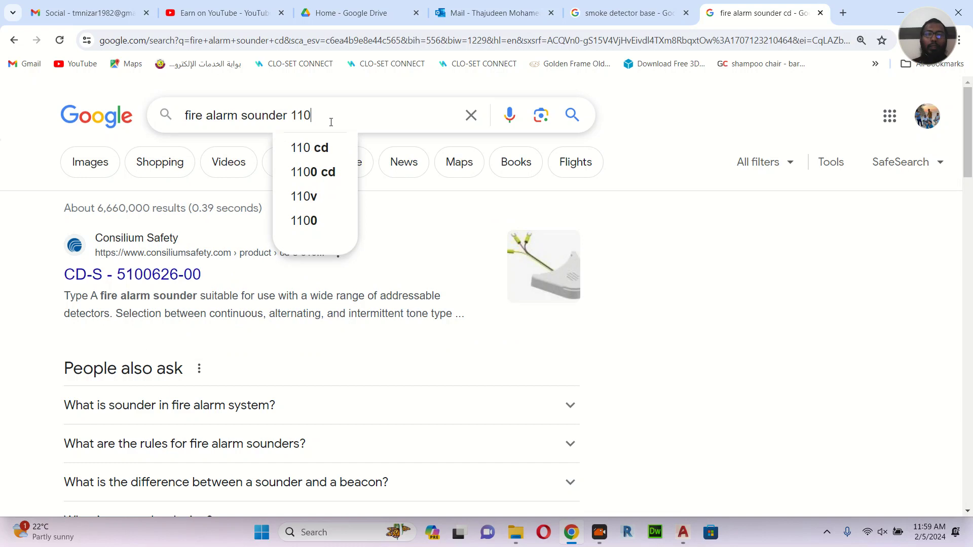
click(328, 149)
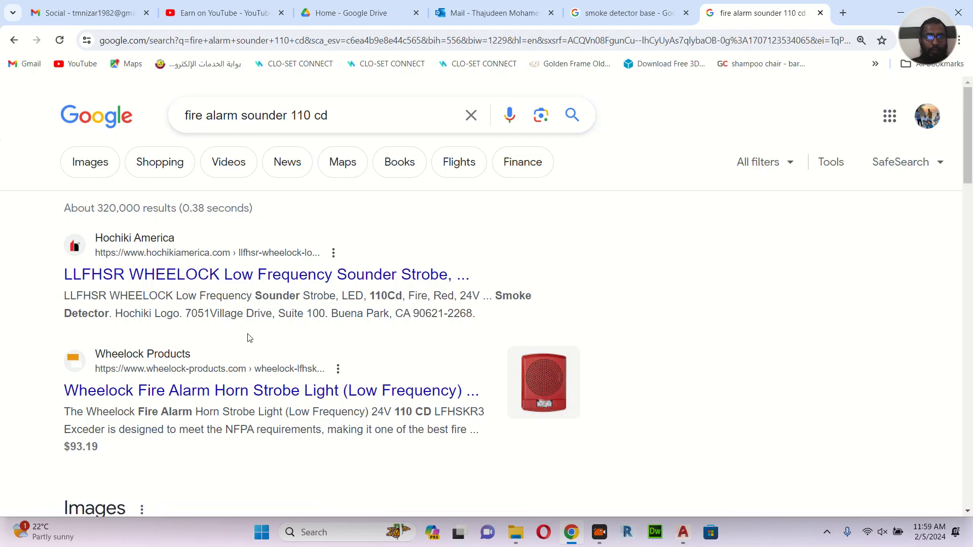
Open the Hochiki America result for the LLFHSR Wheelock low frequency sounder strobe and look through its product page.
click(235, 277)
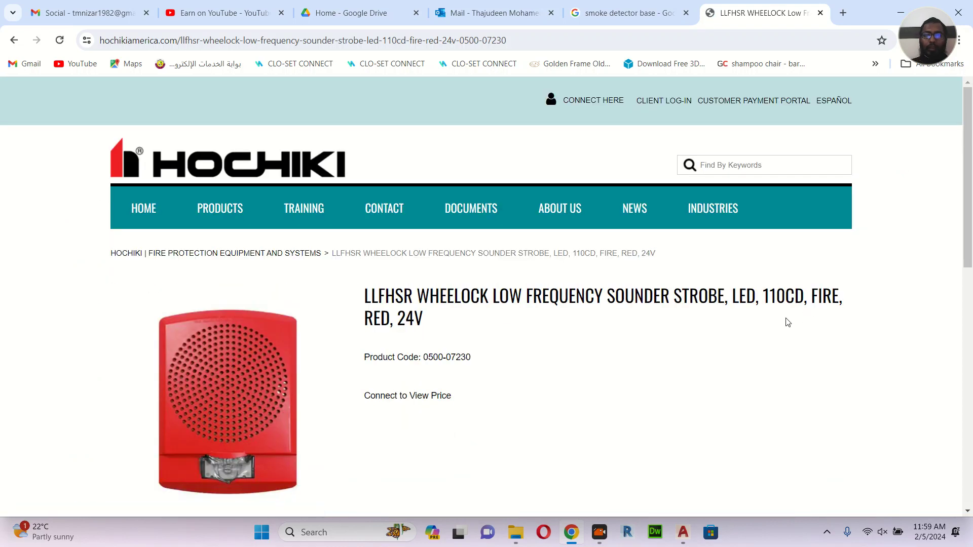
scroll(723, 330, down, 8)
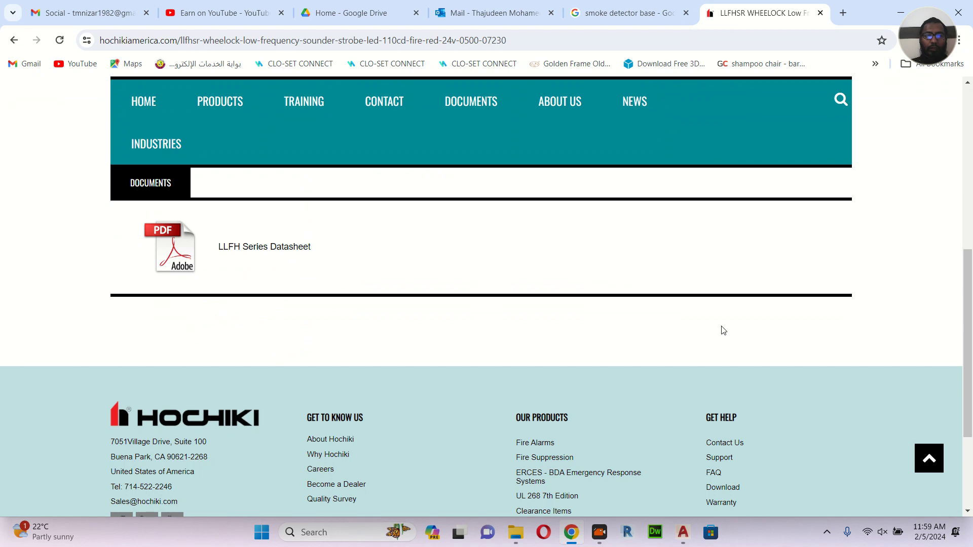
scroll(700, 324, up, 8)
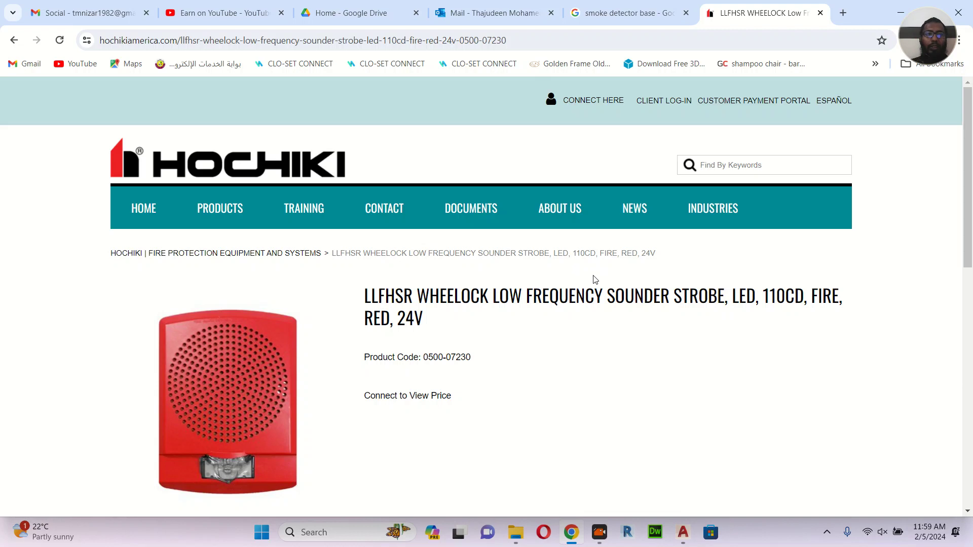
Return to AutoCAD and copy the legend's voice alarm wall mounted speaker/strobe symbol, using the bottom midpoint of its square as base point.
click(902, 12)
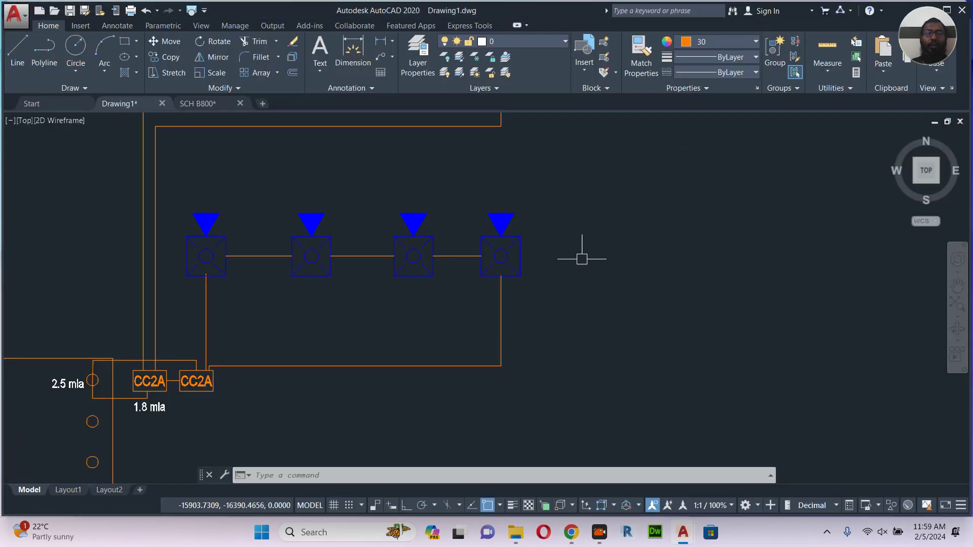
scroll(582, 259, down, 4)
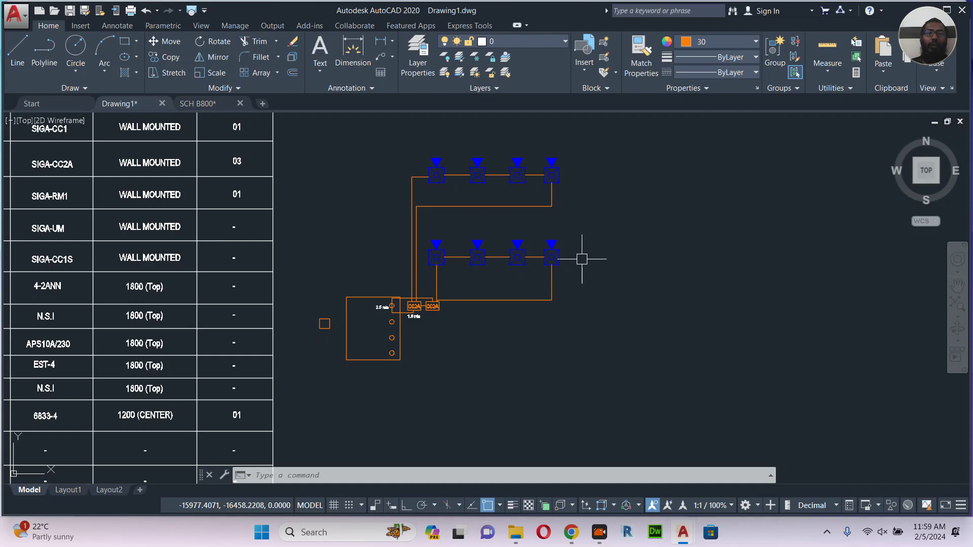
scroll(582, 259, down, 3)
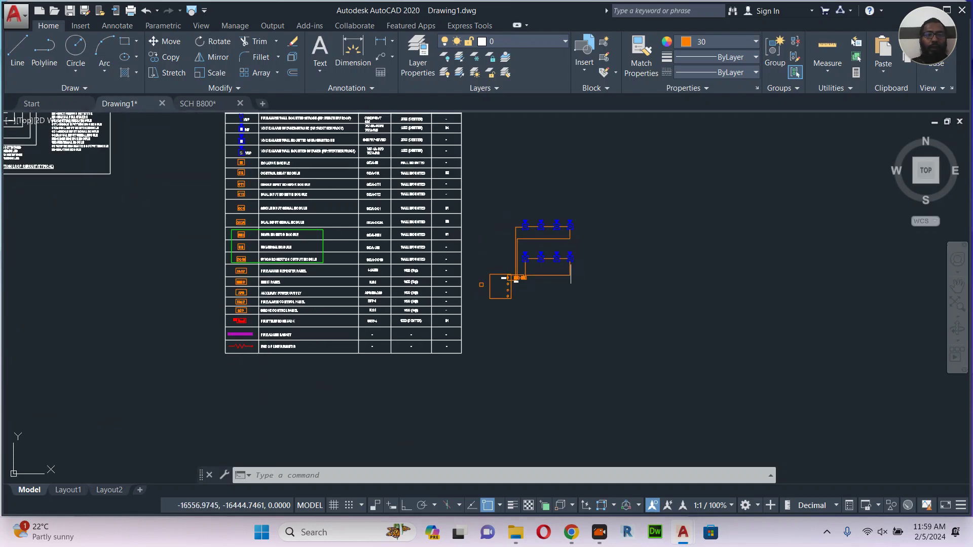
scroll(240, 148, up, 4)
middle_drag(267, 134, 265, 244)
scroll(265, 241, up, 3)
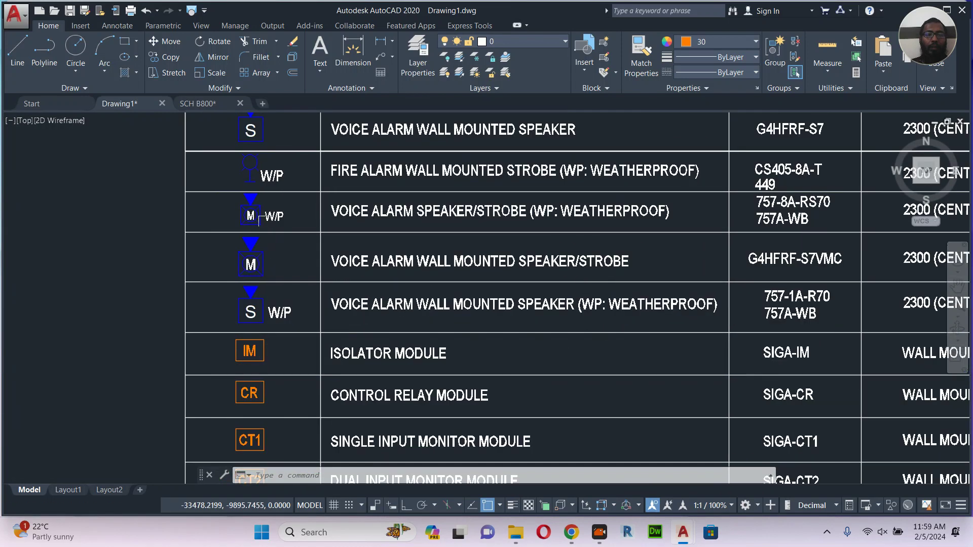
click(284, 242)
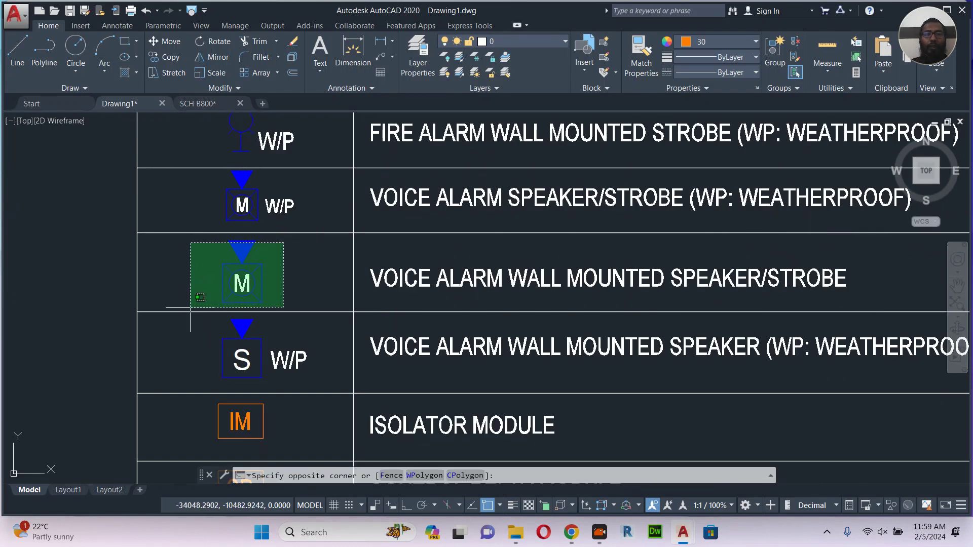
click(190, 307)
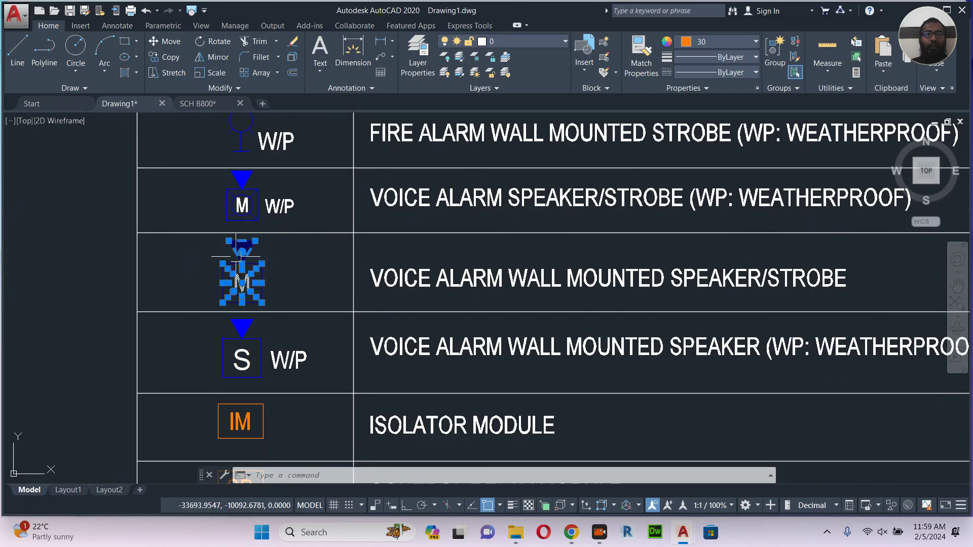
click(210, 261)
click(282, 230)
click(195, 256)
click(269, 236)
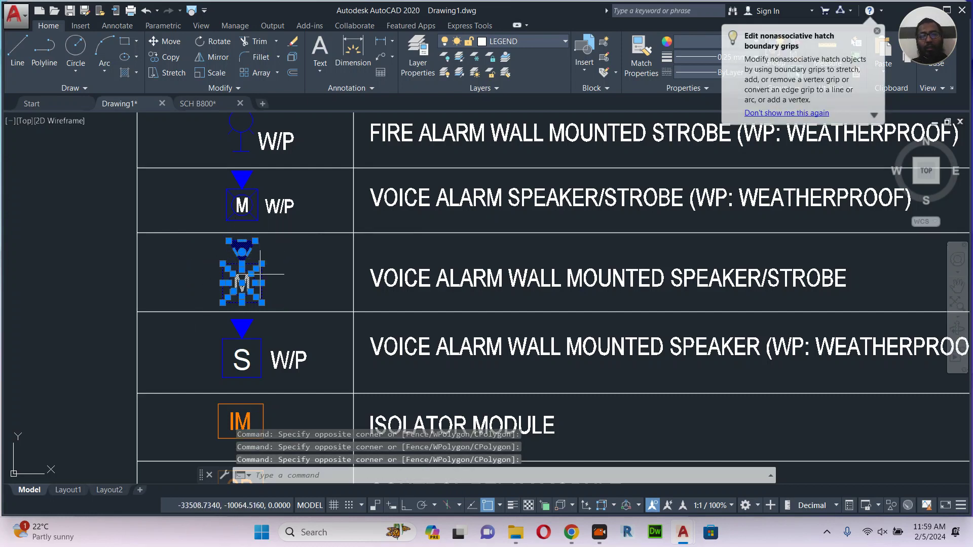
key(ctrl+shift+c)
click(237, 303)
Paste the speaker/strobe symbol as a block in the empty area below the sounder rows, beside the panel's CC2A modules.
scroll(236, 303, down, 6)
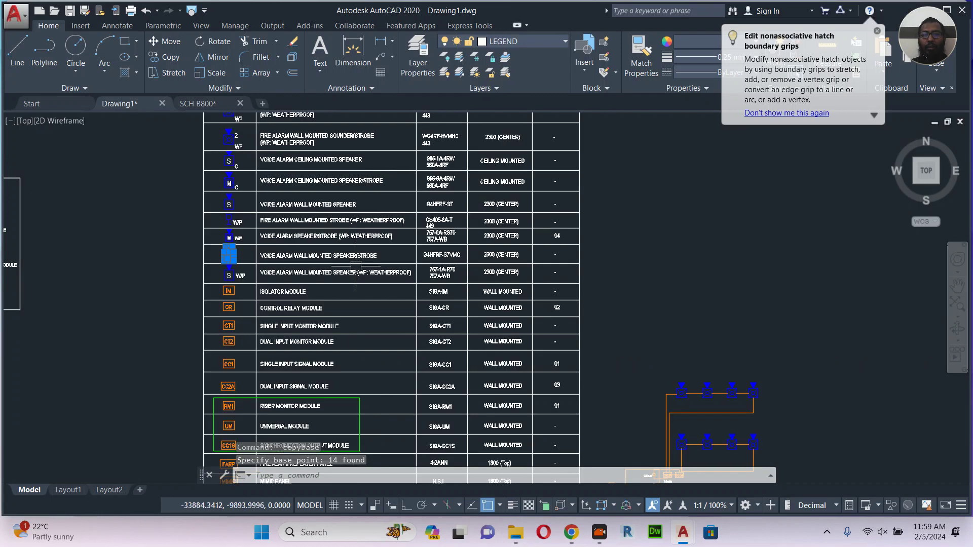
middle_drag(465, 281, 288, 200)
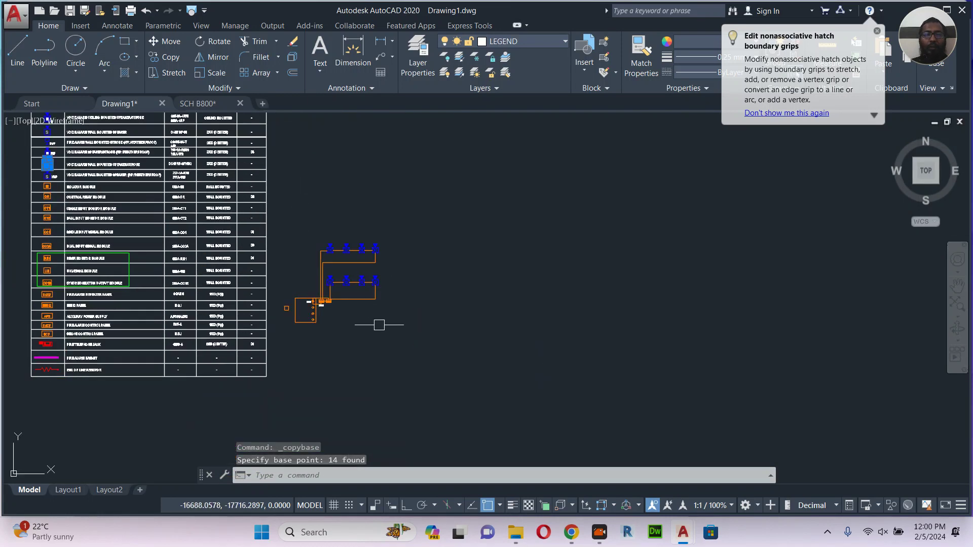
scroll(379, 325, up, 2)
key(ctrl+shift+v)
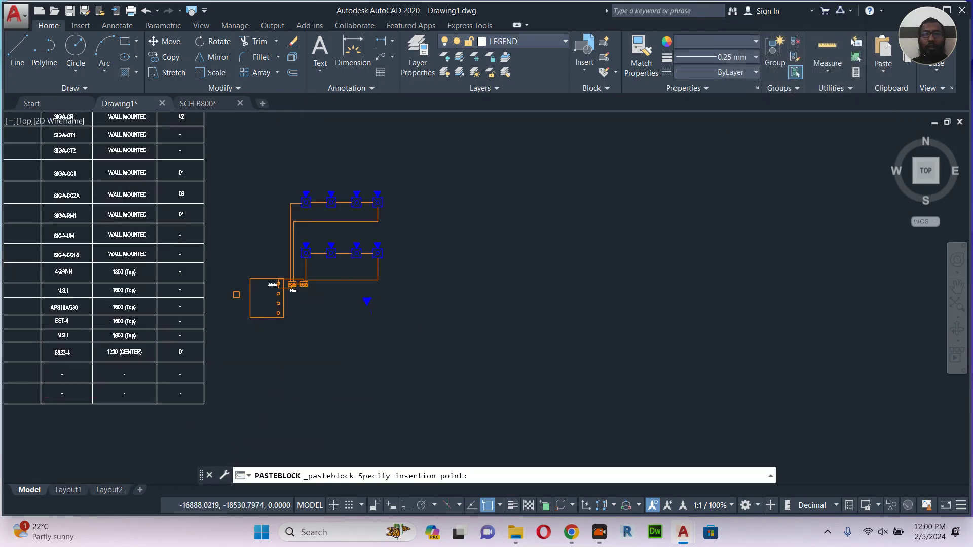
scroll(369, 307, up, 2)
click(405, 300)
Copy the first panel circle with its CC2A pair, wiring and 2.5 mla and 1.8 mla labels onto the panel's third circle.
scroll(256, 284, up, 4)
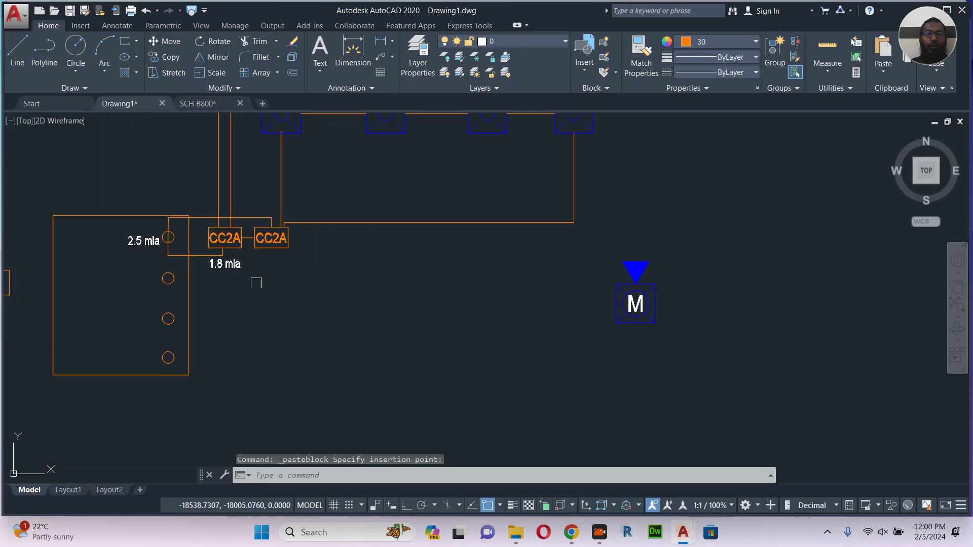
click(114, 196)
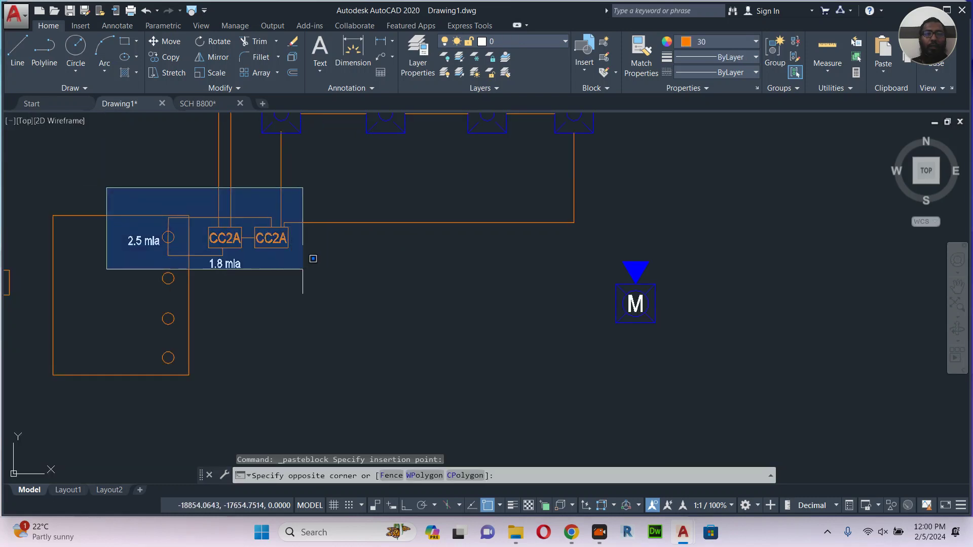
click(312, 274)
text(co)
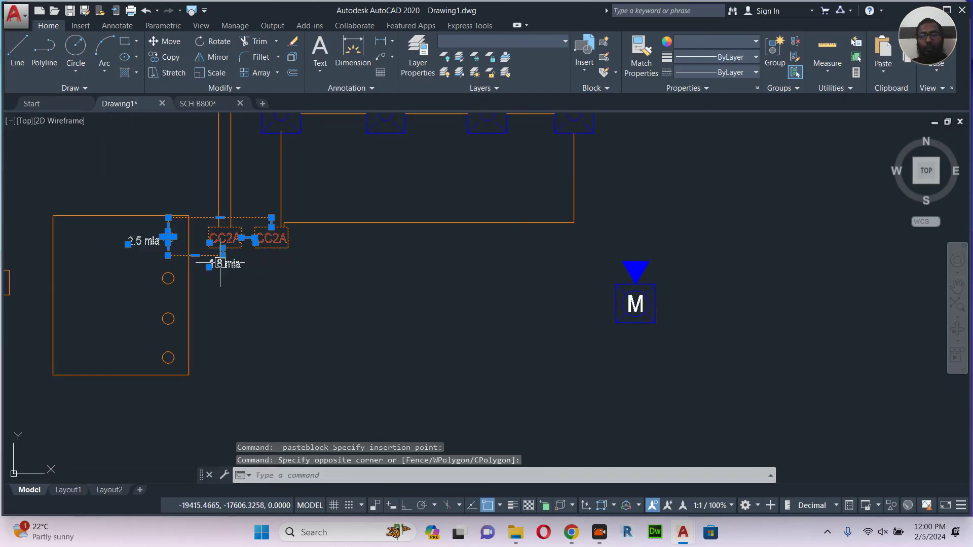
key(Return)
scroll(135, 232, up, 4)
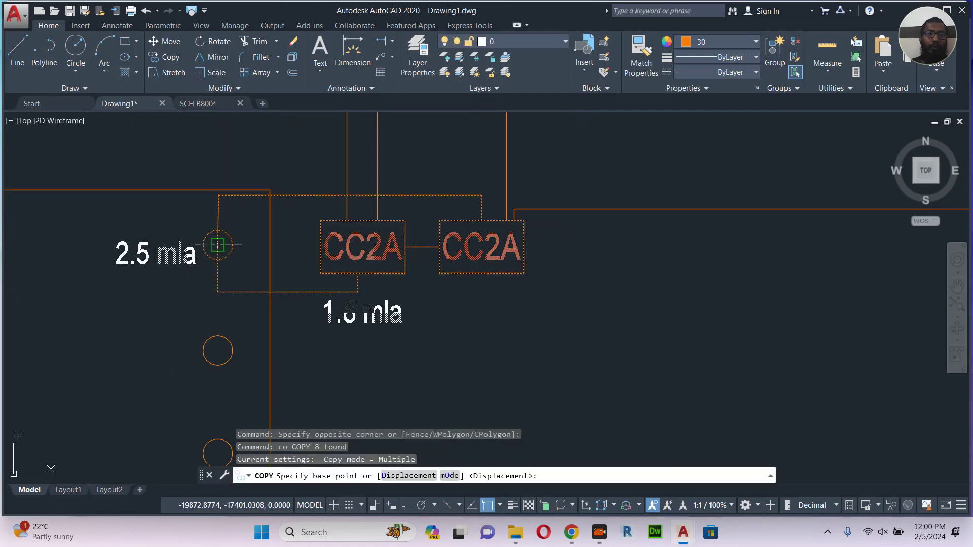
click(217, 245)
middle_drag(217, 245, 252, 117)
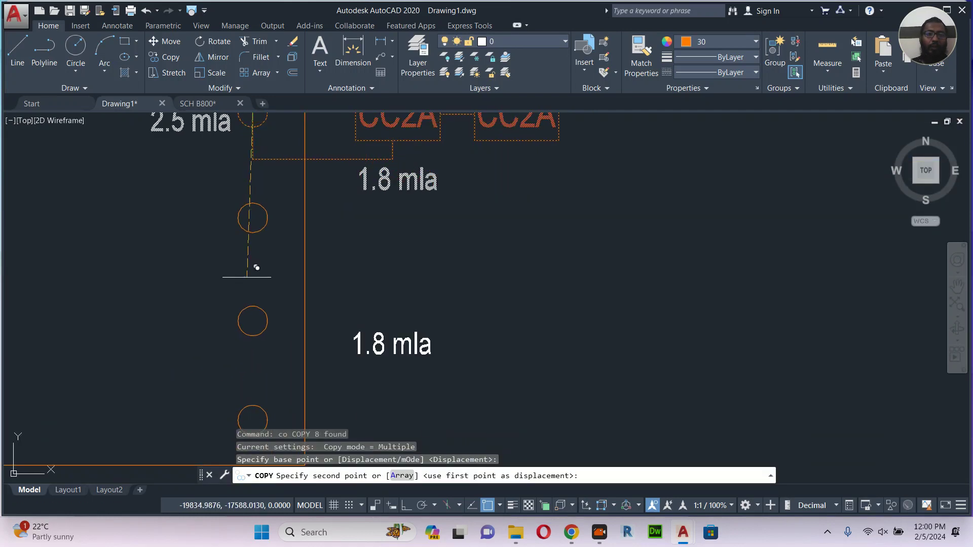
click(252, 321)
scroll(253, 320, down, 5)
key(Escape)
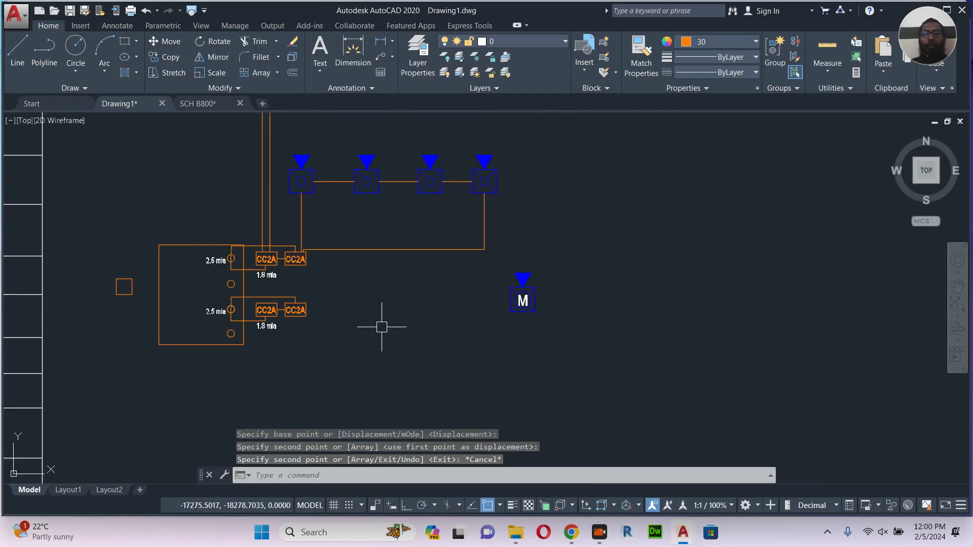
Move the pasted speaker/strobe block closer to the lower pair of CC2A modules.
click(573, 267)
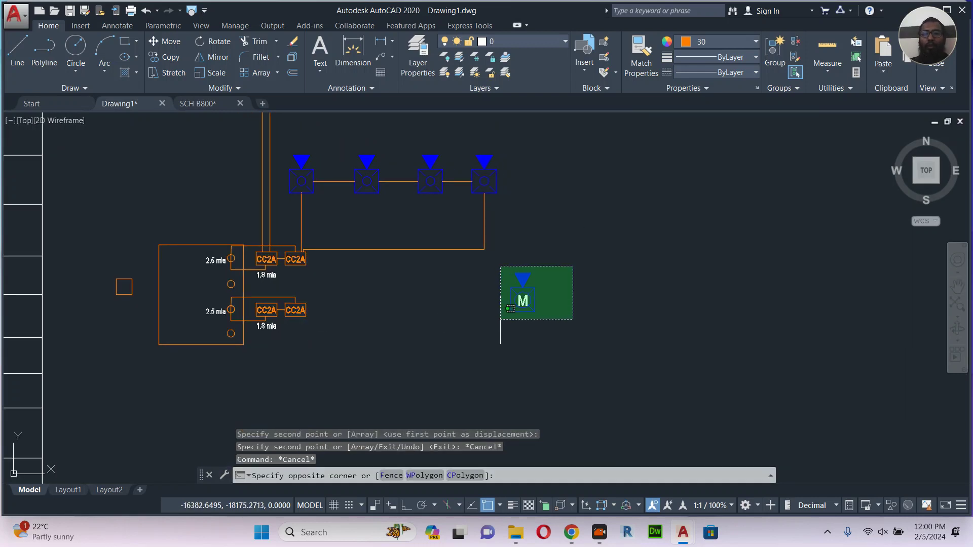
click(496, 325)
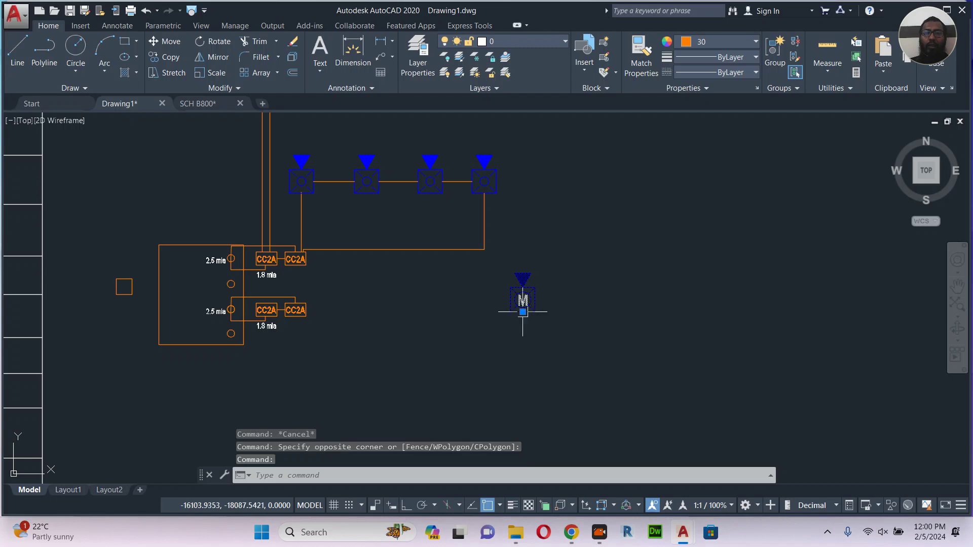
click(522, 312)
scroll(373, 330, up, 2)
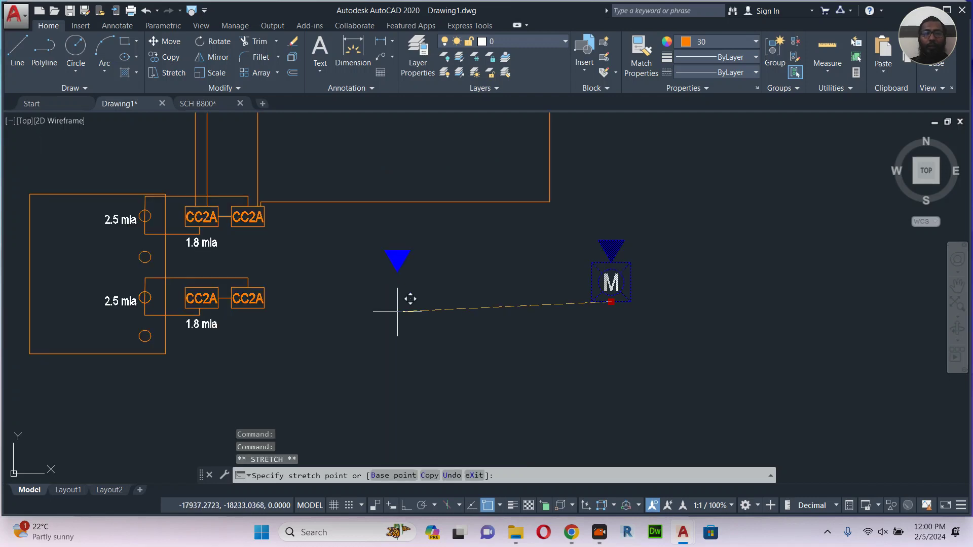
click(403, 308)
key(Escape)
Turn on Ortho and draw a polyline from the underside of the lower pair's second CC2A to the bottom of the speaker/strobe symbol.
text(pl)
key(Return)
scroll(243, 306, up, 3)
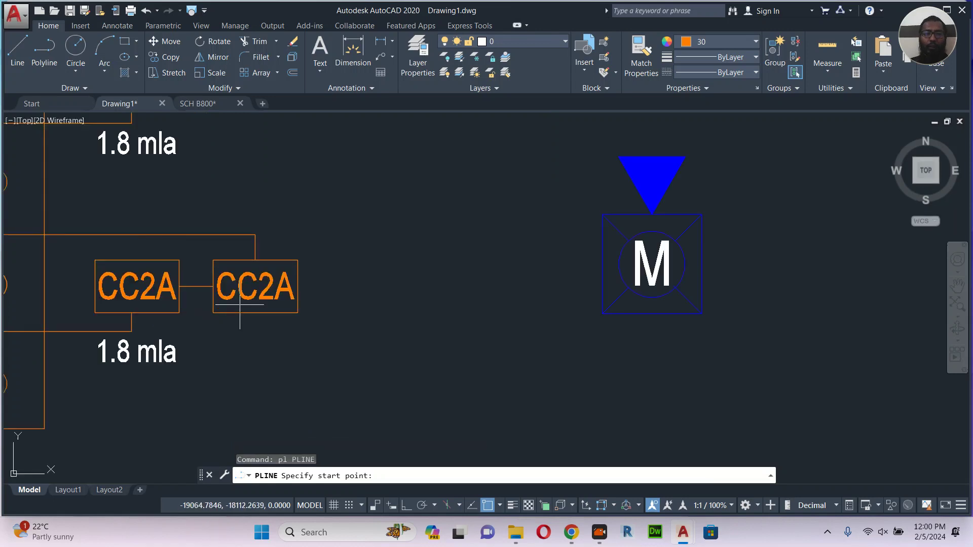
click(257, 312)
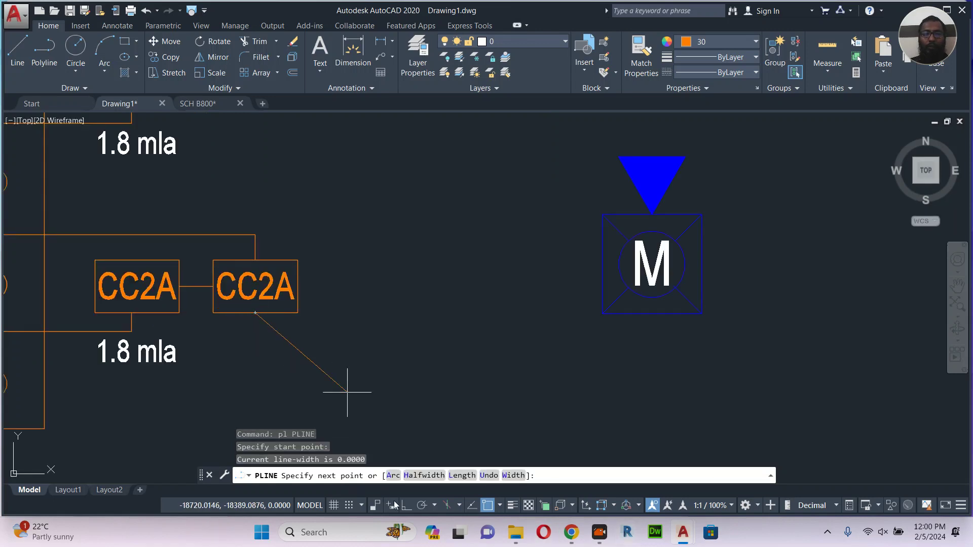
click(406, 505)
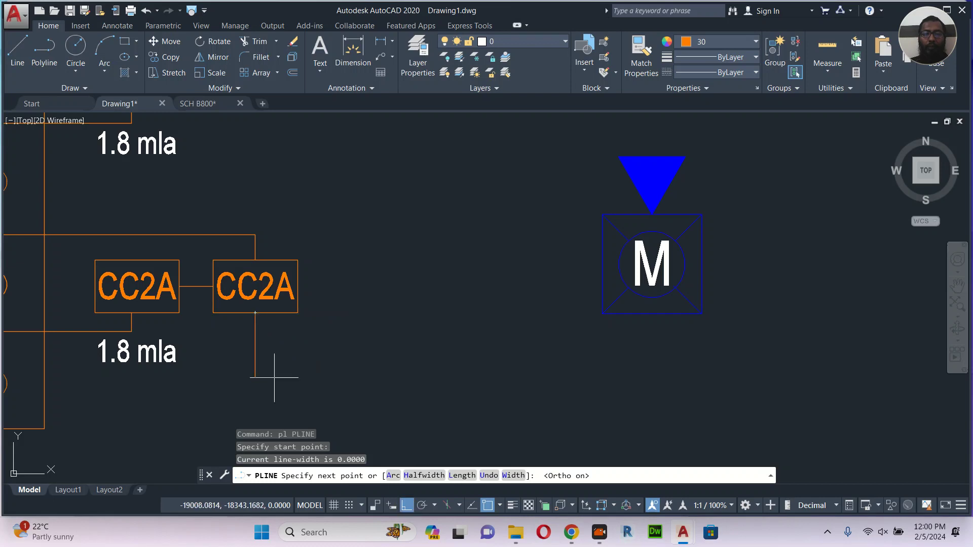
click(649, 356)
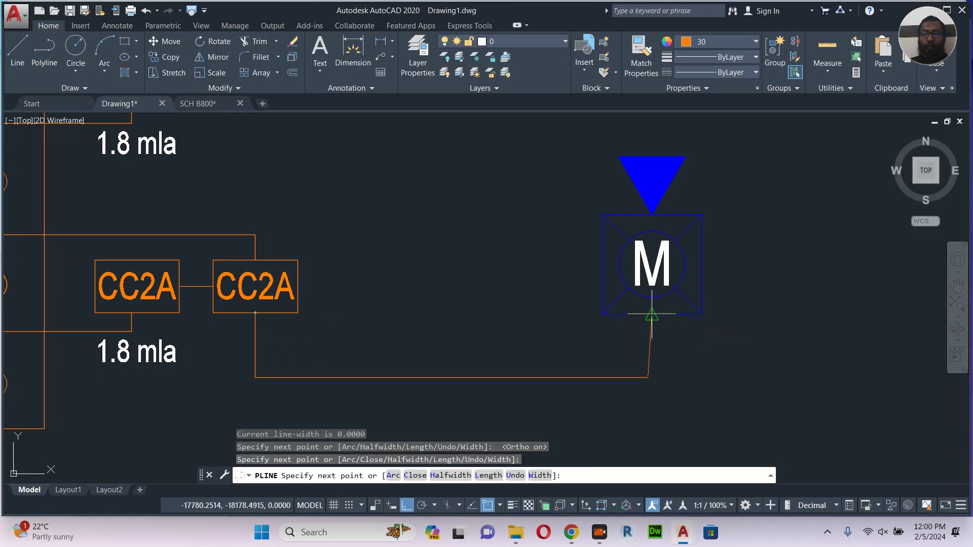
click(647, 313)
key(Escape)
Copy the speaker/strobe symbol horizontally to the right to start a row of matching devices.
scroll(553, 314, down, 3)
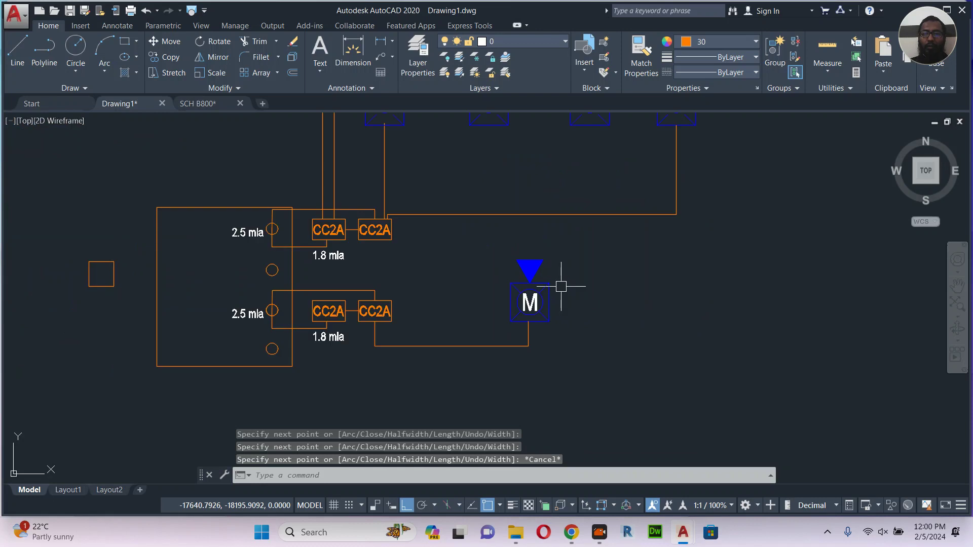
click(538, 291)
text(co)
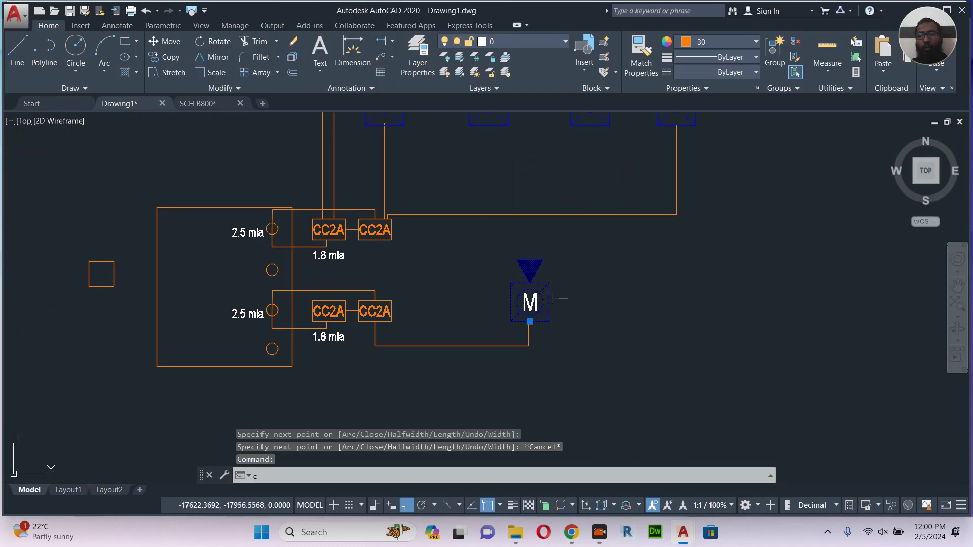
key(Return)
click(569, 299)
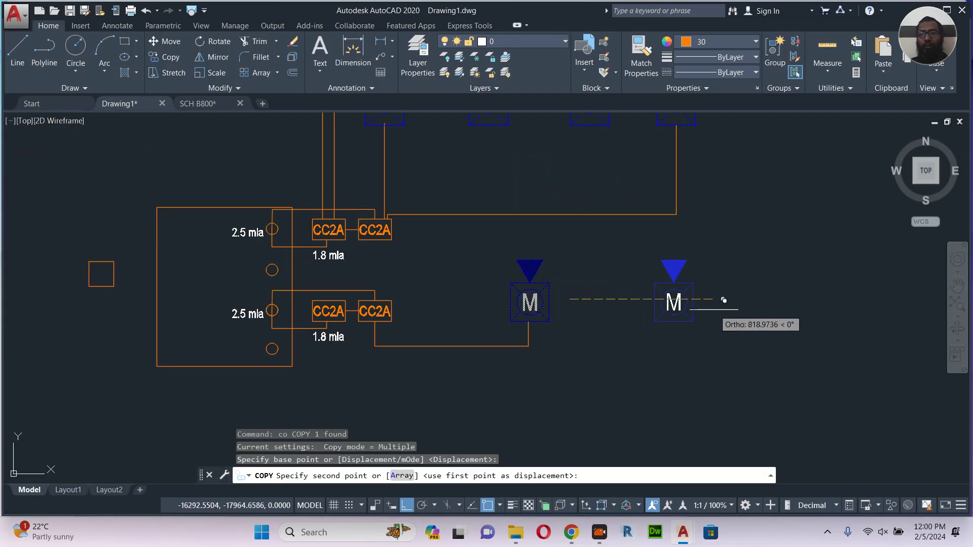
click(682, 303)
middle_drag(699, 315, 537, 320)
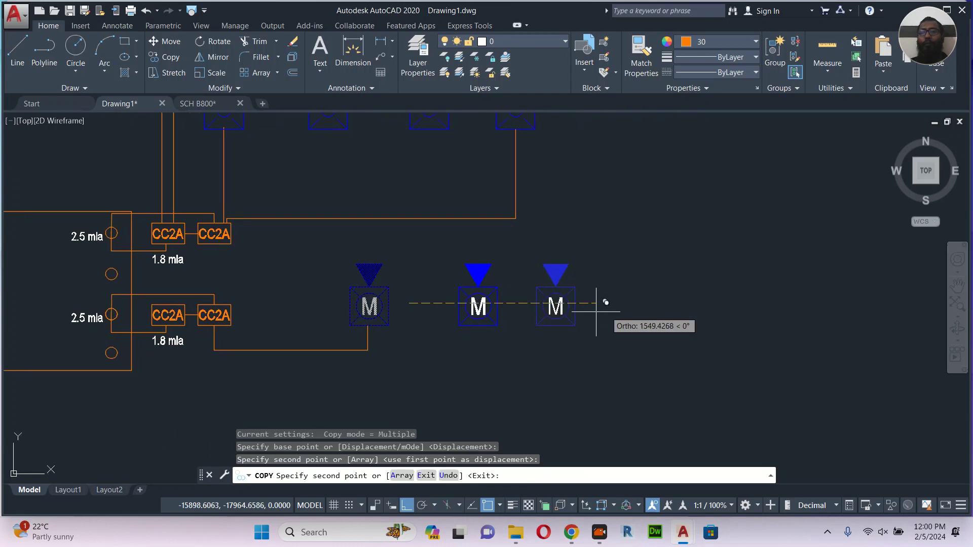
Place two more copies of the M device in the same row, completing a line of four devices.
click(622, 303)
click(743, 303)
key(Escape)
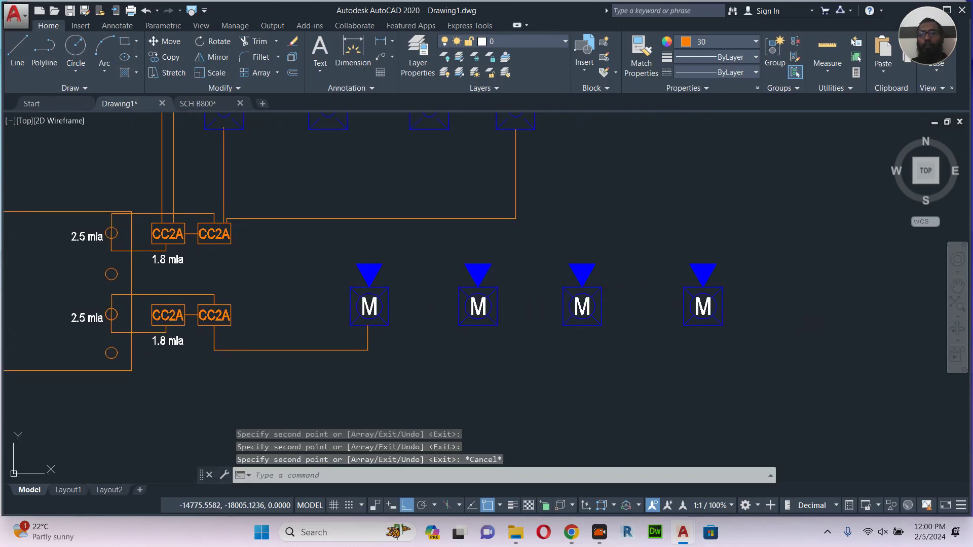
Draw a horizontal polyline connecting the first M device to the second one.
text(pl)
key(Return)
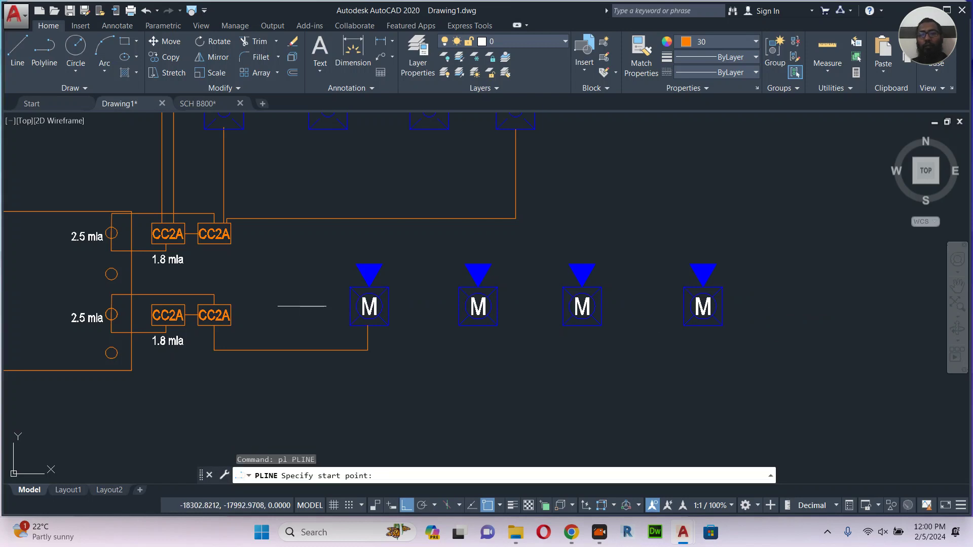
click(388, 306)
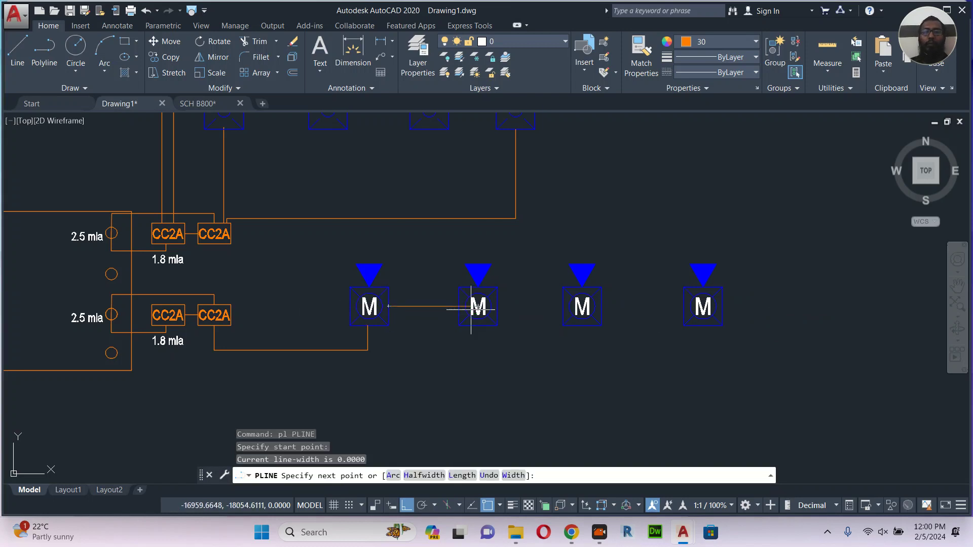
click(459, 306)
key(Escape)
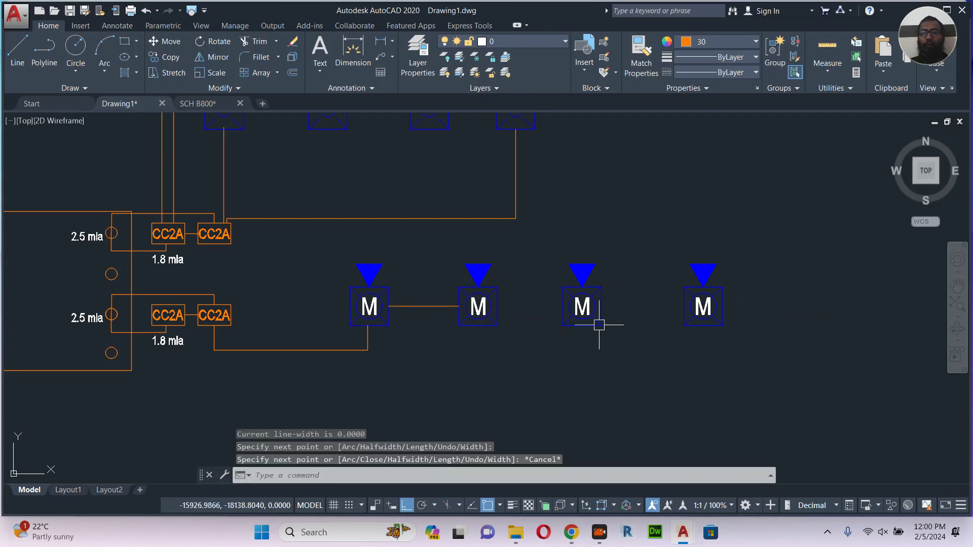
Connect the second M device to the third and the third to the fourth with separate polylines.
key(Return)
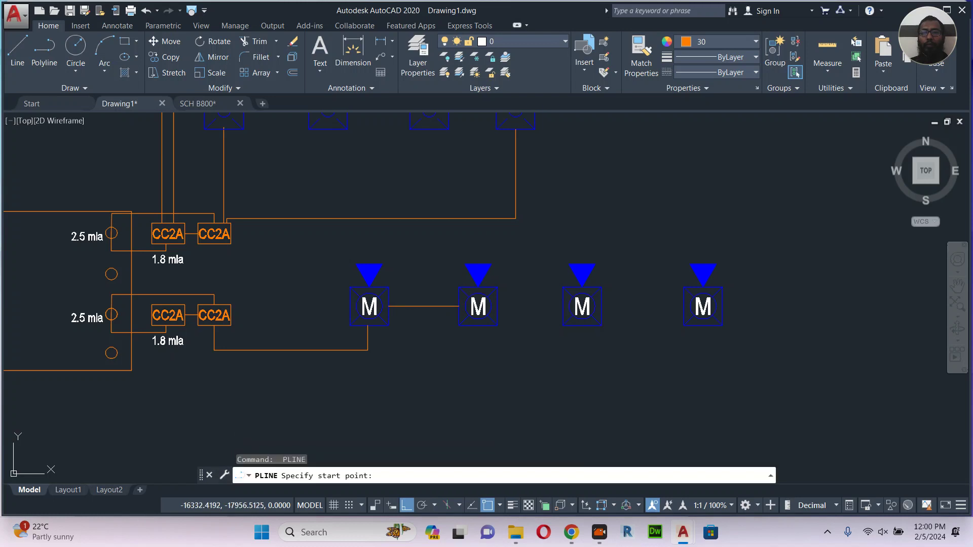
click(499, 303)
click(562, 306)
key(Escape)
key(Return)
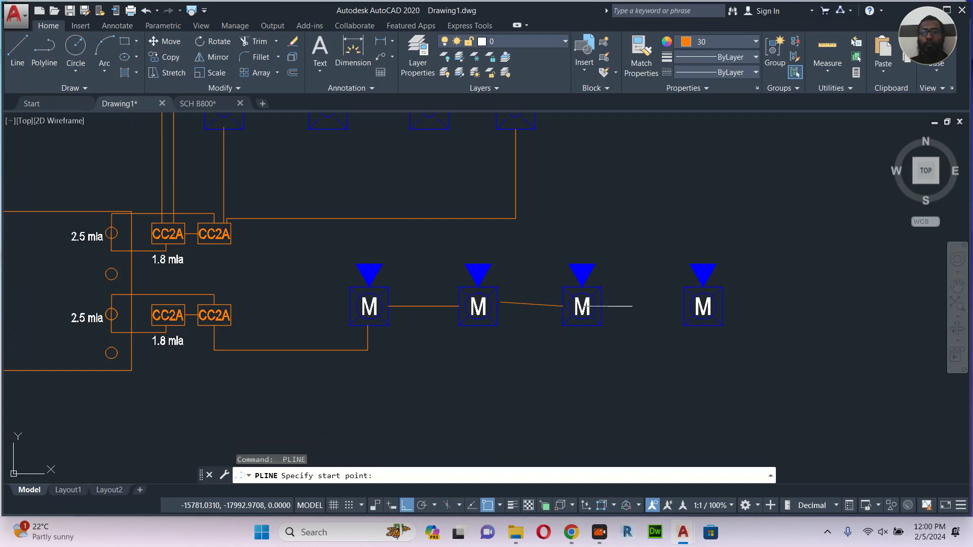
click(604, 306)
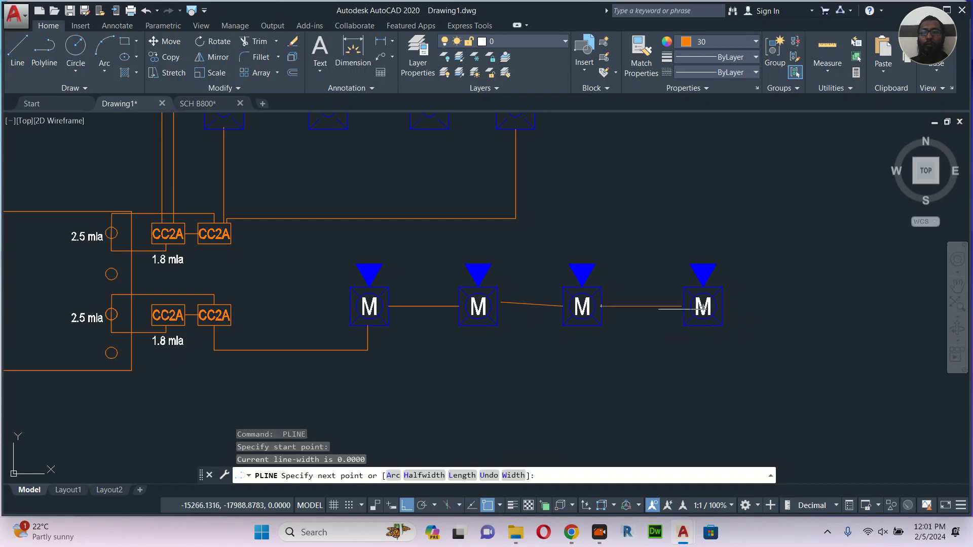
click(702, 306)
key(Escape)
Draw a return polyline from the underside of the fourth M device, below the row, back up to the lower right-hand CC2A module.
key(Return)
click(703, 325)
click(700, 358)
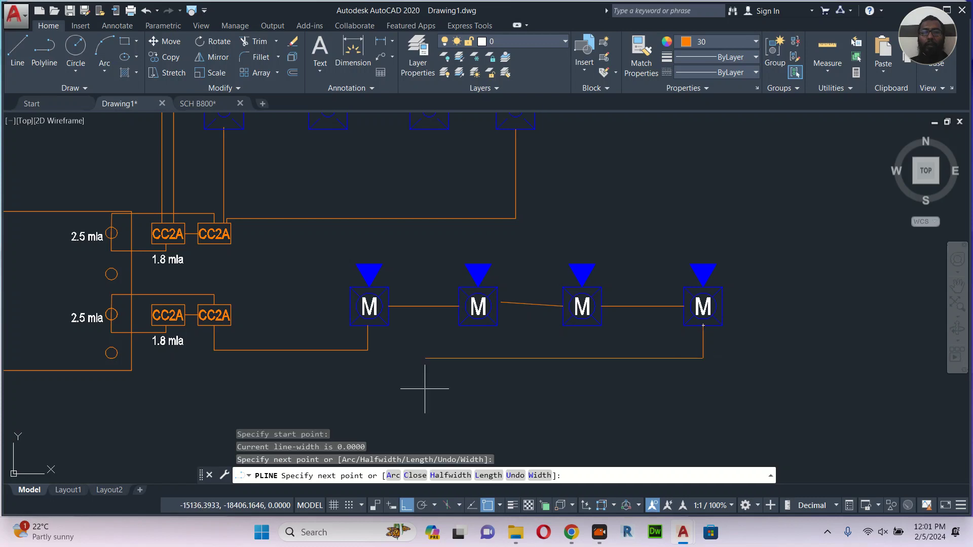
scroll(162, 371, up, 8)
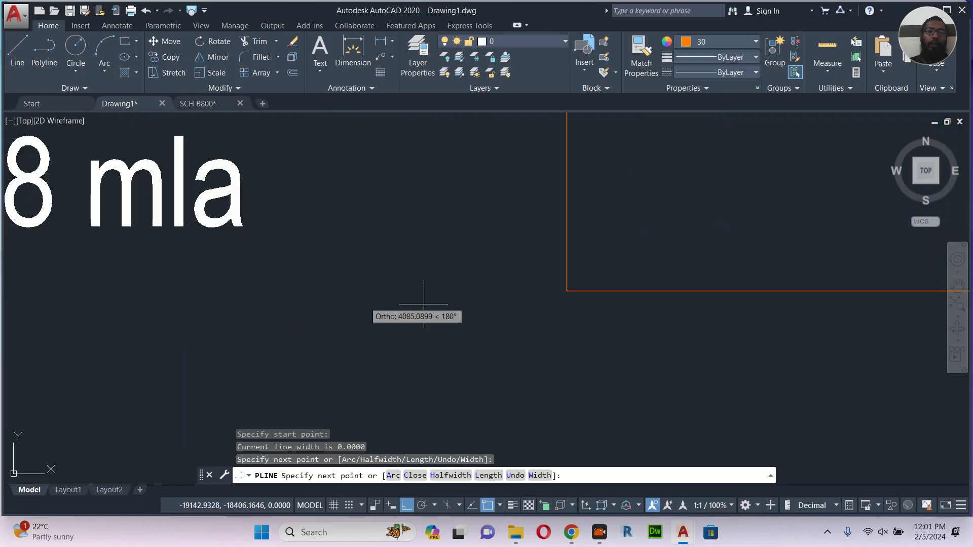
click(499, 282)
scroll(493, 275, down, 4)
middle_drag(493, 275, 471, 351)
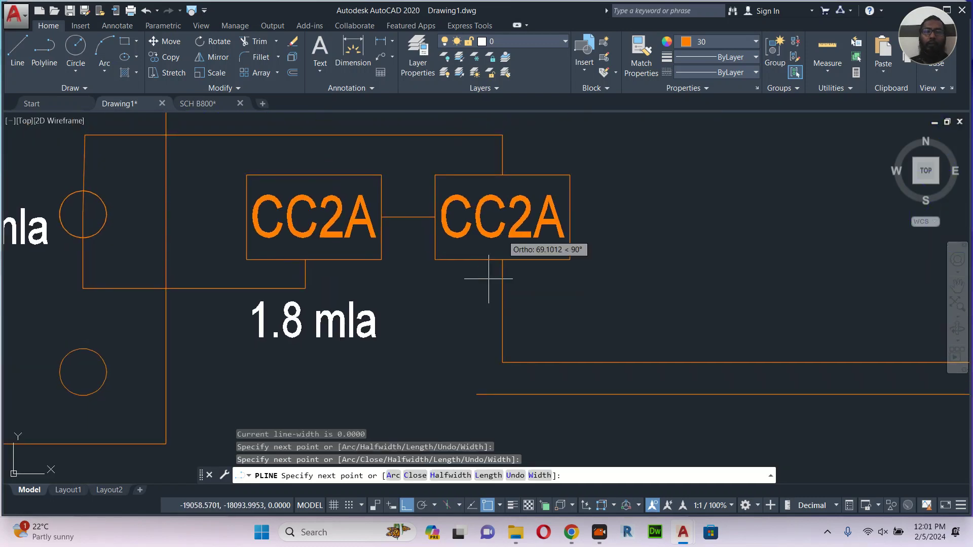
click(502, 260)
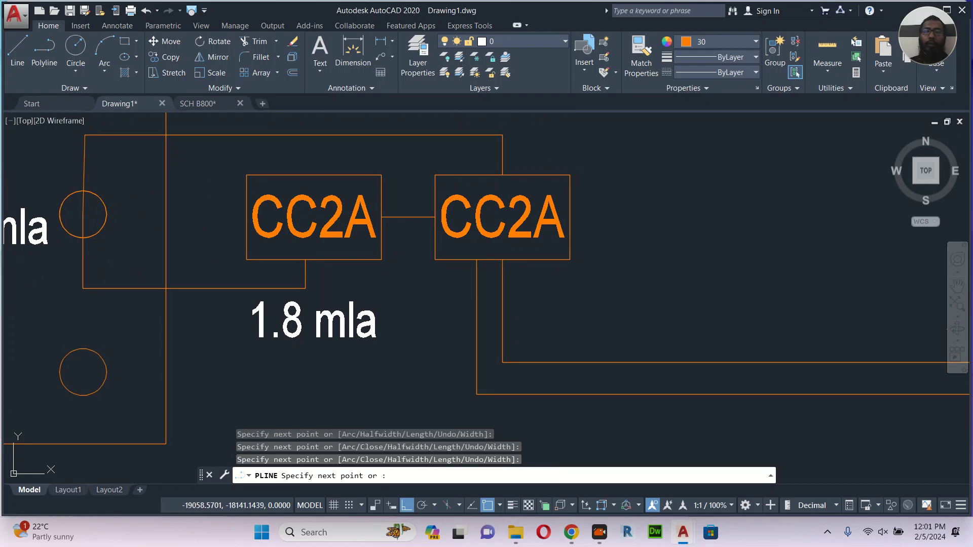
key(Escape)
scroll(423, 293, down, 3)
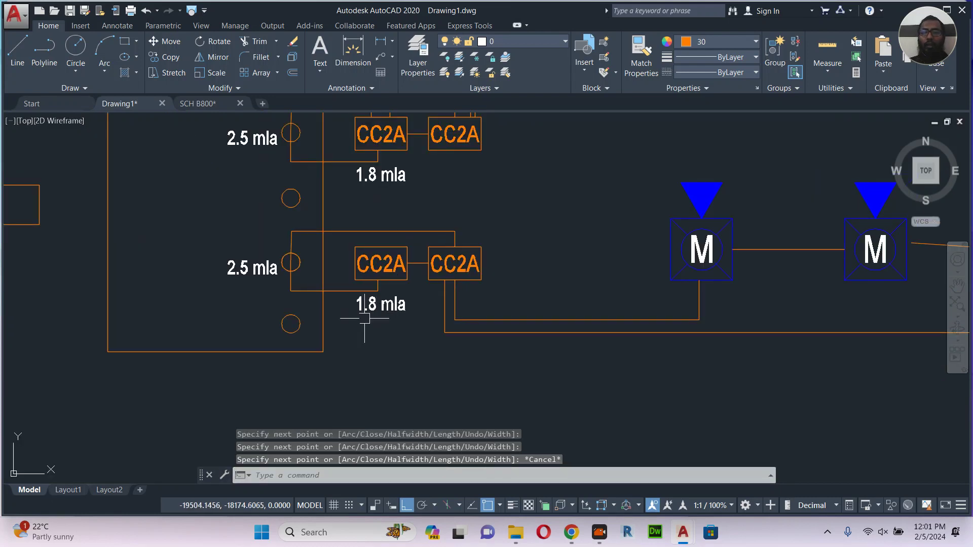
Copy the FACP symbol from the legend table, with Ortho off, to the empty area below the wired panel diagram.
scroll(349, 332, down, 5)
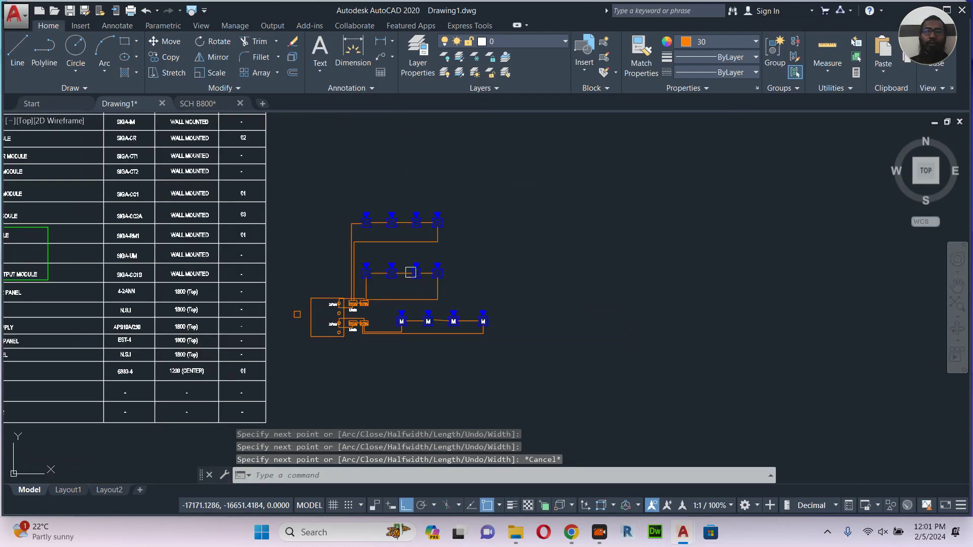
scroll(388, 309, up, 3)
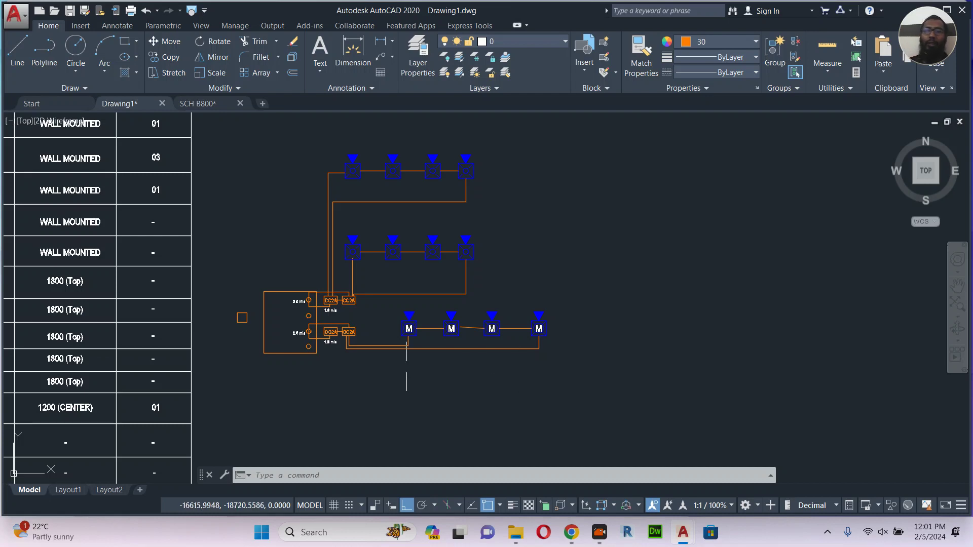
middle_drag(404, 365, 427, 305)
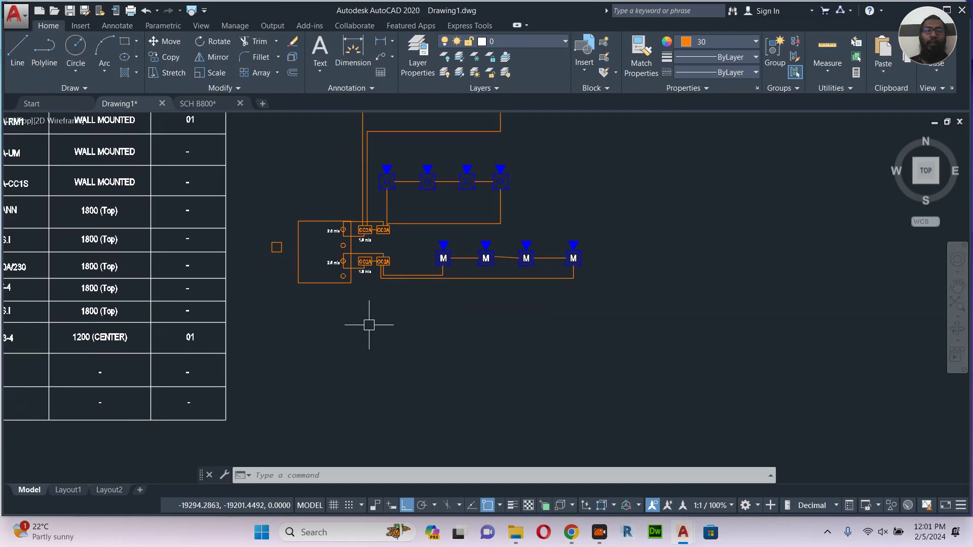
scroll(369, 326, down, 4)
middle_drag(187, 332, 258, 332)
scroll(183, 333, up, 10)
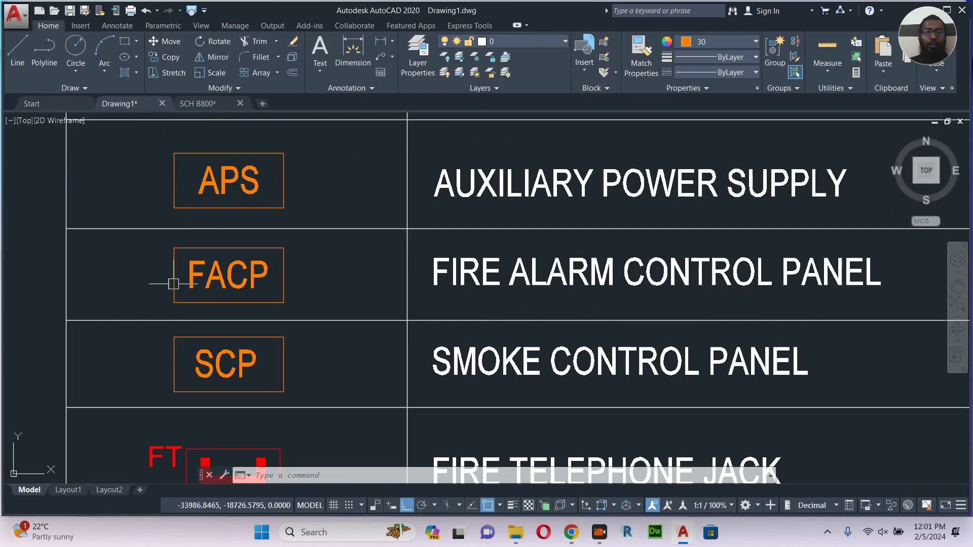
click(162, 236)
click(316, 307)
text(co)
key(Return)
click(229, 275)
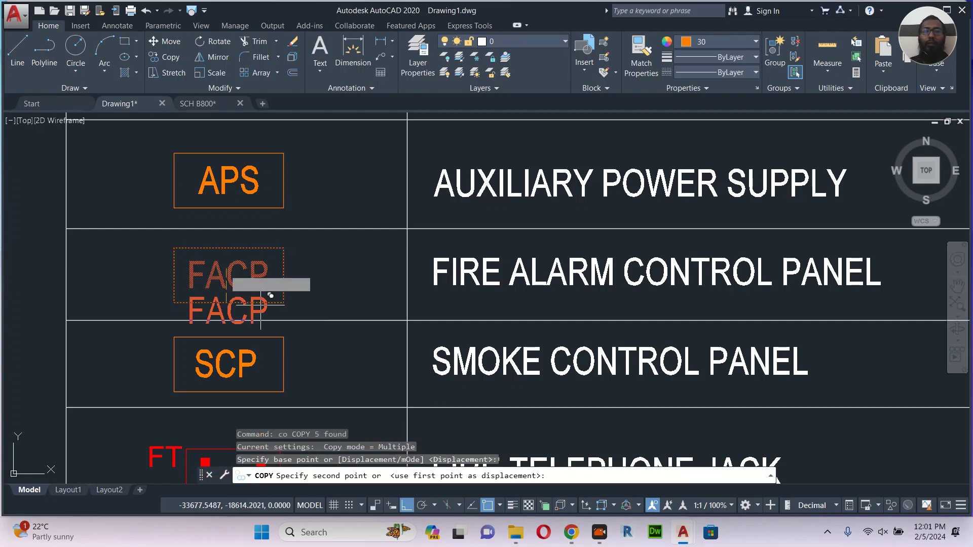
scroll(355, 374, down, 2)
click(399, 504)
scroll(402, 366, down, 3)
middle_drag(427, 307, 9, 306)
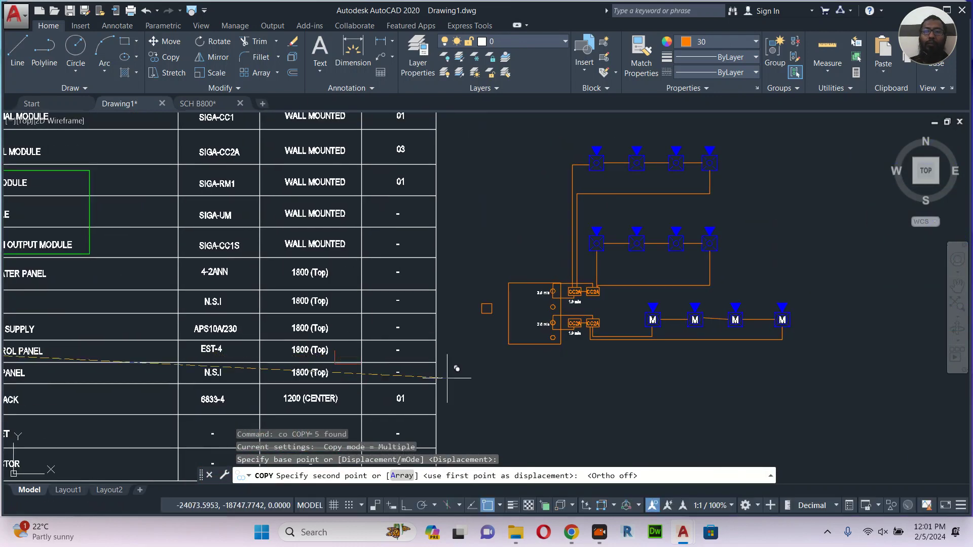
scroll(557, 385, up, 3)
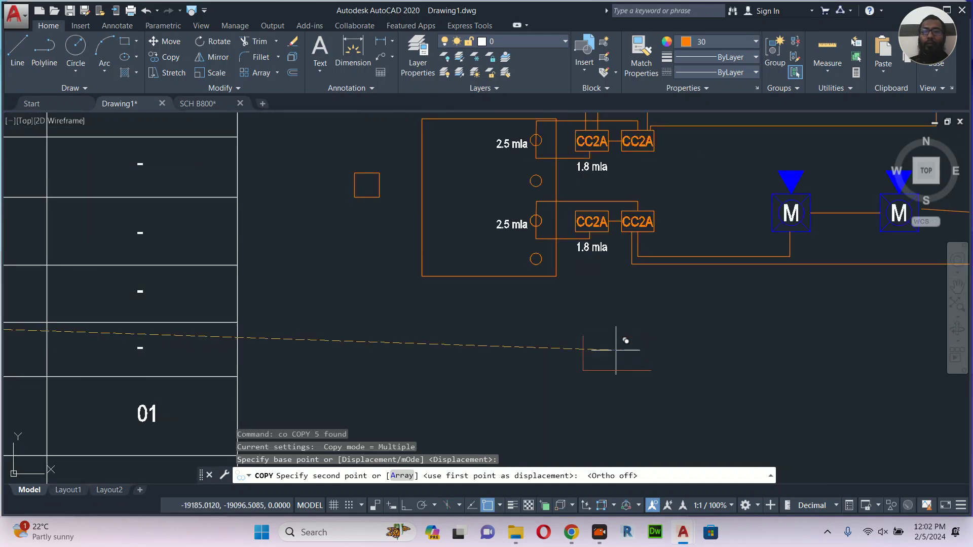
click(616, 350)
key(Escape)
Set the current object color to Green for new wiring.
middle_drag(652, 342, 497, 355)
text(pl)
key(Escape)
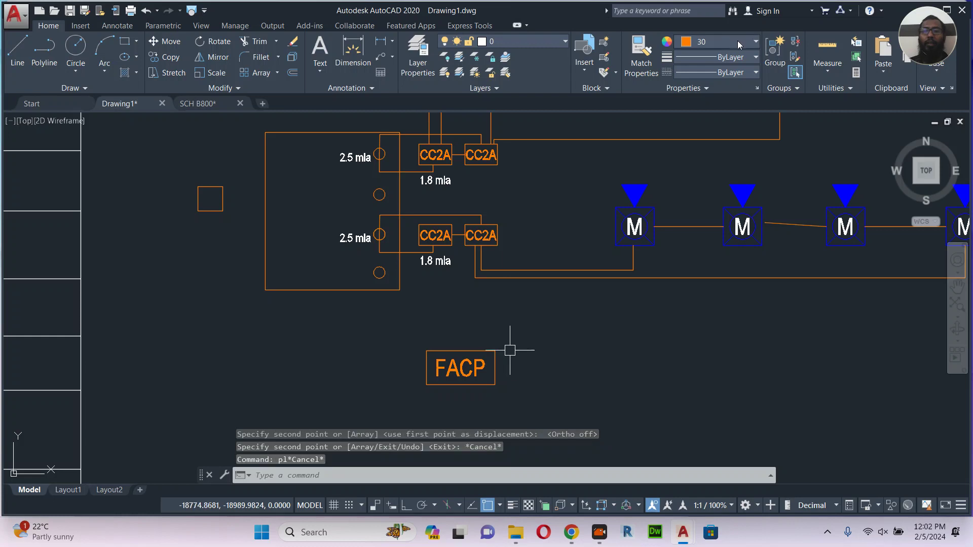
click(703, 42)
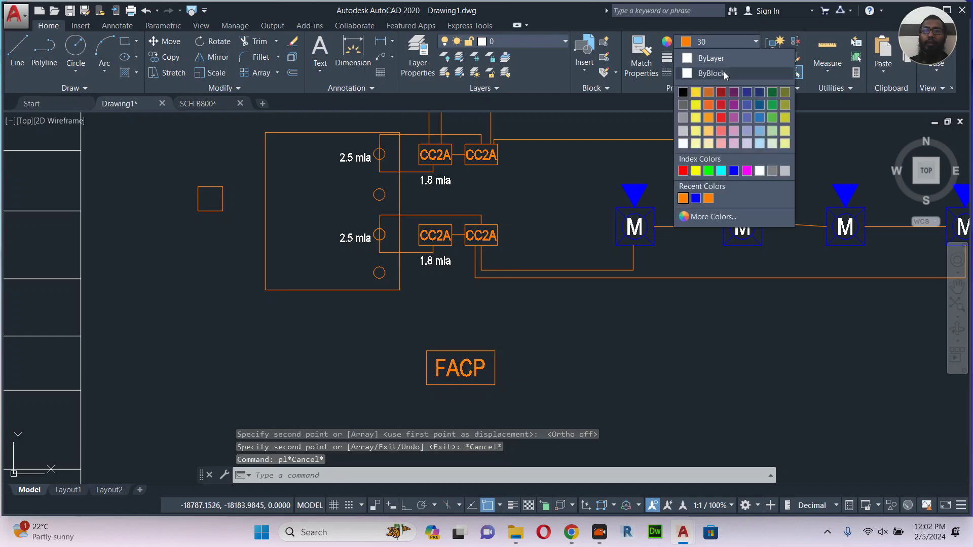
click(709, 172)
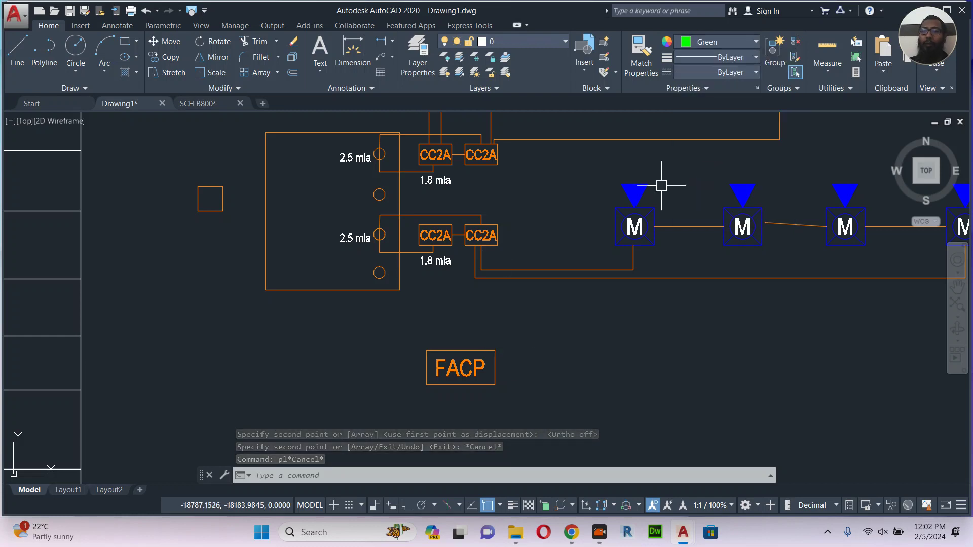
Copy the lower pair of linked CC2A modules to the right of and slightly above the FACP box.
middle_drag(493, 346, 470, 341)
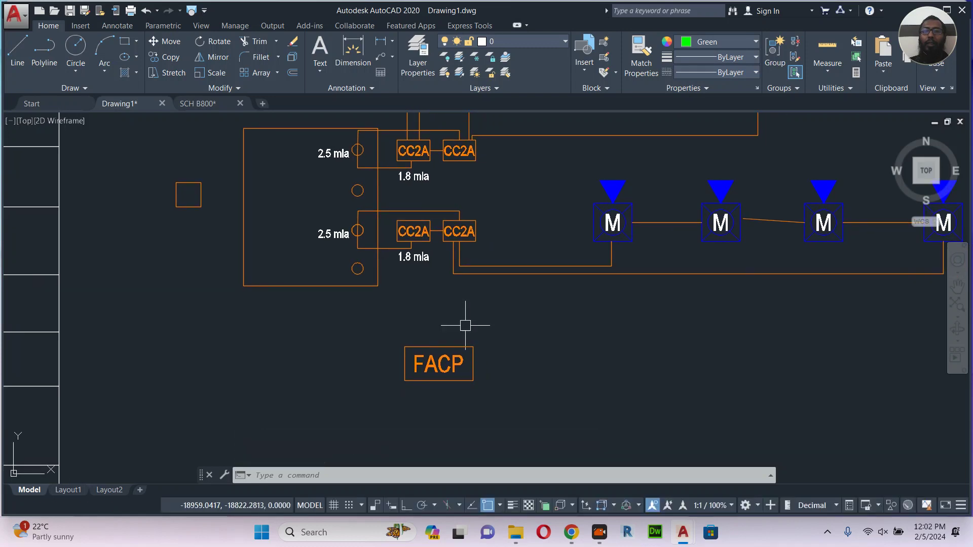
key(Escape)
scroll(408, 244, up, 2)
click(359, 181)
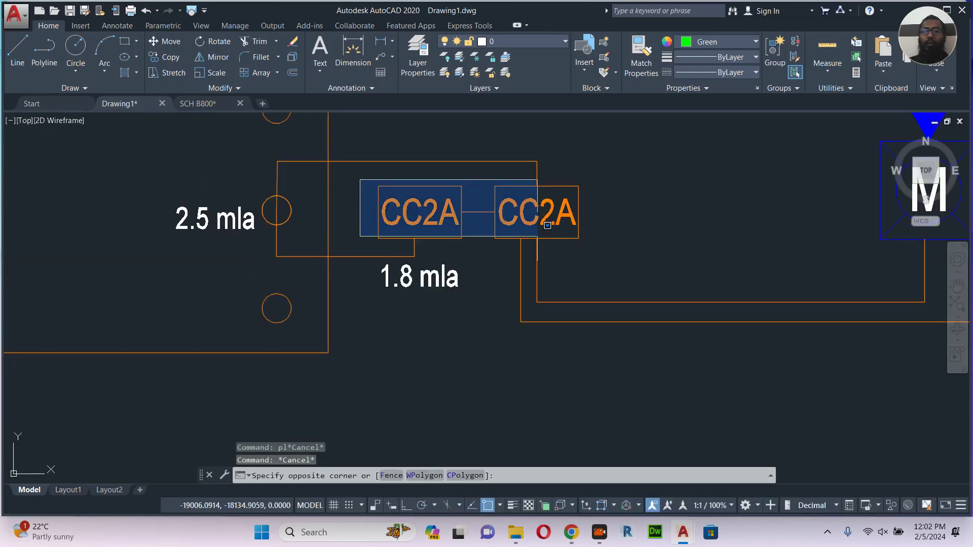
click(615, 266)
text(co)
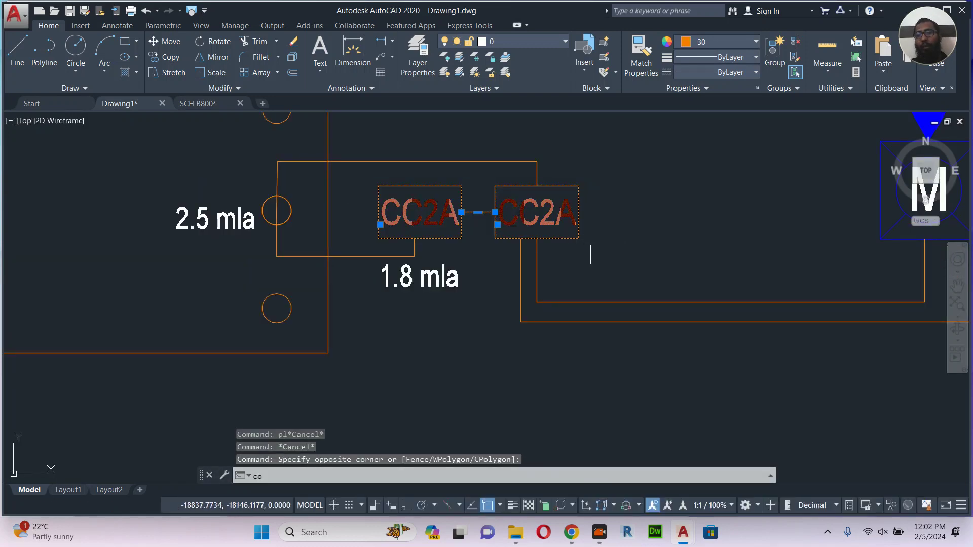
key(Return)
click(592, 325)
middle_drag(592, 325, 516, 203)
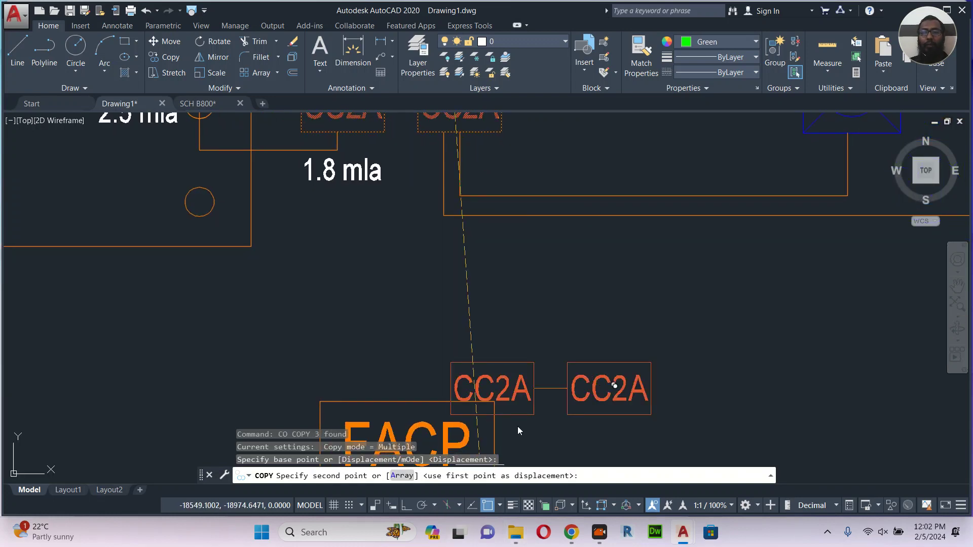
scroll(572, 328, down, 1)
middle_drag(549, 318, 470, 225)
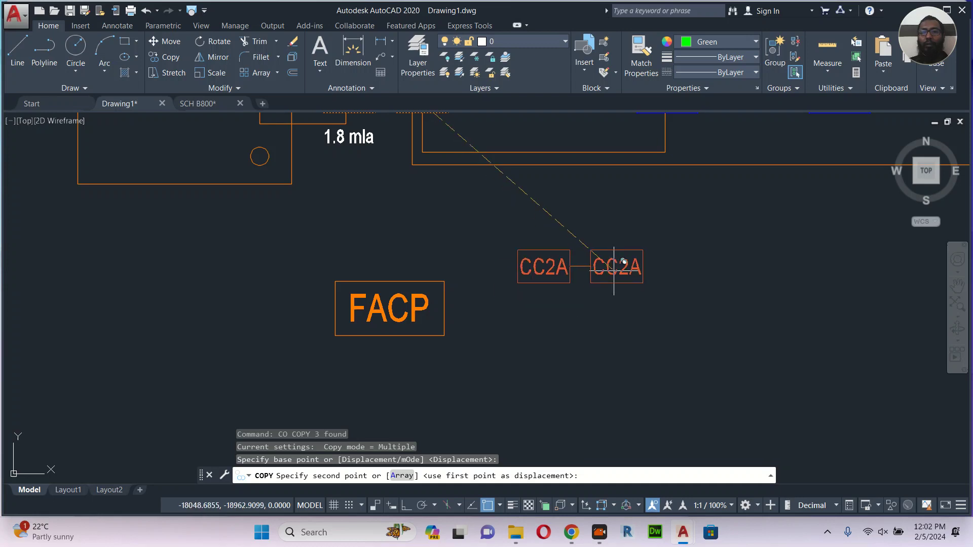
click(592, 273)
key(Escape)
Draw a green stepped polyline with Ortho on from the FACP box's right edge to the first copied CC2A module's left edge.
text(p)
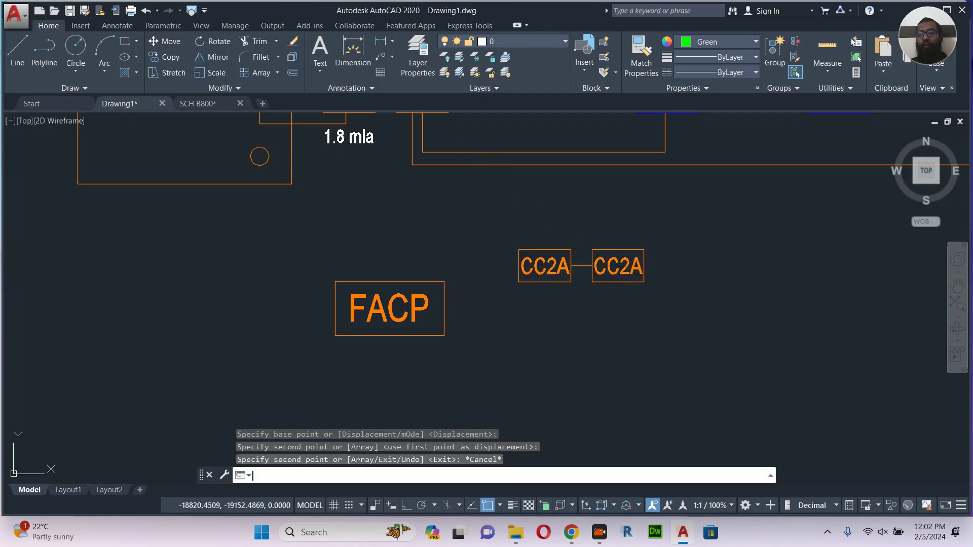
text(l)
key(Return)
scroll(445, 305, up, 2)
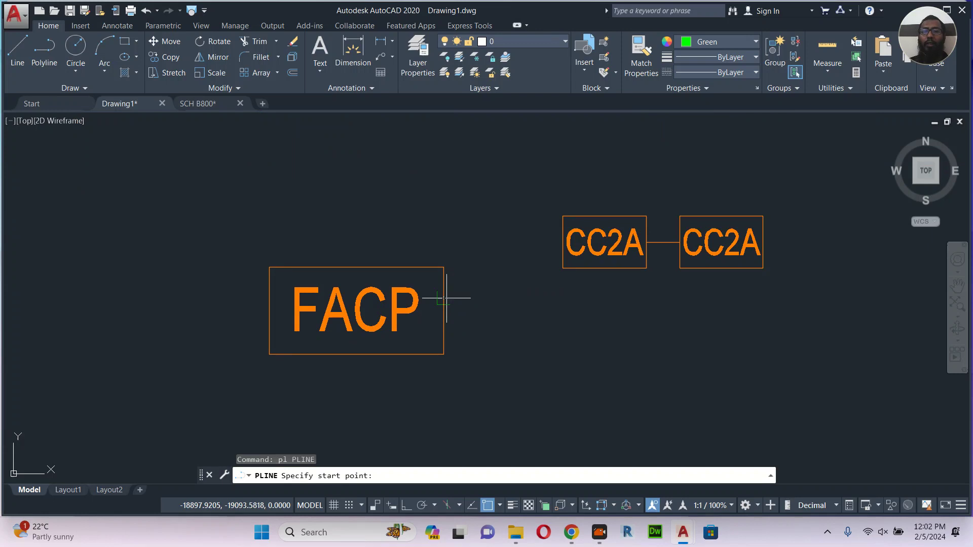
click(444, 298)
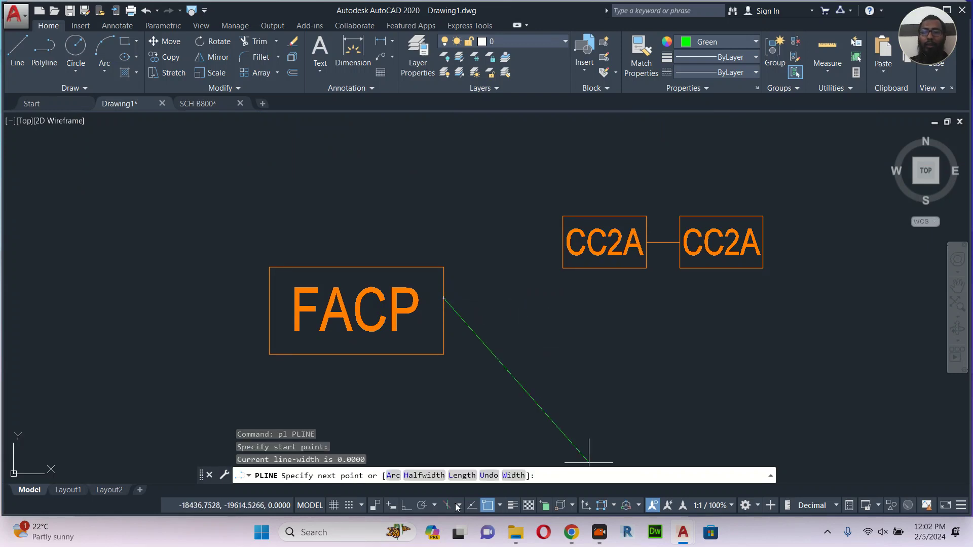
click(406, 505)
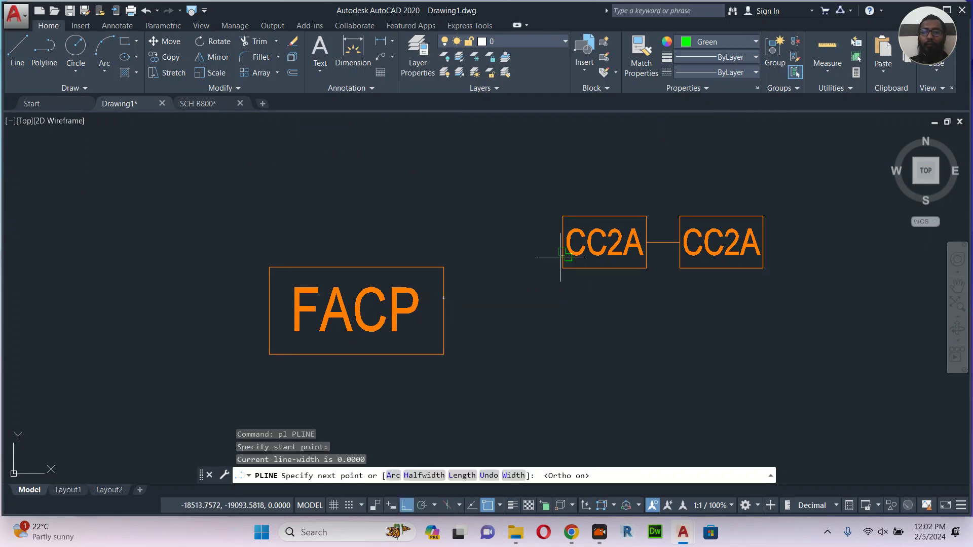
click(536, 274)
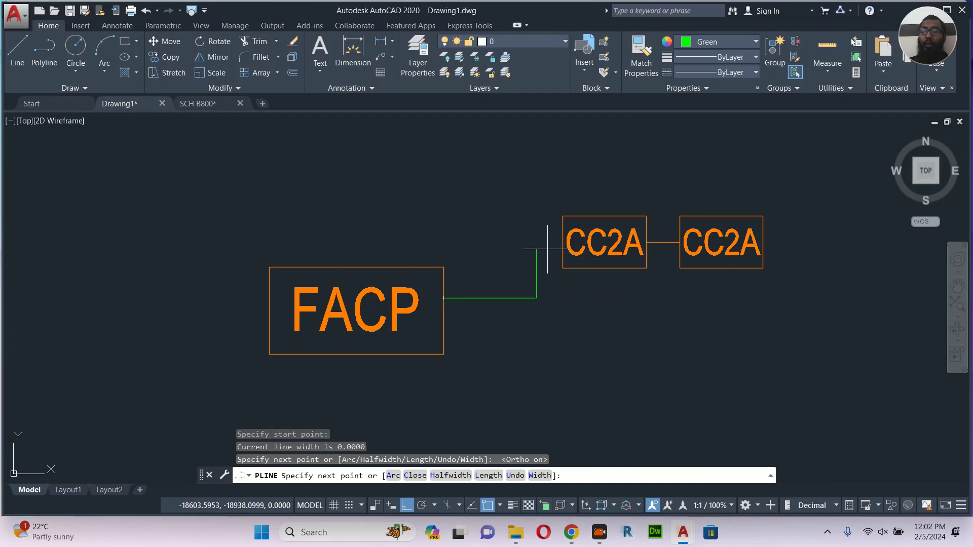
scroll(549, 249, up, 1)
scroll(547, 249, up, 2)
click(570, 248)
key(Escape)
Draw a green horizontal polyline between the two copied CC2A modules, just below their orange link.
middle_drag(646, 285, 405, 288)
key(Return)
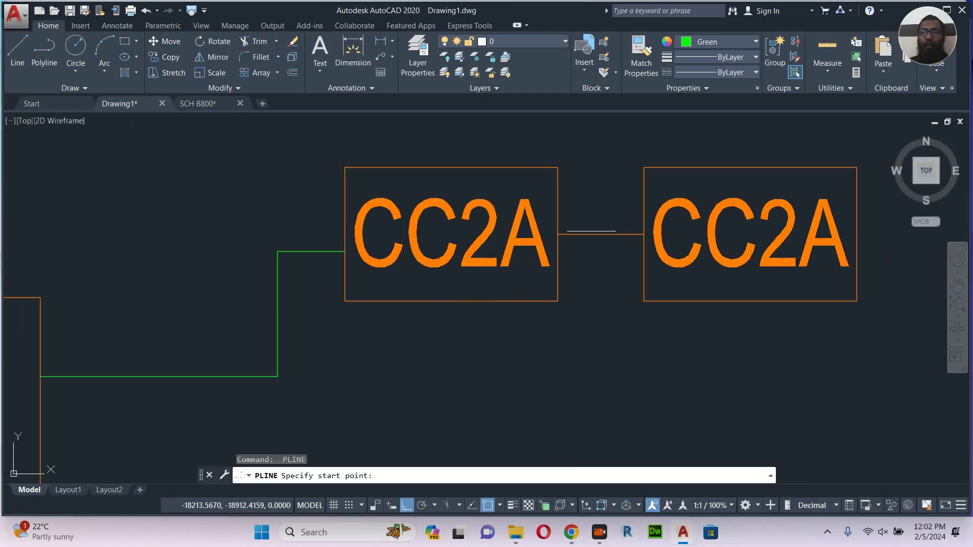
click(557, 271)
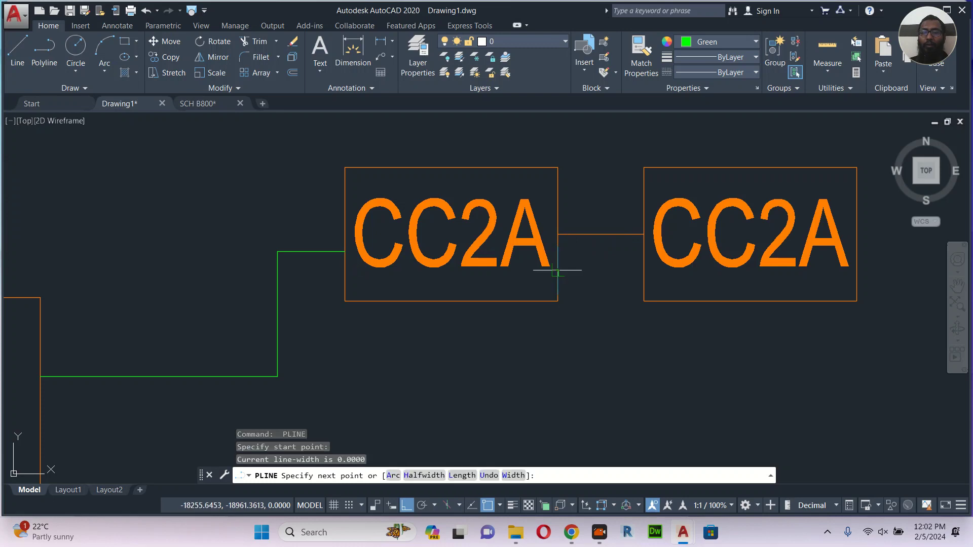
click(643, 270)
key(Escape)
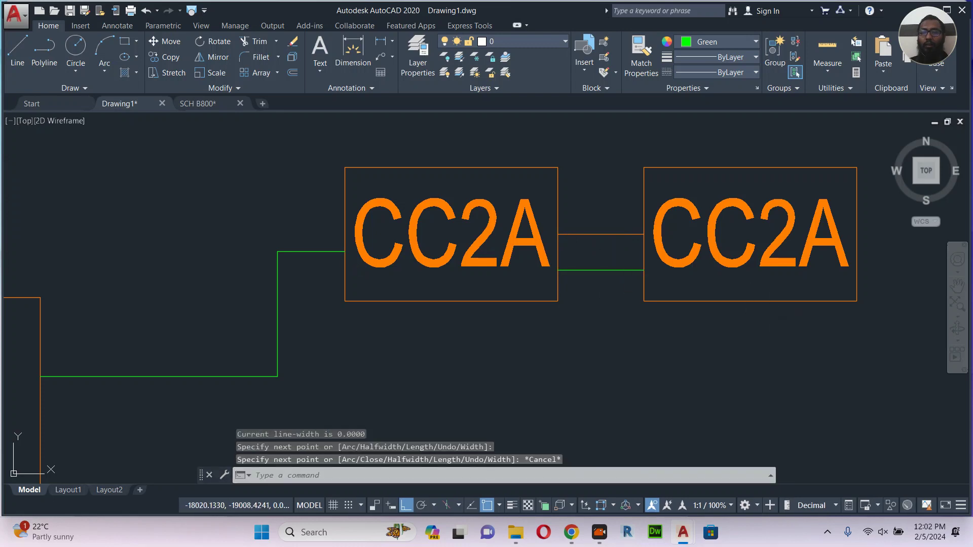
Draw a green polyline from the second copied CC2A module's bottom edge down and across to the FACP box's right edge.
key(Return)
click(771, 301)
middle_drag(763, 304, 775, 205)
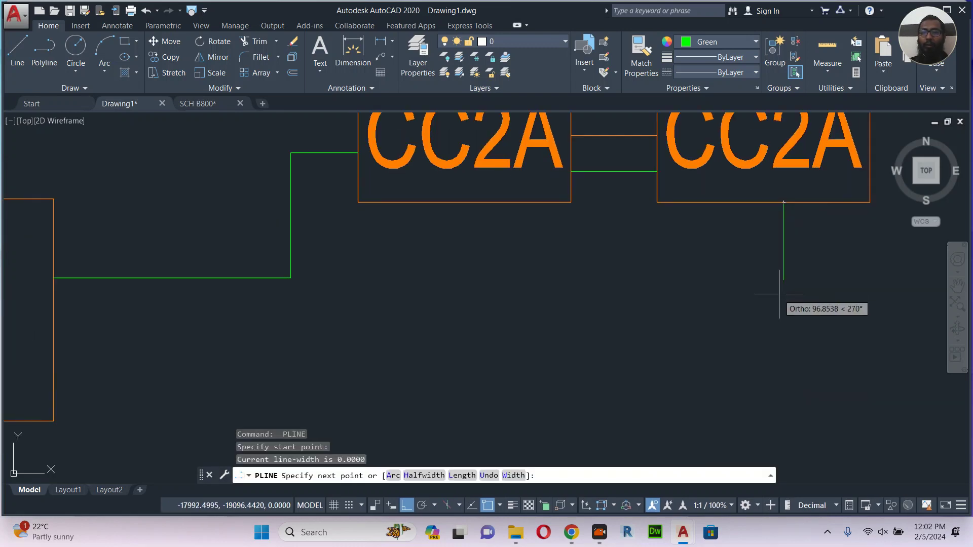
click(783, 327)
middle_drag(382, 322, 608, 319)
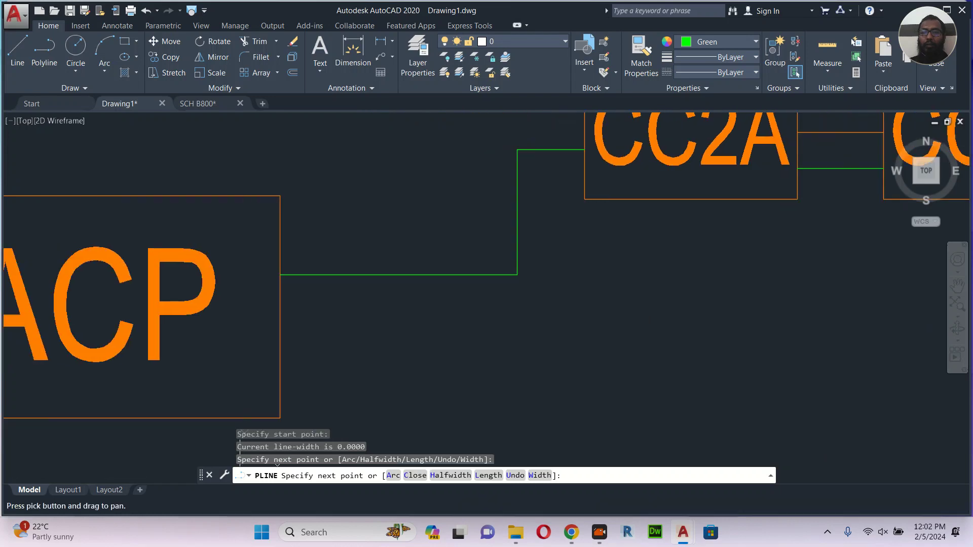
click(280, 328)
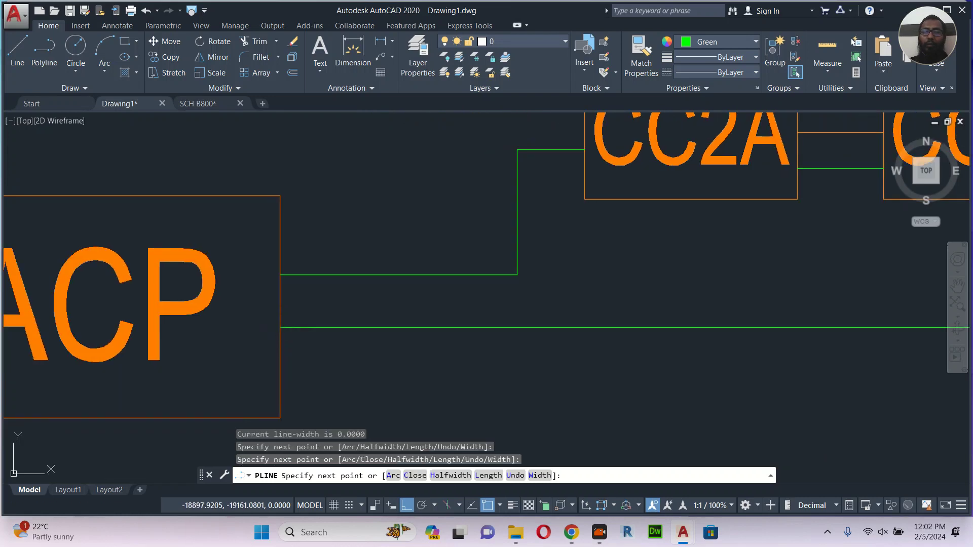
key(Escape)
Draw a green polyline from the first copied CC2A module's top edge up and across to the first M device's left edge.
scroll(280, 329, down, 10)
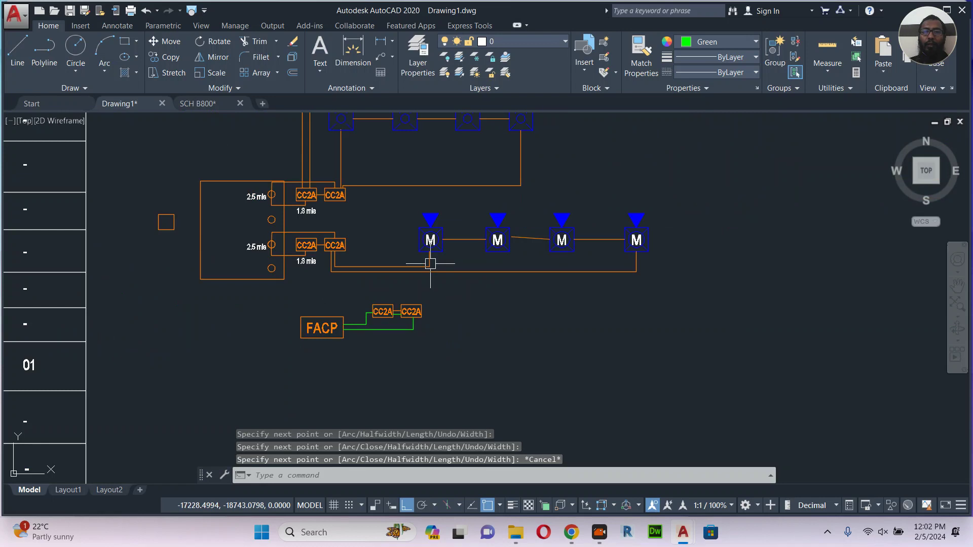
scroll(382, 298, up, 5)
key(Return)
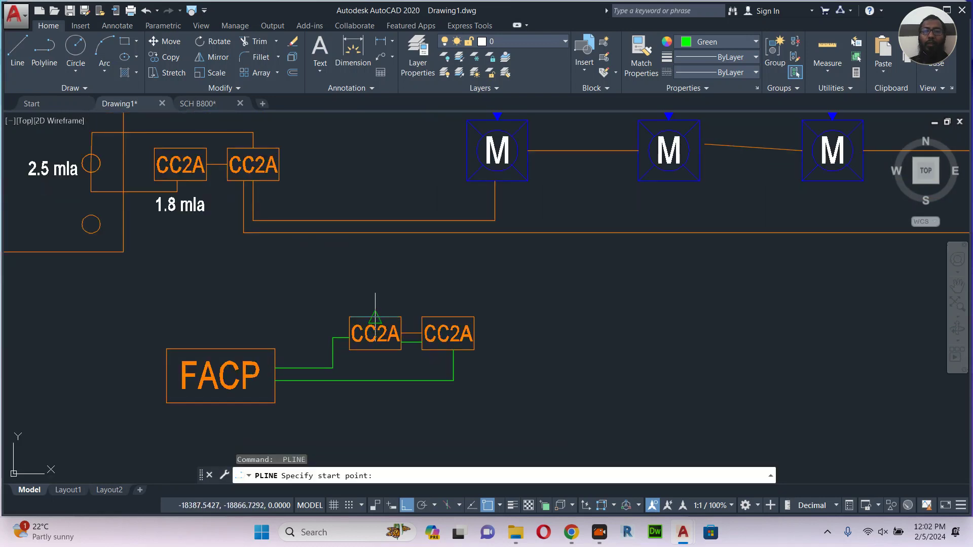
click(375, 318)
click(389, 166)
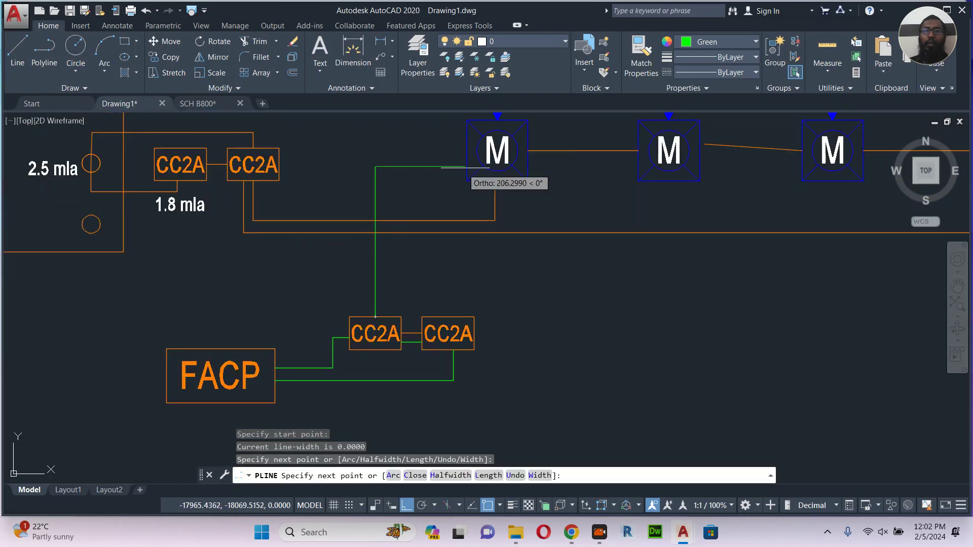
click(467, 167)
key(Return)
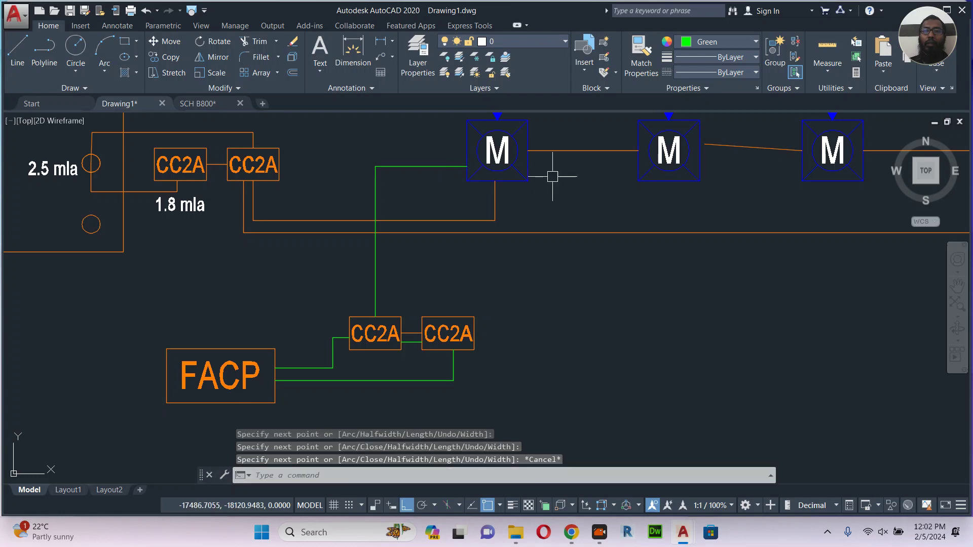
Draw a green horizontal polyline between the first and second M devices, just below their orange link.
key(Return)
click(527, 158)
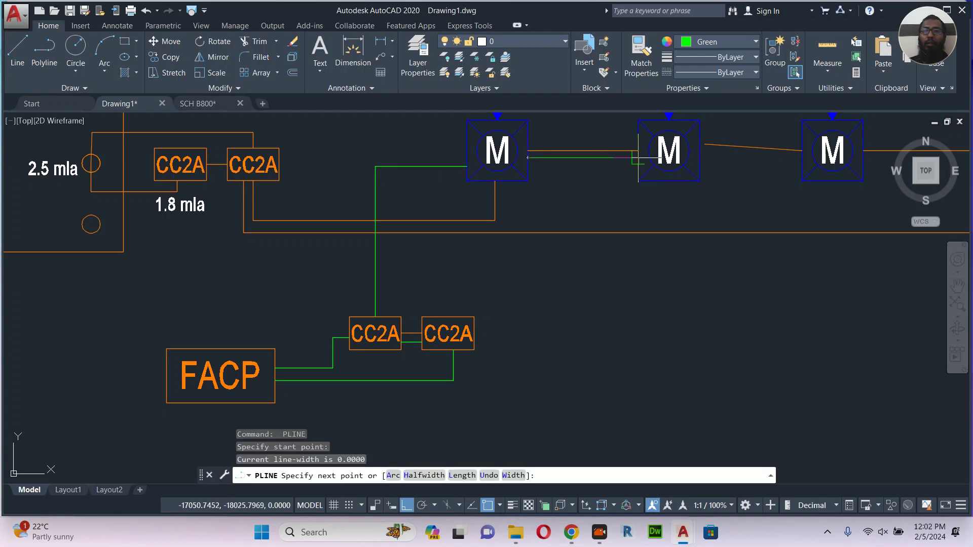
click(638, 158)
key(Escape)
Draw a green return polyline from the second M device's bottom edge down, across and into the first copied CC2A module's top edge.
key(Return)
click(669, 181)
click(662, 272)
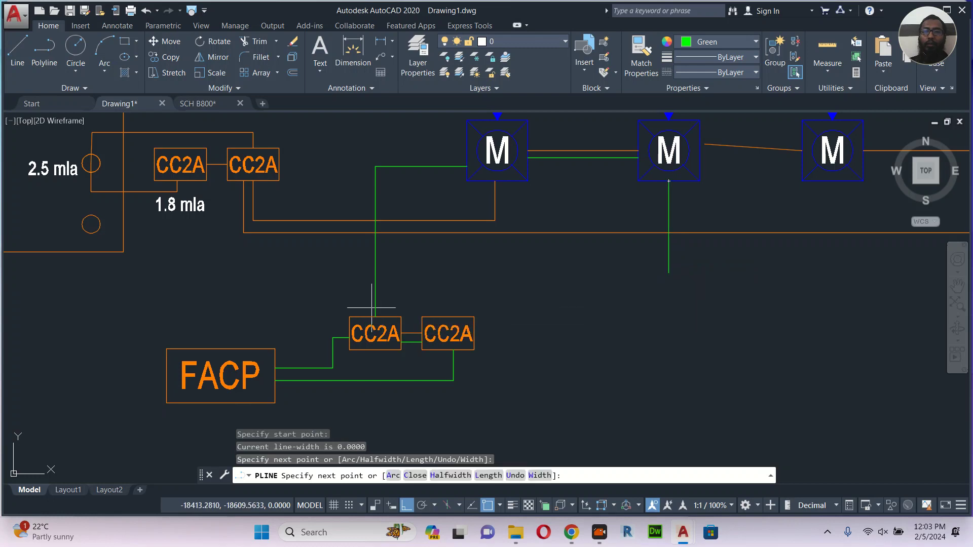
click(388, 292)
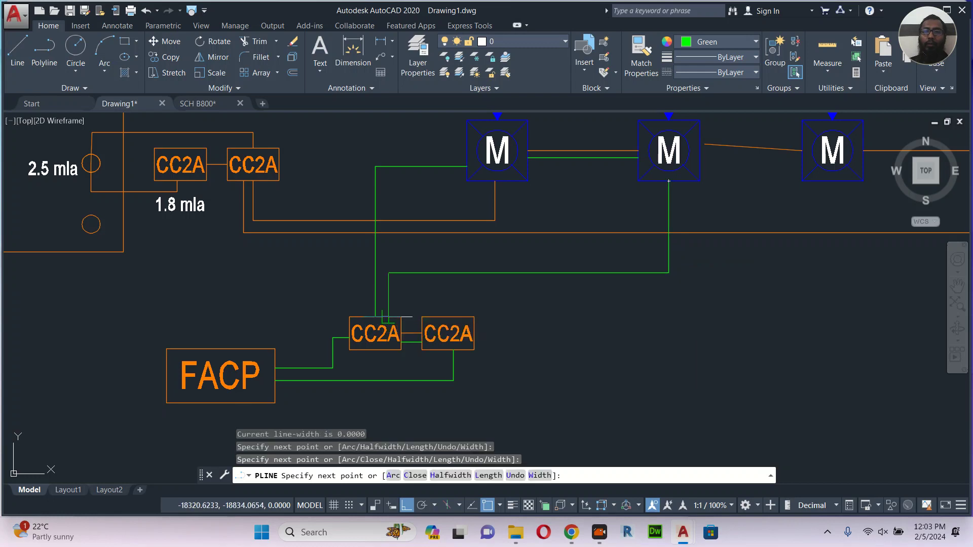
click(390, 317)
key(Escape)
Draw a green stepped polyline from the second copied CC2A module's right edge up to the third M device's left edge.
key(Return)
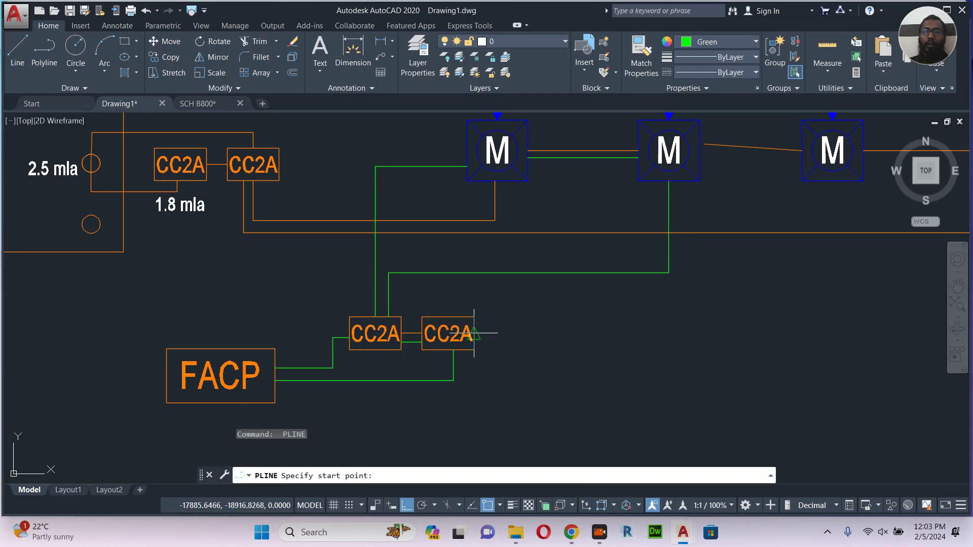
click(474, 333)
middle_drag(577, 328, 432, 333)
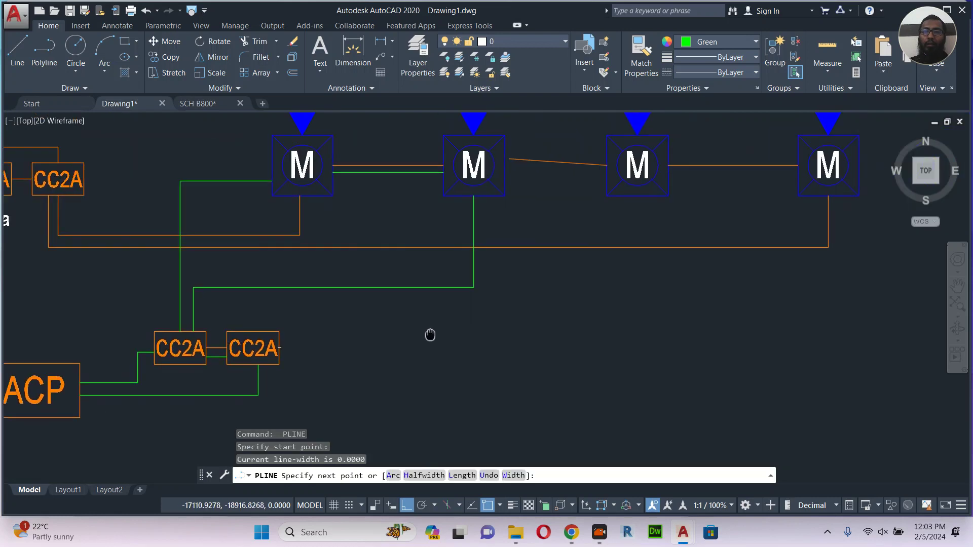
click(556, 334)
click(582, 184)
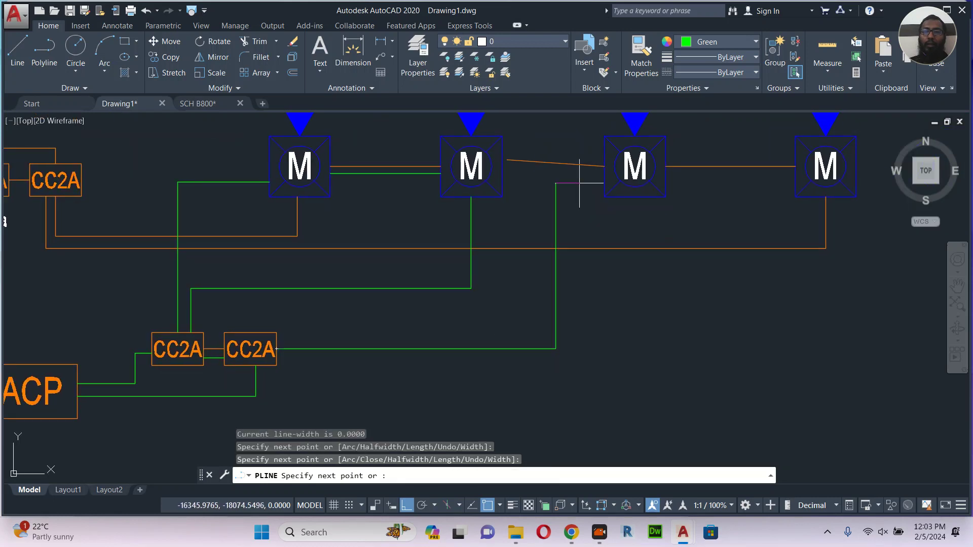
click(604, 183)
key(Escape)
Draw a green horizontal polyline linking the third and fourth M devices below their orange link.
key(Return)
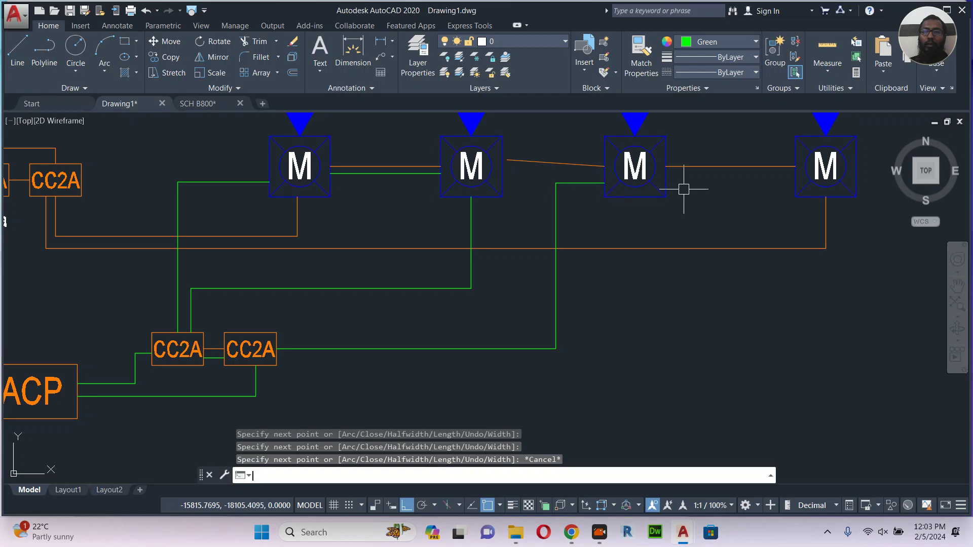
click(663, 185)
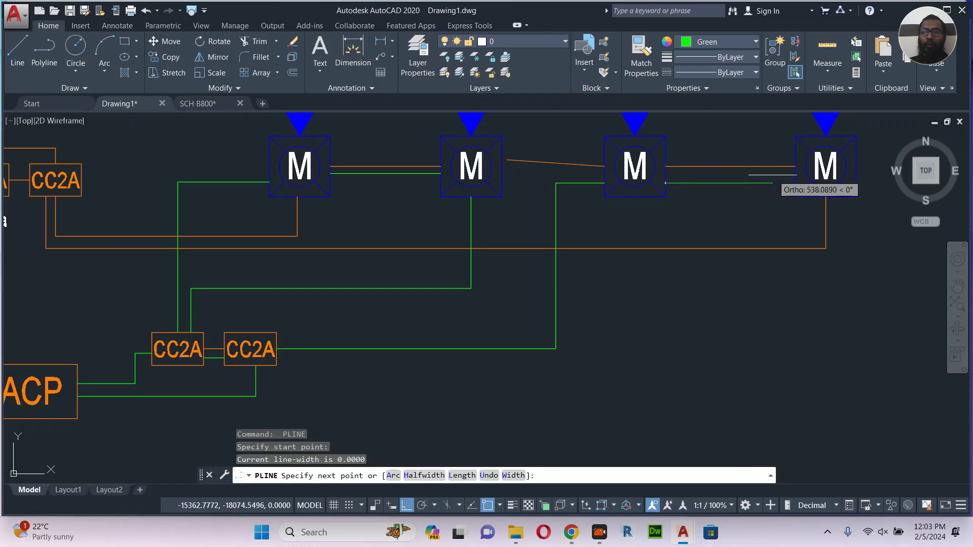
click(794, 184)
key(Escape)
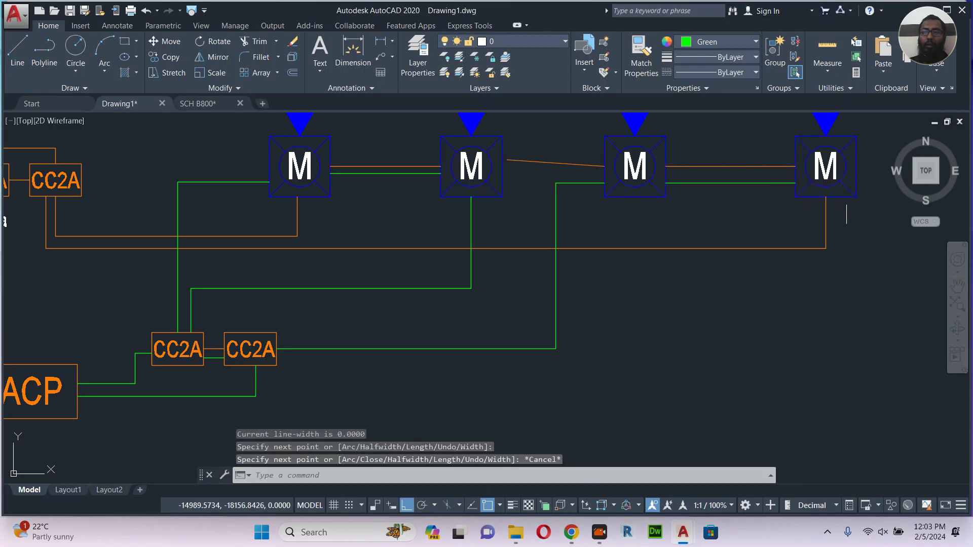
Draw a green return polyline from the fourth M device's bottom edge down and back to the second copied CC2A module's right edge.
key(Return)
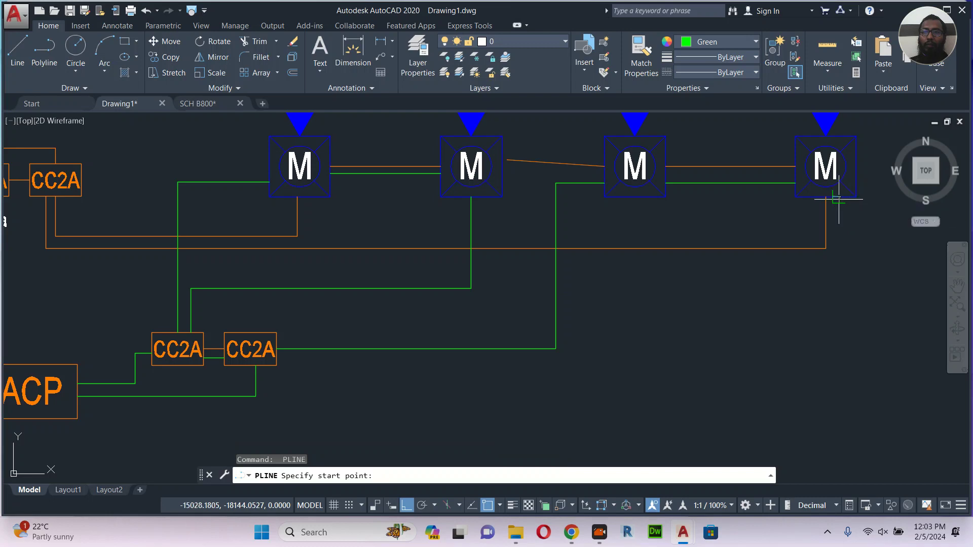
click(839, 199)
click(839, 340)
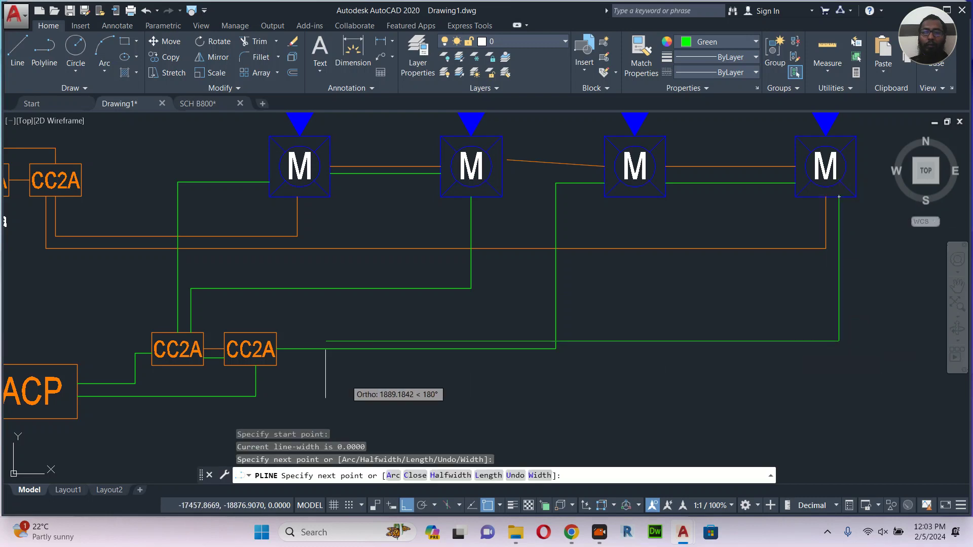
scroll(268, 342, up, 2)
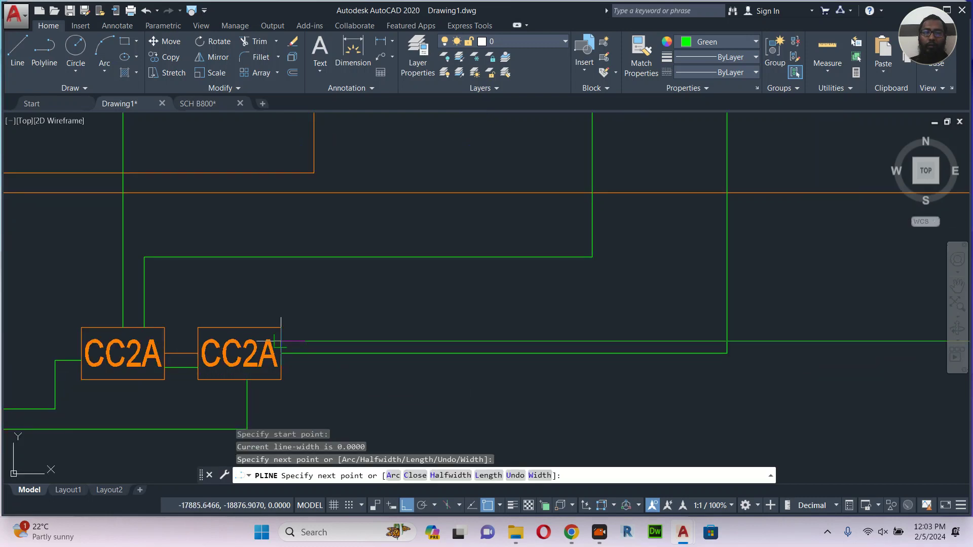
click(281, 341)
key(Escape)
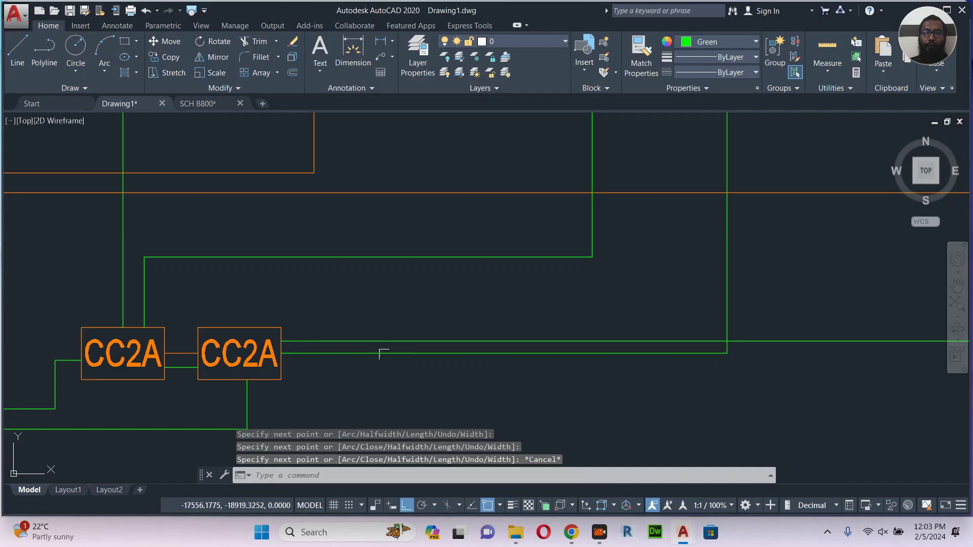
Move the horizontal run of the third M device's green feed up, just above the fourth device's return line.
click(382, 353)
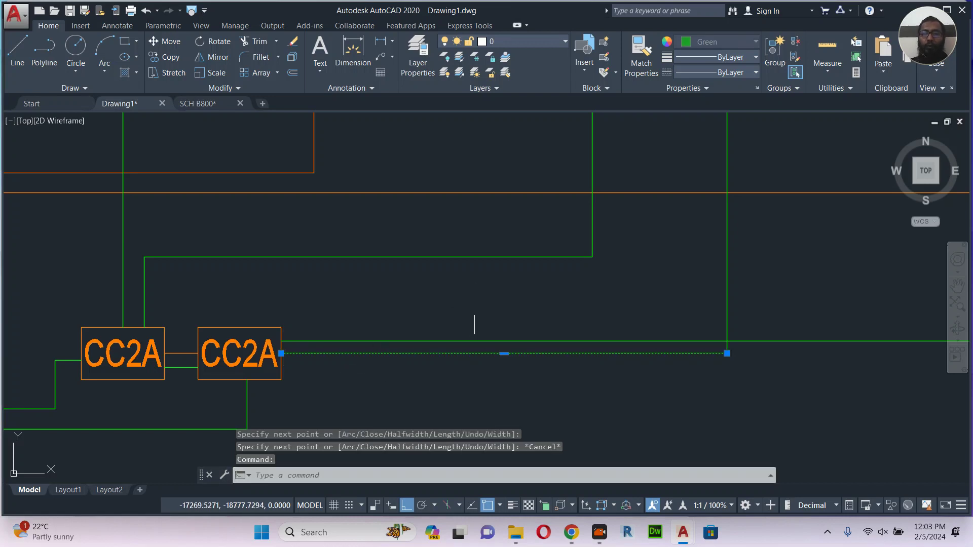
text(m)
key(Return)
click(489, 291)
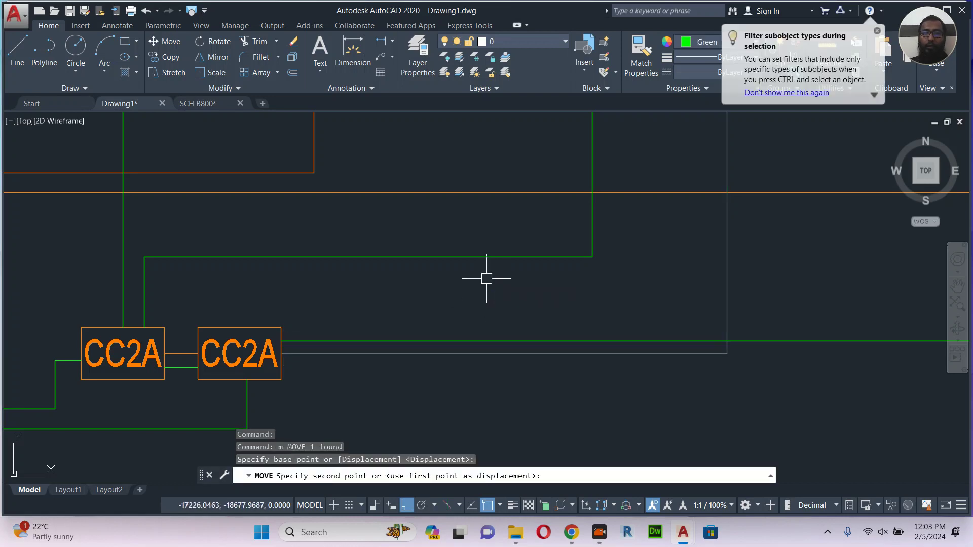
key(Escape)
scroll(456, 287, down, 5)
scroll(456, 348, up, 3)
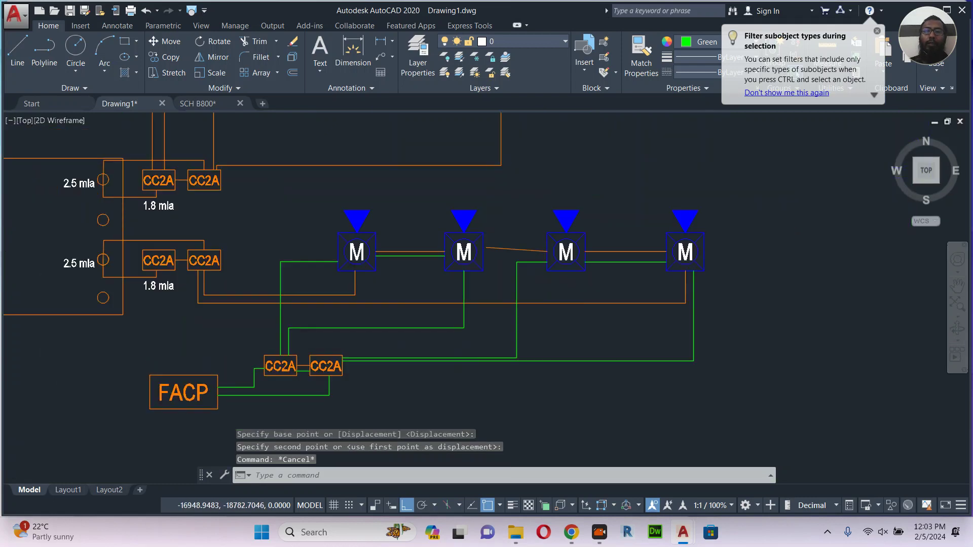
Review the CC2A, M device and FACP wiring schematic, and examine the dashed device wiring on the floor plan.
scroll(471, 346, down, 2)
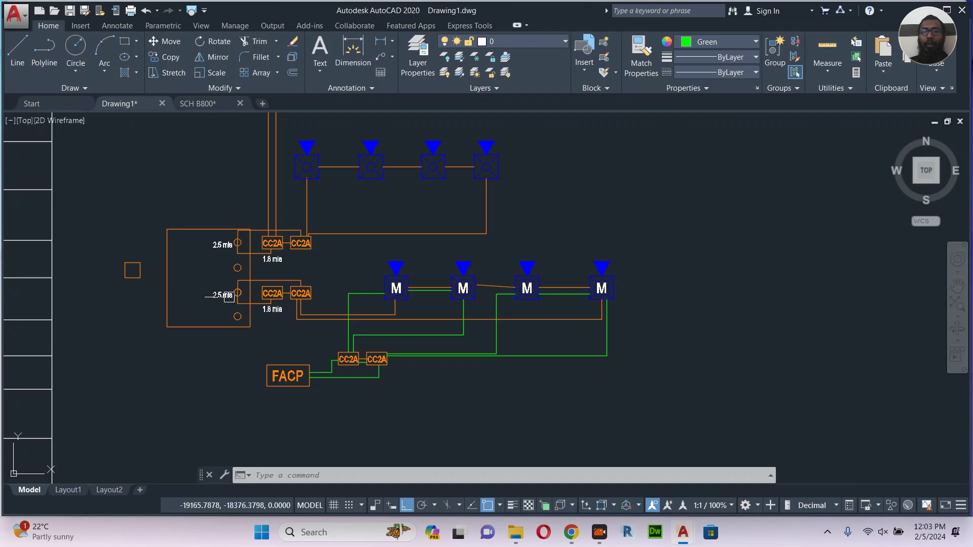
mouse_move(221, 293)
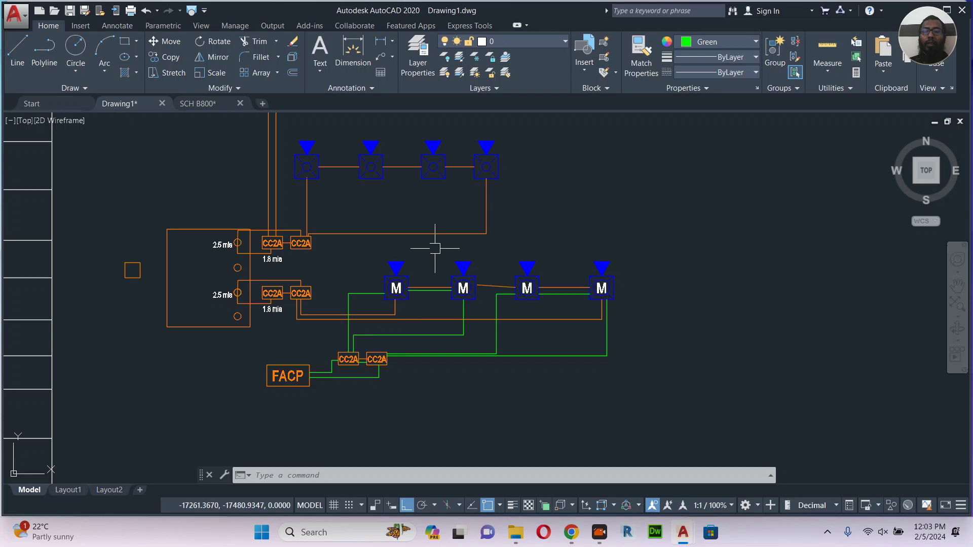
middle_drag(434, 250, 437, 259)
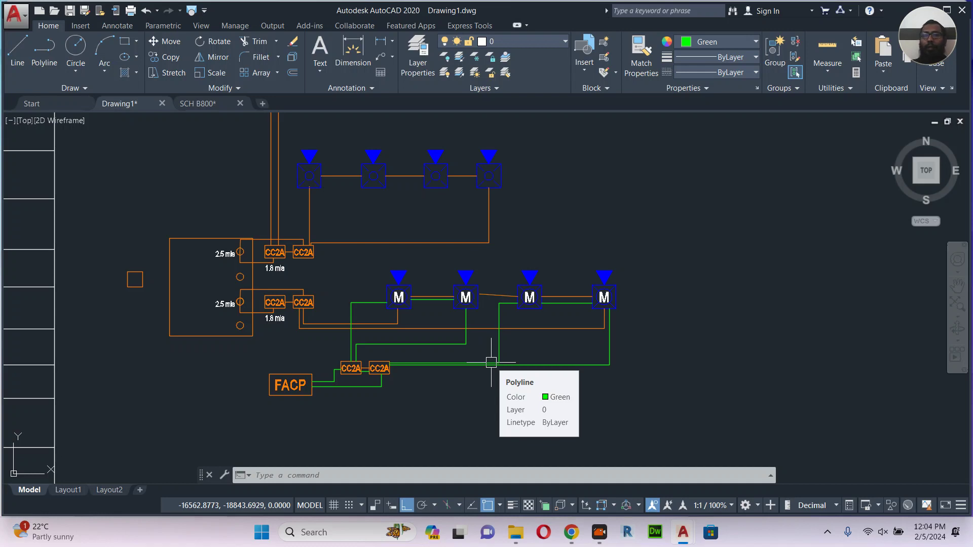
middle_drag(253, 293, 290, 314)
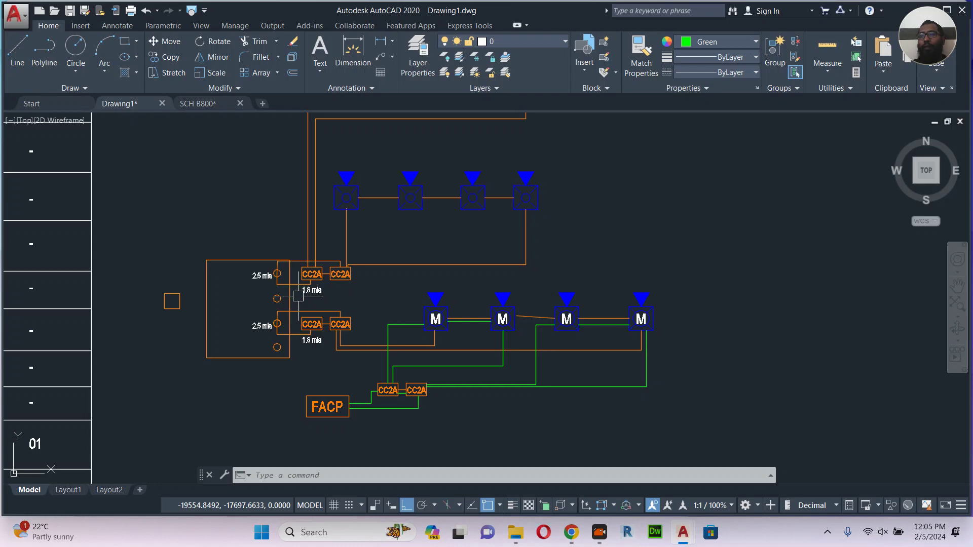
scroll(445, 285, down, 4)
middle_drag(596, 295, 13, 329)
middle_drag(402, 251, 620, 420)
scroll(292, 198, up, 2)
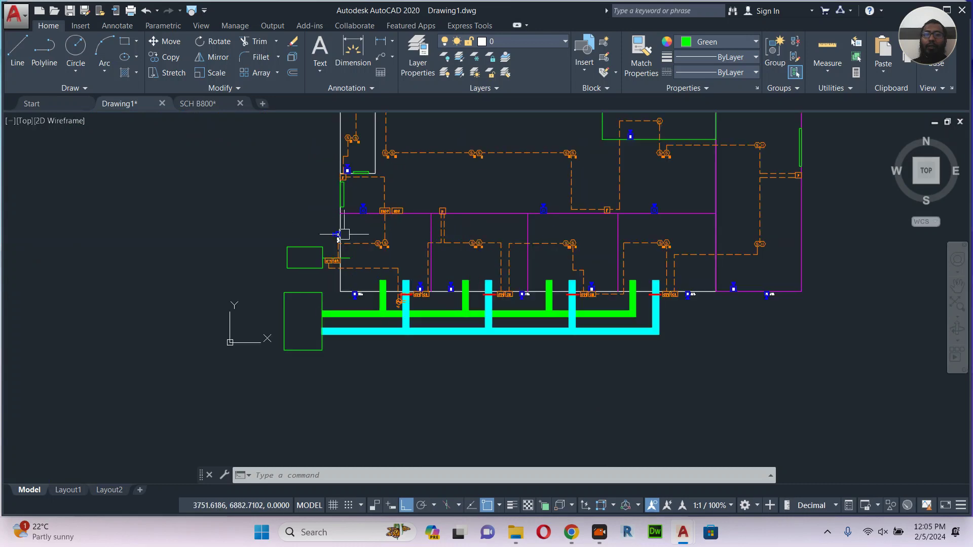
middle_drag(452, 246, 459, 287)
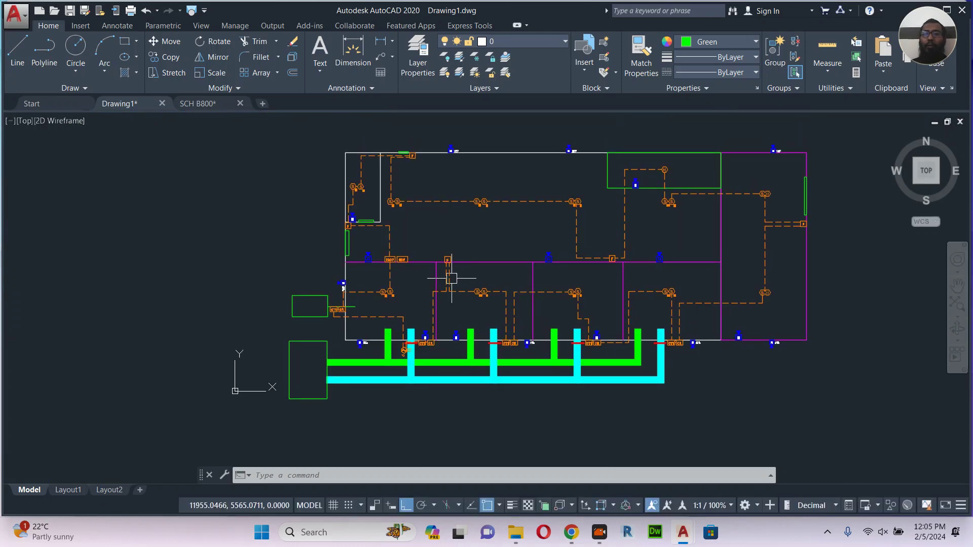
mouse_move(383, 295)
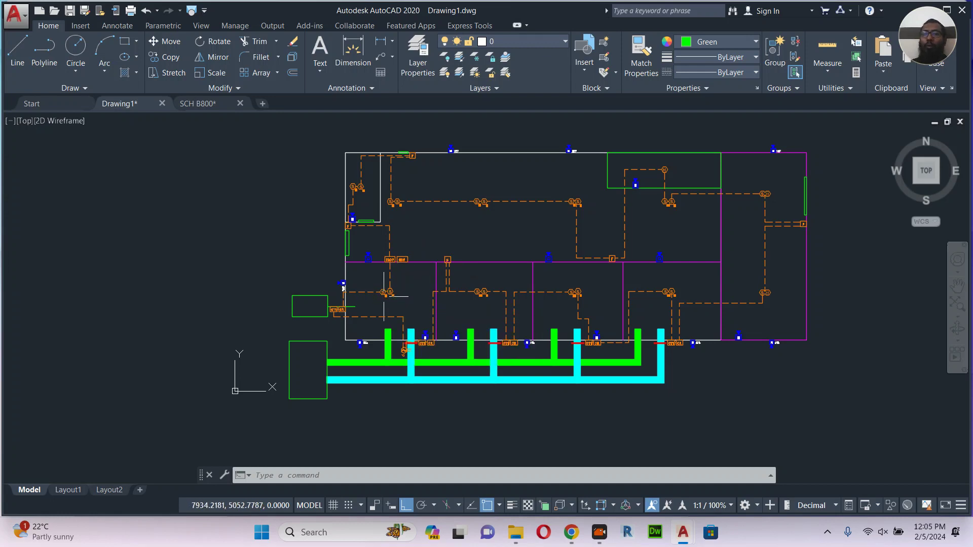
mouse_move(421, 338)
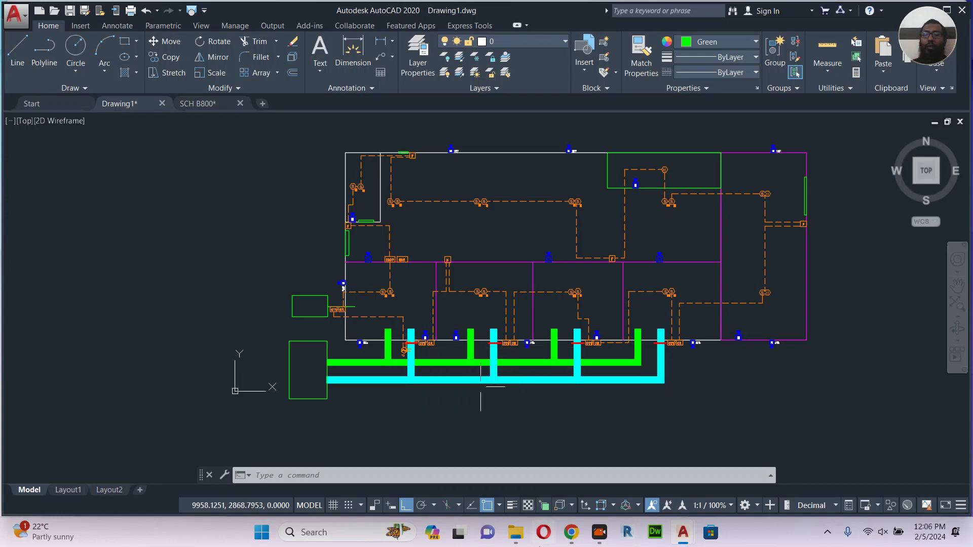
Switch to Chrome, close the Hochiki sounder strobe page and bring up the Google image results for smoke detector base.
click(571, 533)
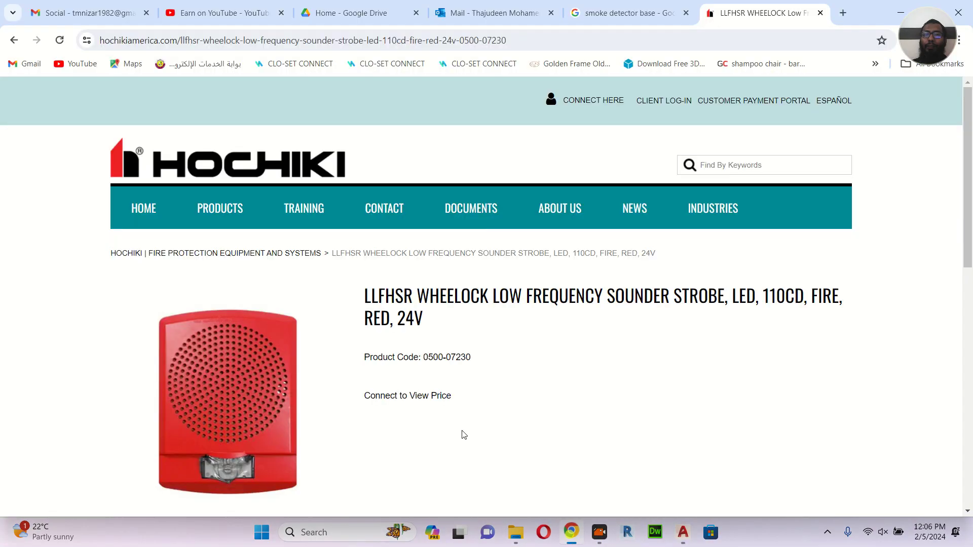
click(528, 37)
click(539, 41)
drag(541, 41, 91, 40)
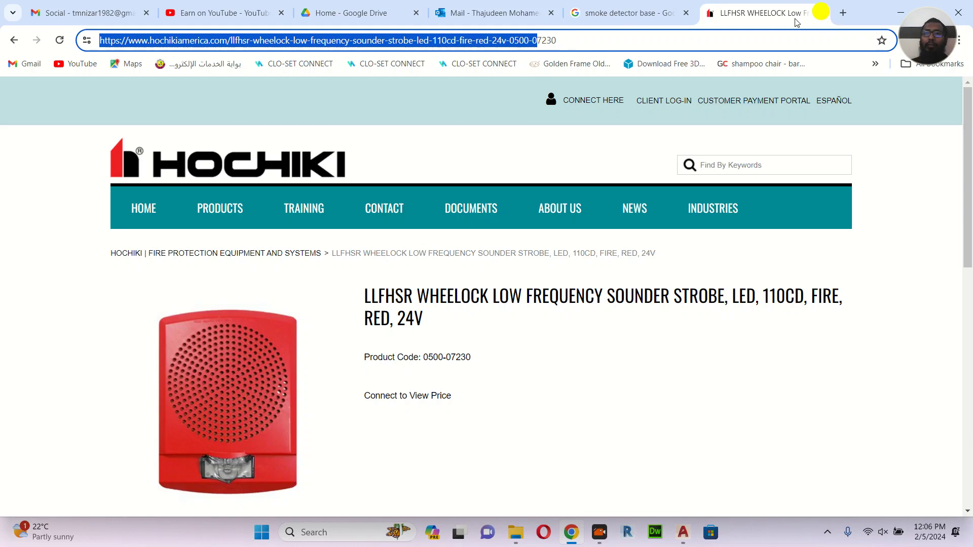
click(821, 12)
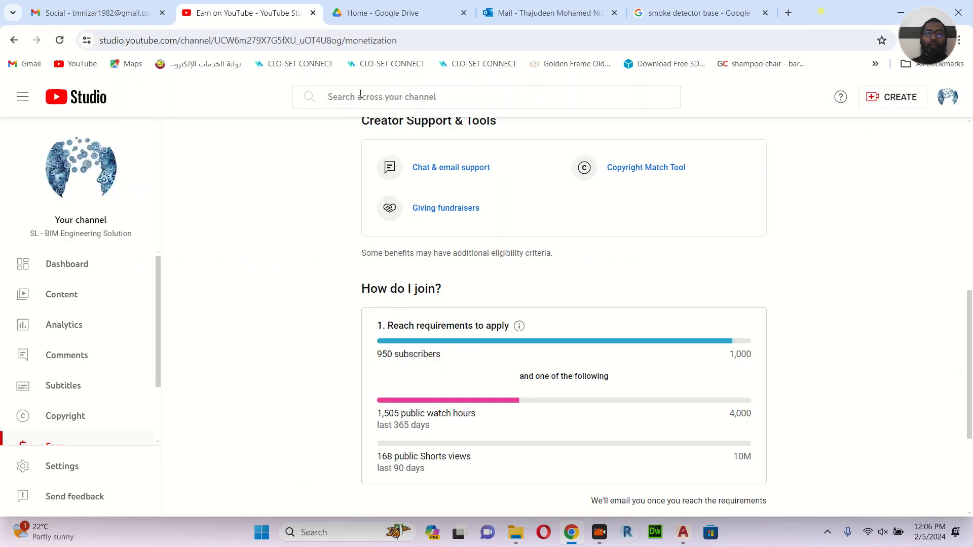
click(697, 13)
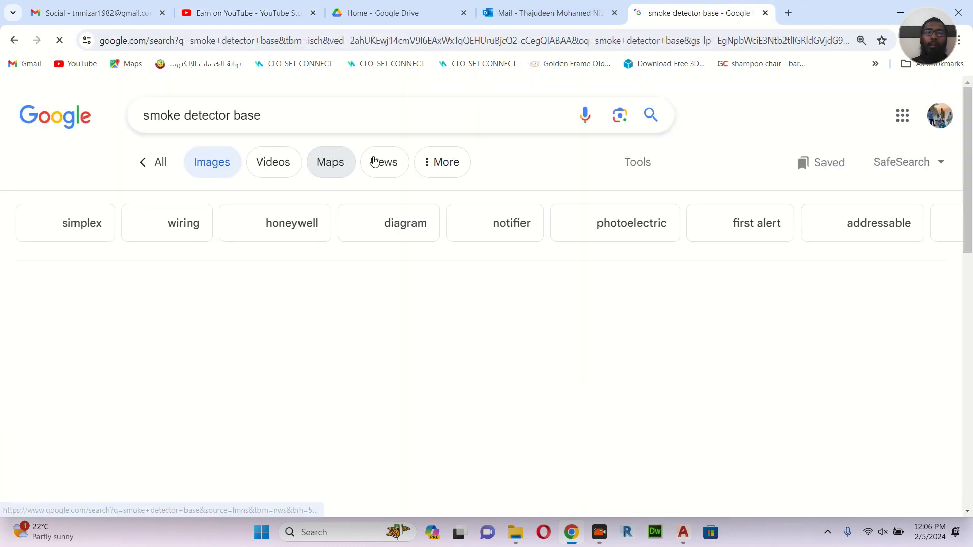
Replace the smoke detector base query with a Google Images search for "mimic panel".
drag(278, 115, 126, 119)
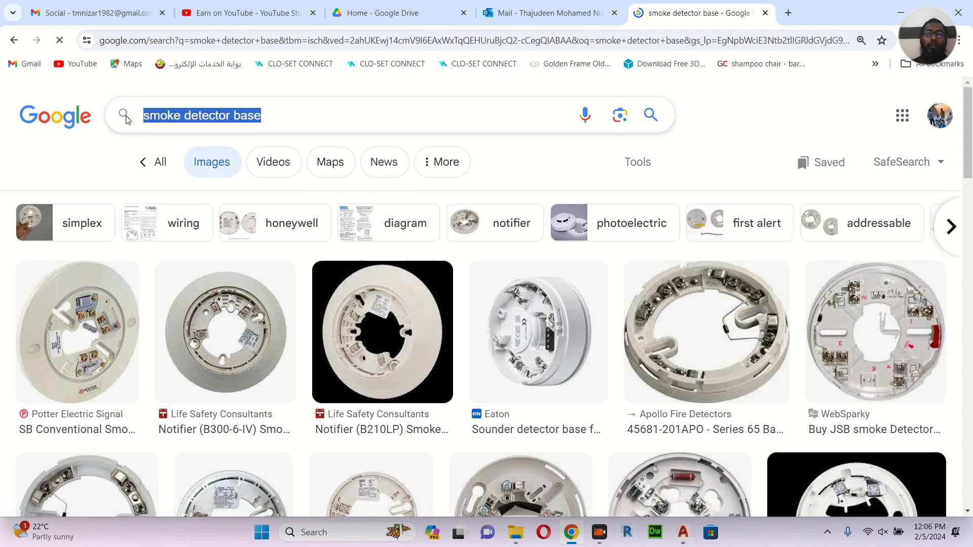
text(mimi)
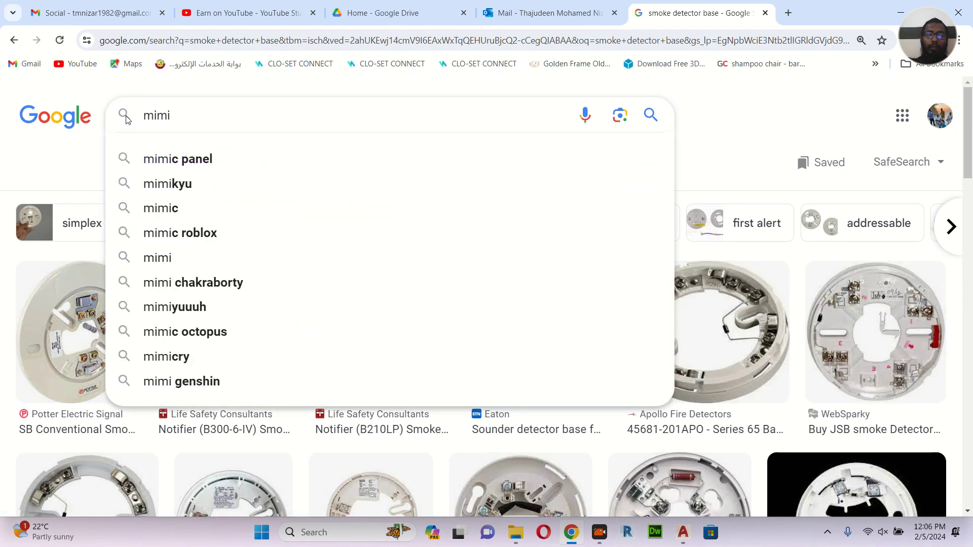
text(c)
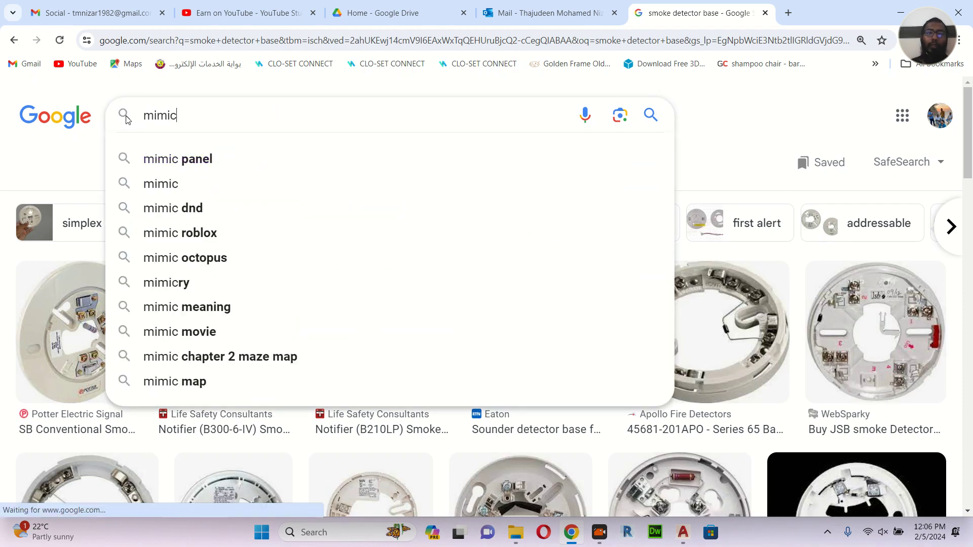
click(178, 158)
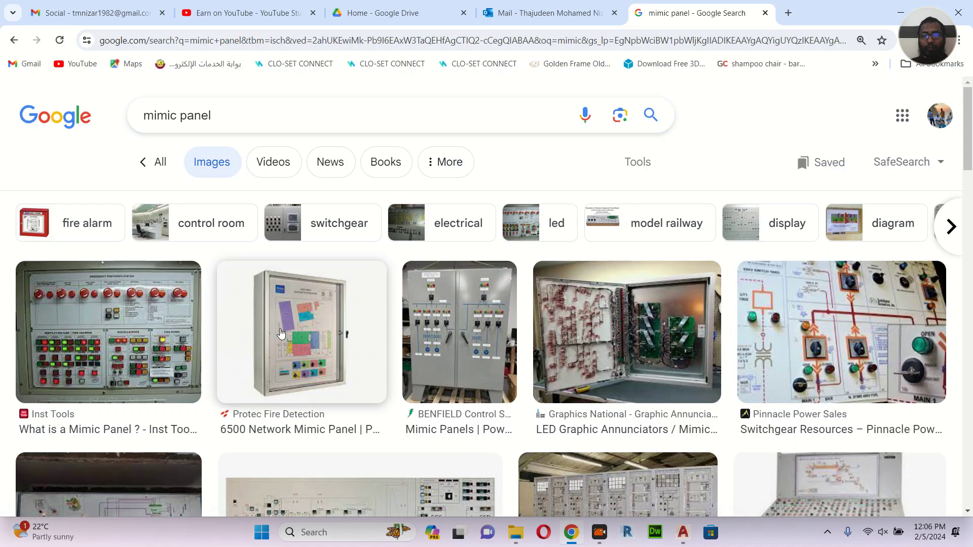
Browse the mimic panel images and preview the Protec 6500 network, Invotec and Tan Swa 4th-floor panels.
click(279, 333)
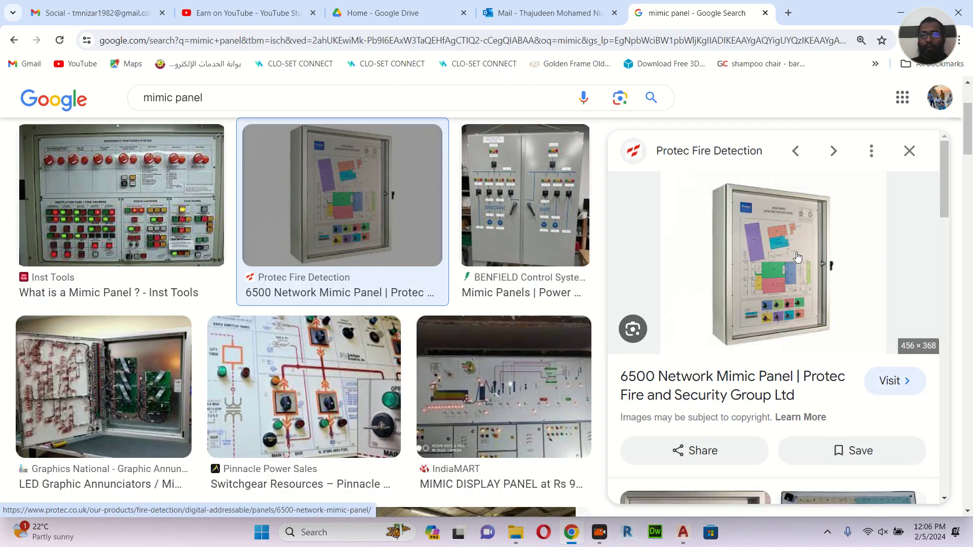
scroll(797, 257, down, 3)
scroll(364, 309, down, 6)
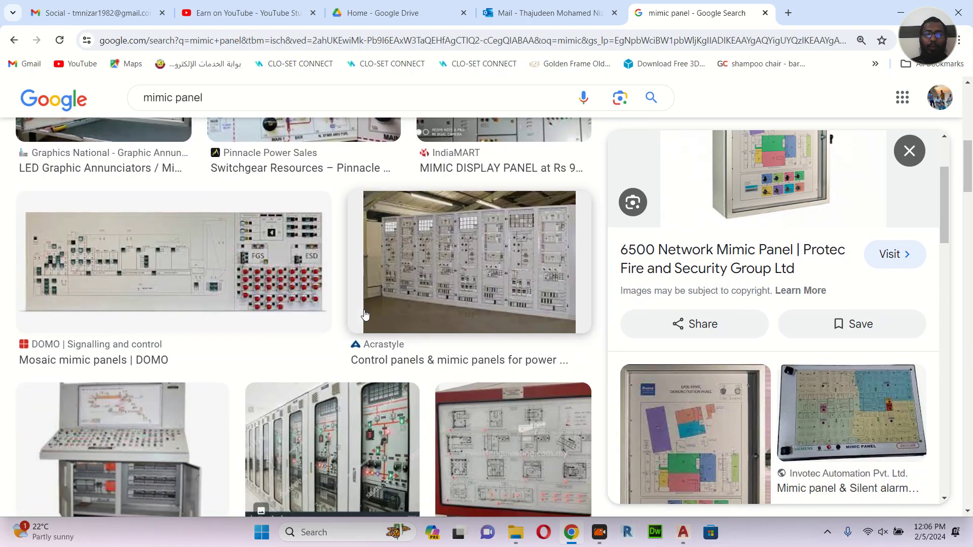
scroll(364, 314, down, 3)
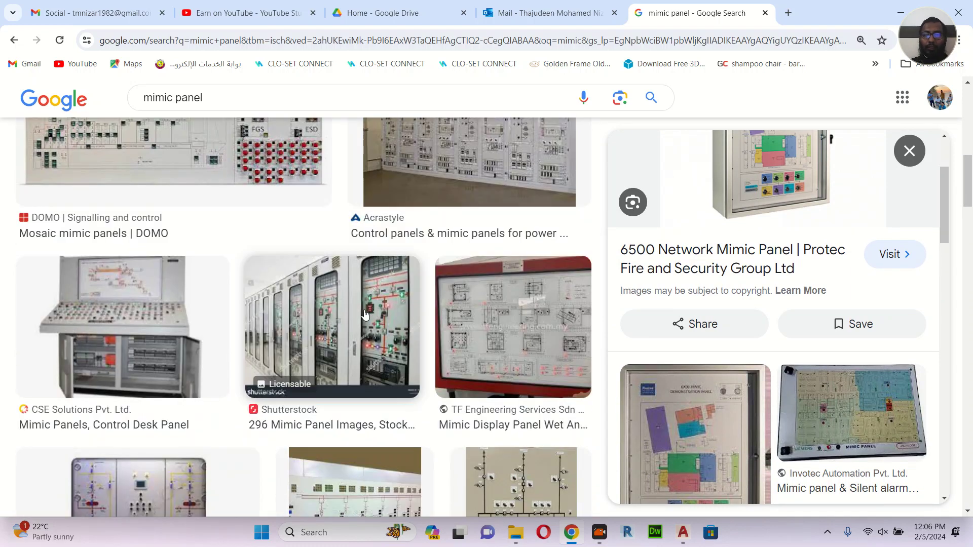
scroll(364, 315, down, 2)
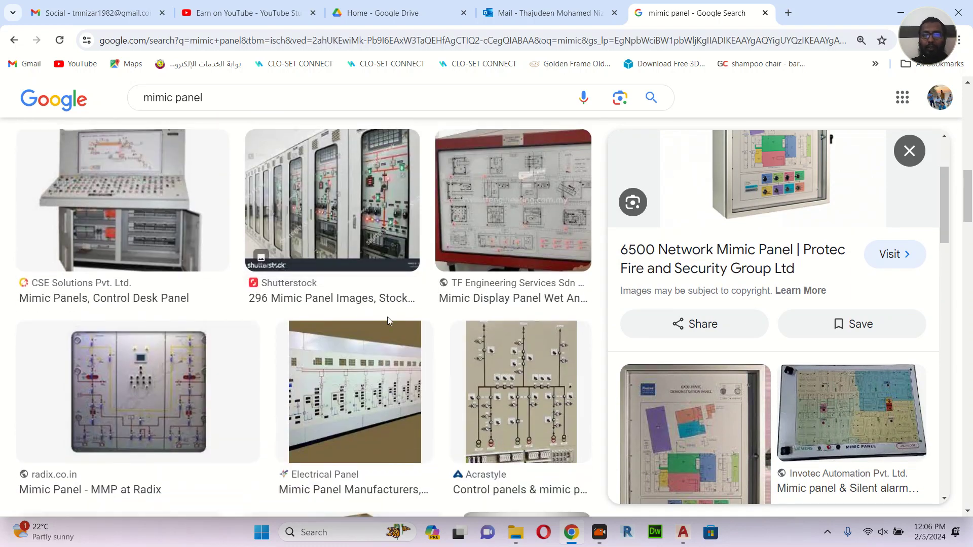
click(827, 398)
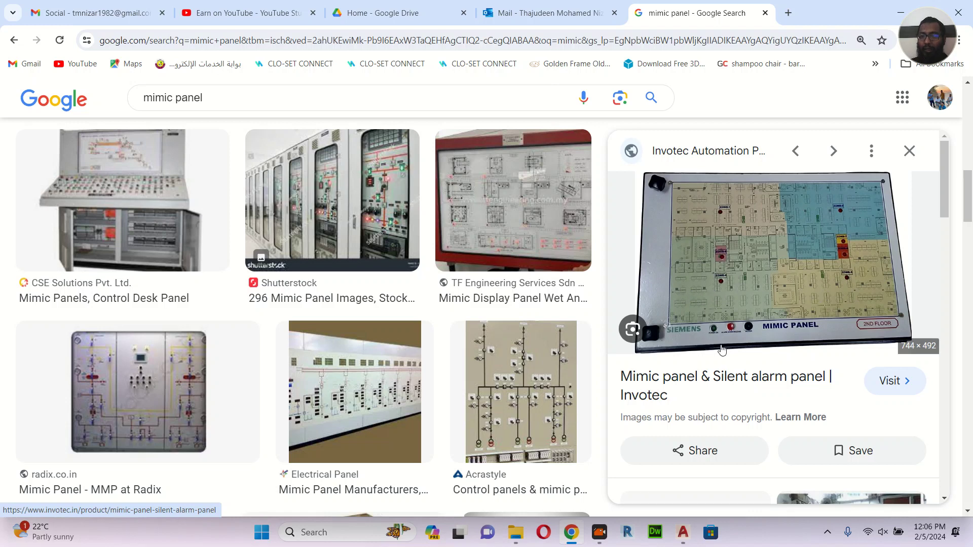
scroll(487, 264, down, 5)
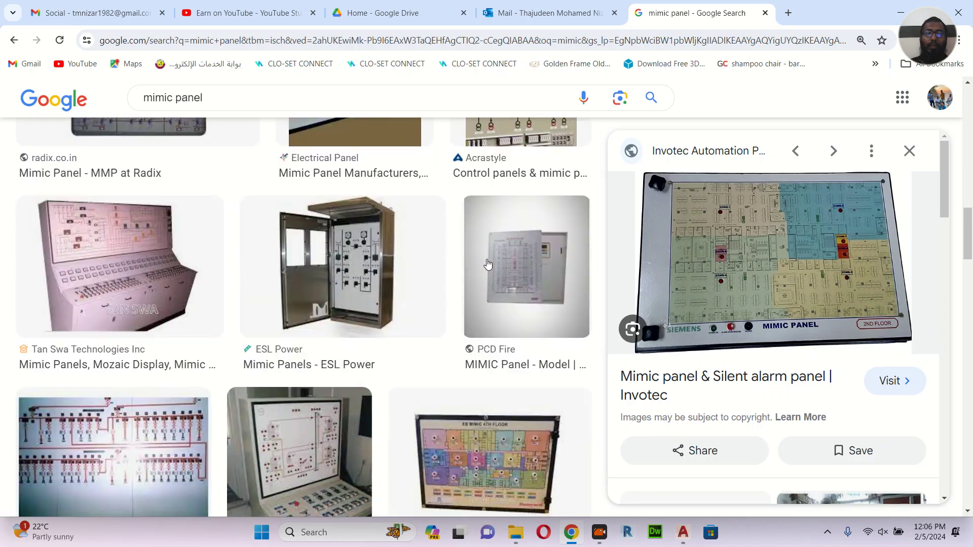
scroll(488, 263, down, 1)
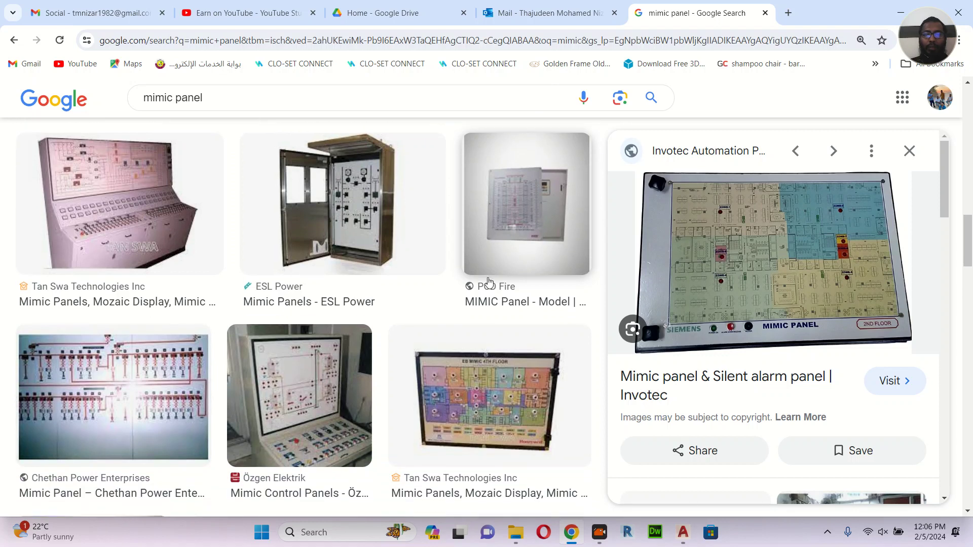
click(510, 374)
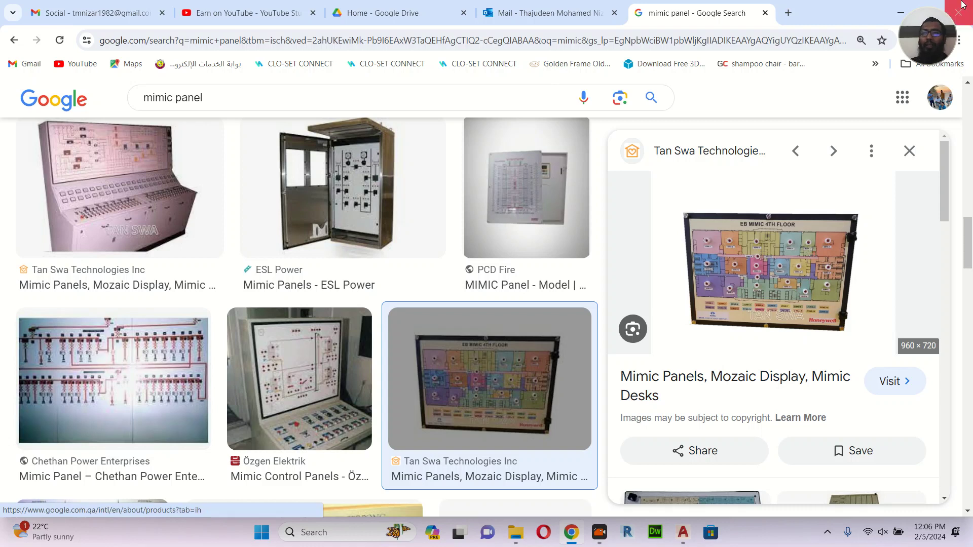
Switch back to AutoCAD and copy the MIMIC panel symbol from the legend table with a base point beside it.
click(901, 13)
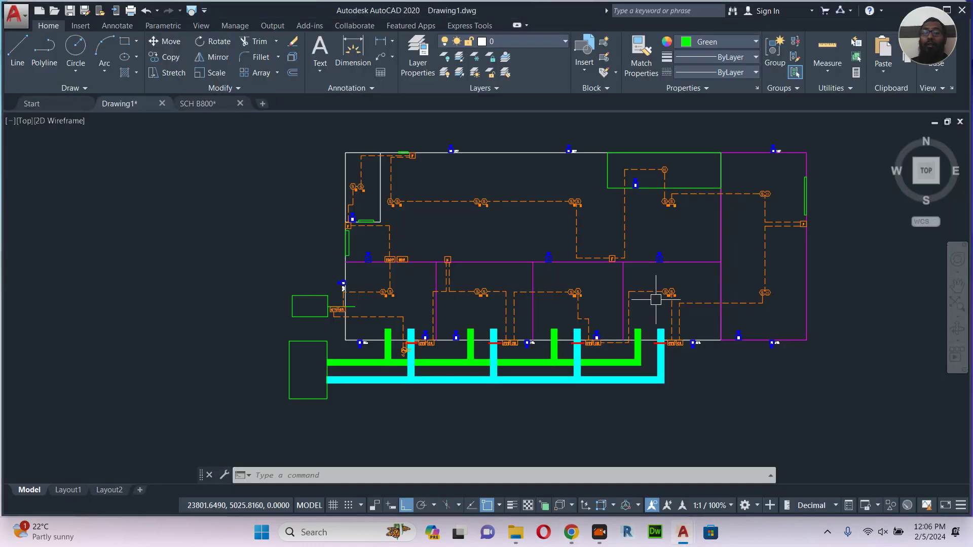
scroll(658, 299, down, 2)
middle_drag(318, 352, 325, 282)
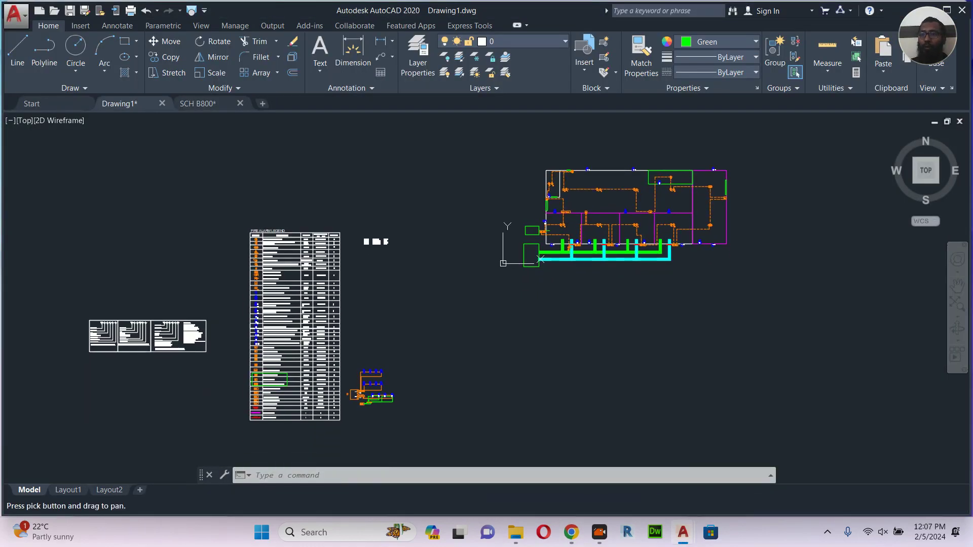
scroll(353, 426, up, 8)
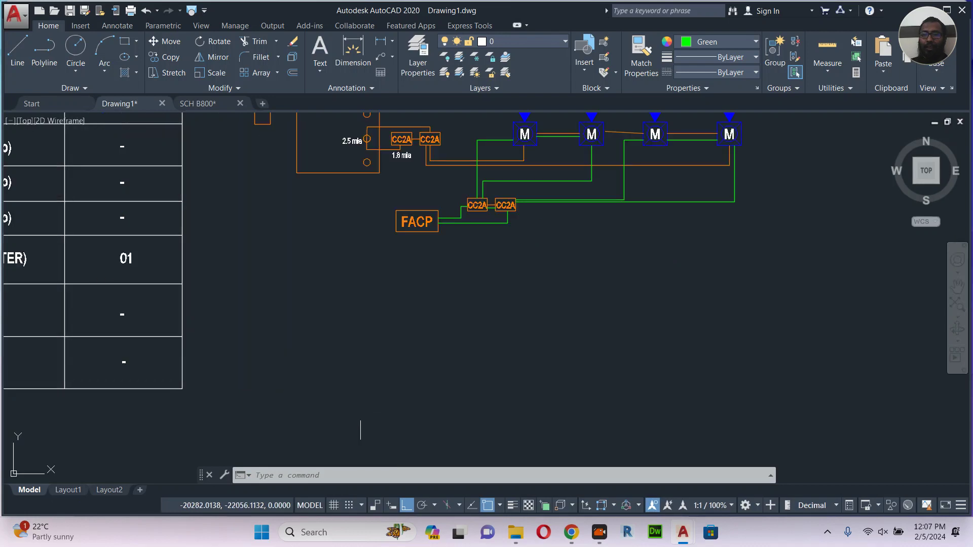
mouse_move(347, 382)
middle_down()
mouse_move(773, 305)
mouse_move(834, 310)
middle_up()
middle_drag(524, 303, 860, 382)
scroll(122, 161, up, 2)
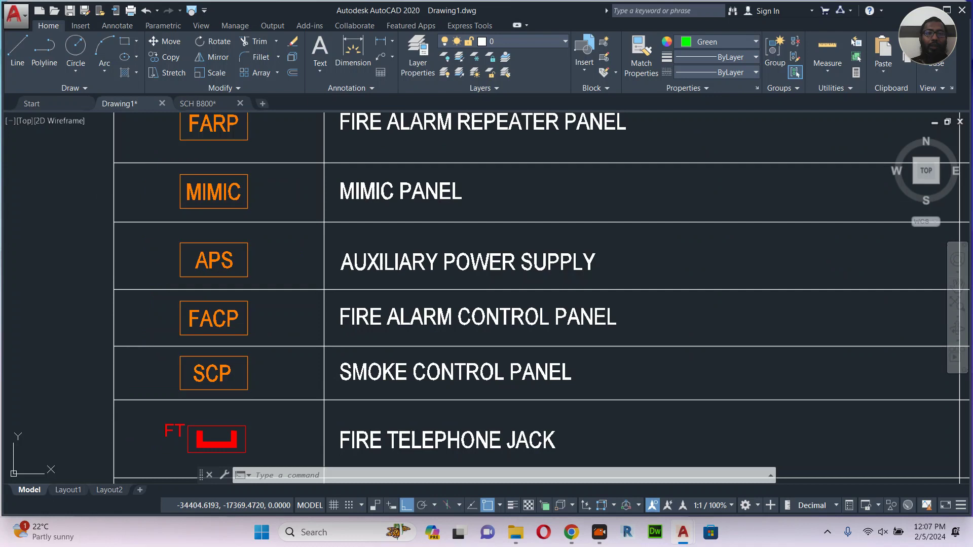
scroll(244, 167, up, 2)
click(311, 162)
click(131, 238)
key(ctrl+shift+c)
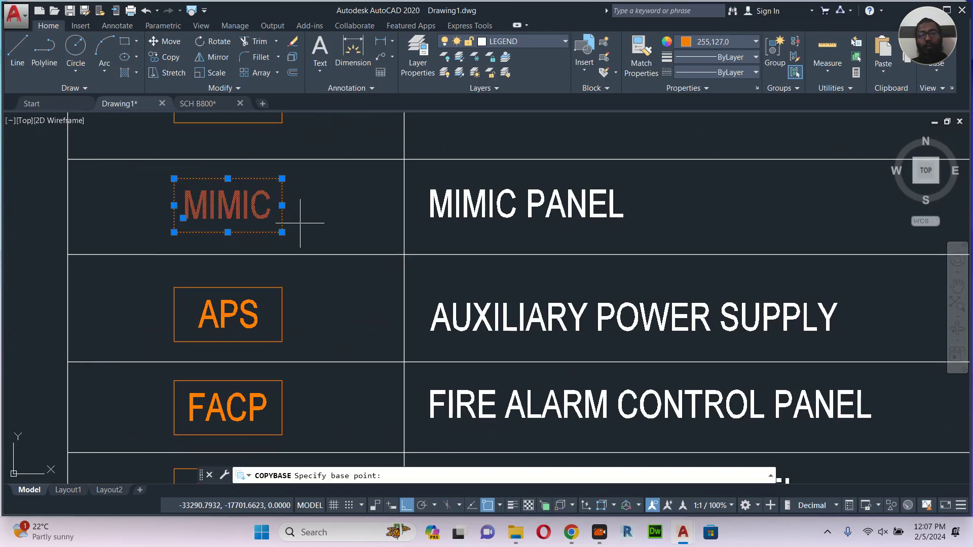
click(299, 223)
Paste the MIMIC symbol into the schematic, level with the FACP box and below the large panel rectangle.
scroll(300, 233, down, 4)
middle_drag(421, 253, 79, 279)
middle_drag(651, 360, 578, 350)
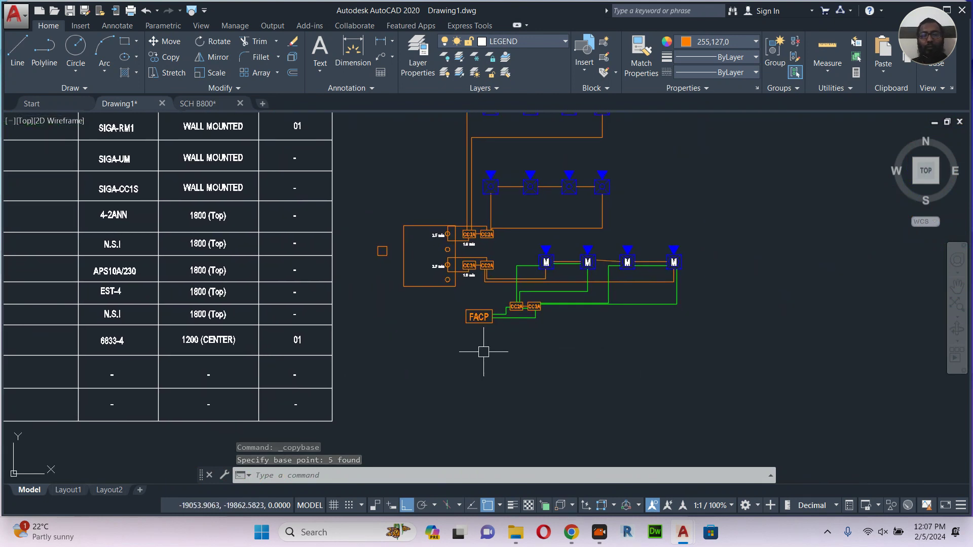
key(ctrl+shift+v)
scroll(483, 352, up, 4)
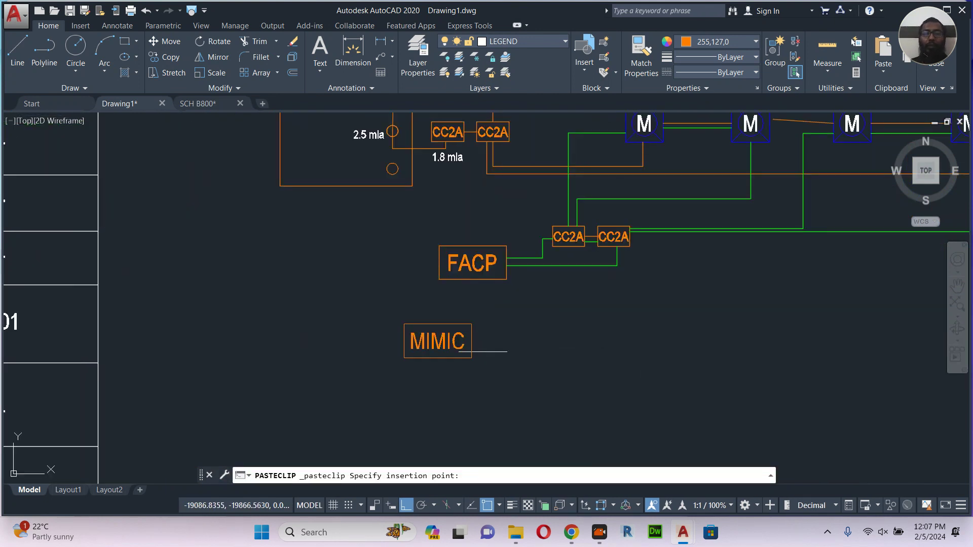
click(393, 273)
Draw a green polyline from the lowest circle of the large panel down and across to the MIMIC box's right edge.
middle_drag(383, 225, 456, 297)
text(pl)
key(Return)
scroll(465, 255, up, 2)
scroll(469, 248, up, 2)
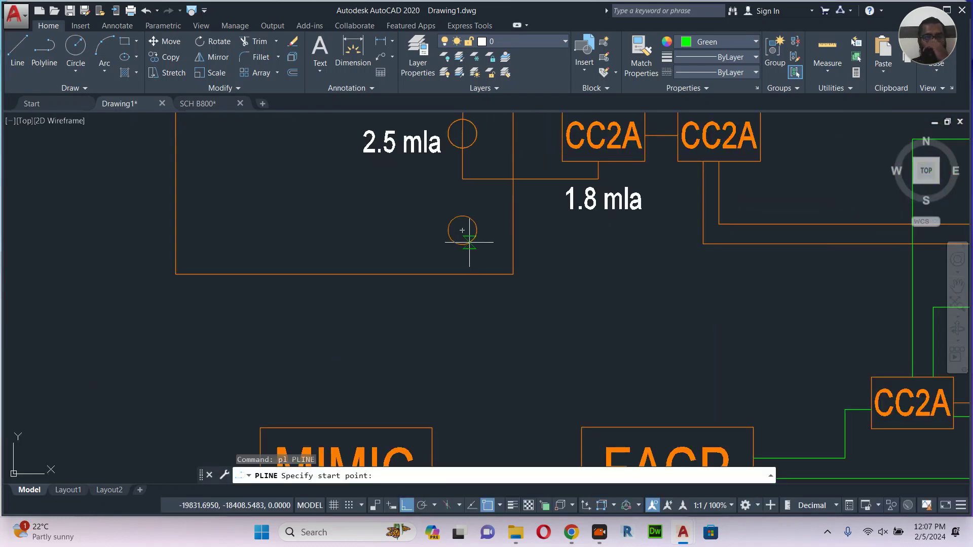
click(458, 229)
middle_drag(460, 362, 477, 253)
click(466, 335)
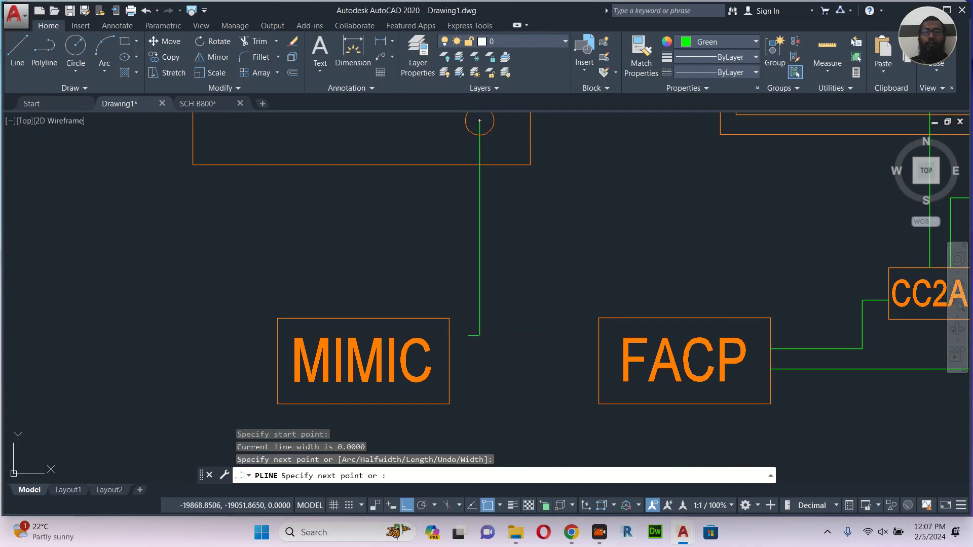
click(449, 336)
key(Escape)
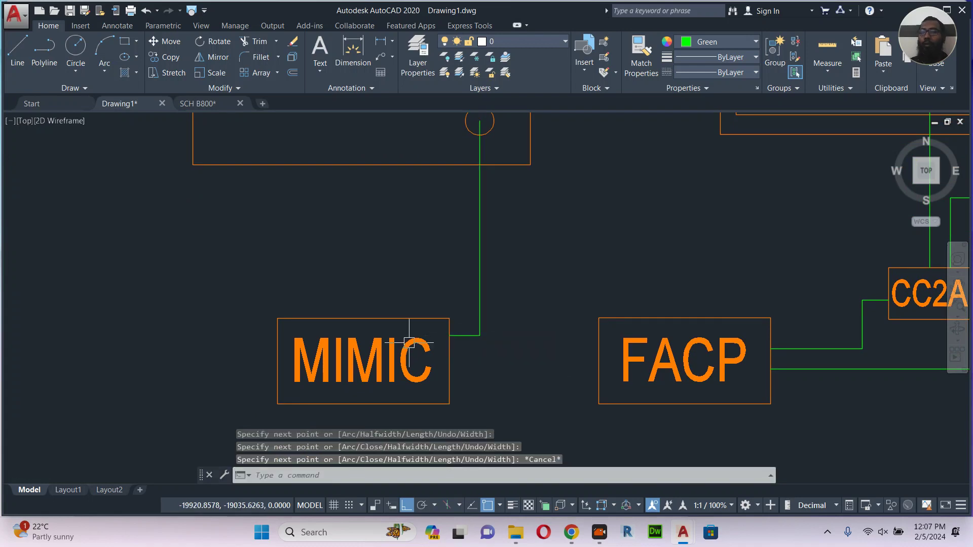
Copy the FARP fire alarm repeater panel symbol from the legend table with a base point.
scroll(410, 342, down, 2)
middle_drag(523, 274, 534, 345)
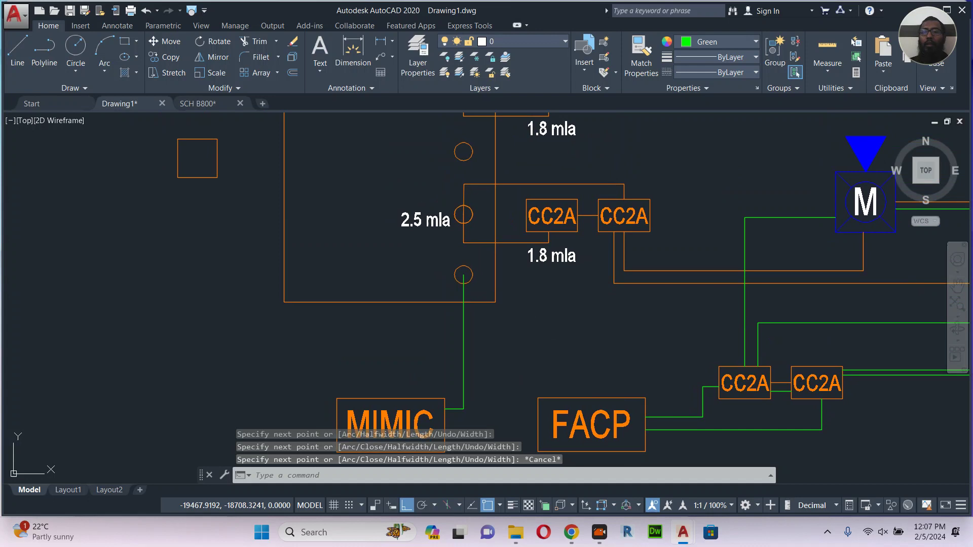
scroll(530, 338, down, 1)
scroll(530, 338, down, 3)
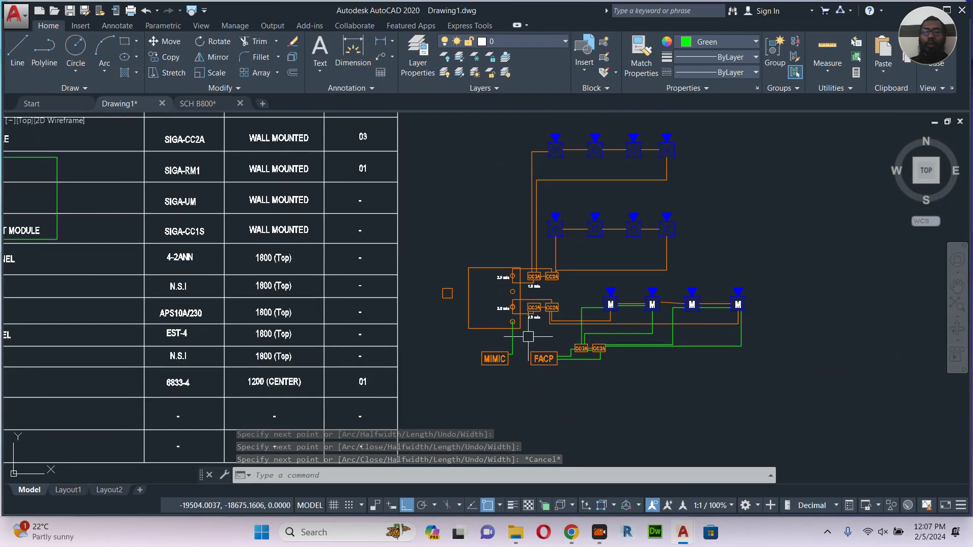
scroll(490, 307, down, 2)
middle_drag(491, 307, 658, 273)
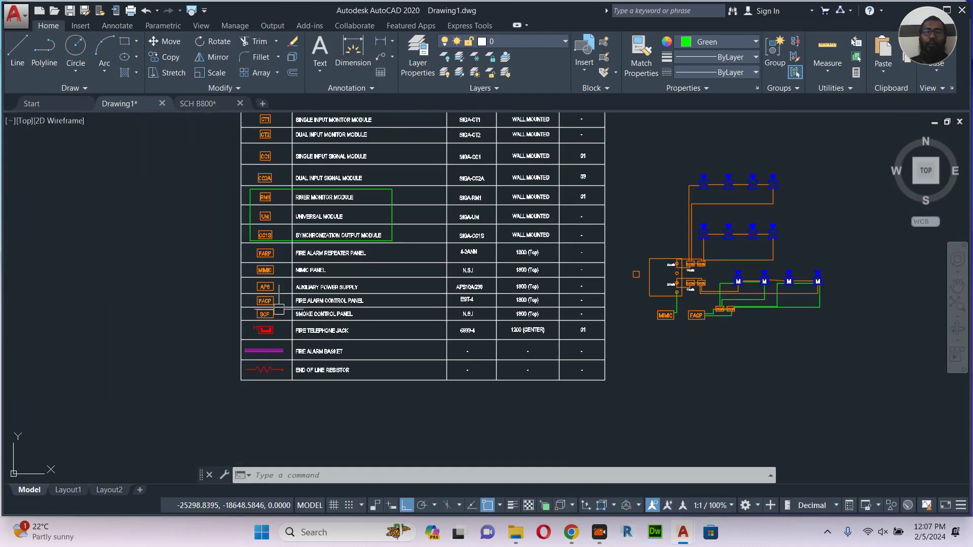
scroll(253, 309, up, 9)
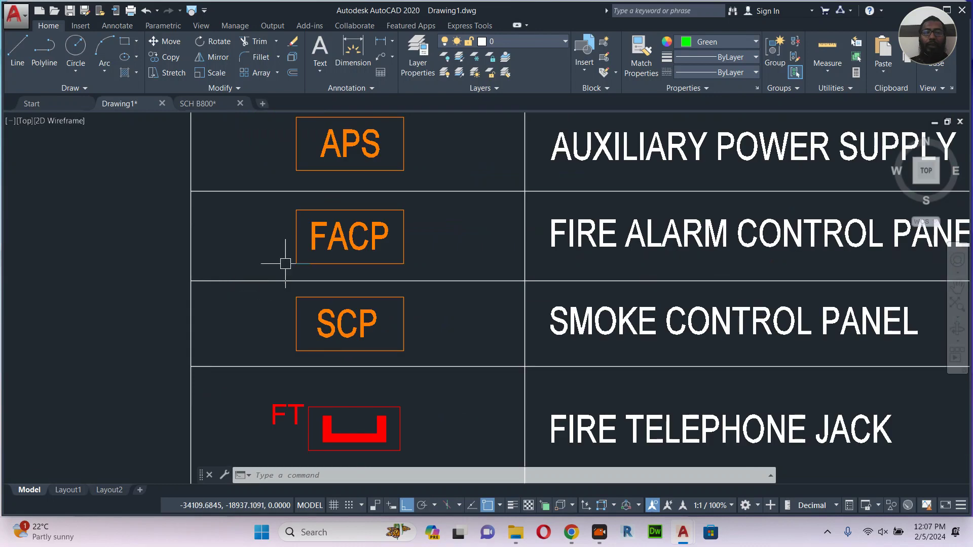
middle_drag(480, 200, 330, 238)
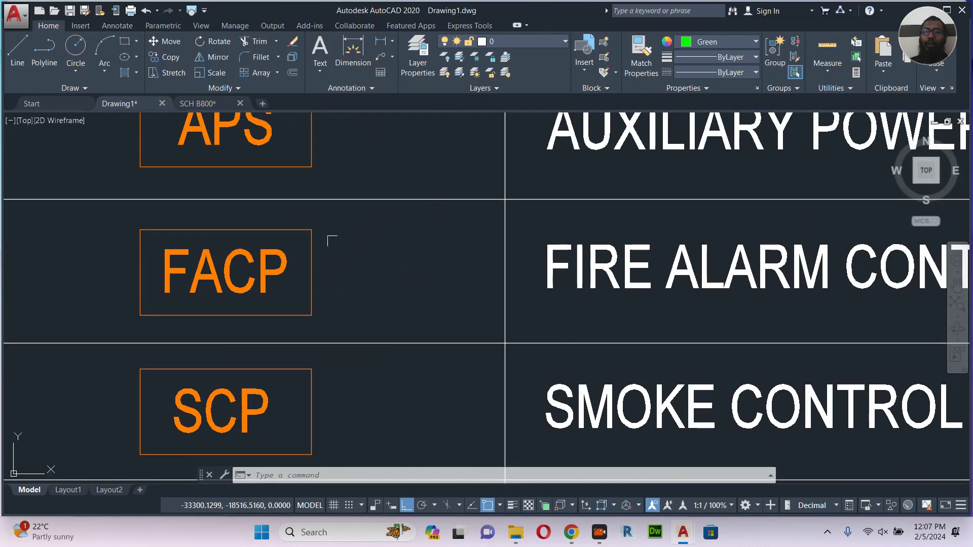
scroll(338, 259, down, 4)
mouse_move(512, 246)
middle_down()
mouse_move(487, 325)
mouse_move(485, 433)
middle_up()
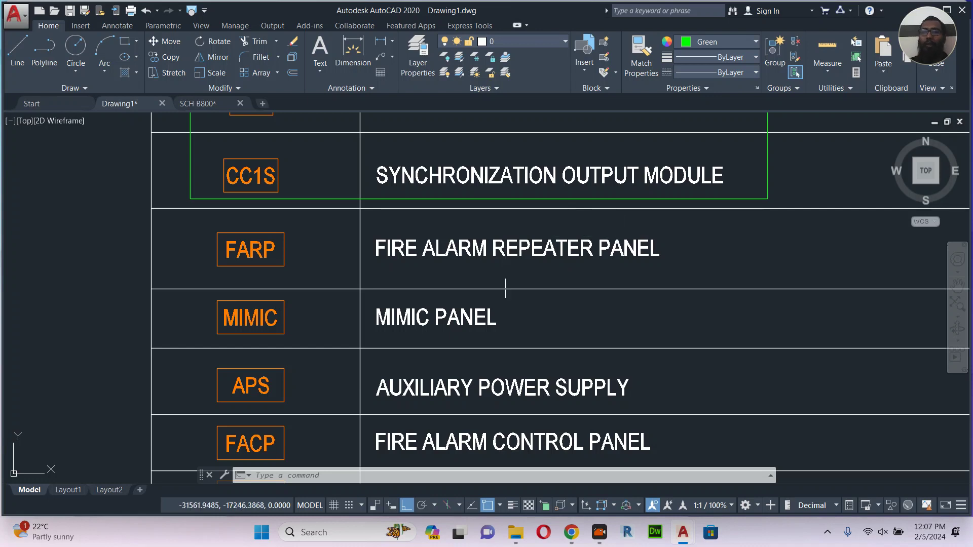
click(292, 223)
click(201, 271)
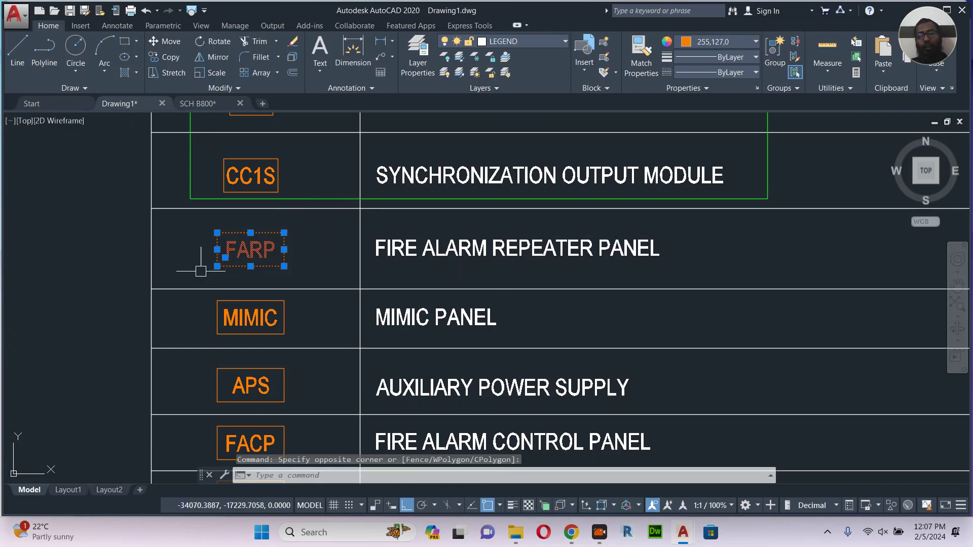
key(ctrl+shift+c)
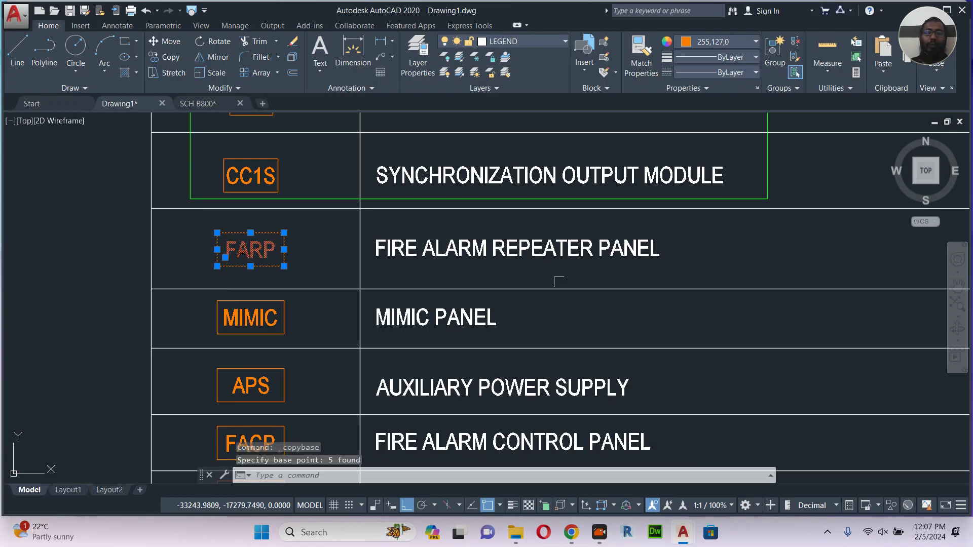
Paste the FARP symbol as a block into the schematic, up and to the left of the MIMIC box.
scroll(413, 291, down, 4)
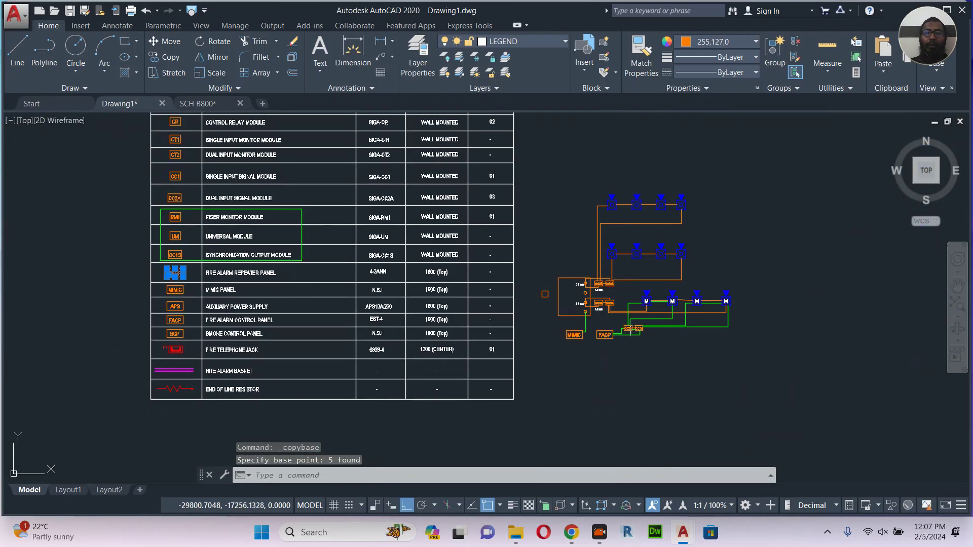
middle_drag(755, 365, 688, 360)
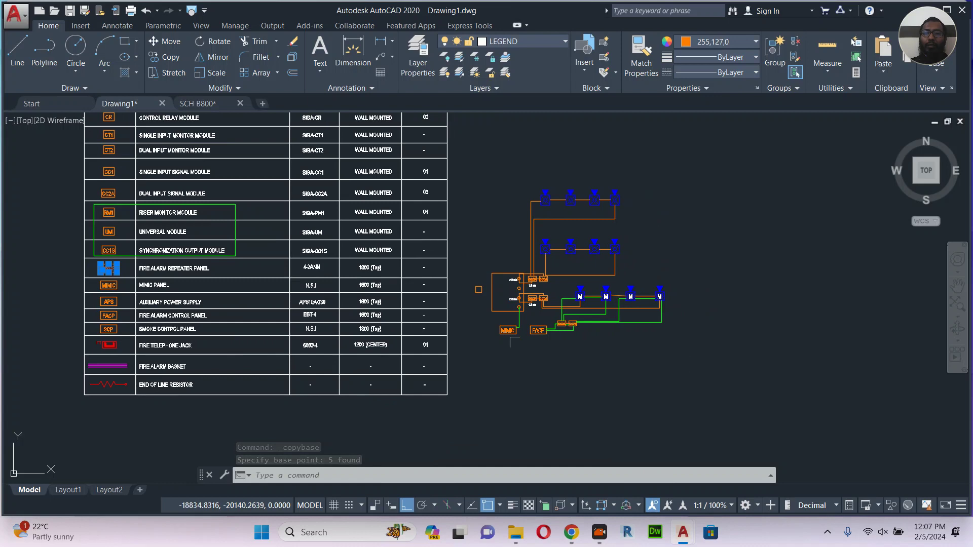
scroll(472, 340, up, 5)
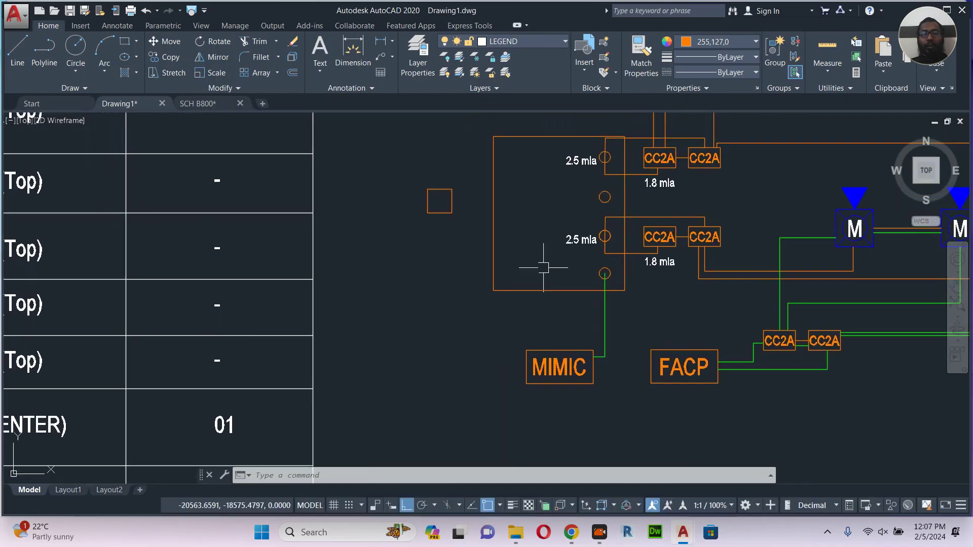
key(ctrl+shift+v)
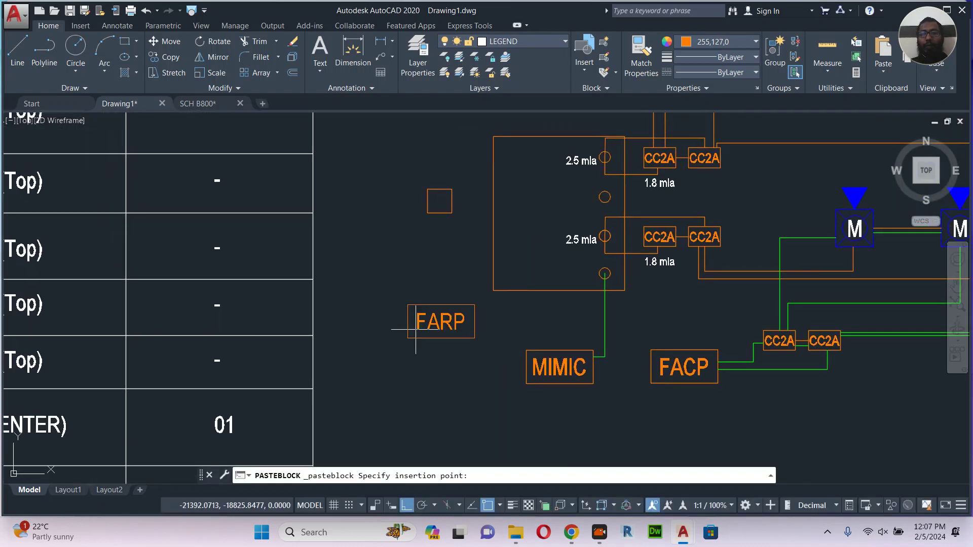
click(415, 329)
key(Escape)
Draw a green polyline from the FARP box's upper edge up and across to the second circle from the top in the large panel.
scroll(489, 335, up, 2)
text(pl)
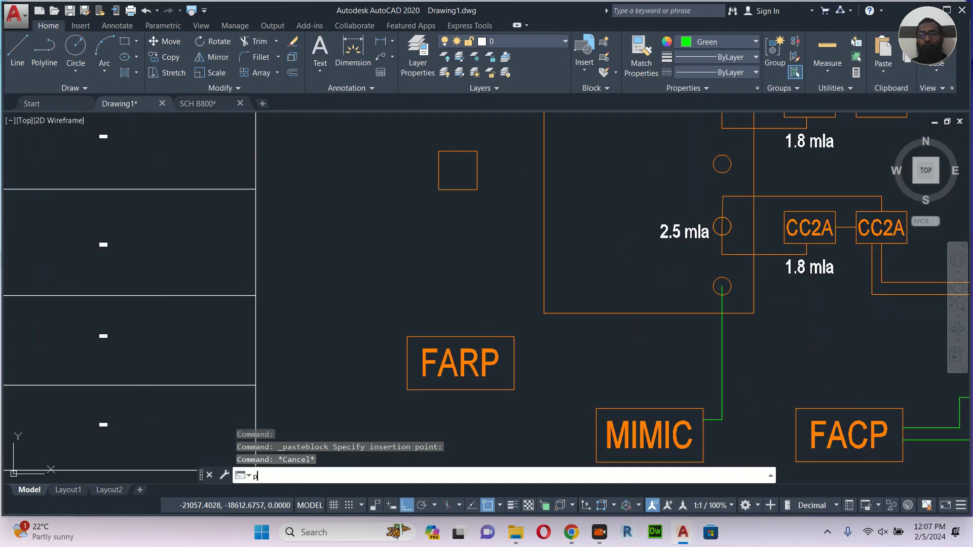
key(Return)
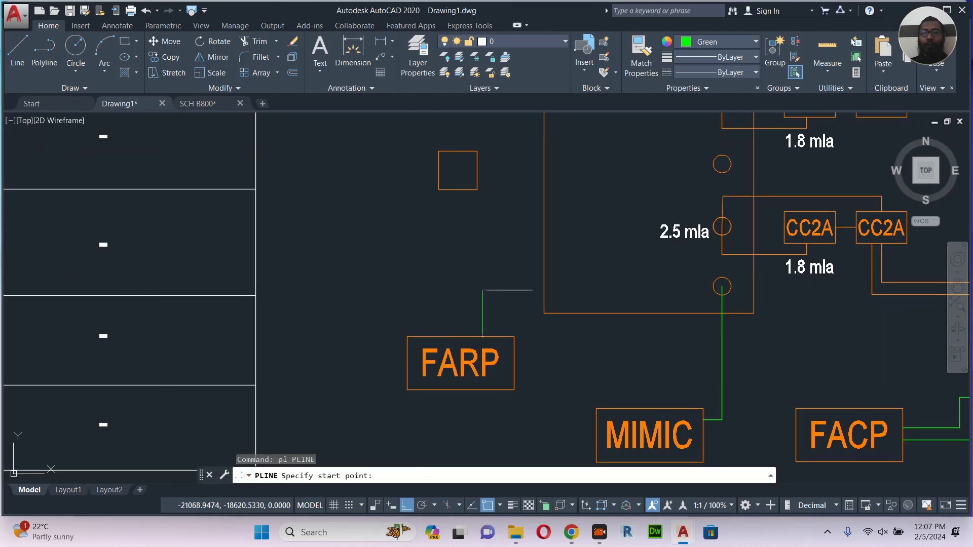
click(483, 337)
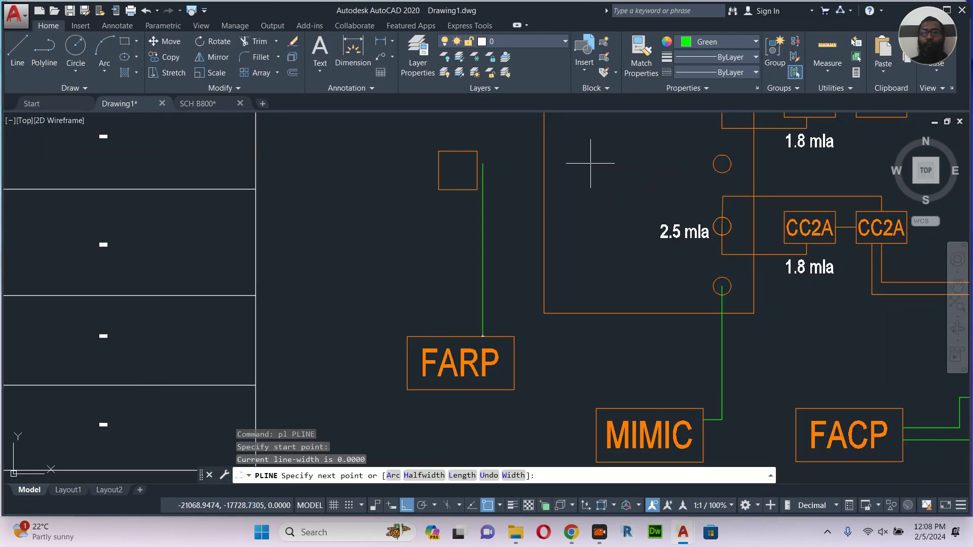
click(590, 141)
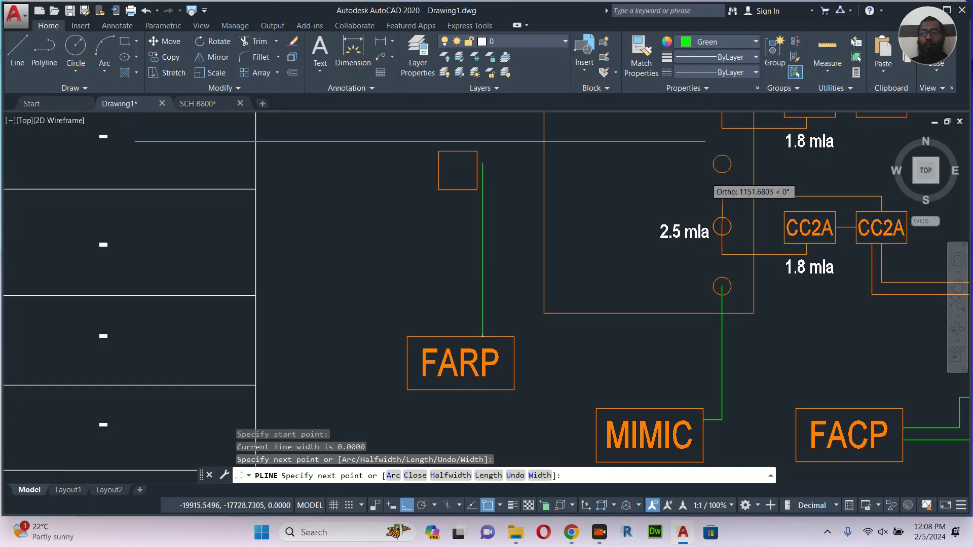
scroll(707, 178, up, 4)
click(720, 172)
key(Escape)
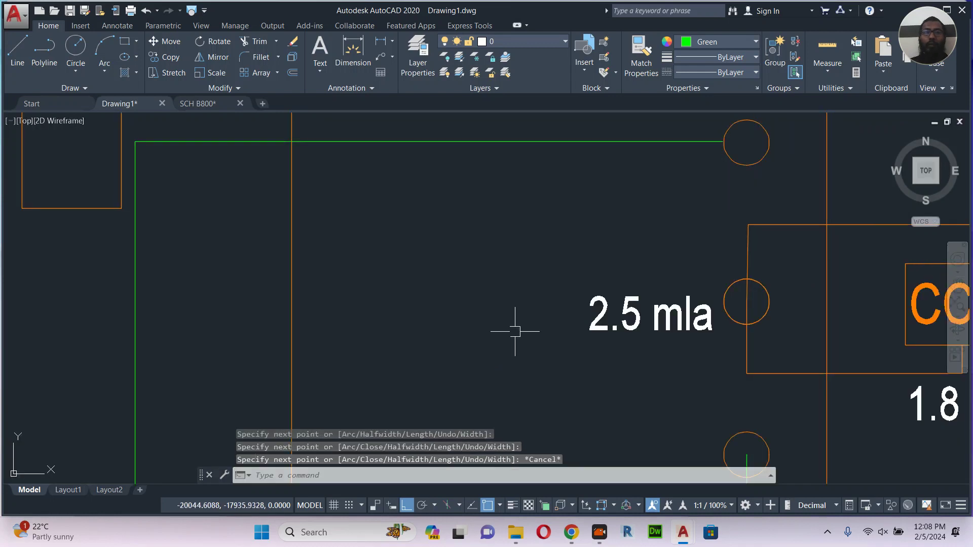
Switch to the SCH B800 drawing and examine the B800 APS circuits and the MIMIC and FARP connections at fire alarm control panel 01.
click(217, 106)
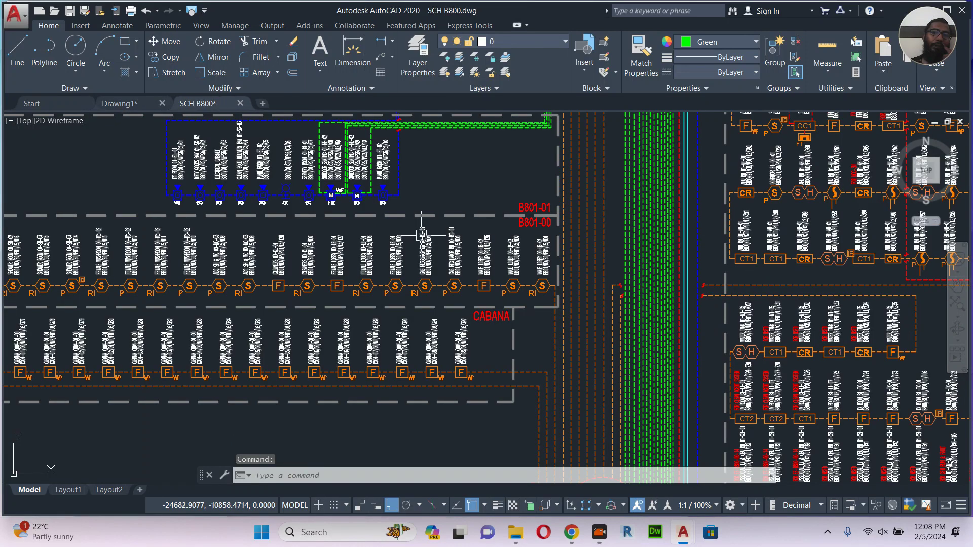
scroll(421, 234, down, 3)
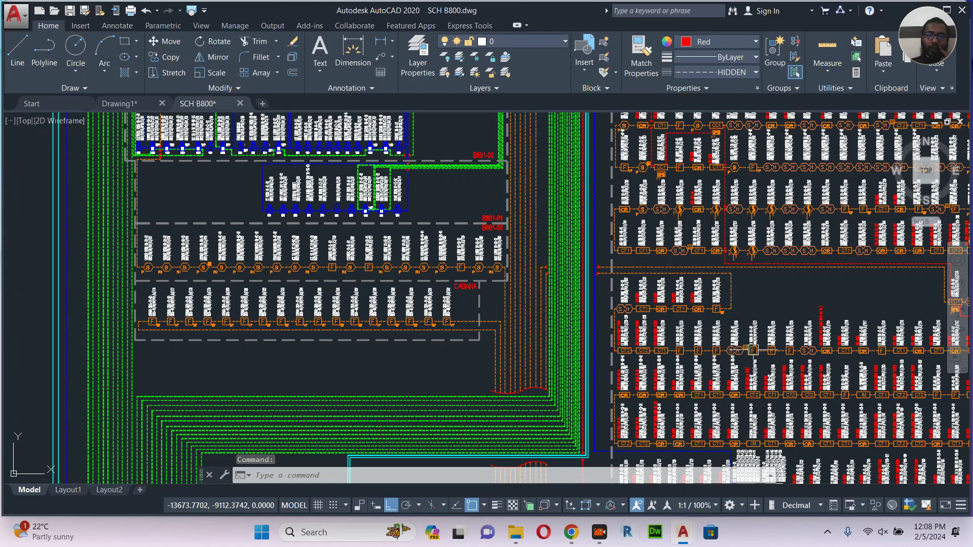
middle_drag(658, 303, 341, 122)
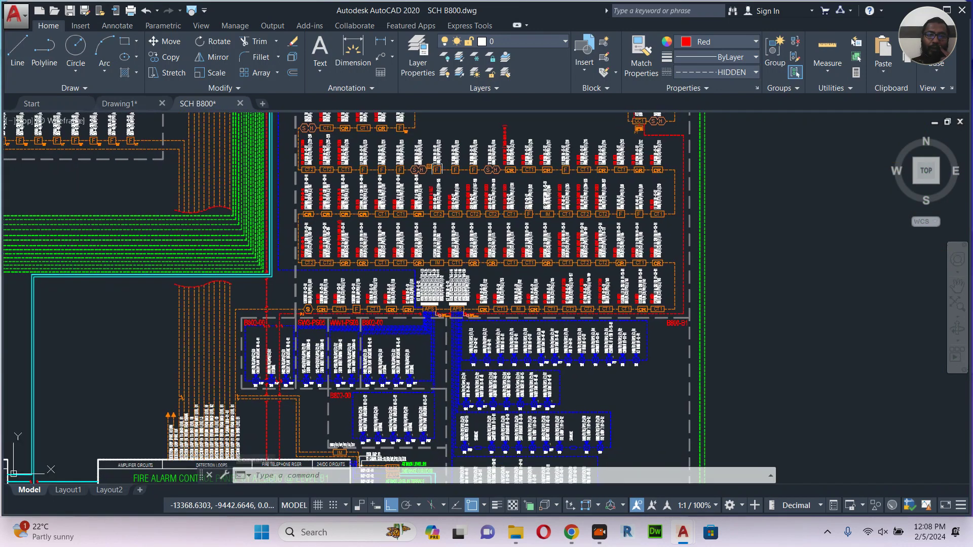
scroll(419, 322, up, 5)
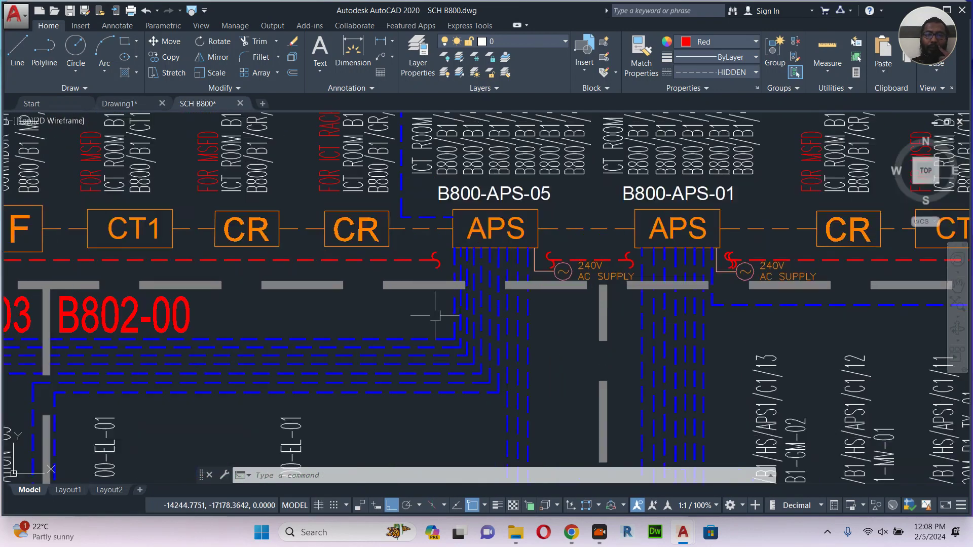
scroll(513, 225, down, 2)
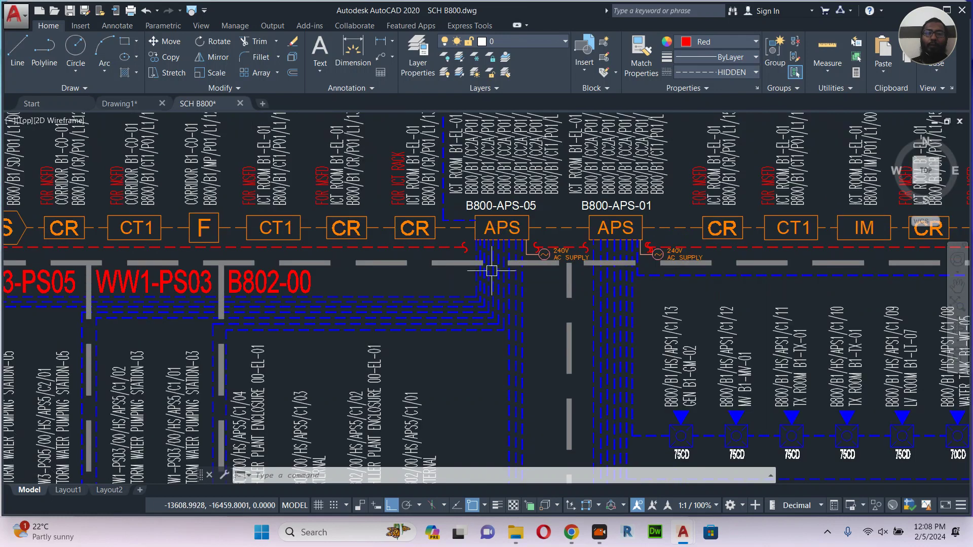
middle_drag(381, 355, 479, 274)
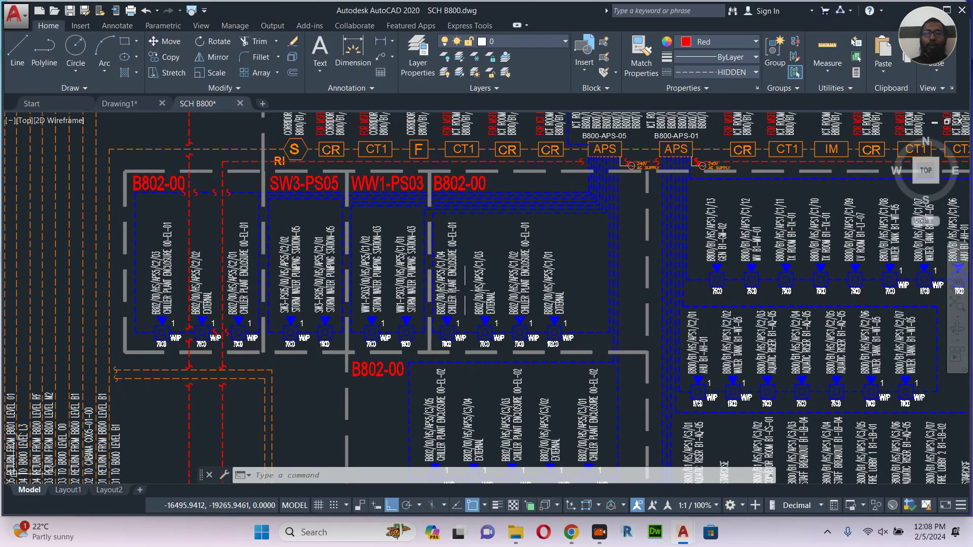
middle_drag(539, 344, 500, 180)
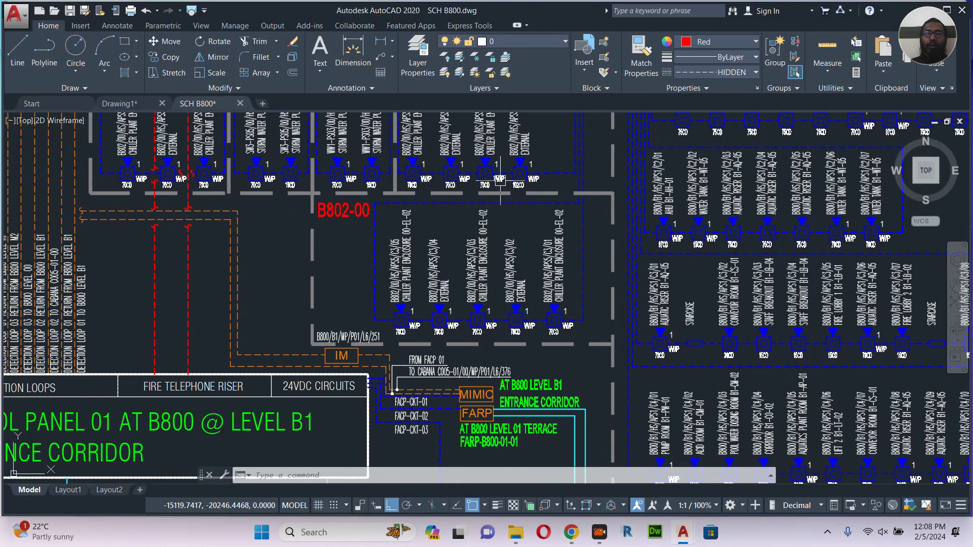
scroll(471, 411, up, 5)
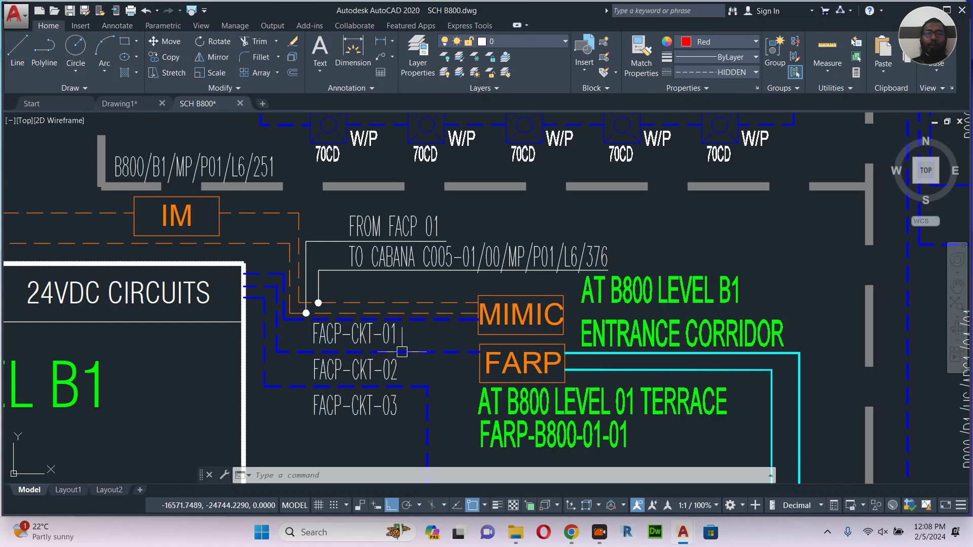
scroll(374, 355, down, 3)
scroll(457, 327, down, 2)
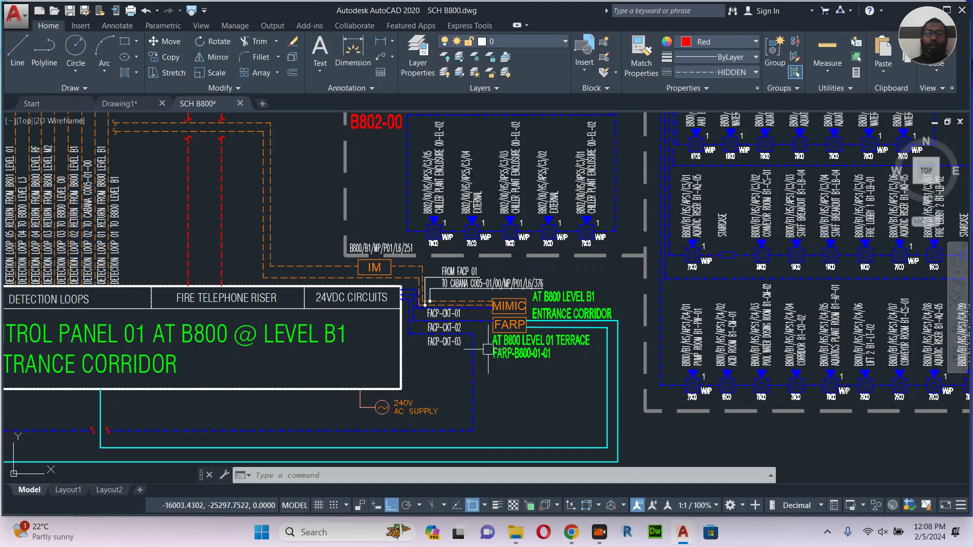
Trace the schematic up to the FARP repeater panel at B802 Level 02 and examine its incoming lines.
scroll(488, 349, down, 2)
mouse_move(545, 255)
middle_down()
mouse_move(448, 430)
mouse_move(451, 472)
middle_up()
scroll(467, 374, up, 3)
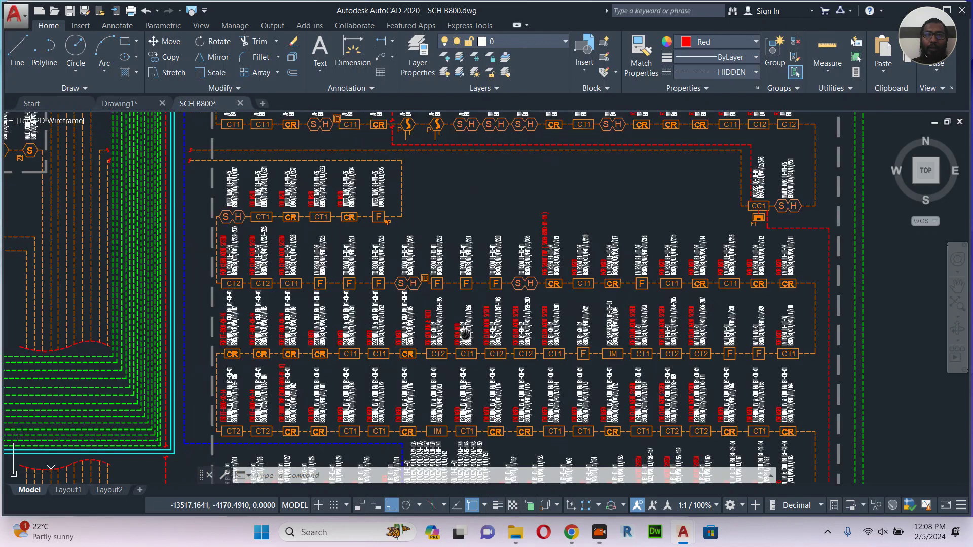
middle_drag(433, 196, 437, 391)
middle_drag(521, 246, 485, 428)
scroll(343, 260, up, 4)
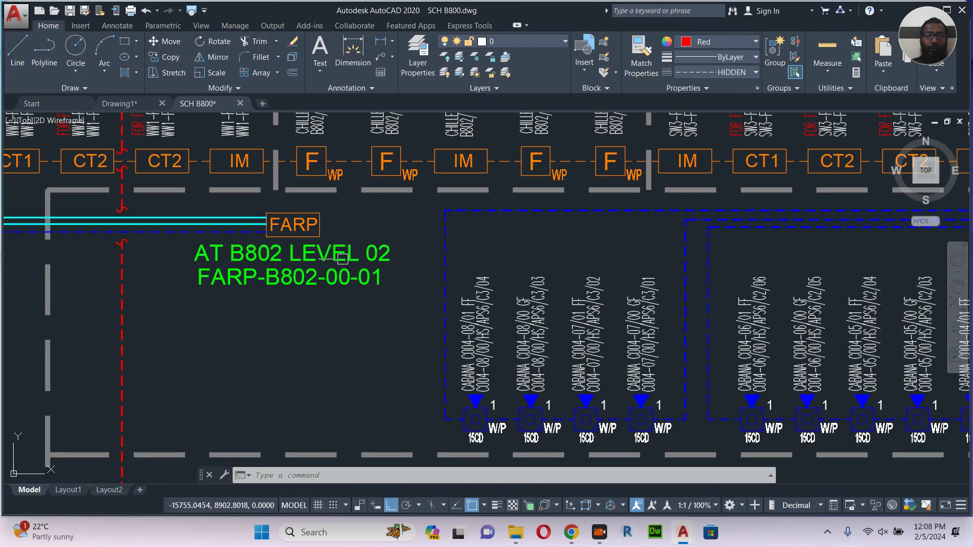
scroll(376, 309, down, 2)
mouse_move(375, 315)
middle_down()
mouse_move(510, 11)
mouse_move(506, 233)
mouse_move(484, 292)
middle_up()
scroll(484, 291, down, 3)
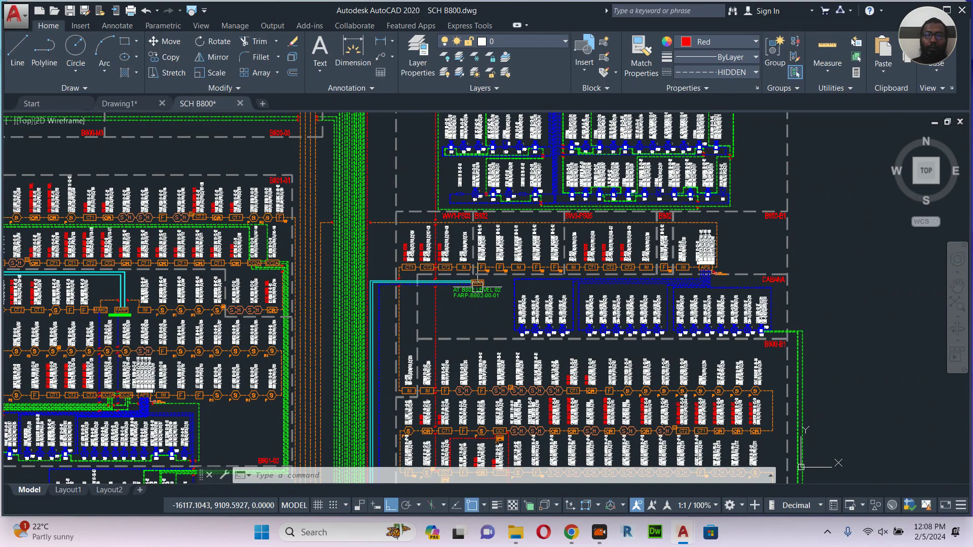
Examine the CC2A modules and the B801-APS-06 power supply in B801-00, checking one of the blue supply circuits.
middle_drag(547, 358, 506, 103)
mouse_move(336, 271)
middle_down()
mouse_move(415, 293)
mouse_move(578, 305)
middle_up()
scroll(273, 208, up, 3)
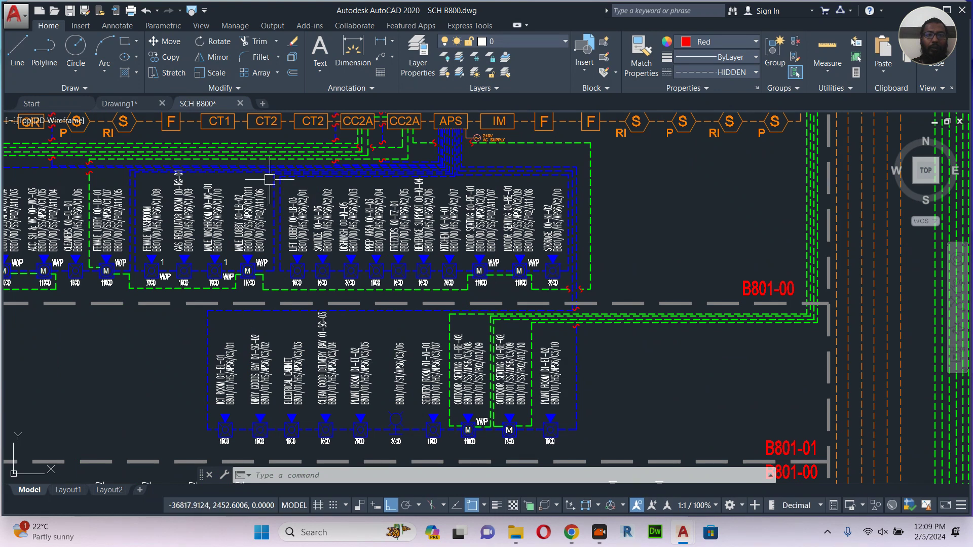
mouse_move(387, 178)
middle_down()
mouse_move(487, 148)
mouse_move(574, 148)
mouse_move(396, 260)
mouse_move(305, 332)
middle_up()
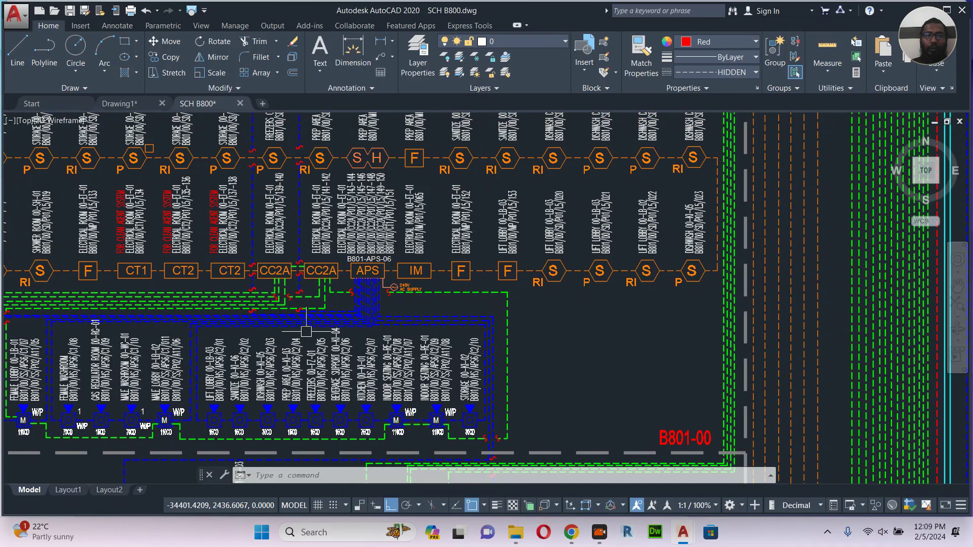
scroll(306, 332, down, 5)
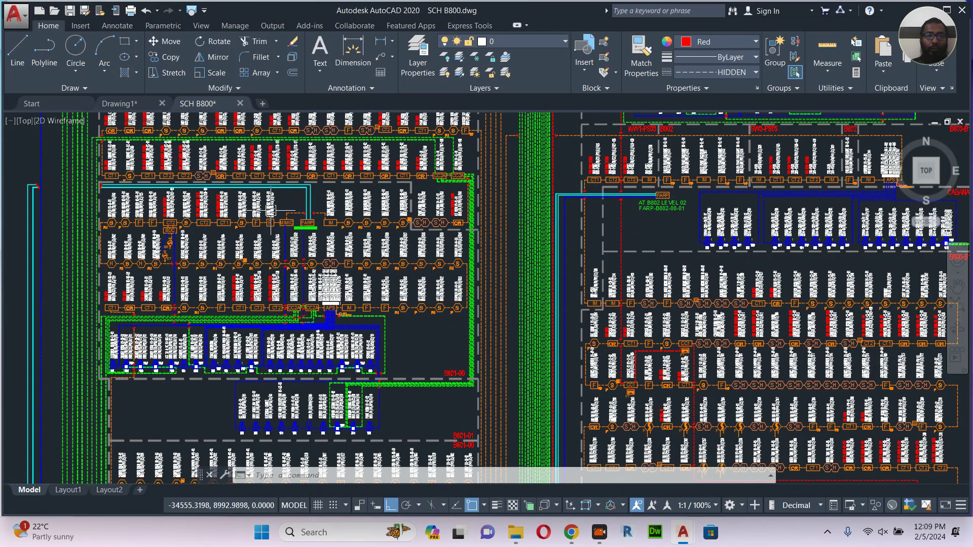
scroll(271, 213, up, 4)
mouse_move(338, 278)
middle_down()
mouse_move(363, 208)
mouse_move(379, 210)
middle_up()
mouse_move(345, 310)
middle_down()
mouse_move(371, 244)
mouse_move(379, 170)
middle_up()
scroll(374, 294, up, 7)
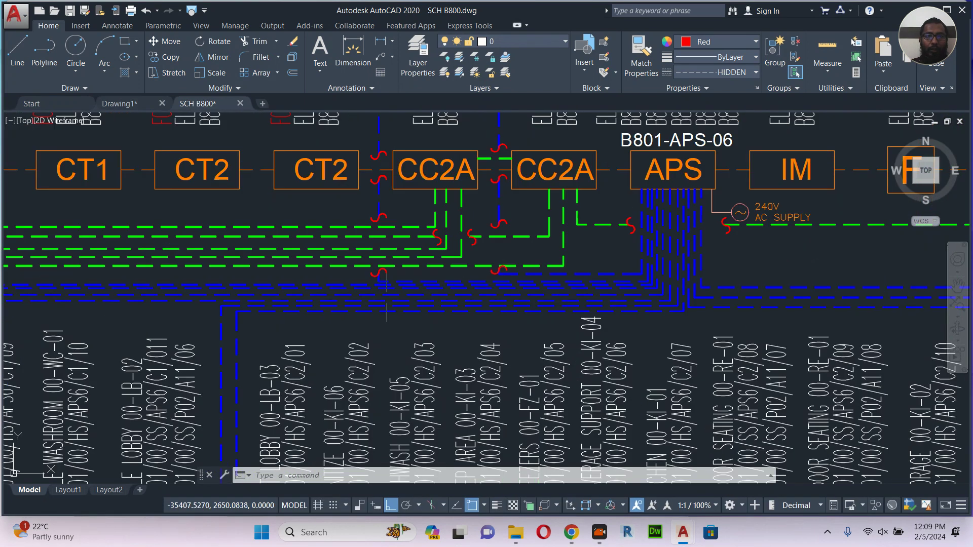
click(359, 248)
scroll(355, 274, down, 5)
middle_drag(471, 250, 471, 364)
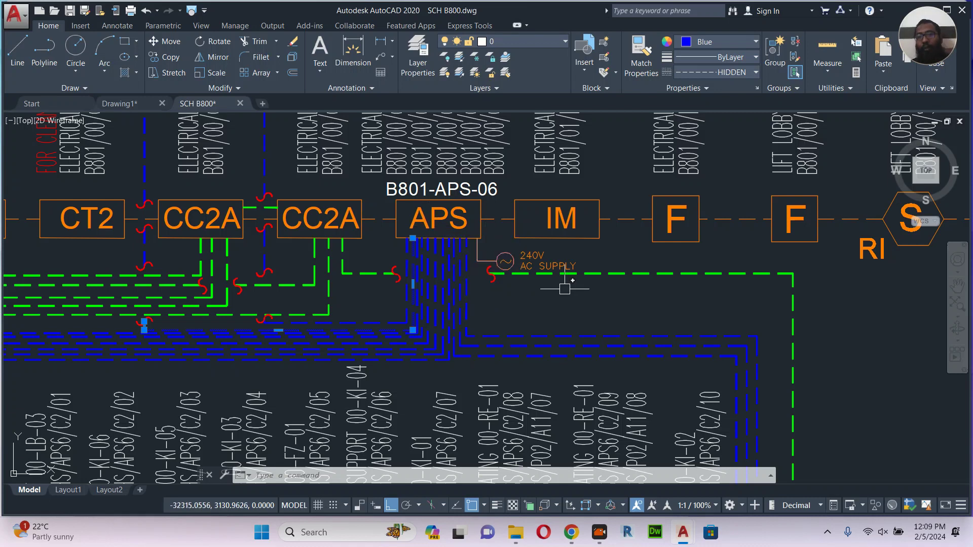
scroll(565, 289, down, 4)
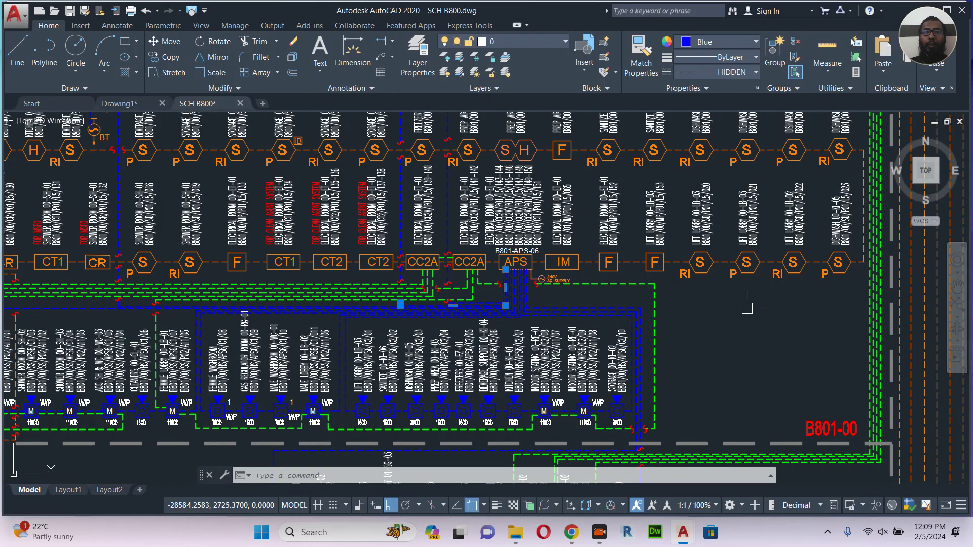
key(Escape)
Review the loop, riser and 24VDC circuit connections of fire alarm control panel 01 at B800.
scroll(563, 295, down, 2)
mouse_move(563, 295)
middle_down()
mouse_move(329, 265)
mouse_move(254, 231)
mouse_move(134, 147)
middle_up()
mouse_move(609, 331)
middle_down()
mouse_move(599, 285)
mouse_move(640, 90)
middle_up()
middle_drag(521, 343, 546, 209)
scroll(501, 355, up, 2)
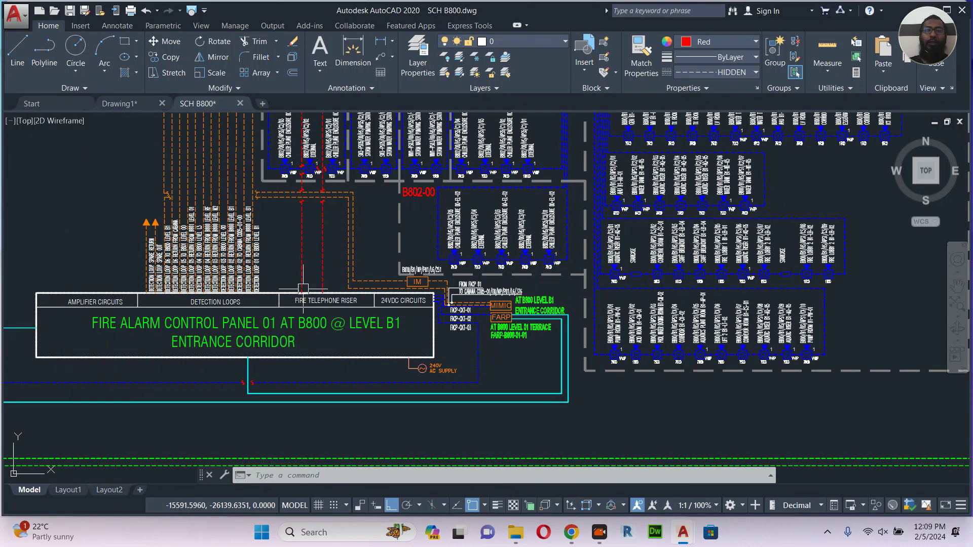
Return to Drawing1 and draw a large green rectangle in the empty area to the right of the wiring schematic.
click(122, 104)
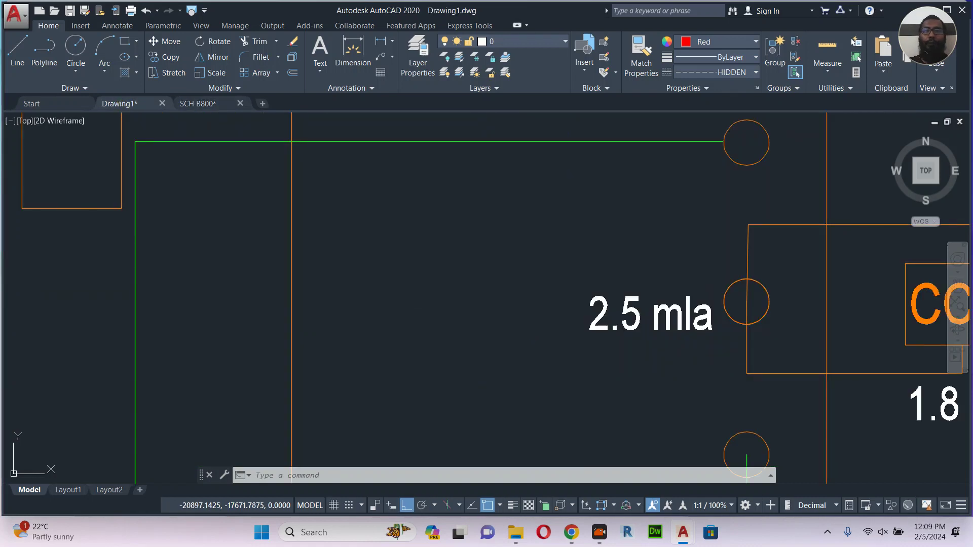
scroll(522, 311, down, 8)
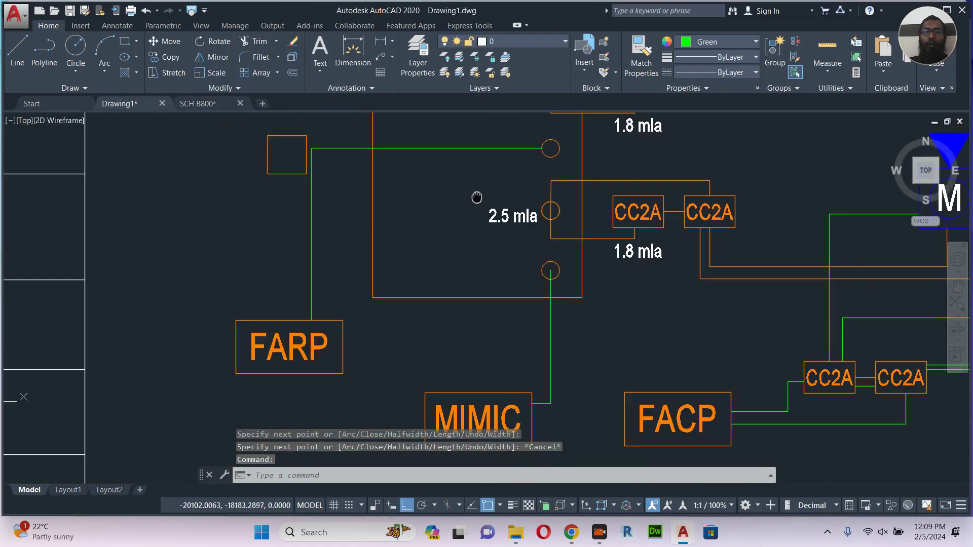
scroll(451, 261, down, 5)
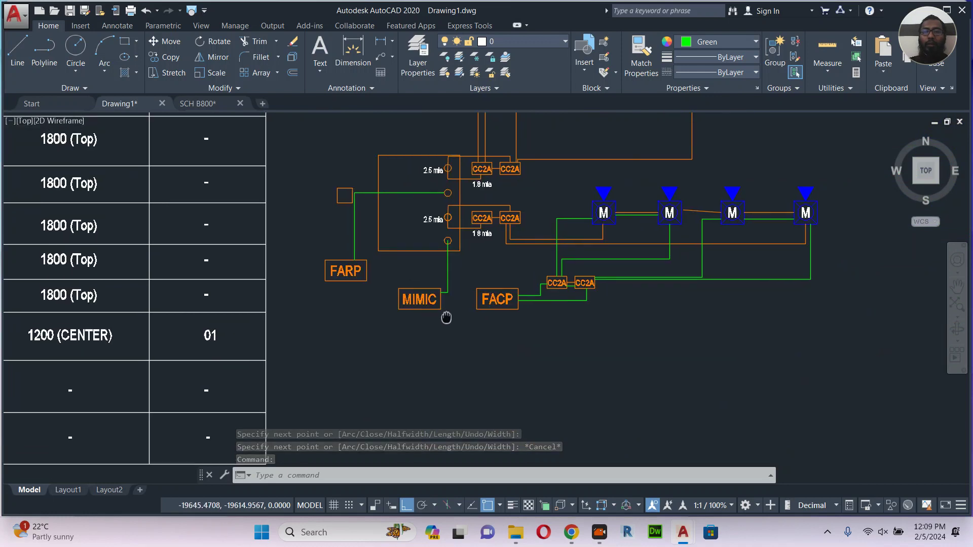
scroll(412, 295, down, 2)
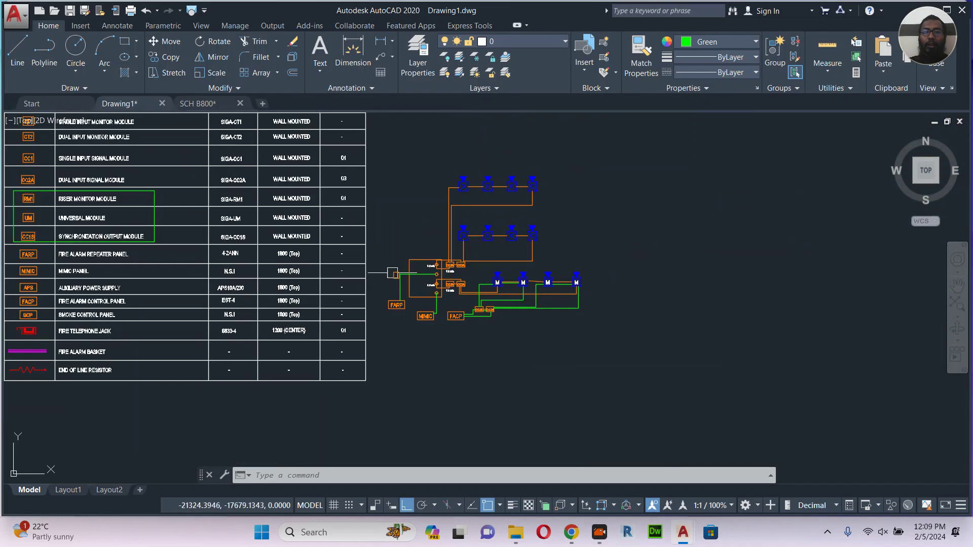
scroll(502, 334, up, 2)
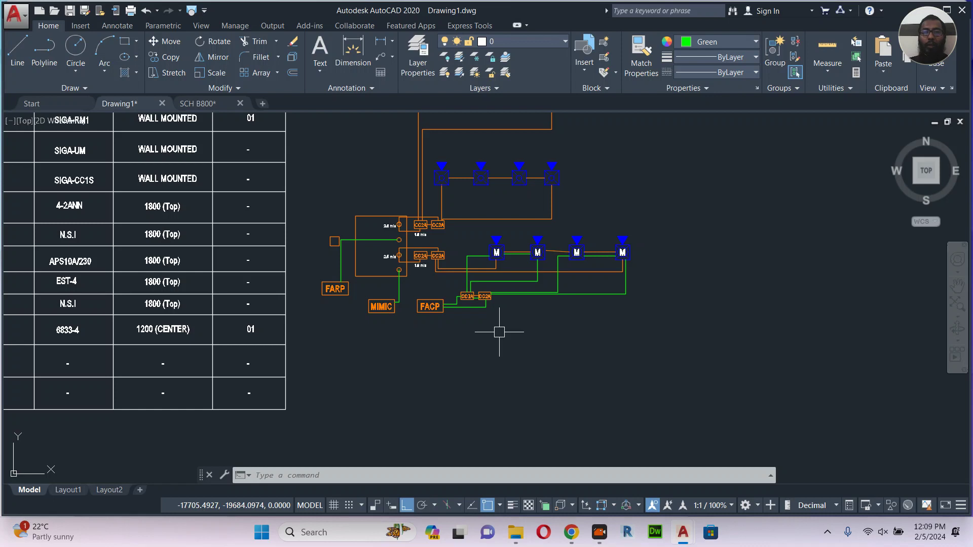
middle_drag(545, 339, 398, 358)
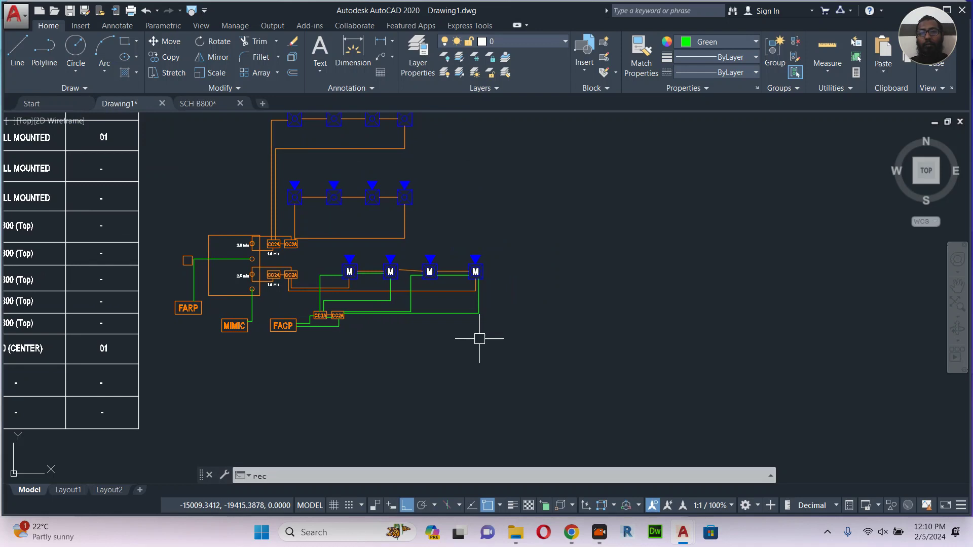
text(rec)
key(Return)
click(585, 218)
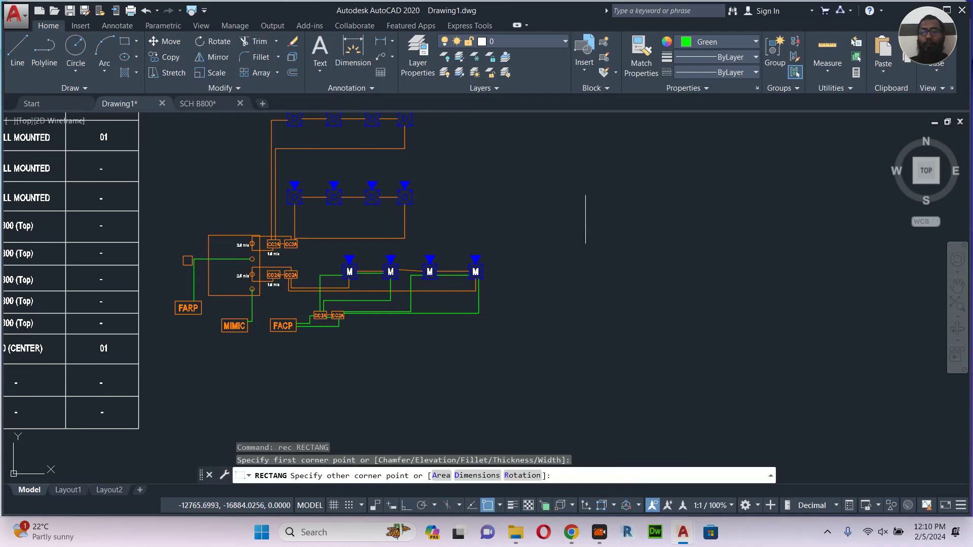
click(706, 326)
Copy the green rectangle horizontally to the right, leaving a gap between it and the original.
mouse_move(705, 328)
middle_down()
mouse_move(662, 316)
mouse_move(464, 354)
middle_up()
click(536, 278)
click(408, 330)
text(co)
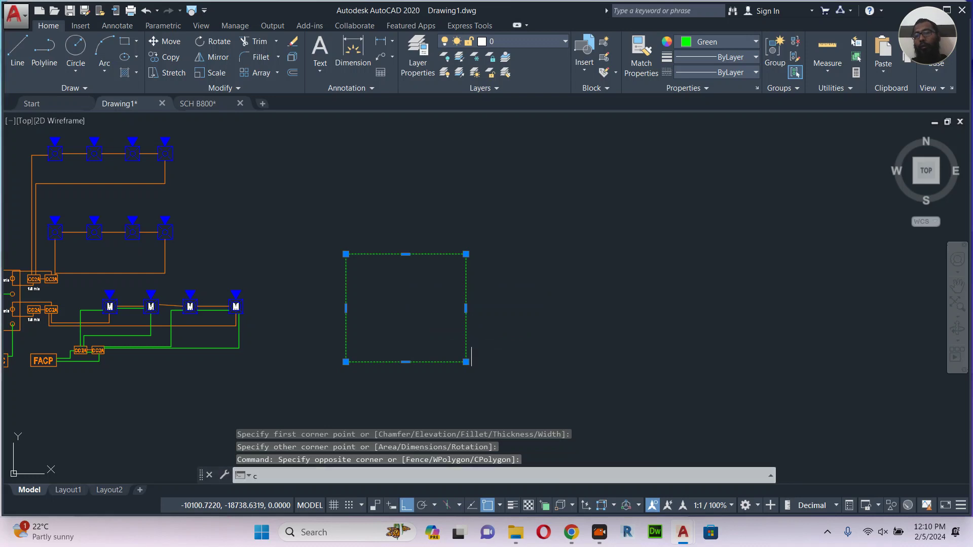
key(Return)
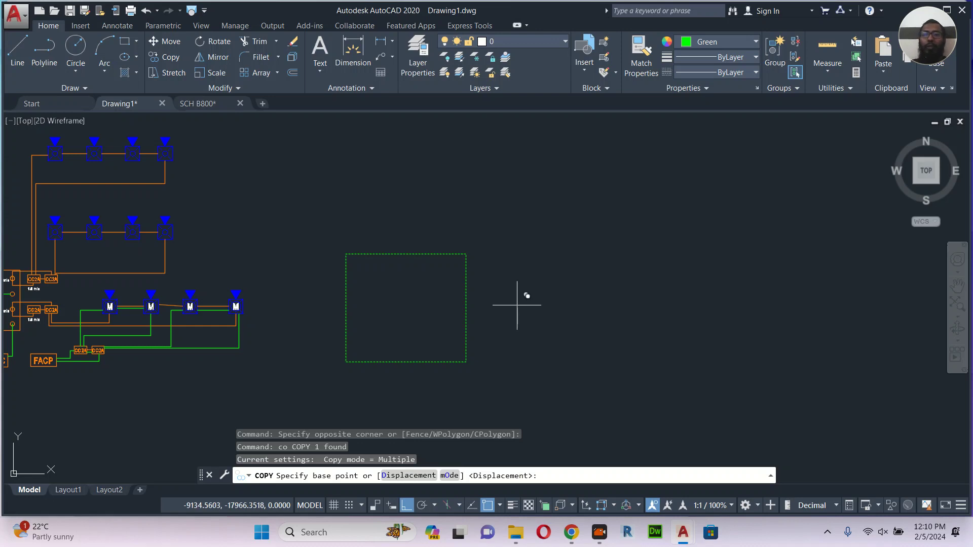
click(517, 302)
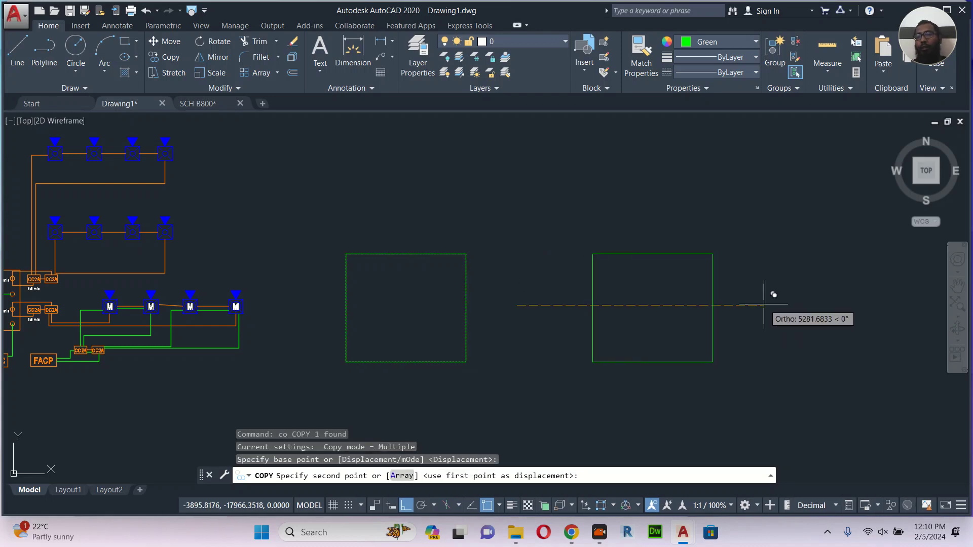
click(749, 294)
key(Escape)
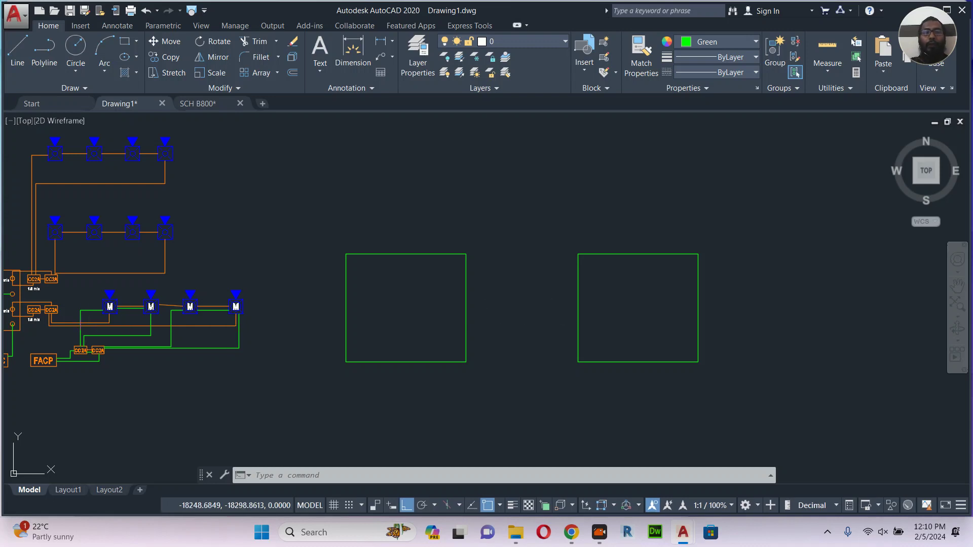
Review the FARP, MIMIC and FACP wiring schematic alongside the two green rectangles.
middle_drag(115, 354, 160, 332)
scroll(491, 406, up, 2)
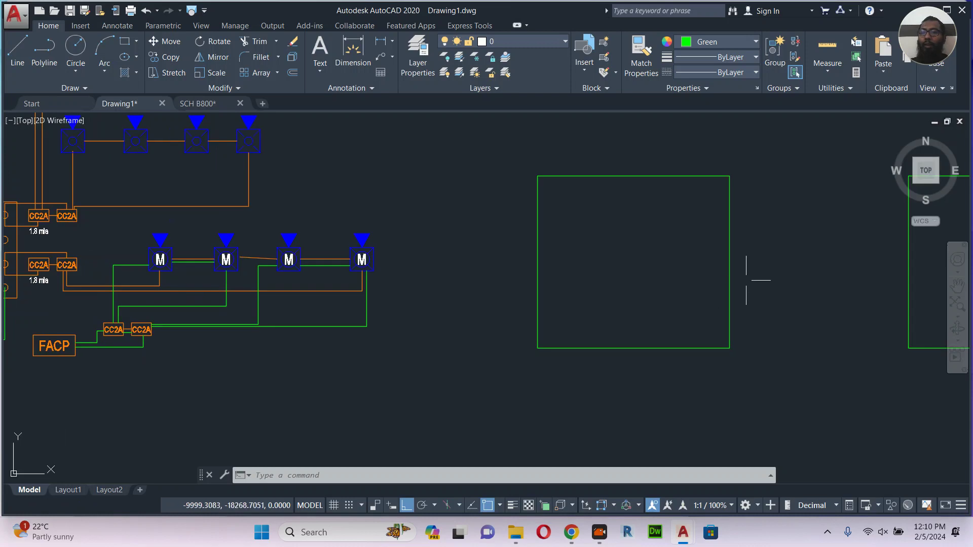
middle_drag(746, 280, 534, 336)
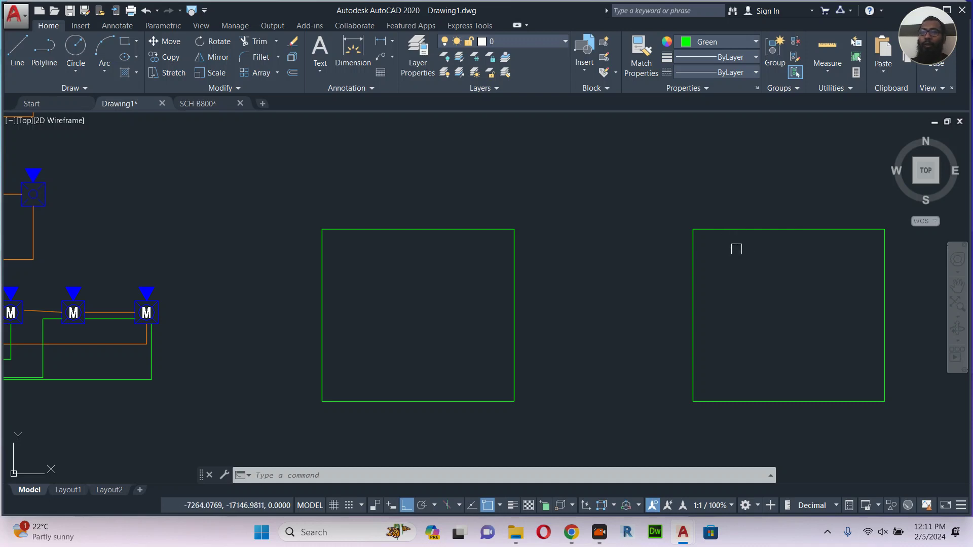
scroll(723, 264, down, 2)
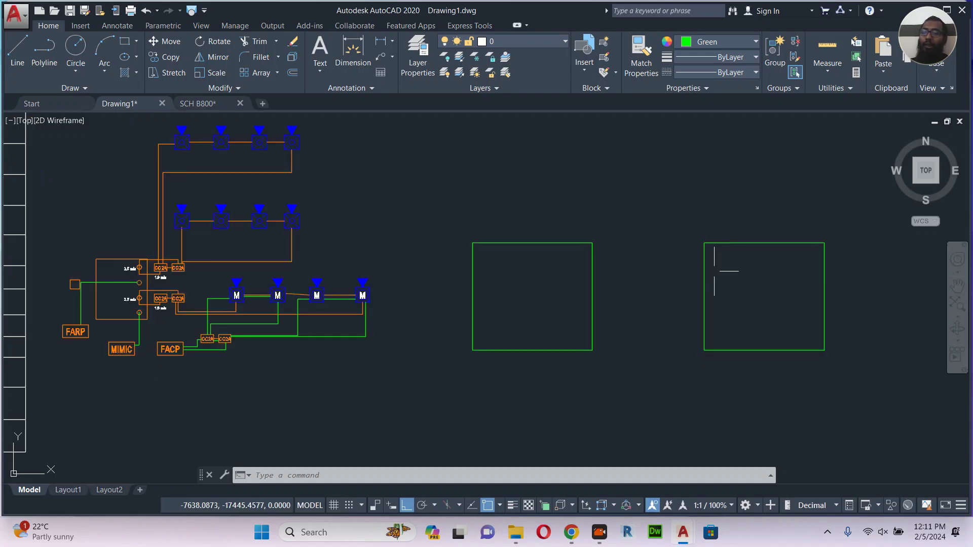
middle_drag(398, 340, 532, 313)
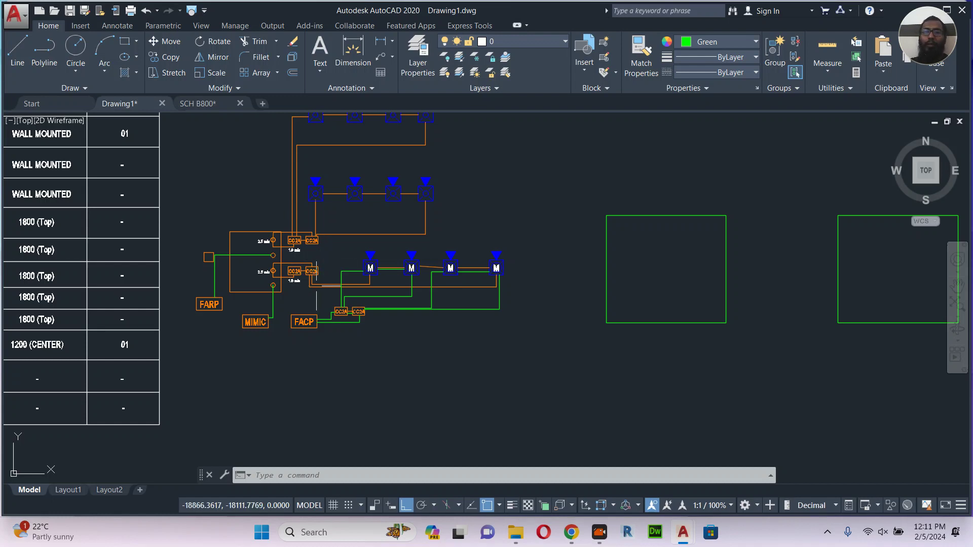
middle_drag(556, 353, 427, 351)
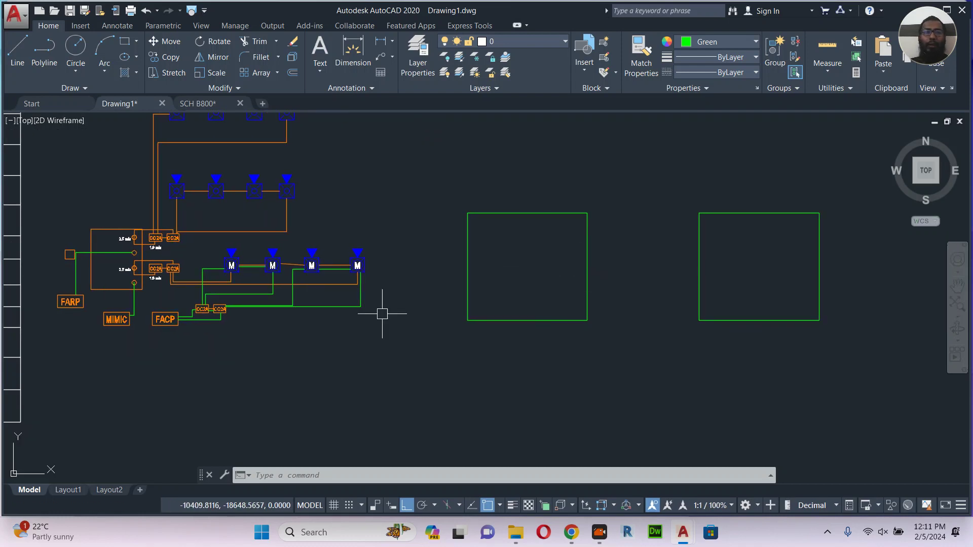
scroll(66, 314, up, 2)
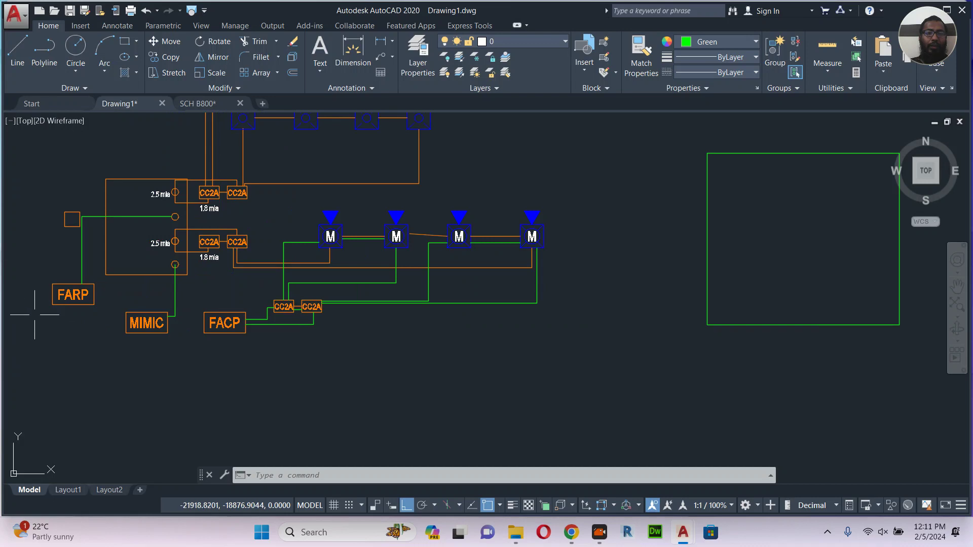
click(208, 343)
key(Escape)
click(190, 351)
click(256, 292)
middle_drag(215, 341, 283, 328)
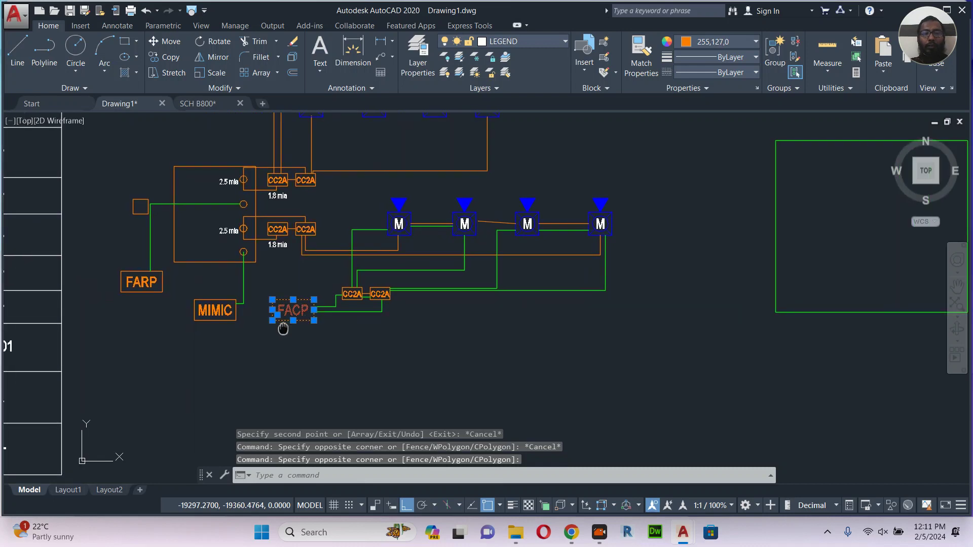
scroll(283, 324, up, 4)
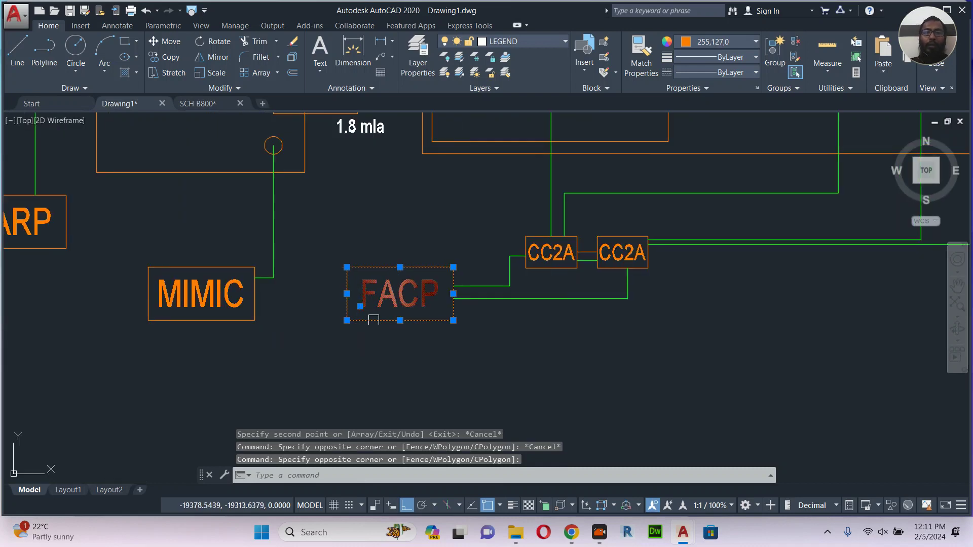
key(Escape)
Draw a green polyline from the FACP block's bottom edge down, left beneath MIMIC and up to the FARP block's bottom edge.
mouse_move(339, 318)
middle_down()
mouse_move(465, 325)
mouse_move(389, 323)
mouse_move(441, 339)
middle_up()
text(pl)
key(Return)
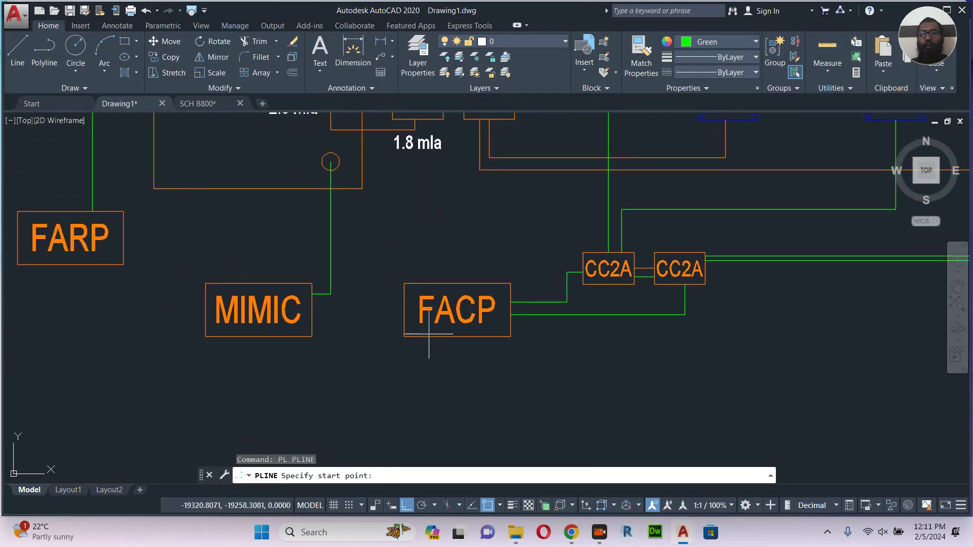
click(433, 337)
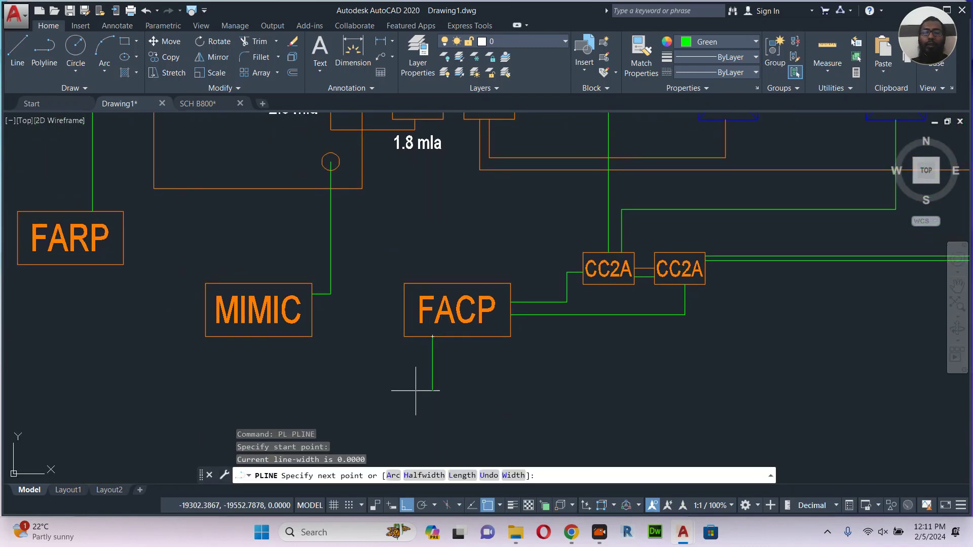
click(405, 391)
middle_drag(268, 403, 499, 400)
click(330, 330)
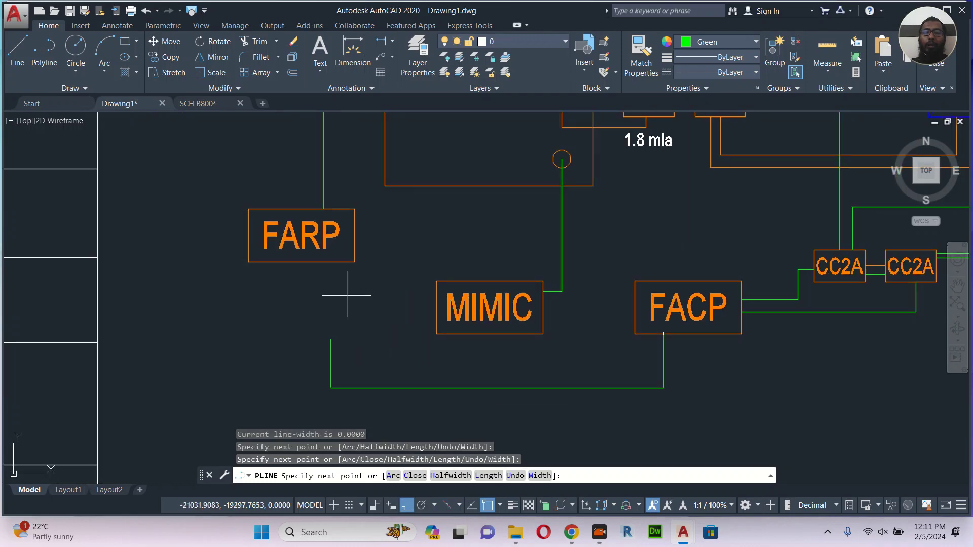
click(331, 263)
key(Escape)
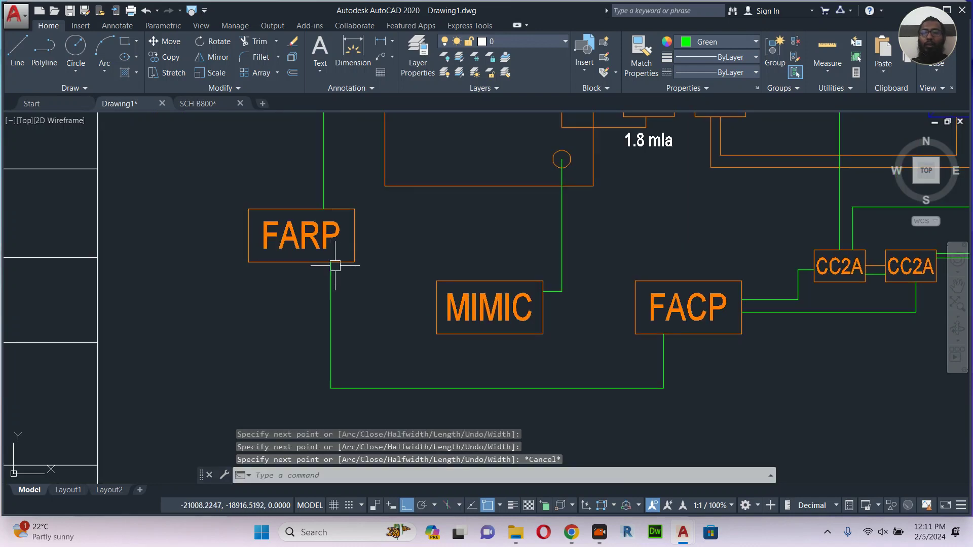
Draw a second green polyline from the FARP block's bottom edge down below the first run and right past the FACP block.
key(Return)
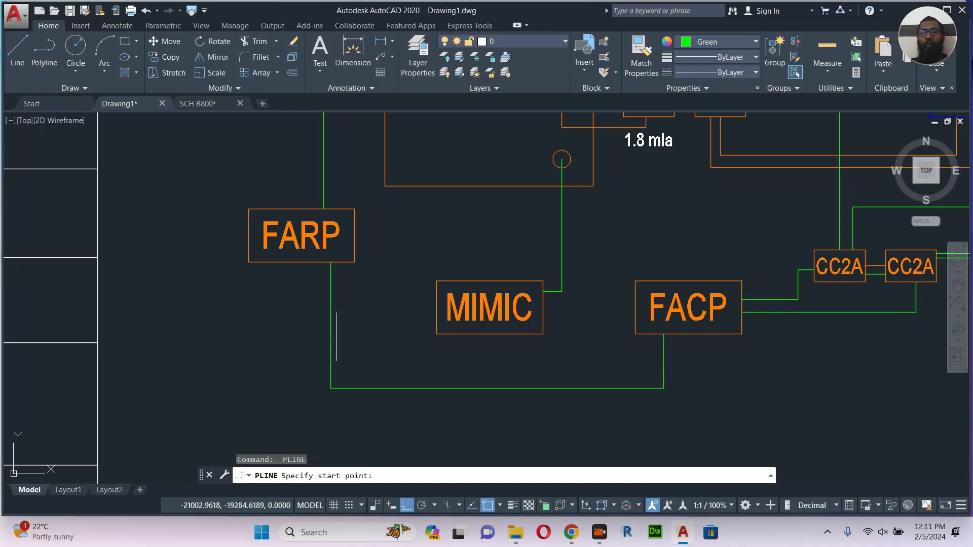
click(283, 263)
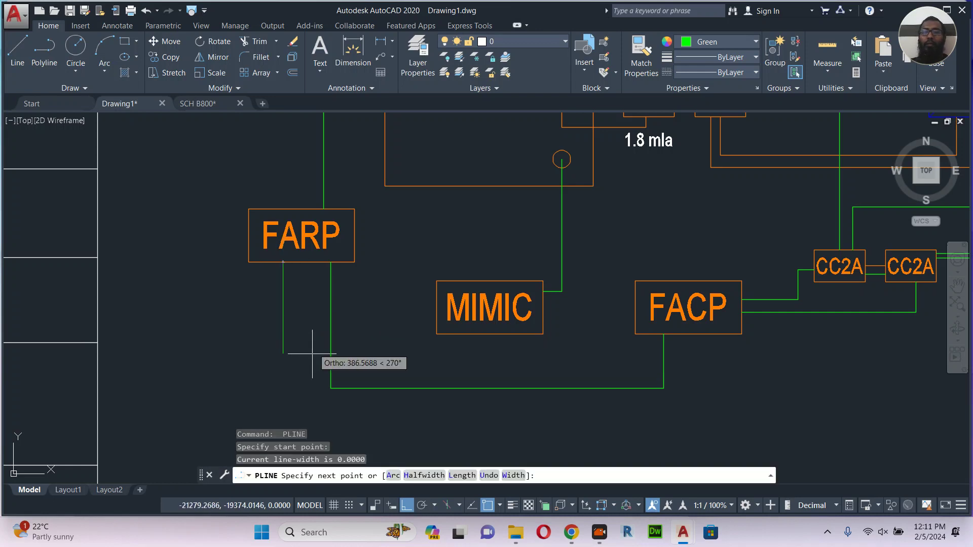
scroll(289, 275, down, 2)
click(300, 347)
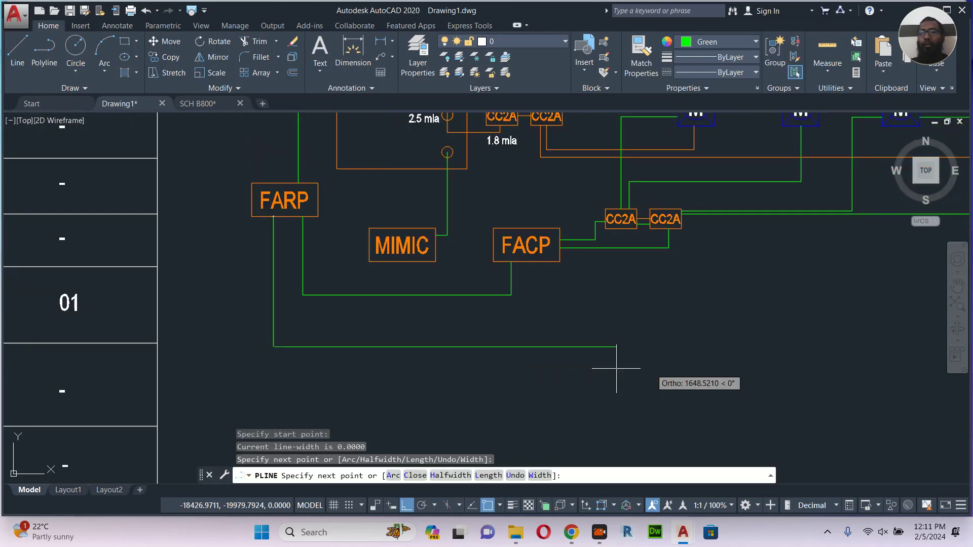
click(788, 350)
key(Escape)
middle_drag(612, 360, 432, 398)
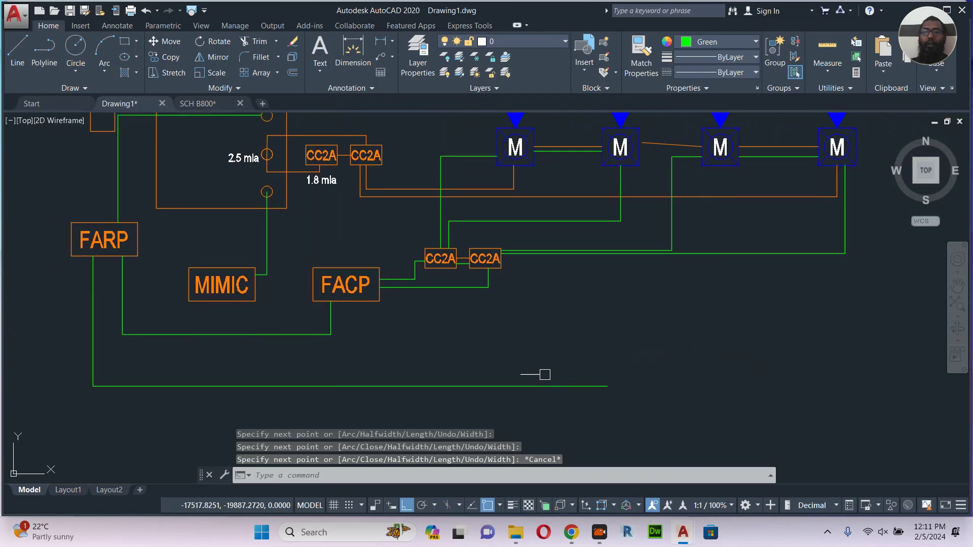
Change the colour of the two new polylines below the FARP block to cyan.
scroll(623, 364, down, 6)
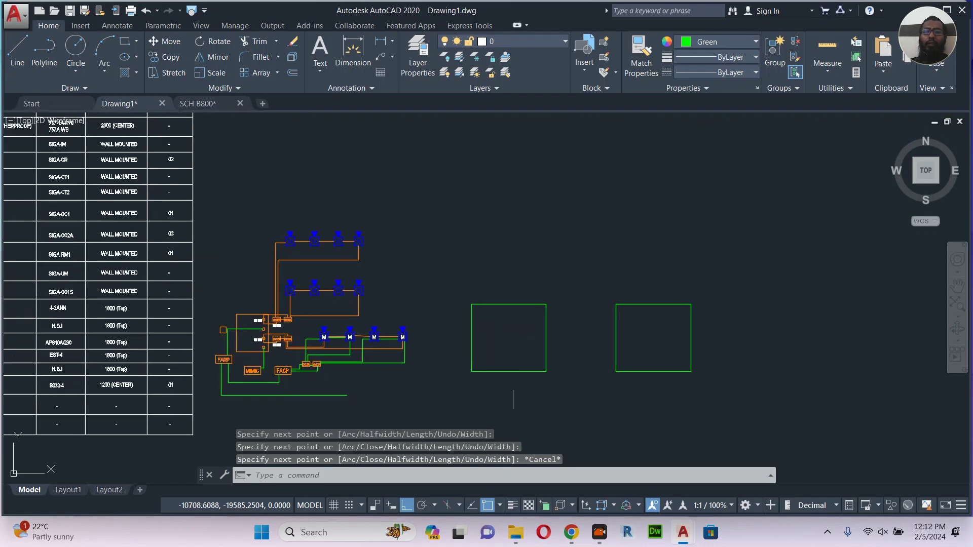
scroll(272, 400, up, 5)
middle_drag(272, 397, 487, 382)
click(455, 382)
click(398, 277)
click(739, 44)
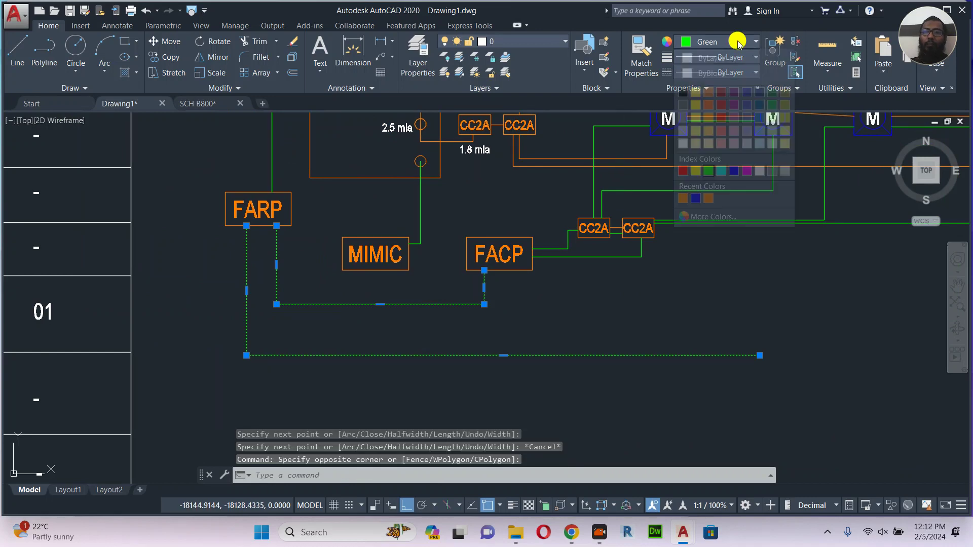
click(724, 177)
key(Escape)
Copy the FACP block three times horizontally to the right of the CC2A modules, spaced roughly evenly in one row.
scroll(630, 278, down, 4)
middle_drag(718, 481, 626, 323)
middle_drag(705, 345, 588, 323)
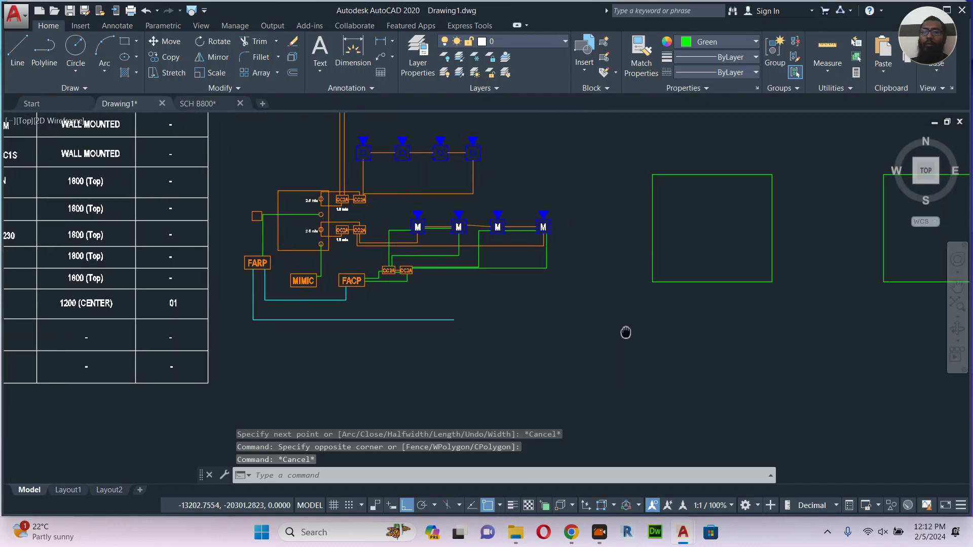
middle_drag(745, 315, 602, 330)
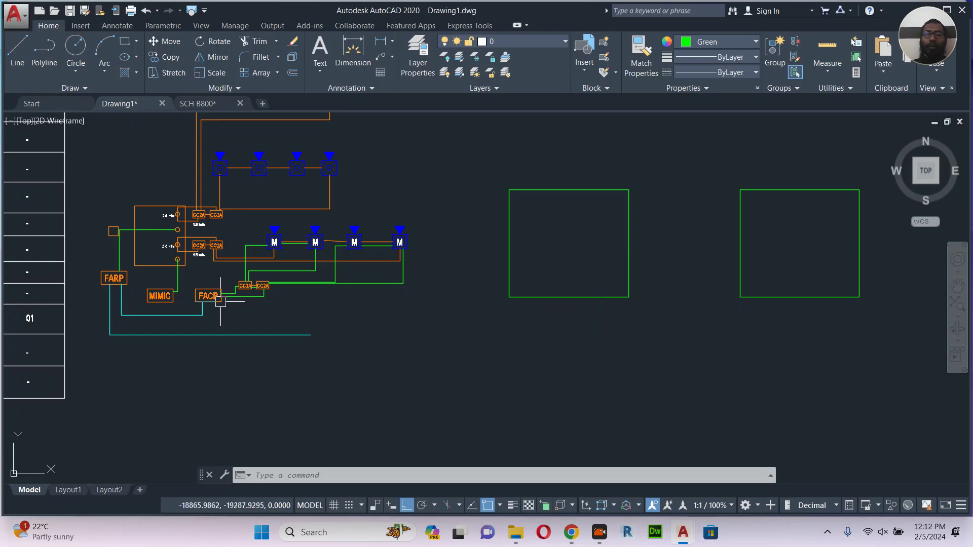
scroll(190, 289, up, 6)
click(190, 273)
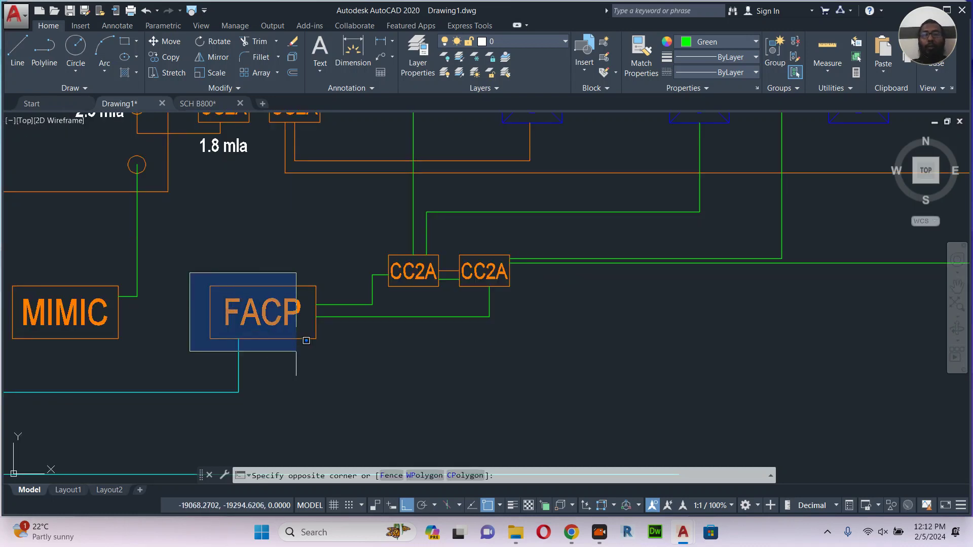
click(334, 359)
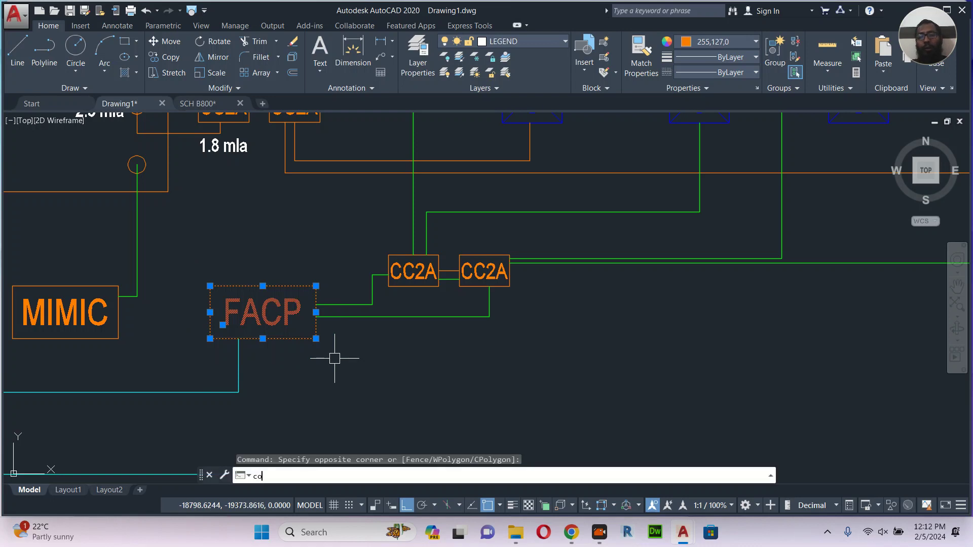
key(Return)
click(295, 315)
middle_drag(412, 353, 226, 301)
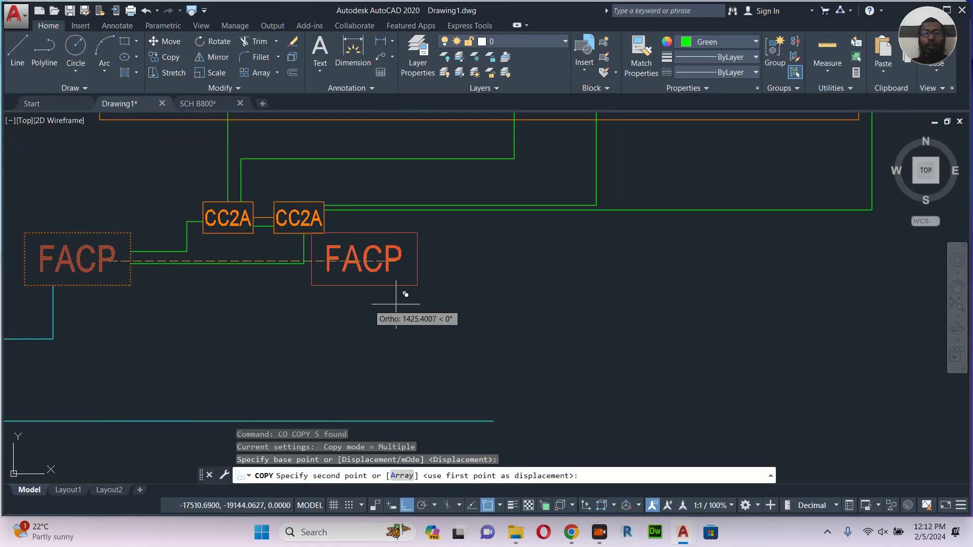
click(433, 297)
click(637, 317)
click(839, 315)
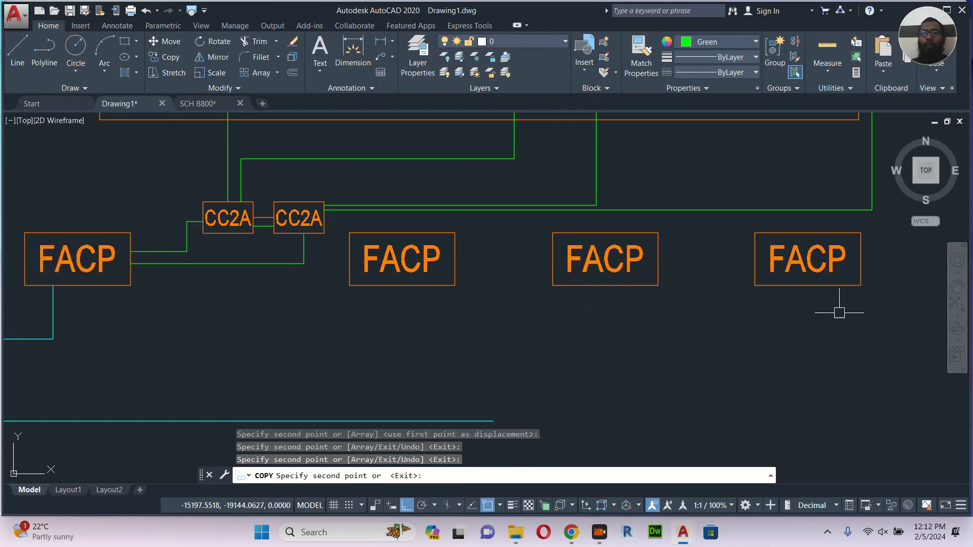
key(Escape)
middle_drag(473, 312, 591, 311)
text(p)
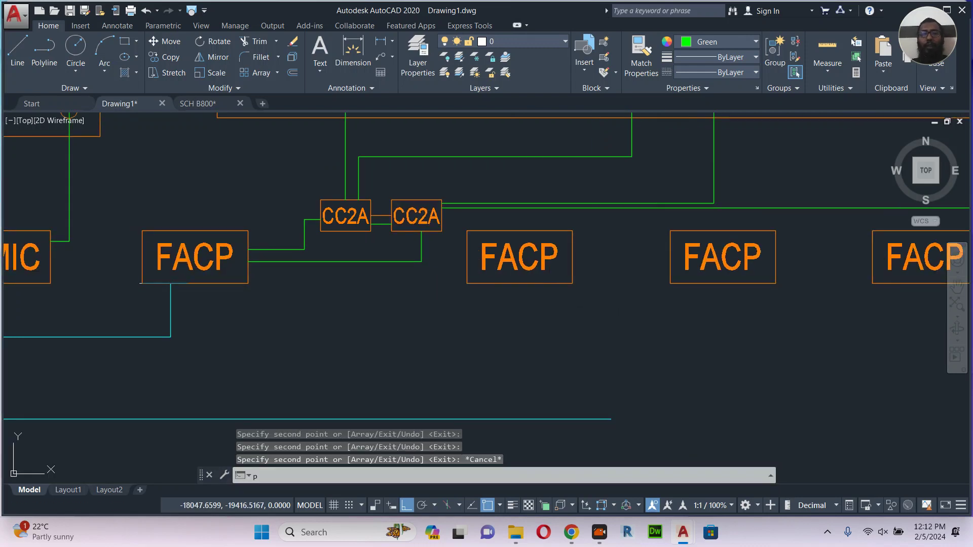
text(l)
key(Return)
click(227, 283)
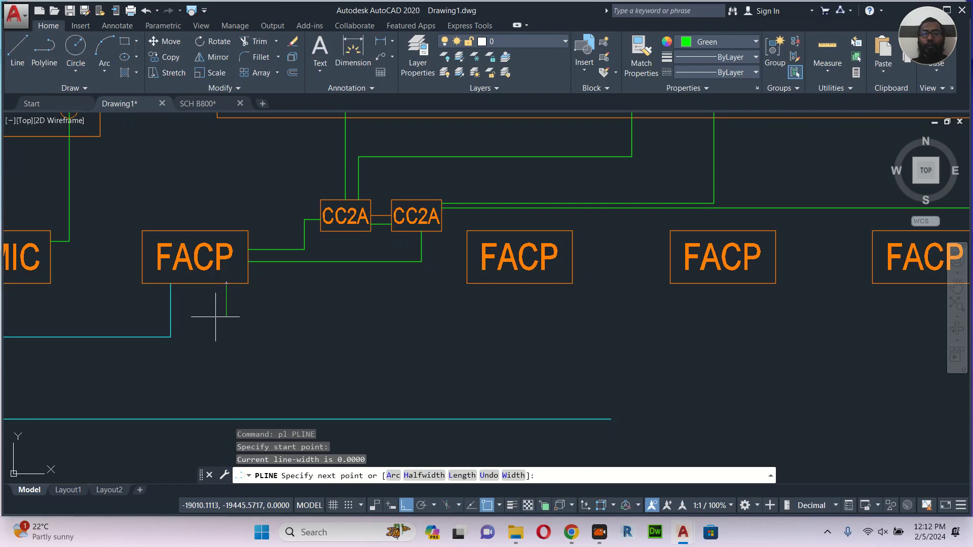
click(216, 317)
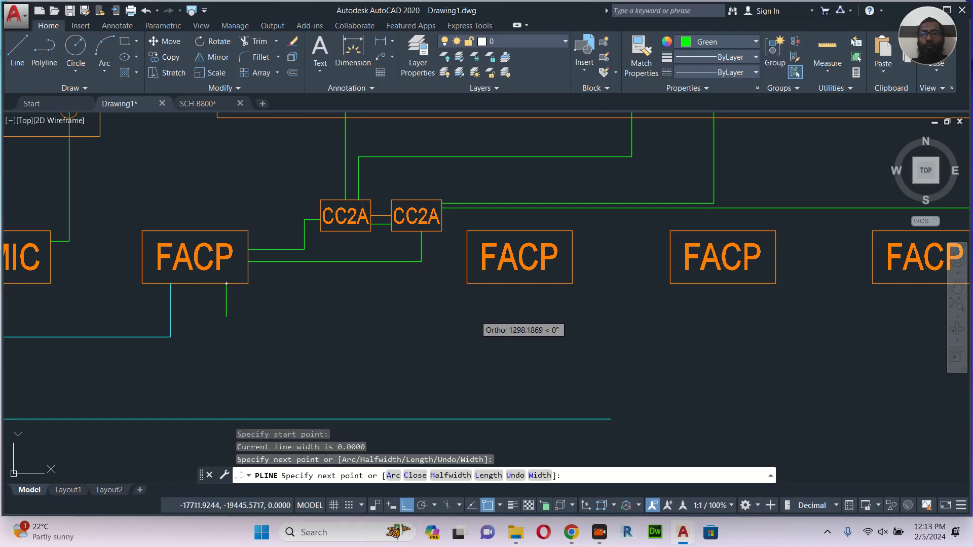
key(Escape)
click(289, 303)
click(188, 327)
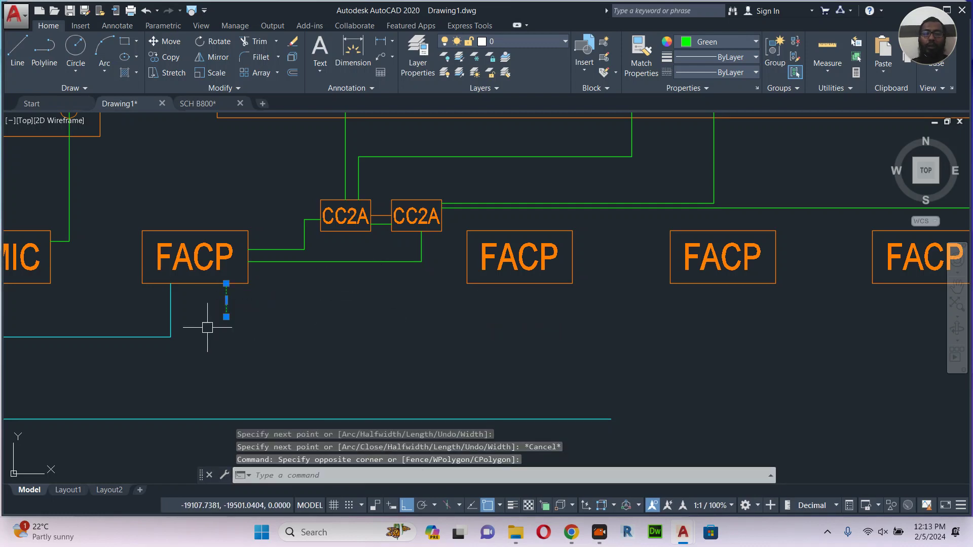
text(e)
key(Return)
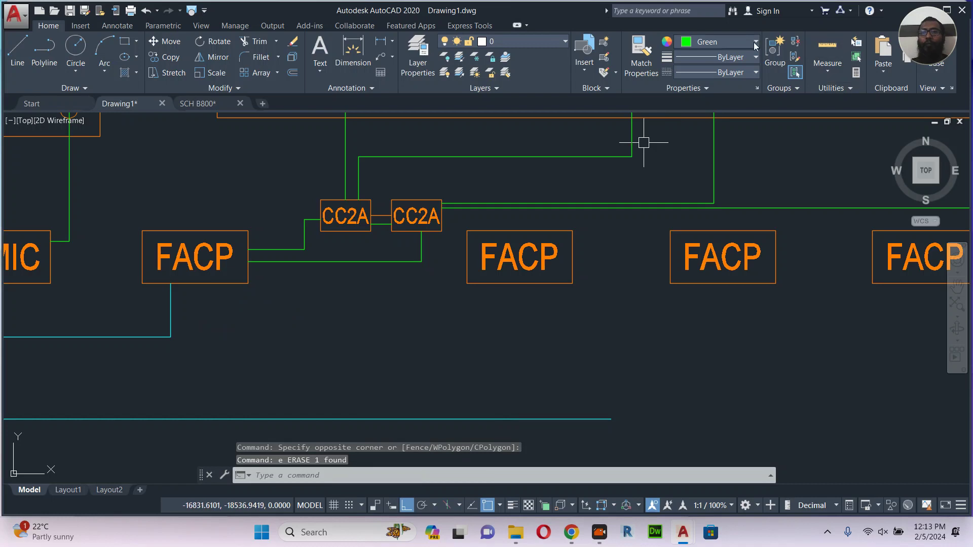
Set the current colour to cyan and draw a polyline below the blocks linking the original FACP to the first copied FACP.
click(713, 44)
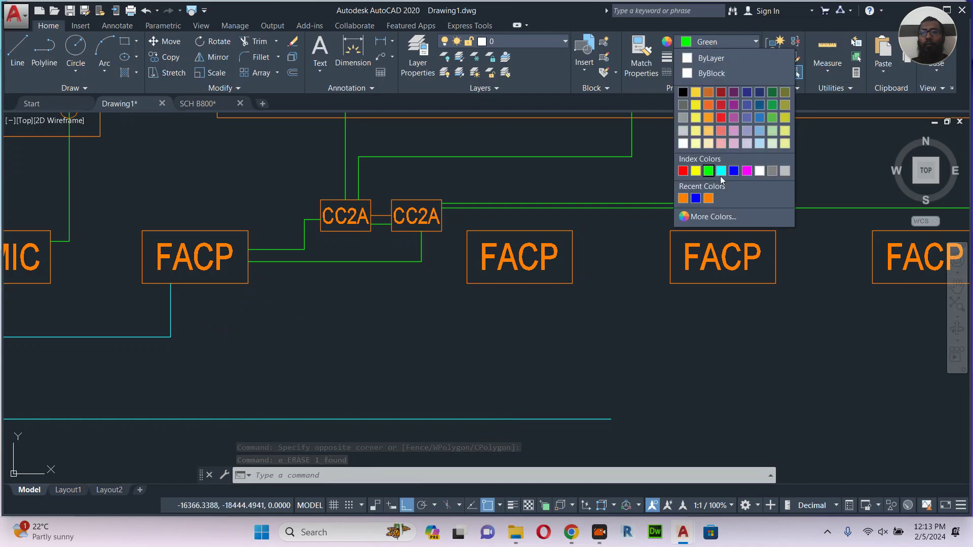
click(720, 172)
middle_drag(409, 353, 436, 352)
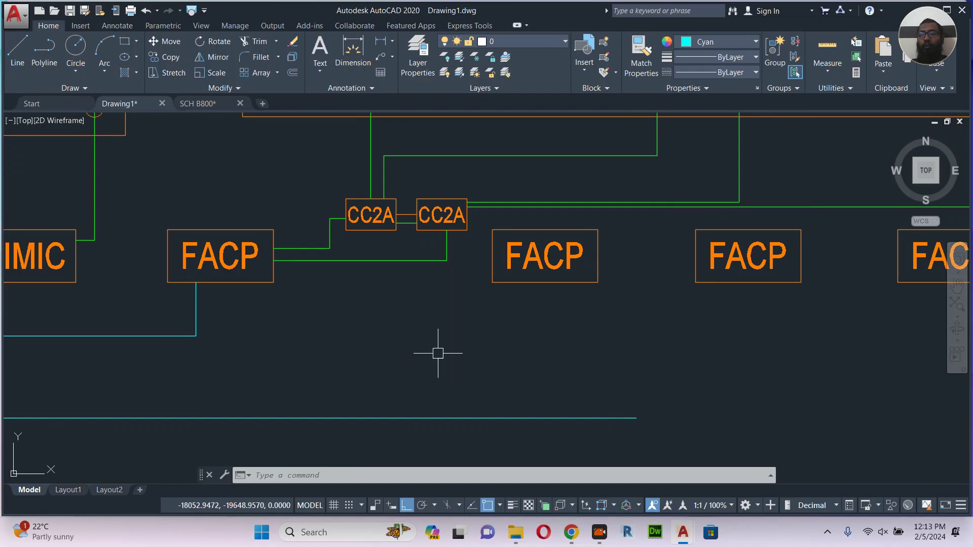
text(pl)
key(Return)
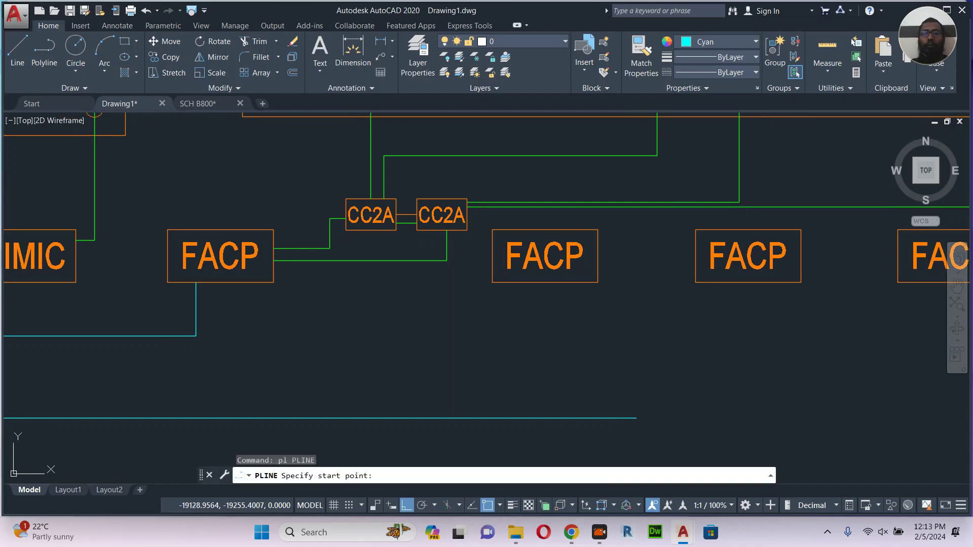
click(247, 283)
click(247, 322)
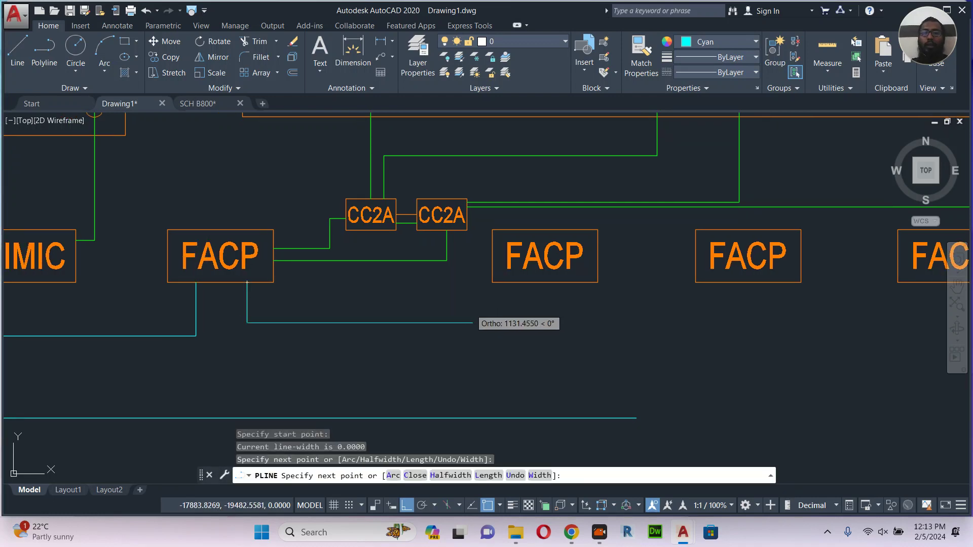
click(516, 322)
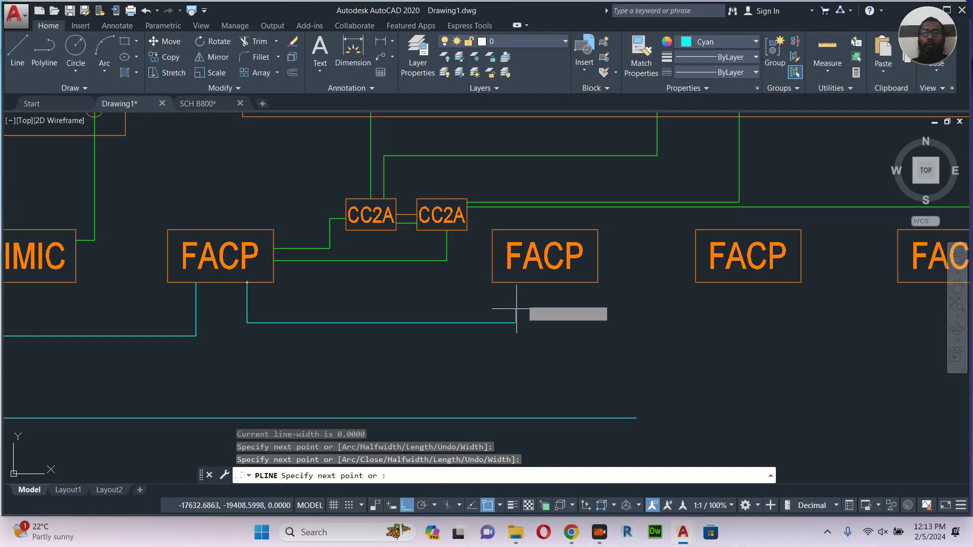
click(516, 282)
key(Escape)
Draw a cyan polyline below the blocks linking the first copied FACP to the second copied FACP.
key(Return)
click(569, 282)
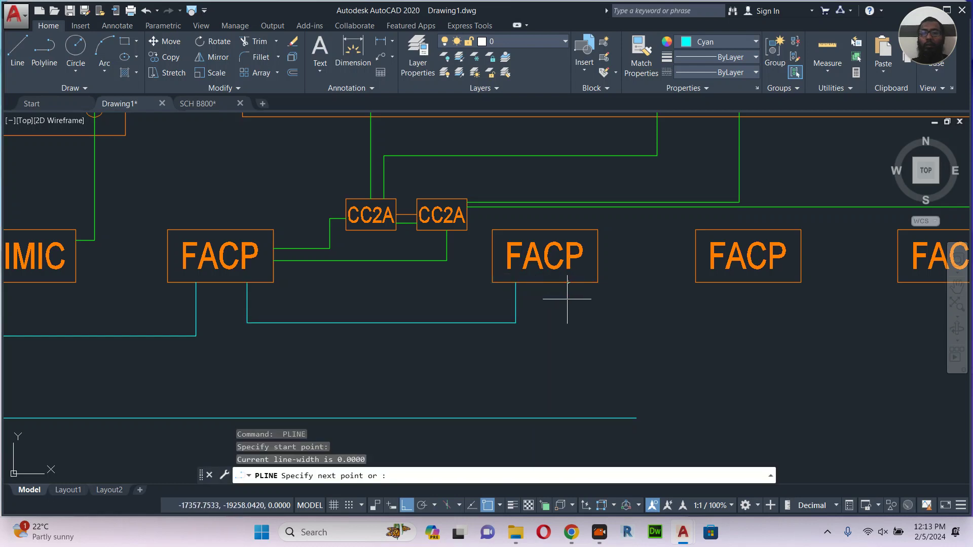
click(568, 327)
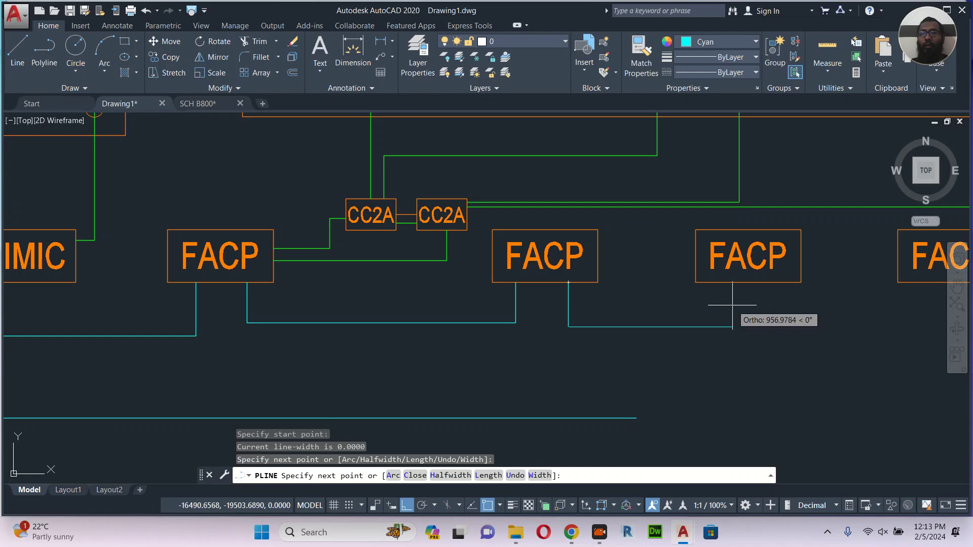
click(733, 326)
click(733, 282)
key(Escape)
Link the second copied FACP to the last copied FACP with a cyan polyline running below the blocks.
middle_drag(806, 319, 618, 304)
key(Return)
click(590, 276)
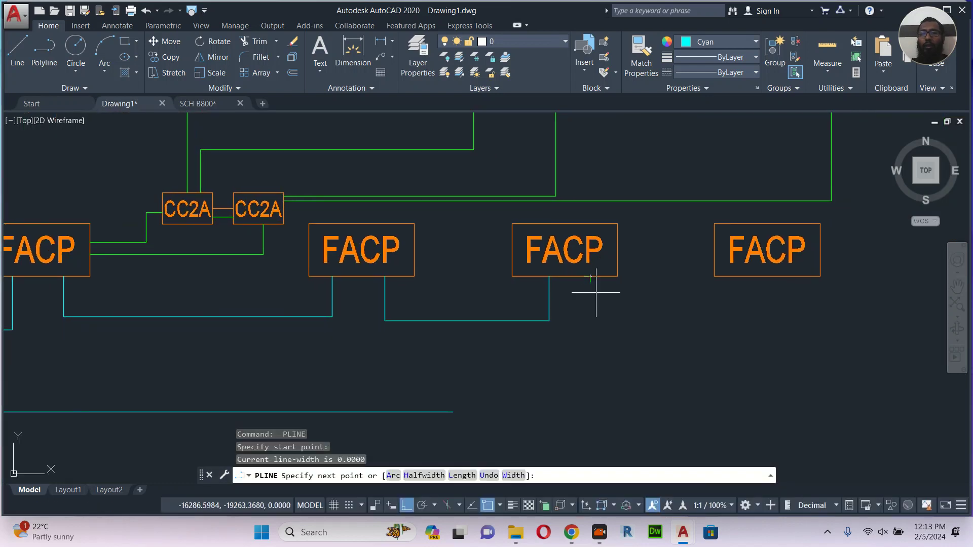
click(598, 324)
click(758, 323)
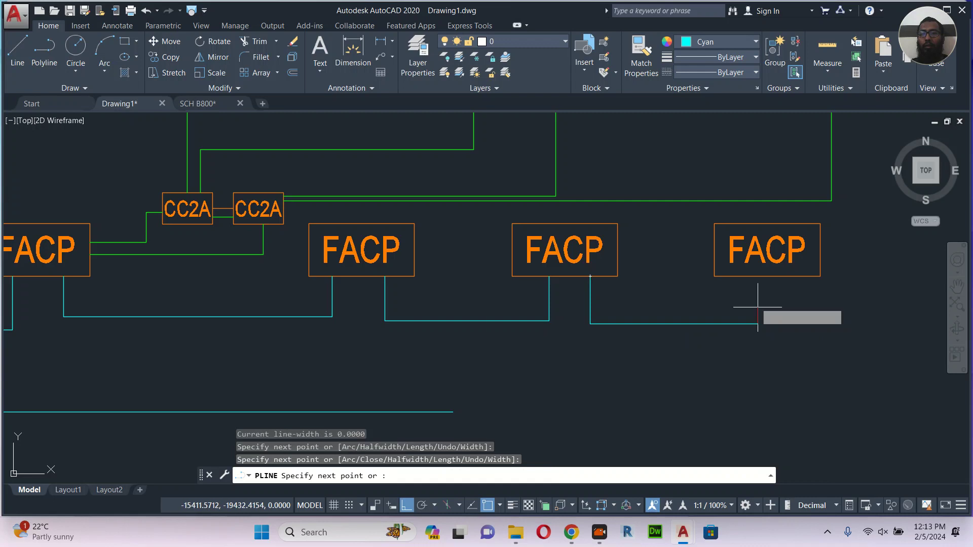
click(758, 276)
key(Escape)
Draw a vertical cyan polyline about 526 units long straight down from the last FACP block's bottom edge.
key(Return)
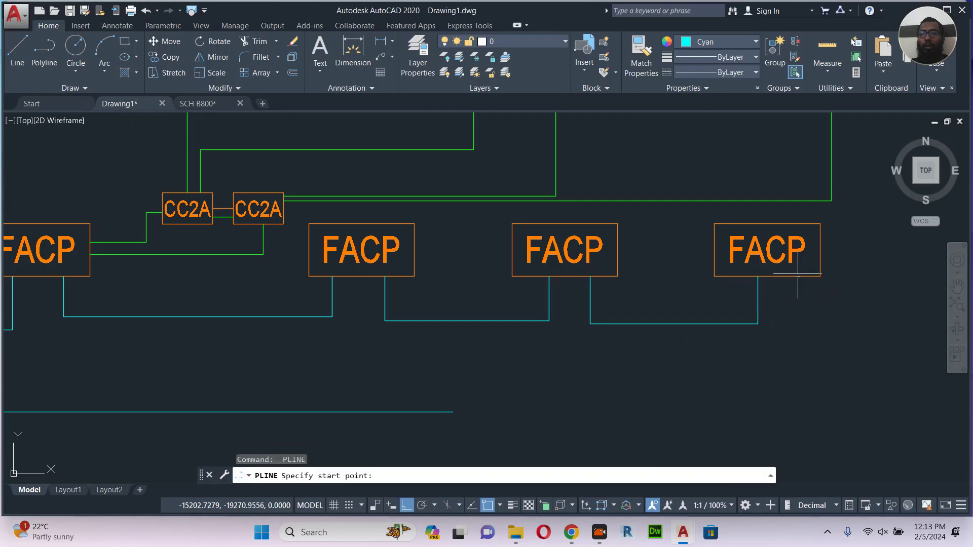
click(797, 276)
middle_drag(792, 342, 806, 293)
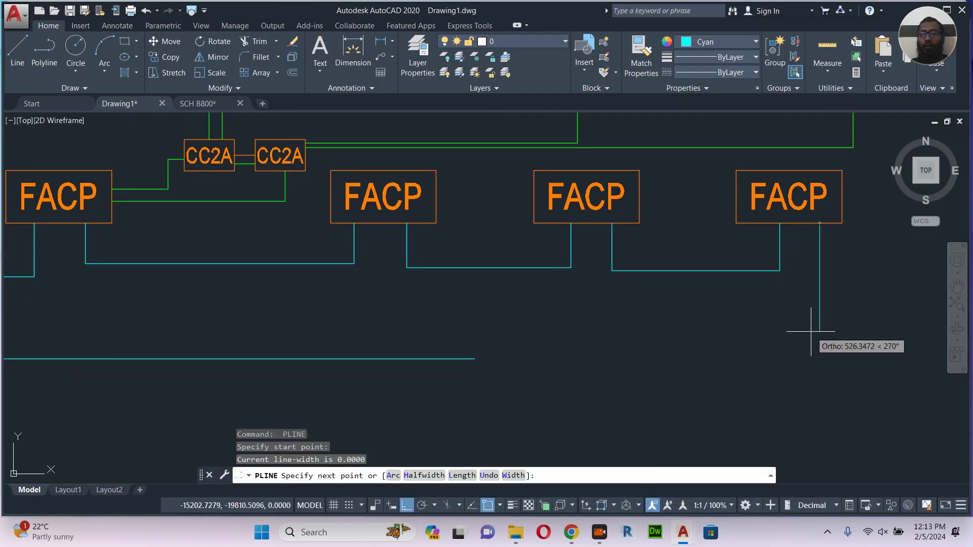
click(811, 332)
key(Escape)
Fillet the long horizontal cyan line from FARP with the last FACP's vertical line at radius 0 to close the network loop.
text(f)
key(Return)
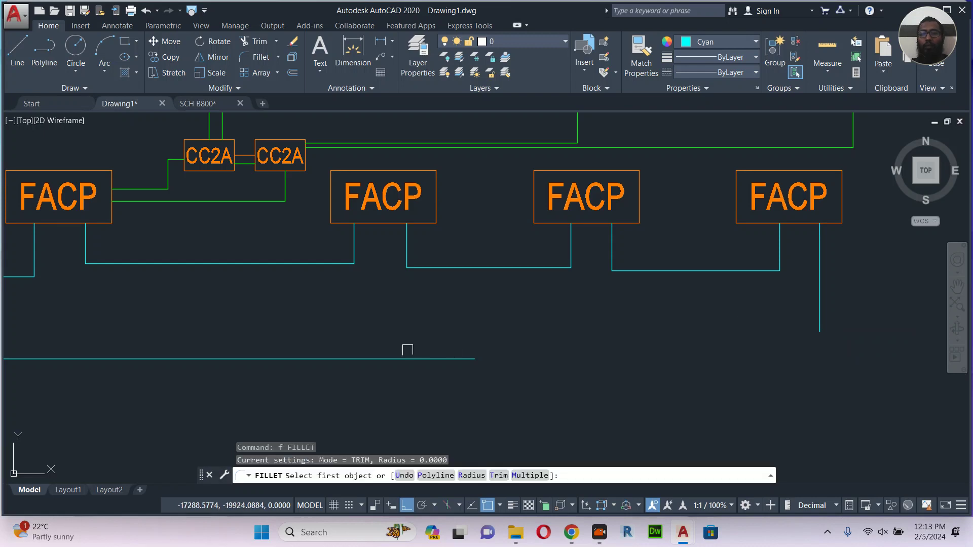
click(436, 360)
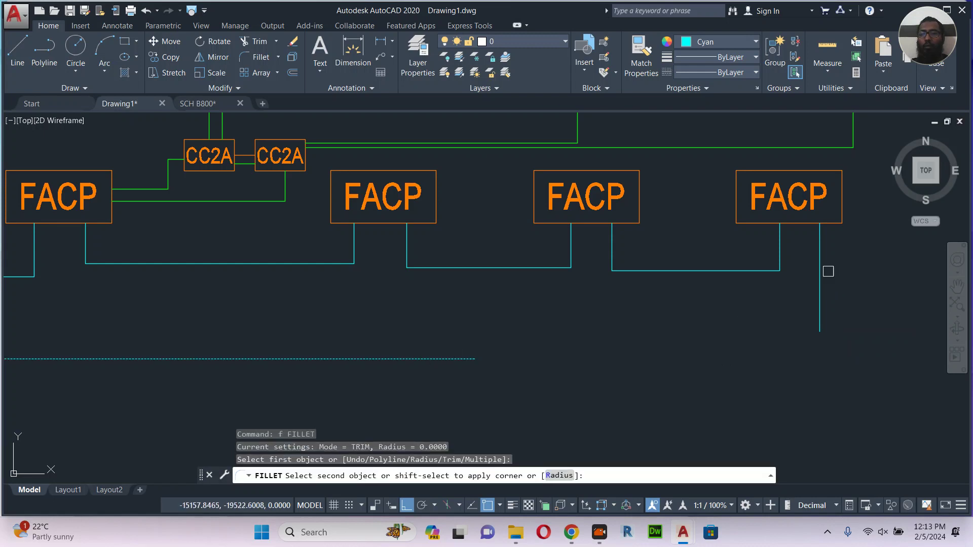
scroll(822, 271, down, 4)
key(Escape)
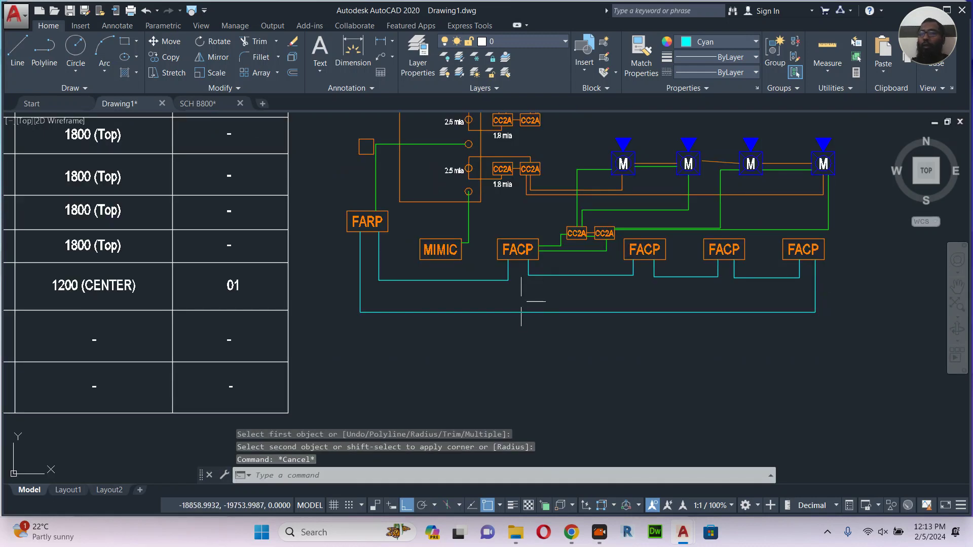
Change the colour of the small square above the FARP block to red.
middle_drag(760, 304, 736, 336)
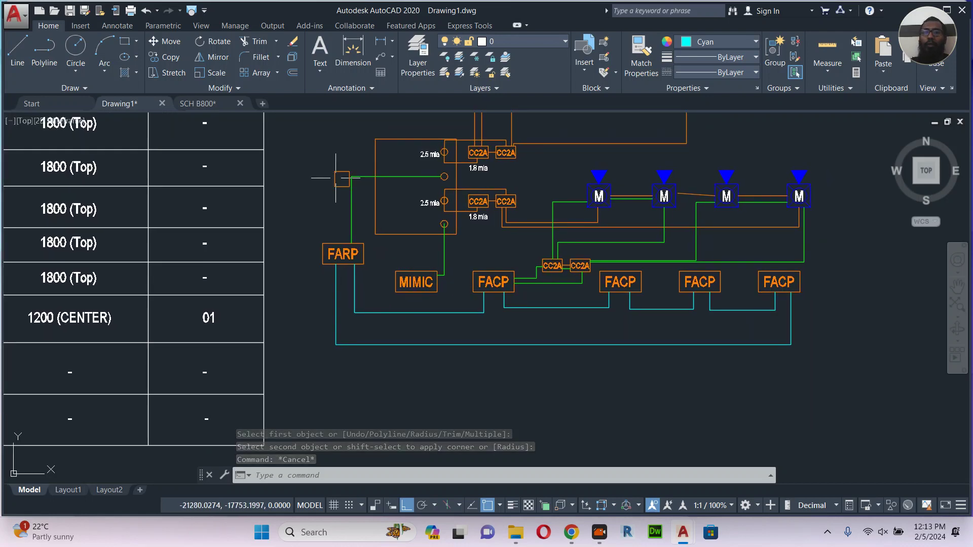
scroll(329, 165, up, 5)
click(358, 174)
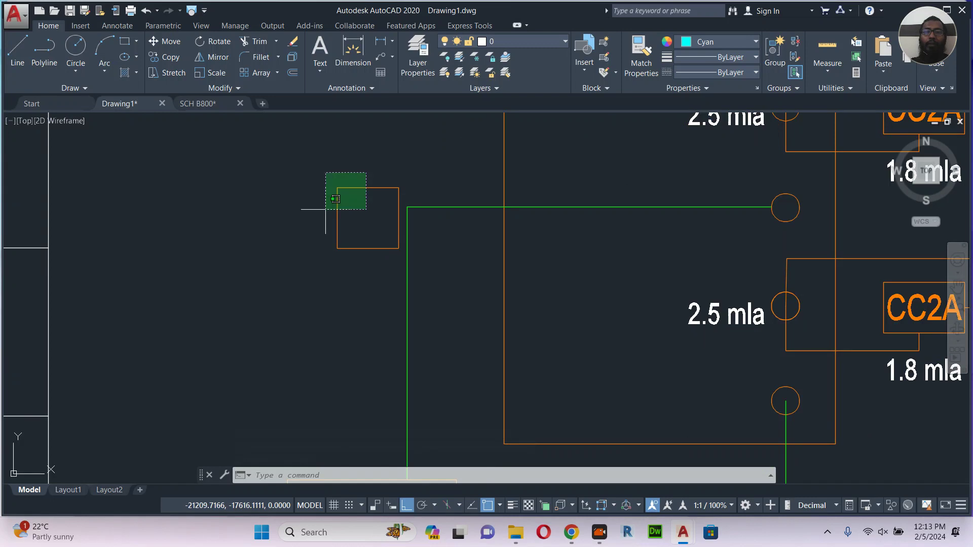
click(330, 213)
click(698, 41)
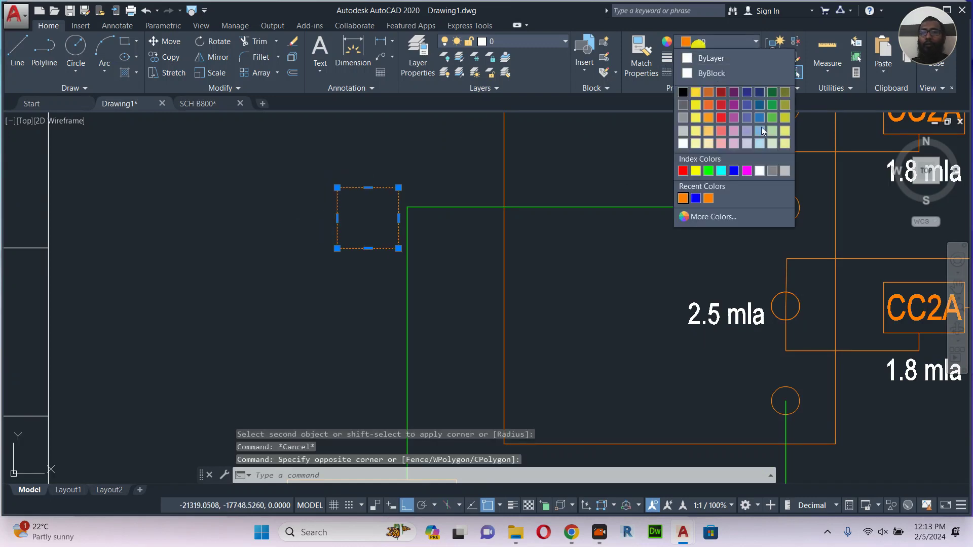
click(683, 171)
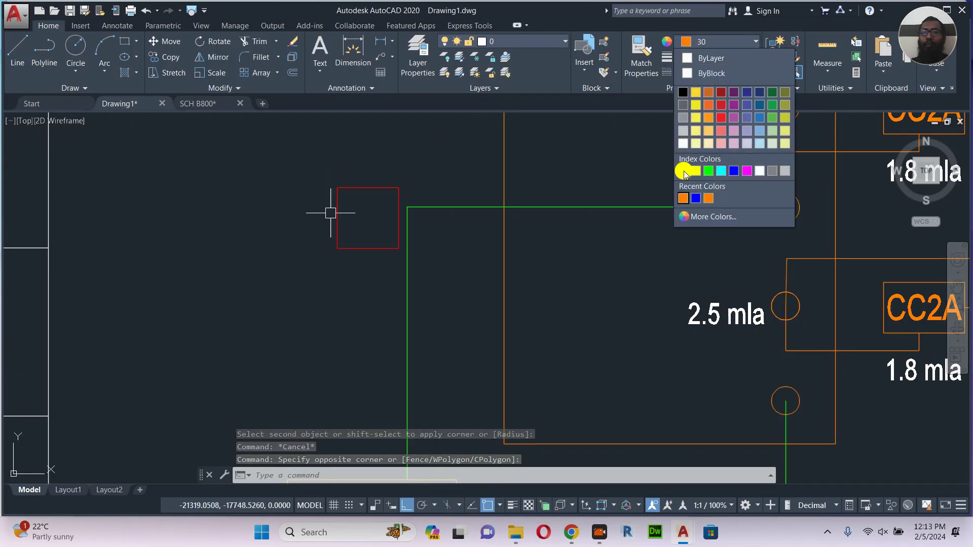
key(Escape)
key(Escape)
Copy the small red square and paste it just above the original FACP block.
middle_drag(354, 229, 347, 244)
click(375, 193)
click(337, 229)
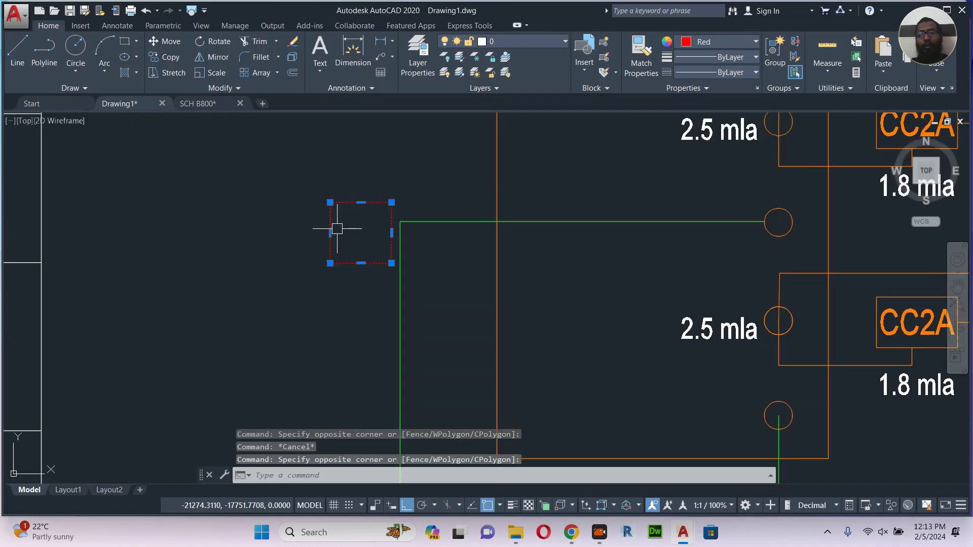
key(ctrl+shift+c)
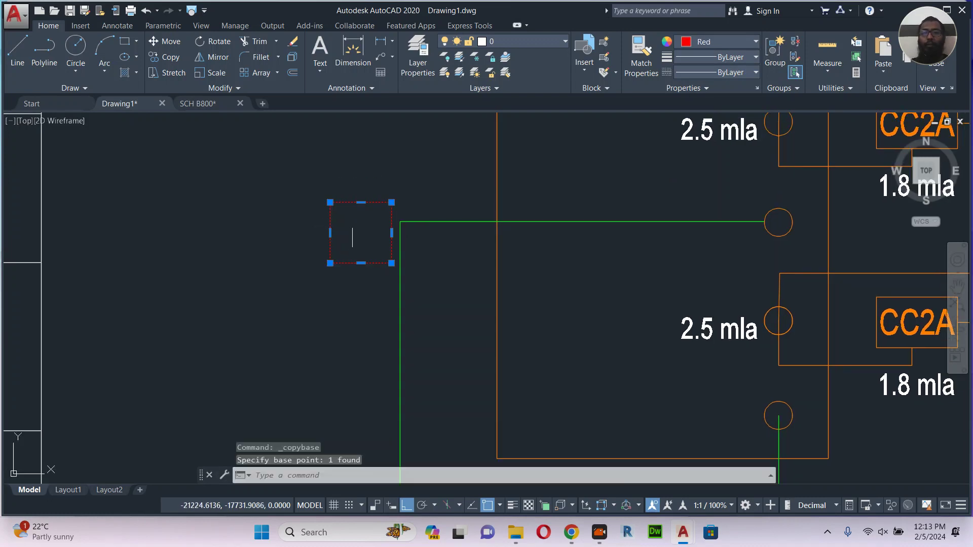
scroll(353, 222, down, 5)
mouse_move(458, 270)
middle_down()
mouse_move(447, 264)
mouse_move(458, 225)
middle_up()
key(Escape)
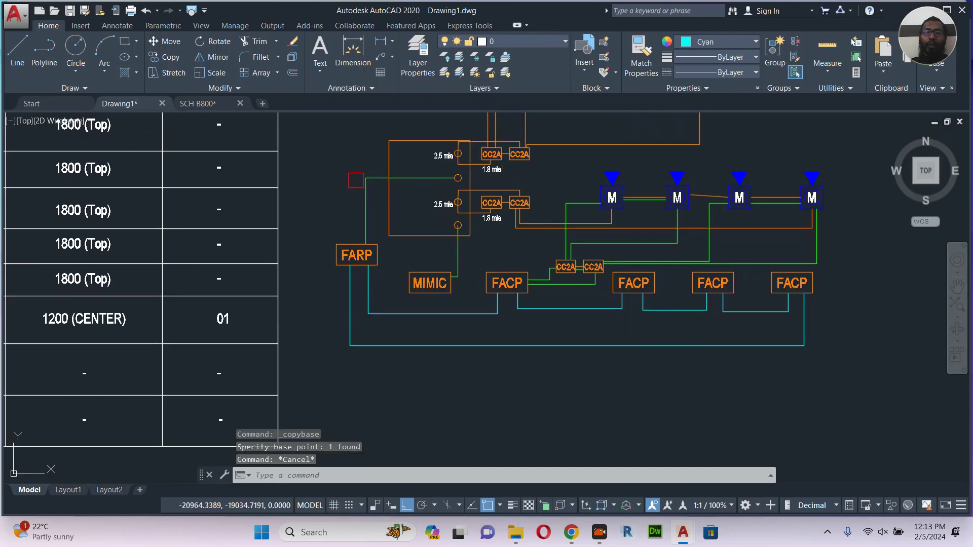
key(ctrl+v)
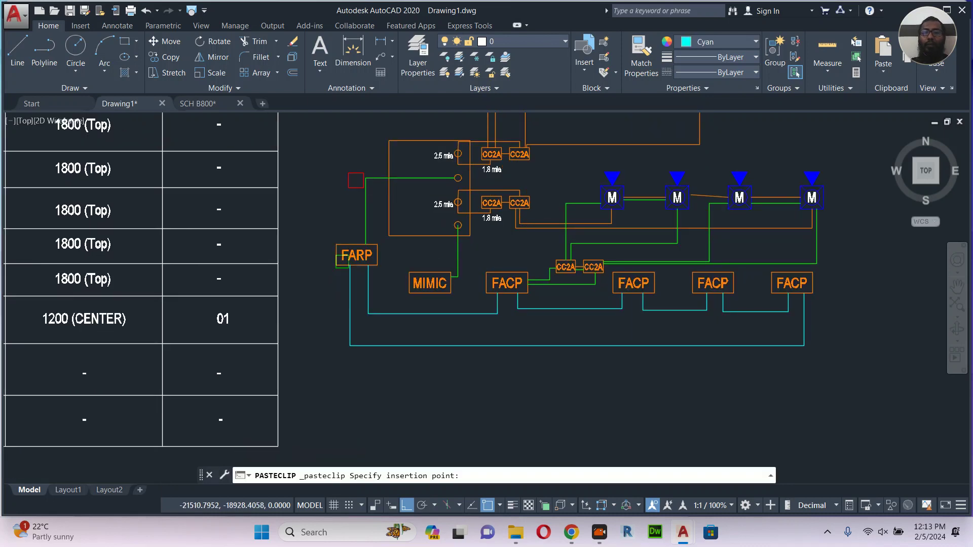
scroll(327, 271, up, 2)
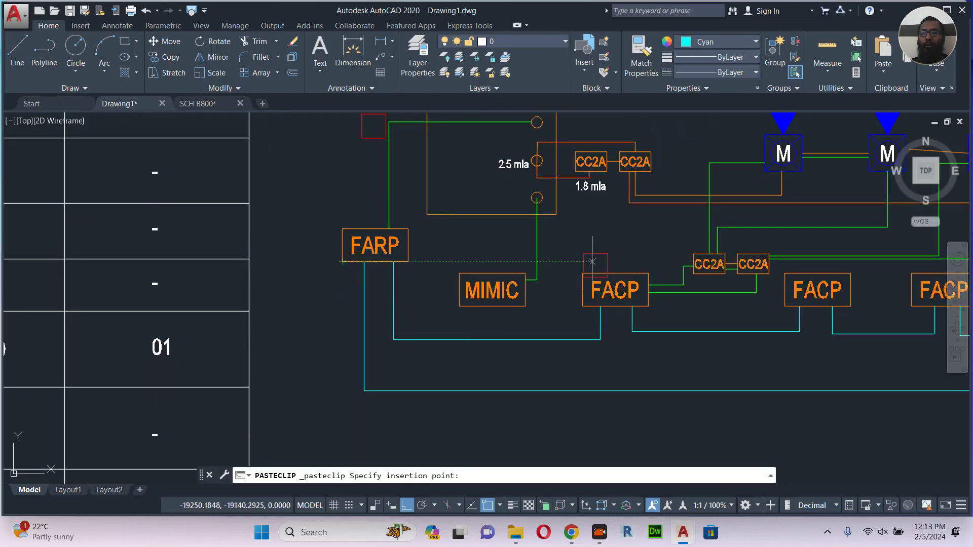
scroll(592, 258, up, 2)
click(603, 250)
Paste three more red squares, one beside the right edge of each copied FACP block.
middle_drag(722, 294, 390, 293)
key(ctrl+v)
click(698, 303)
key(Escape)
middle_drag(828, 322, 588, 318)
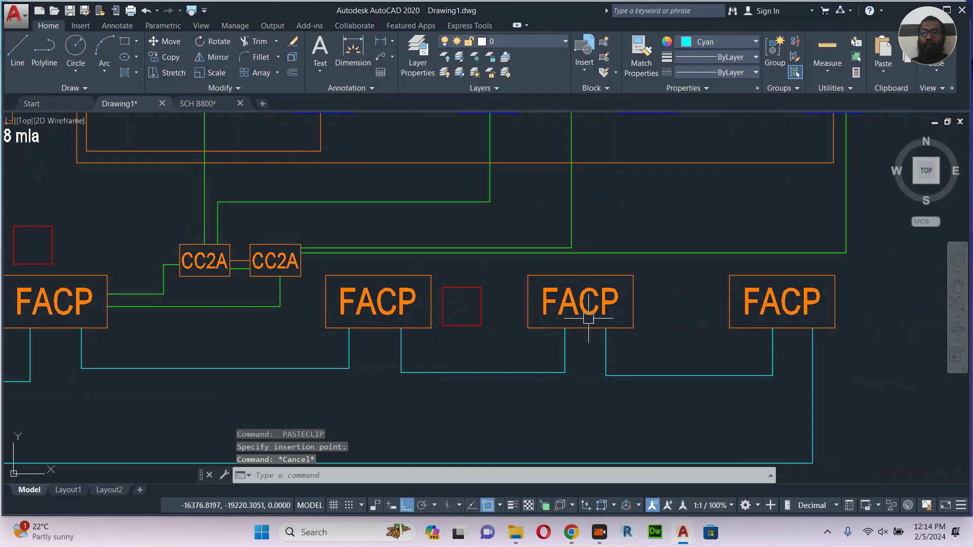
key(ctrl+v)
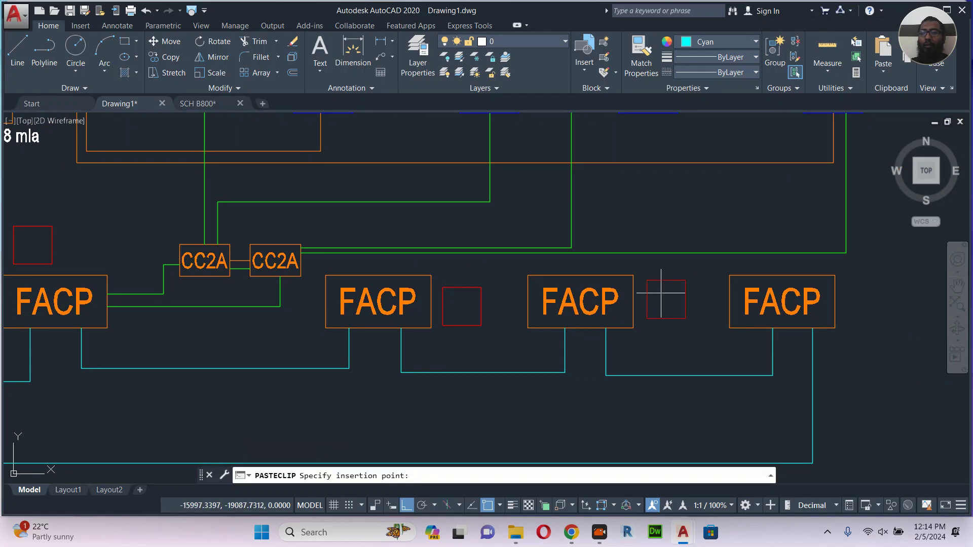
click(657, 293)
key(Escape)
key(ctrl+v)
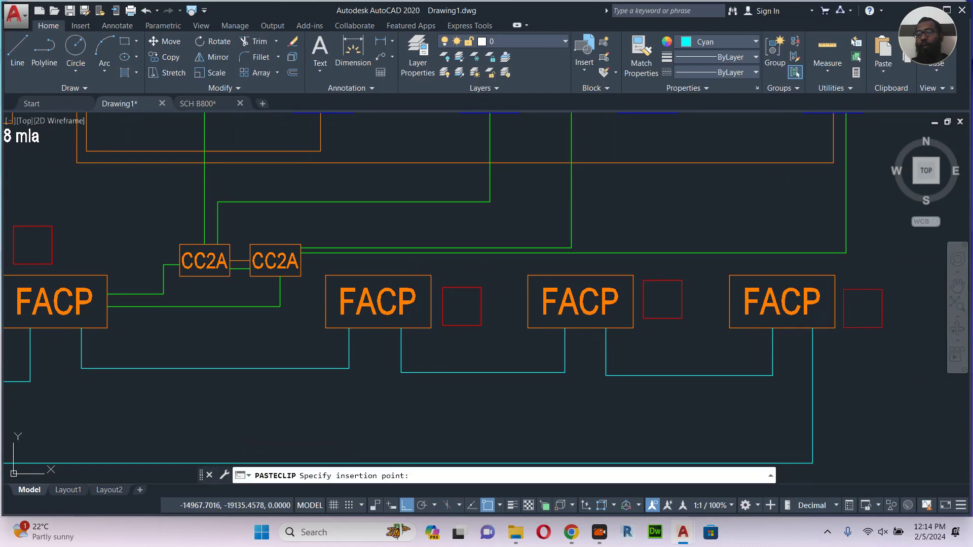
click(859, 298)
key(Escape)
Examine the whole wiring schematic and the floor plan's fire alarm devices, FACP location and dashed loop wiring.
scroll(859, 298, down, 5)
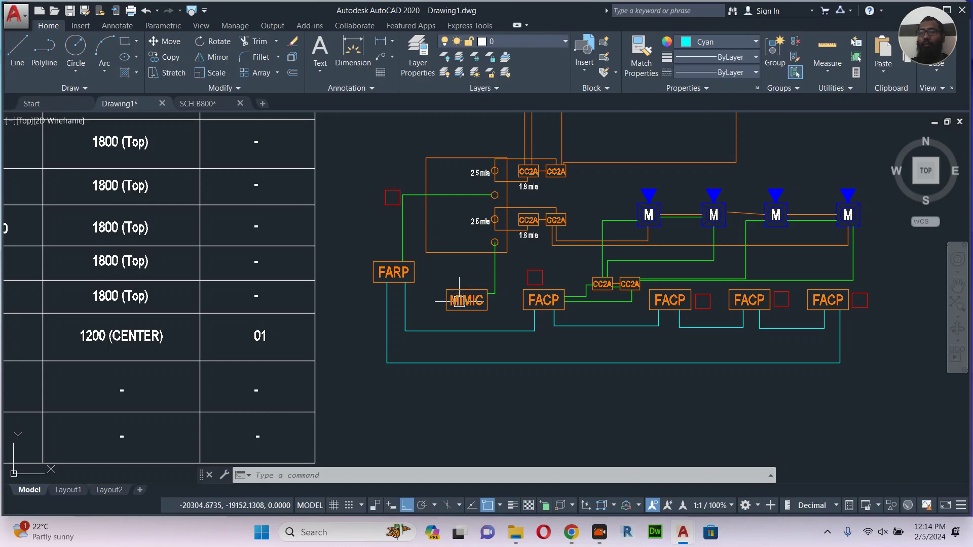
scroll(655, 302, down, 4)
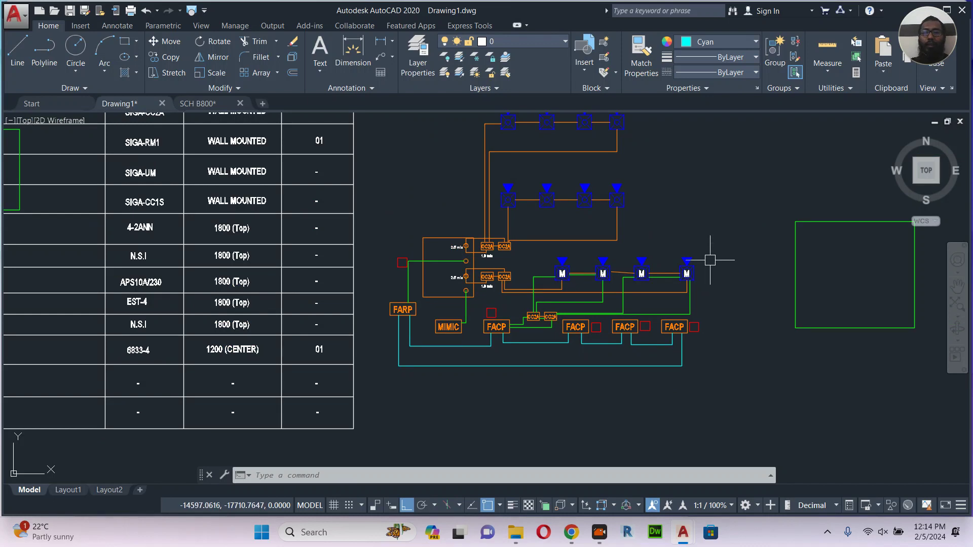
scroll(710, 260, down, 2)
scroll(782, 284, down, 2)
mouse_move(784, 285)
middle_down()
mouse_move(469, 349)
mouse_move(375, 341)
middle_up()
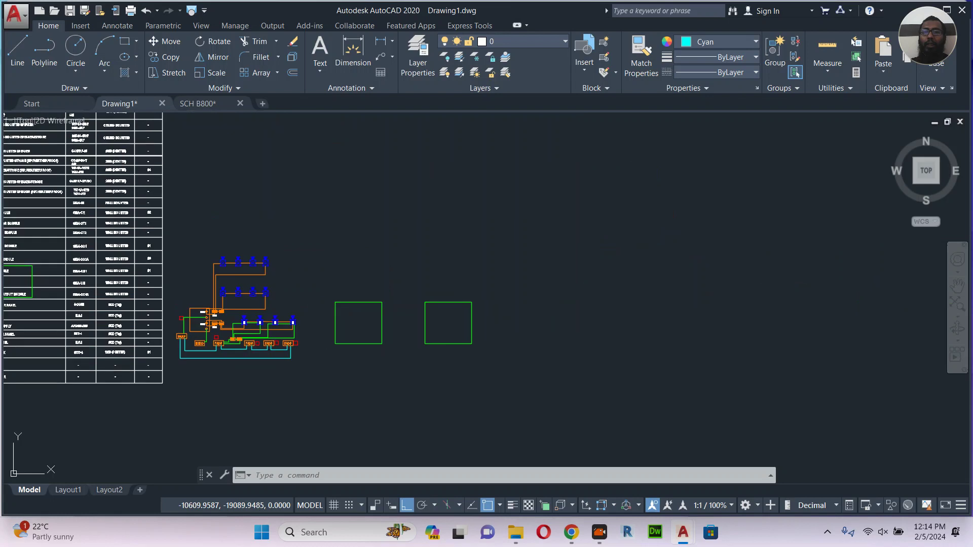
middle_drag(656, 298, 218, 353)
scroll(361, 331, down, 2)
mouse_move(554, 279)
middle_down()
mouse_move(582, 362)
mouse_move(634, 446)
middle_up()
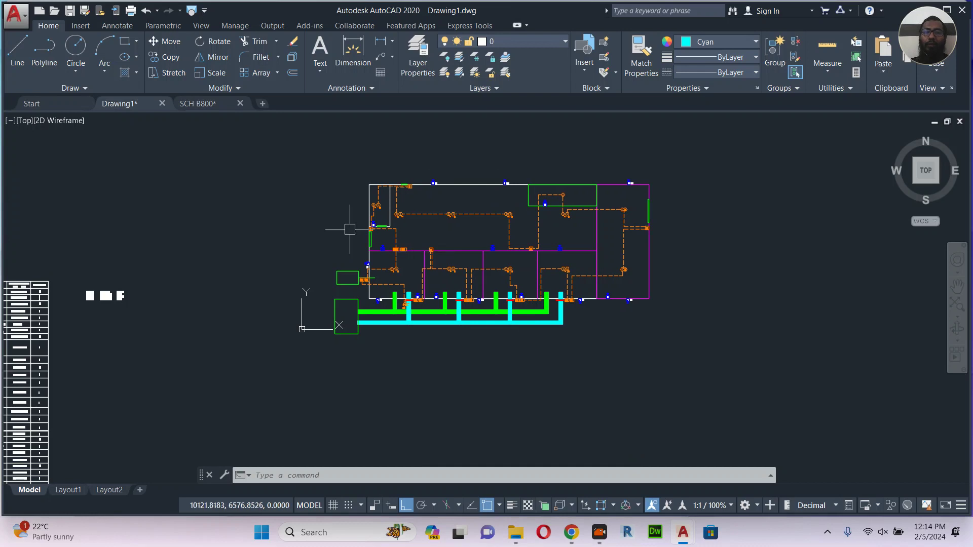
scroll(350, 229, up, 1)
scroll(380, 208, up, 3)
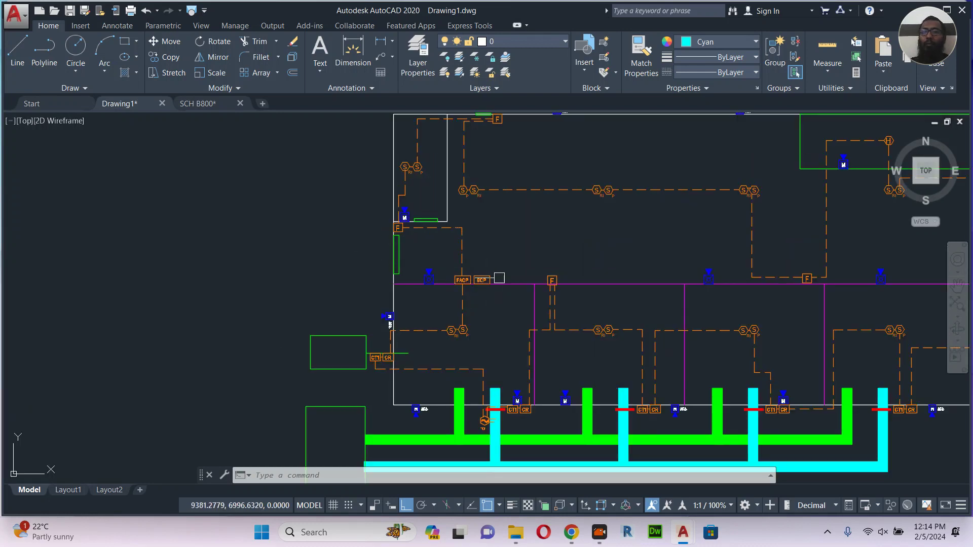
middle_drag(486, 278, 423, 235)
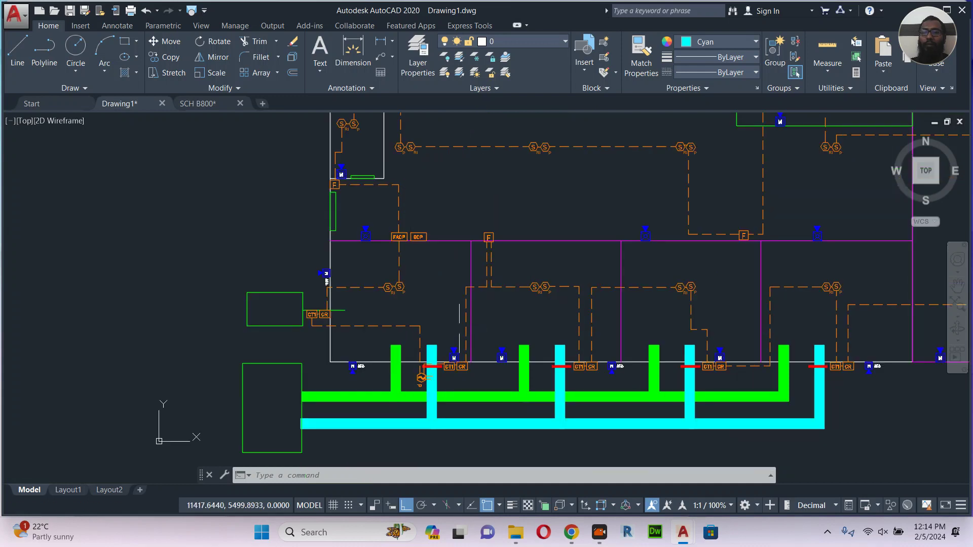
scroll(445, 293, down, 1)
Return to the wiring schematic and review the FACP network, the CC2A modules and the looped M devices.
middle_drag(320, 304, 760, 215)
middle_drag(431, 281, 456, 122)
middle_drag(476, 311, 493, 219)
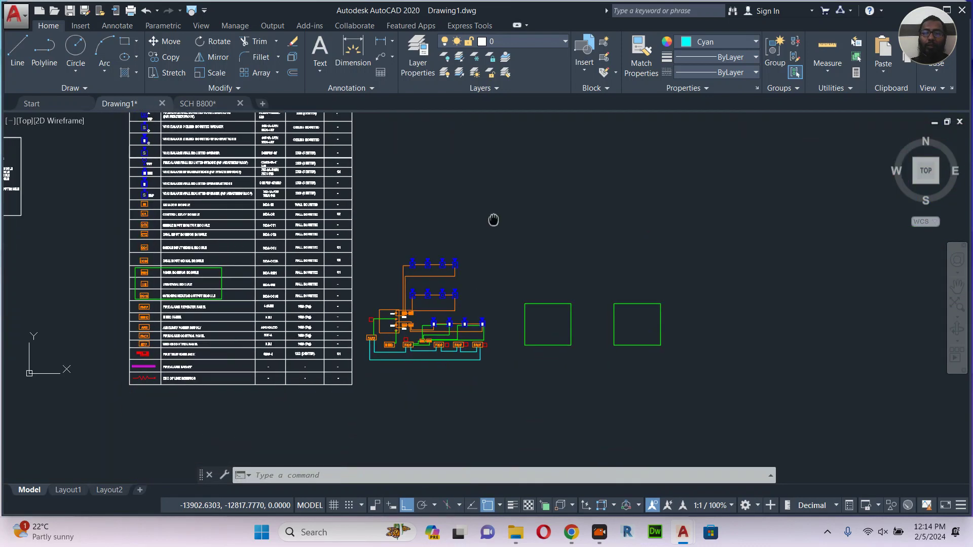
scroll(446, 314, up, 10)
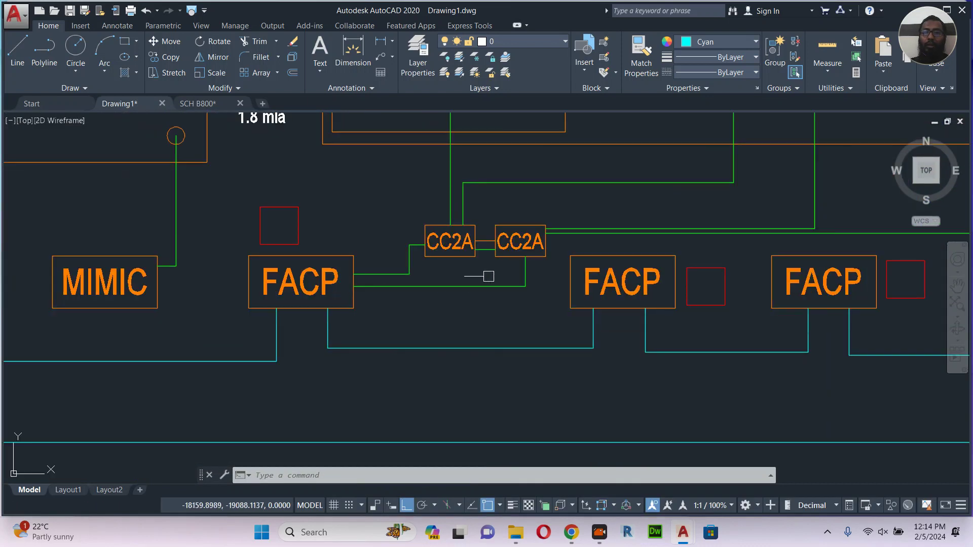
scroll(472, 309, down, 4)
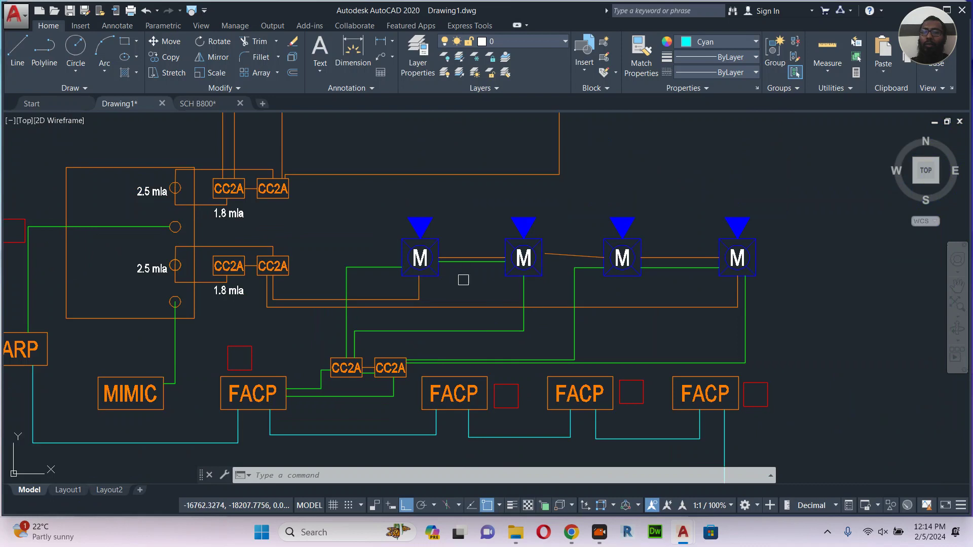
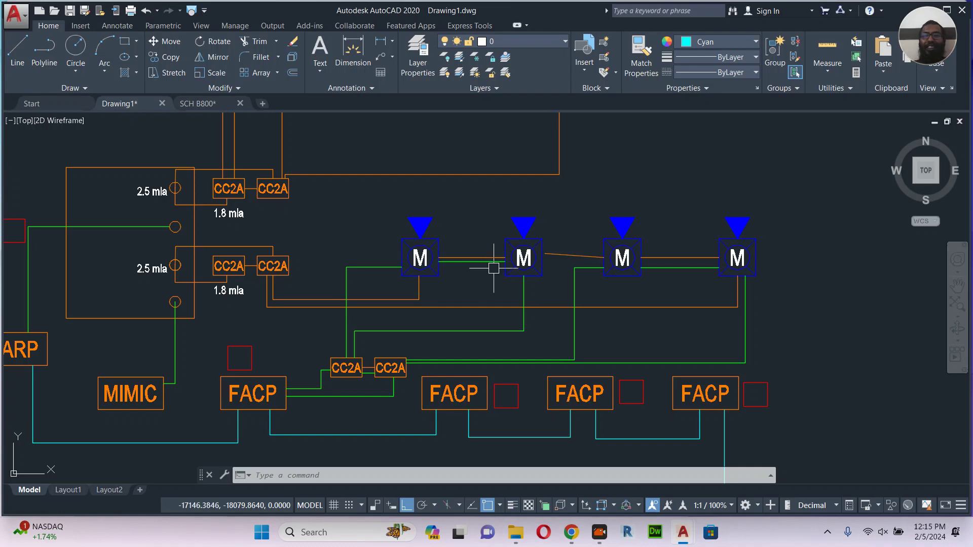
scroll(527, 269, down, 2)
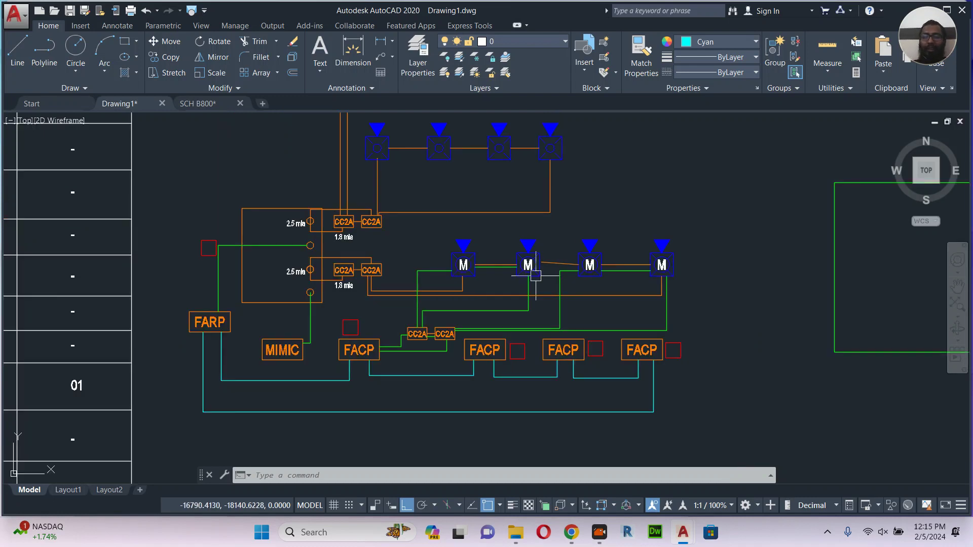
middle_drag(701, 265, 670, 282)
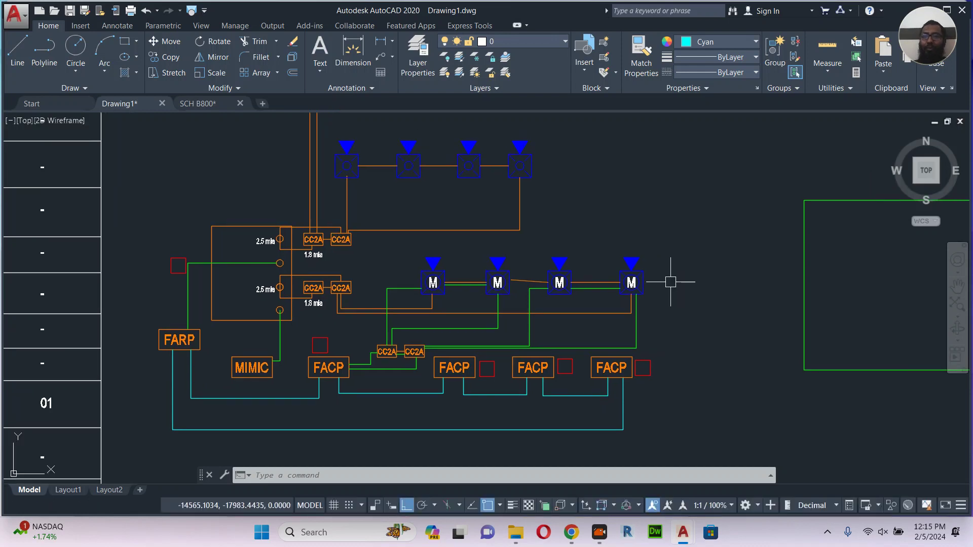
scroll(663, 251, down, 2)
middle_drag(682, 226, 652, 268)
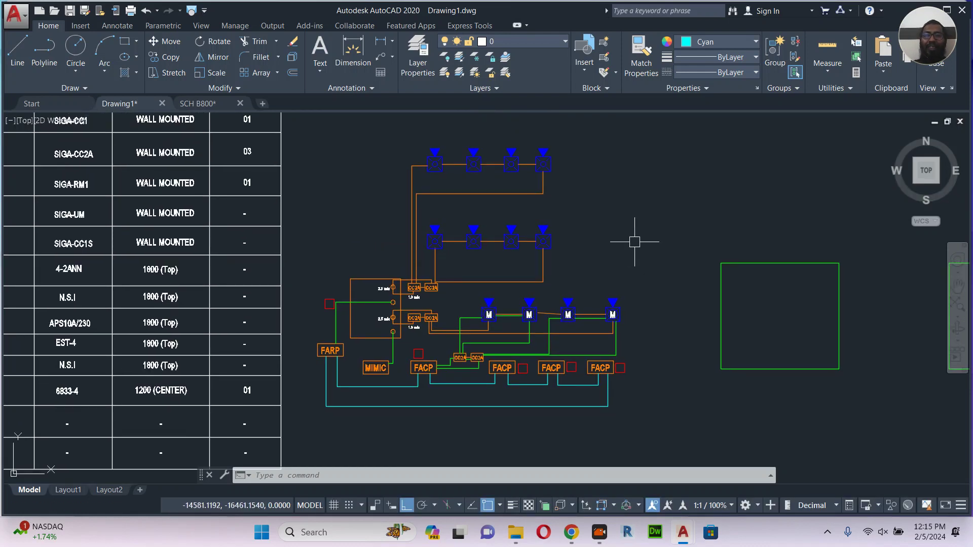
middle_drag(634, 239, 624, 257)
scroll(557, 365, up, 2)
scroll(561, 368, up, 2)
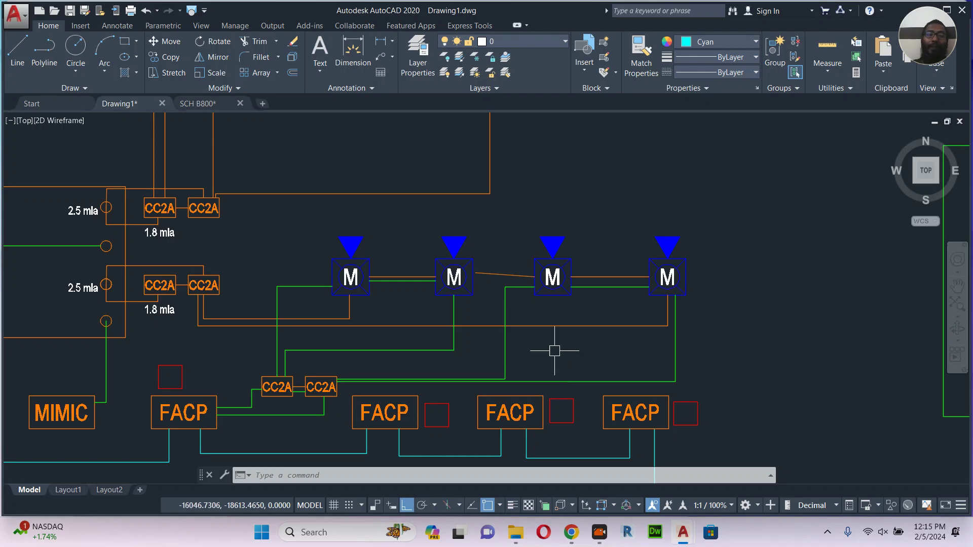
Examine the wiring schematic's FARP, MIMIC and FACP network together with the two empty green rectangles beside it.
scroll(555, 355, down, 4)
scroll(555, 351, down, 2)
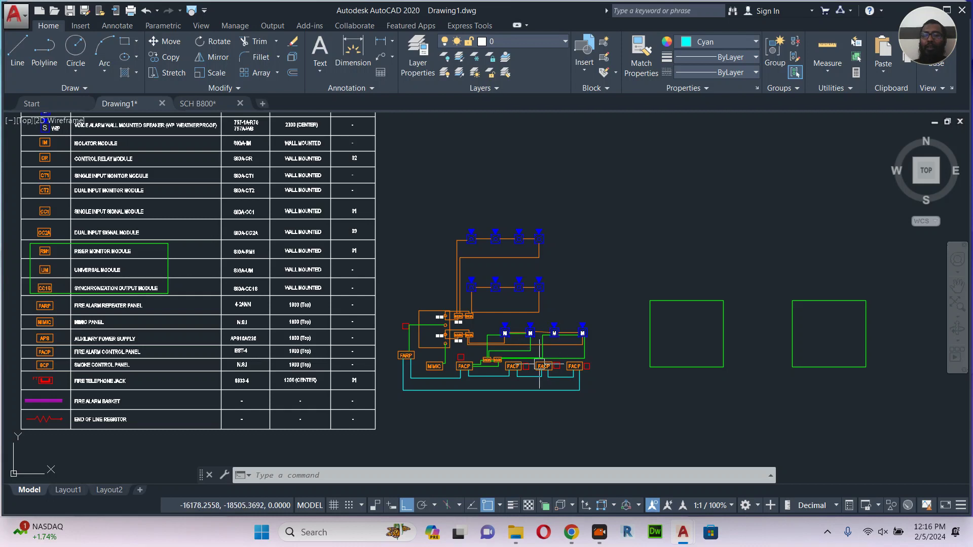
scroll(517, 360, up, 6)
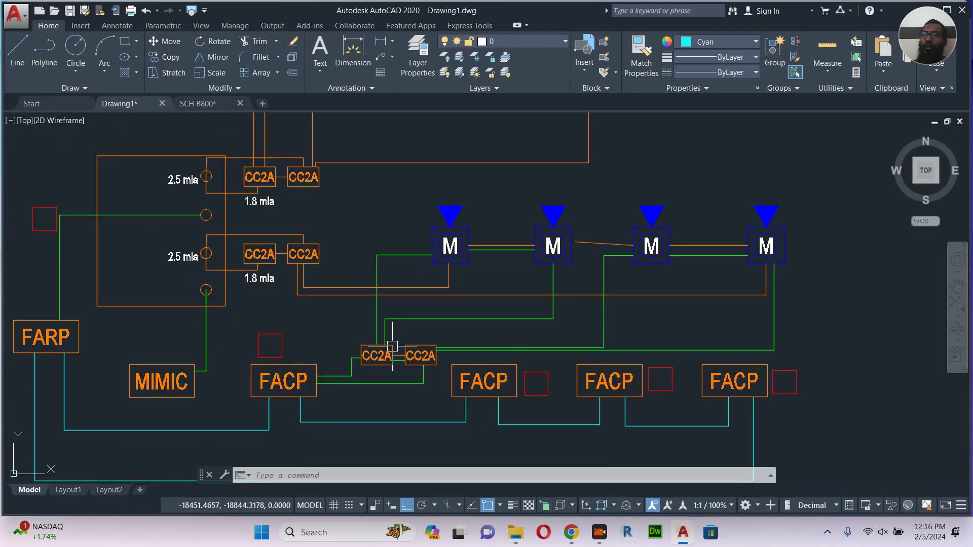
middle_drag(598, 349, 281, 310)
scroll(279, 300, down, 4)
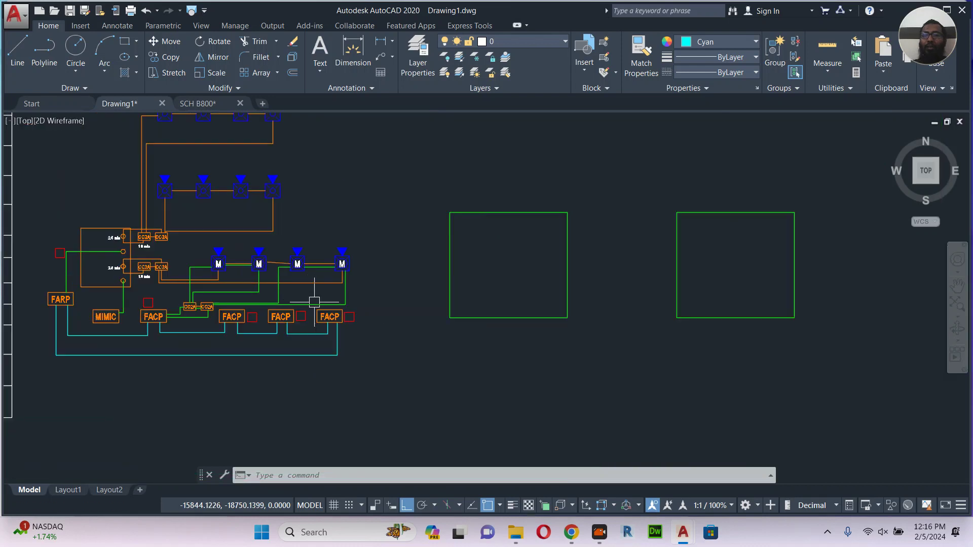
middle_drag(611, 296, 420, 307)
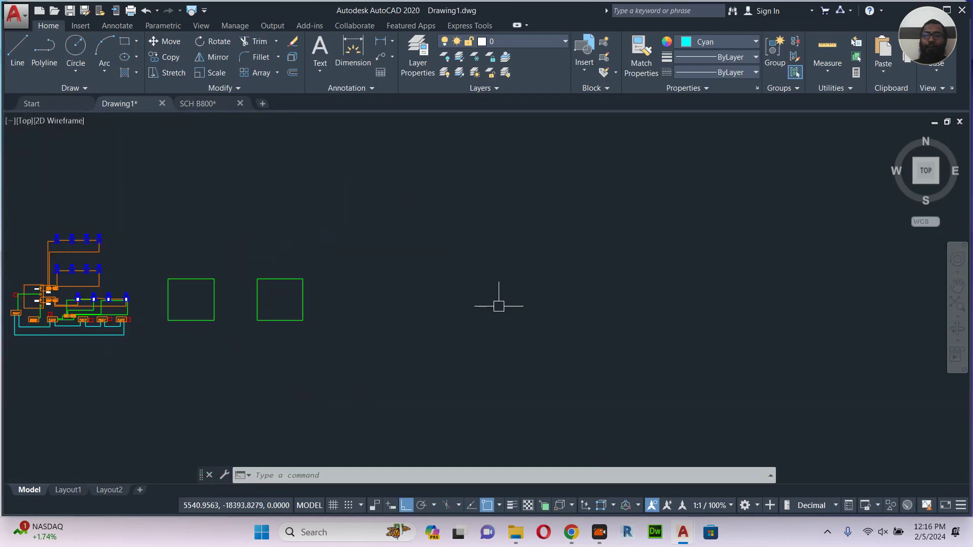
scroll(497, 304, down, 2)
middle_drag(558, 290, 277, 350)
mouse_move(470, 262)
middle_down()
mouse_move(554, 378)
mouse_move(374, 347)
mouse_move(815, 166)
middle_up()
scroll(387, 315, up, 5)
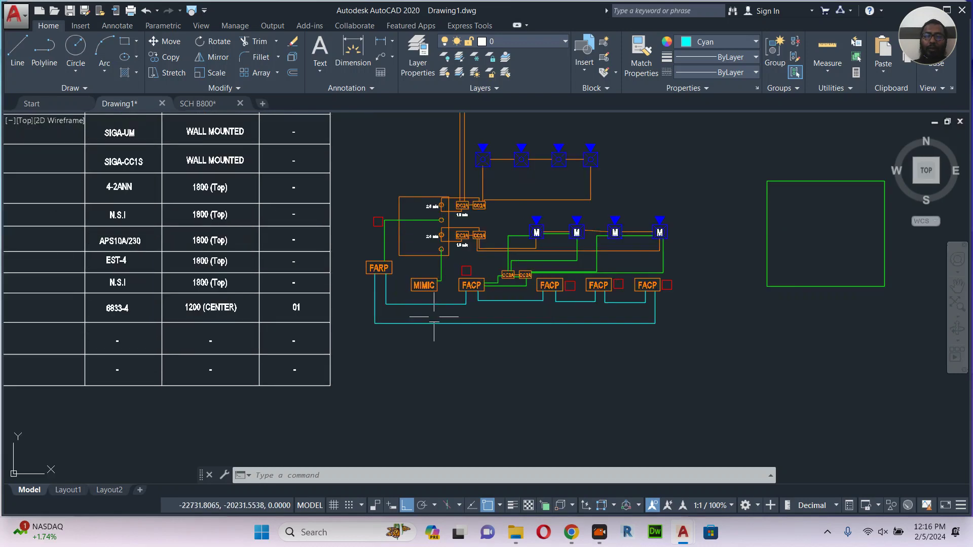
scroll(572, 203, up, 1)
scroll(571, 204, up, 2)
Copy the APS auxiliary power supply symbol from the legend table with a base point at its bottom edge midpoint.
scroll(623, 265, down, 6)
middle_drag(624, 265, 823, 234)
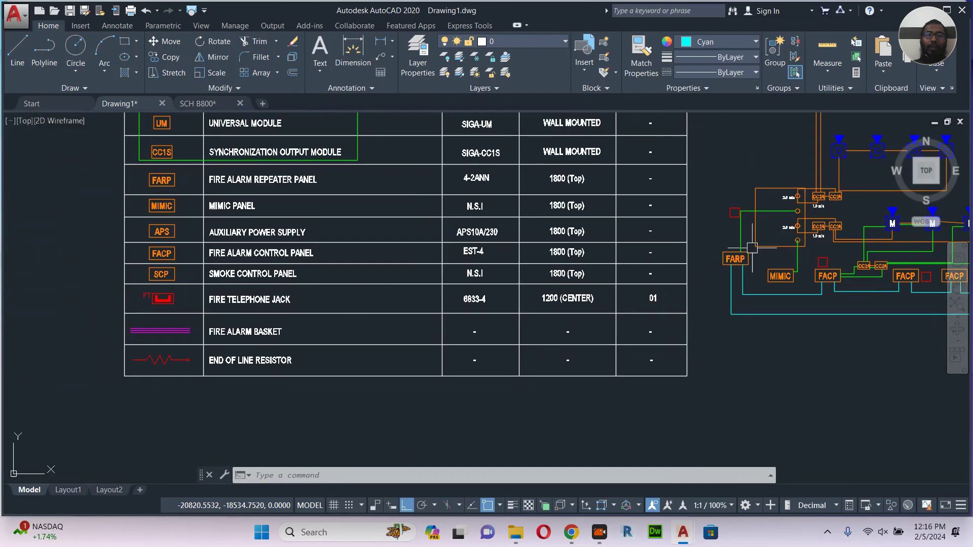
scroll(176, 249, up, 2)
scroll(121, 195, up, 4)
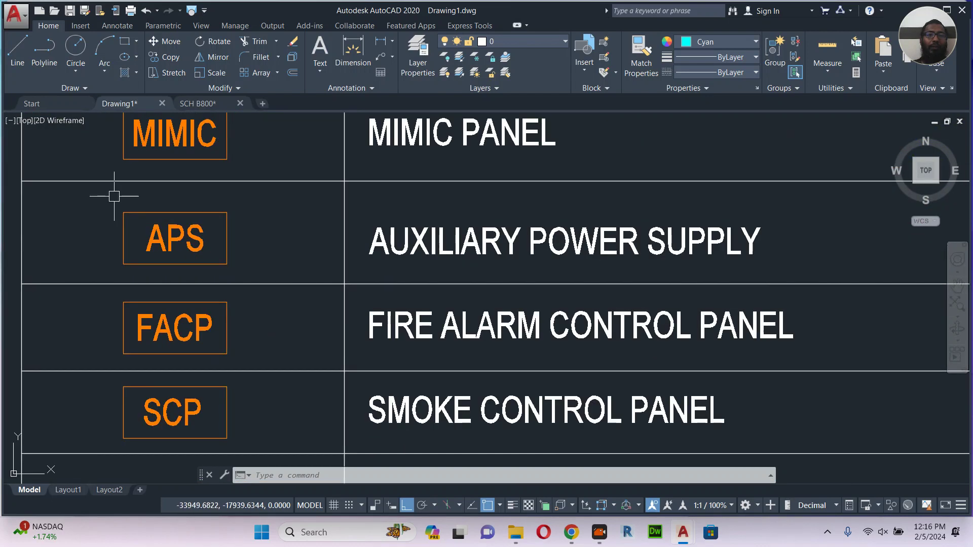
click(105, 203)
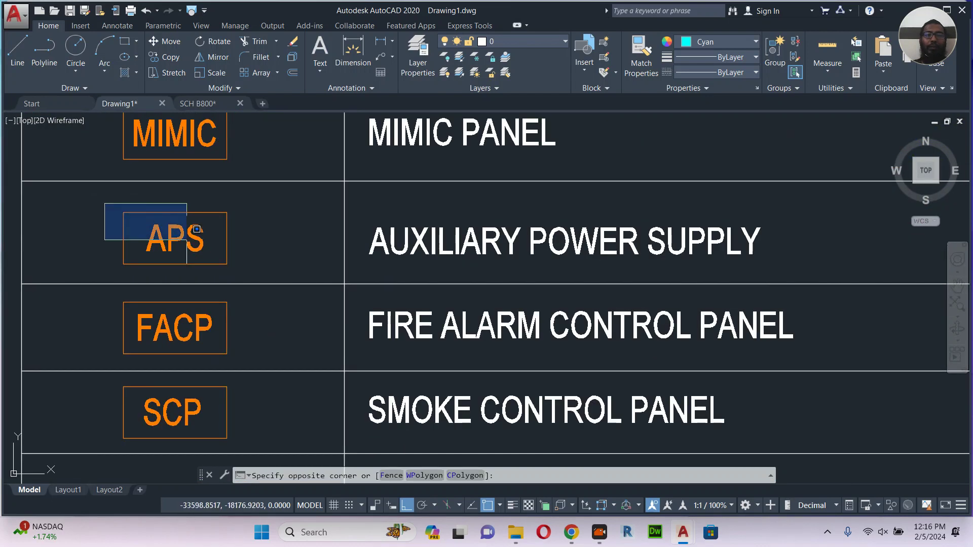
click(246, 266)
key(ctrl+shift+c)
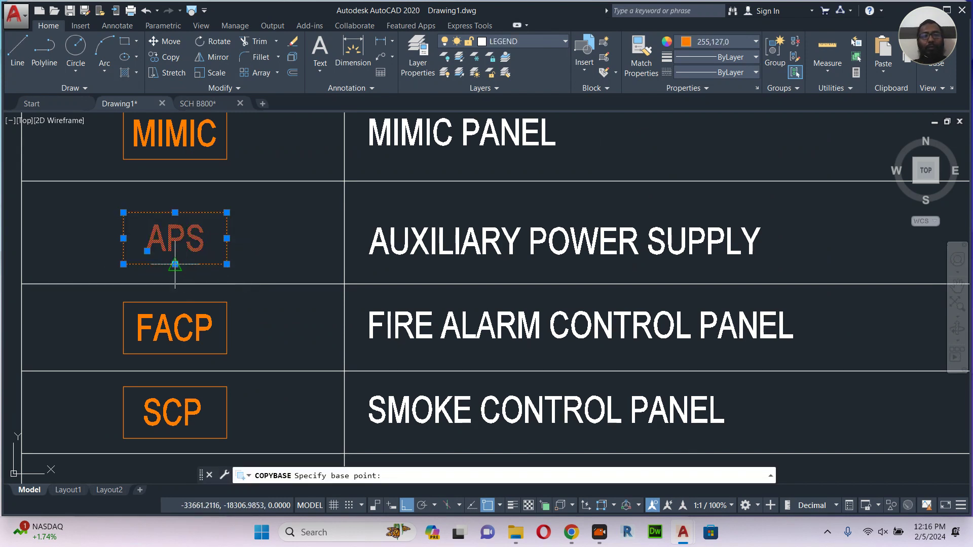
Paste the APS symbol as a block on the floor plan's magenta wall line, to the right of the SCP panel.
scroll(173, 292, down, 3)
scroll(197, 276, down, 5)
mouse_move(623, 264)
middle_down()
mouse_move(522, 315)
mouse_move(509, 340)
middle_up()
scroll(497, 262, up, 8)
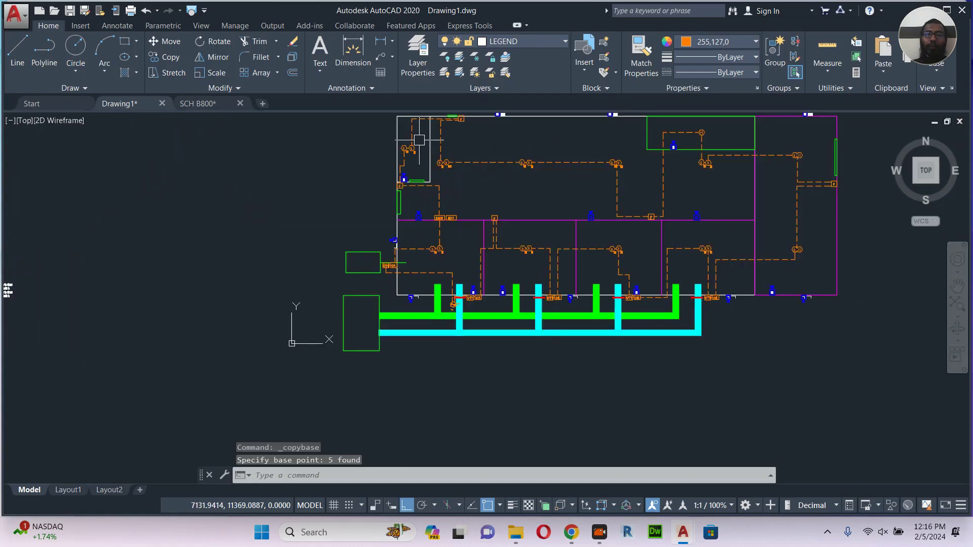
scroll(497, 262, up, 4)
click(501, 309)
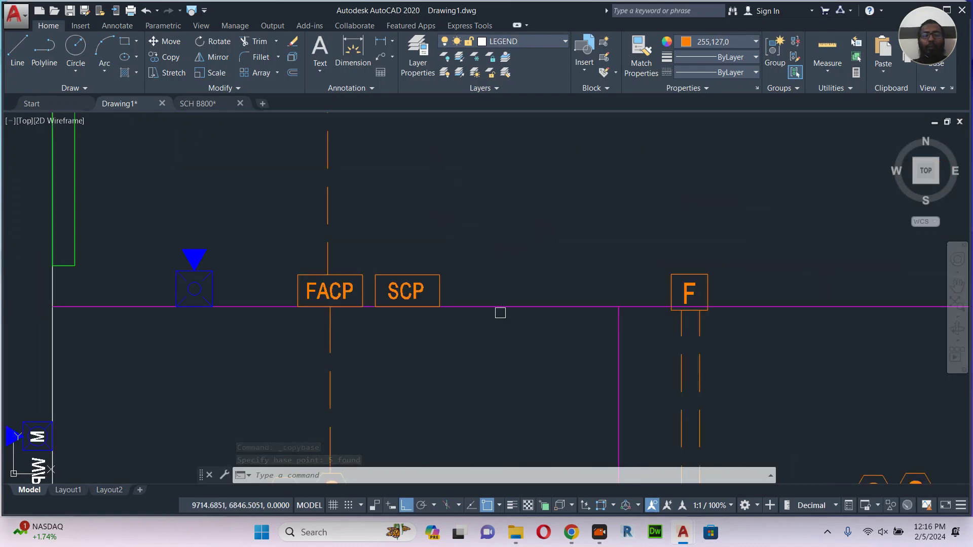
key(ctrl+shift+v)
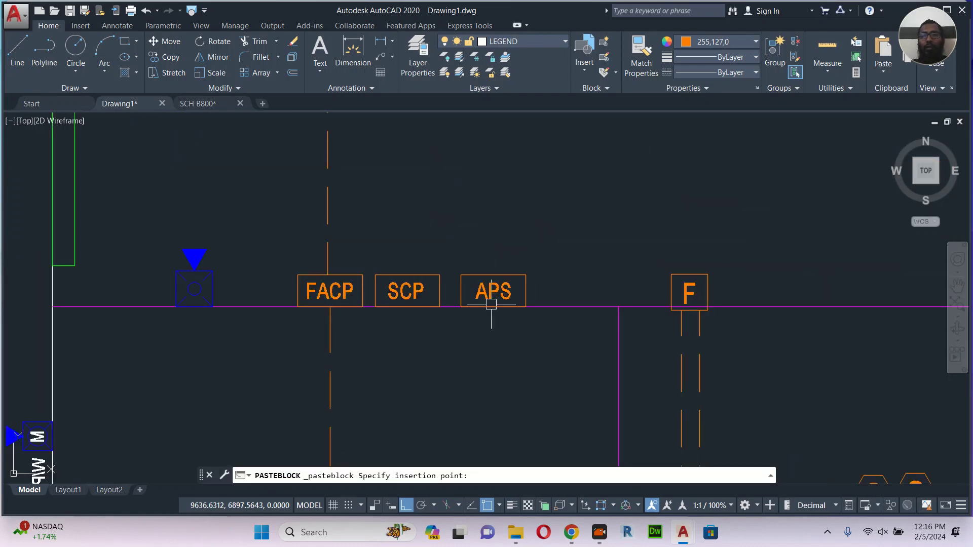
click(493, 308)
Examine the APS panel's placement beside SCP and FACP within the floor plan's device layout.
scroll(525, 307, down, 6)
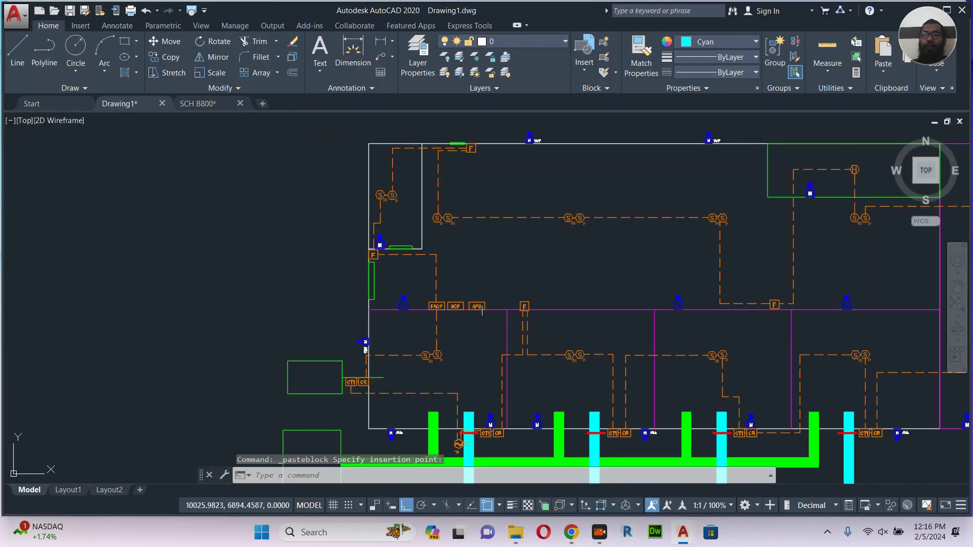
middle_drag(476, 312, 433, 304)
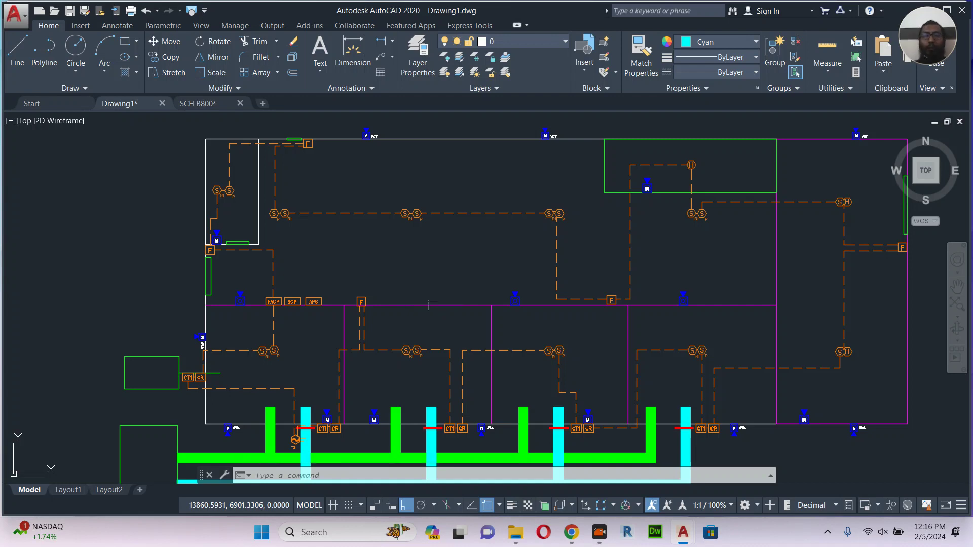
scroll(284, 300, up, 2)
scroll(294, 303, up, 2)
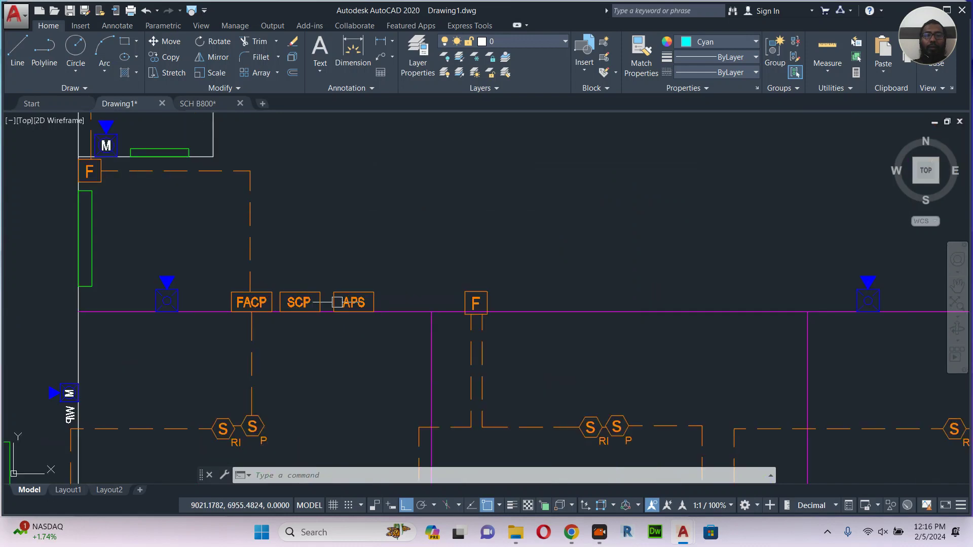
click(353, 292)
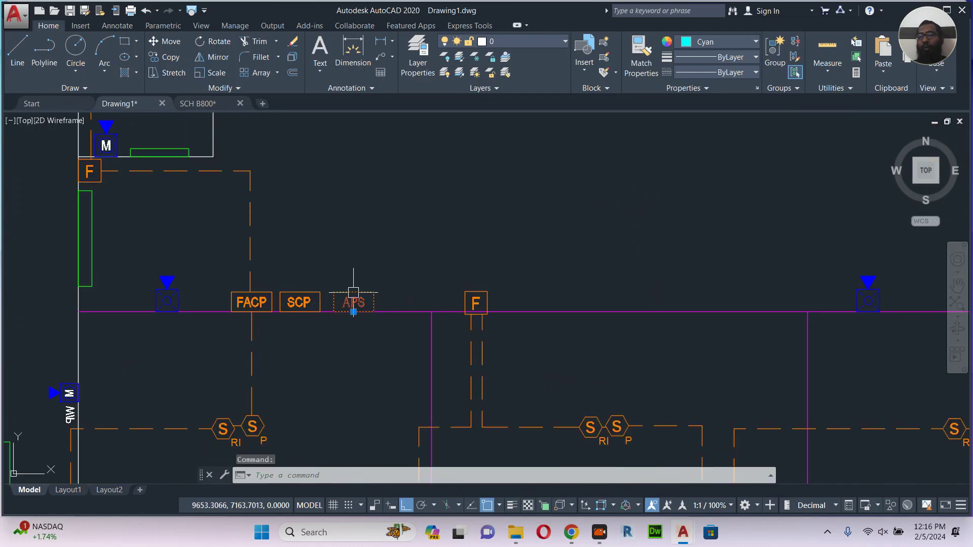
scroll(373, 280, down, 2)
middle_drag(408, 276, 324, 308)
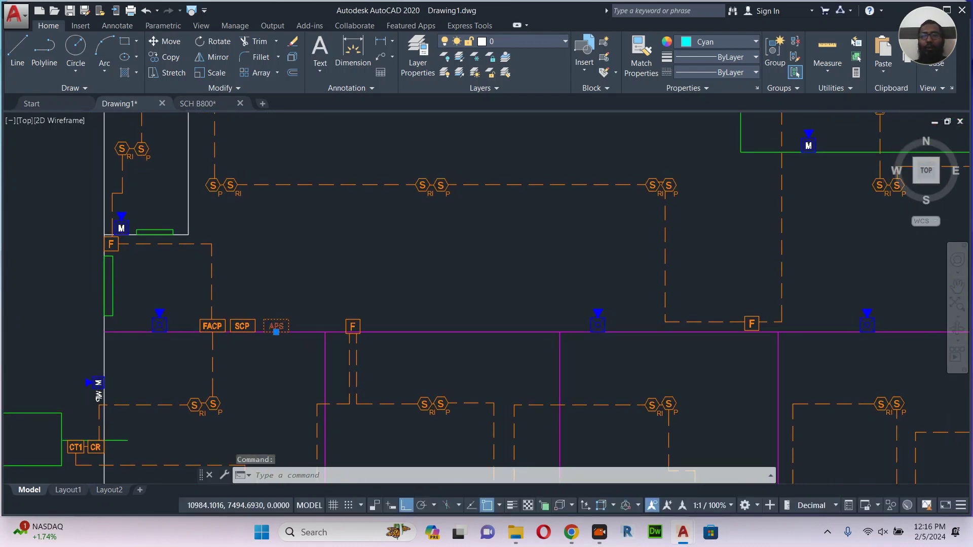
scroll(337, 305, down, 4)
key(Escape)
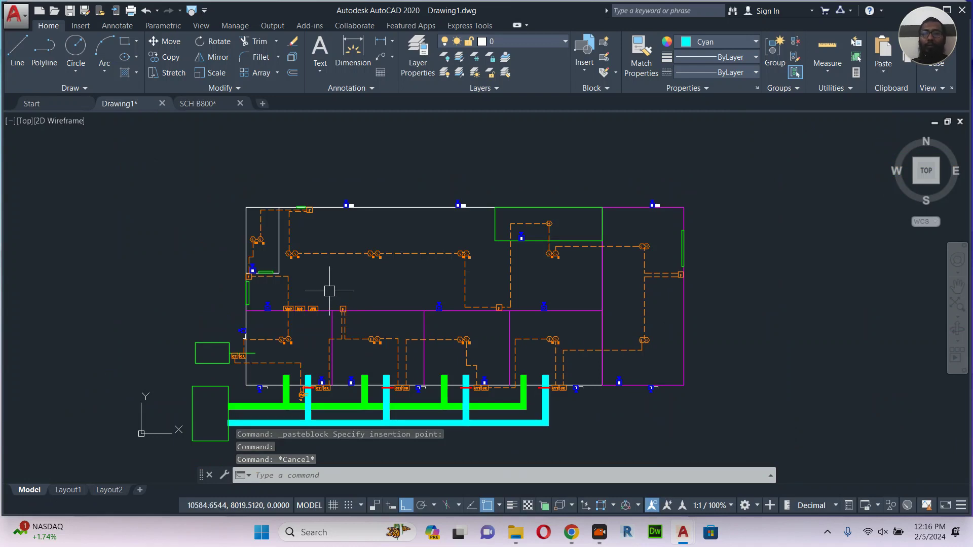
scroll(322, 309, up, 4)
scroll(322, 309, up, 2)
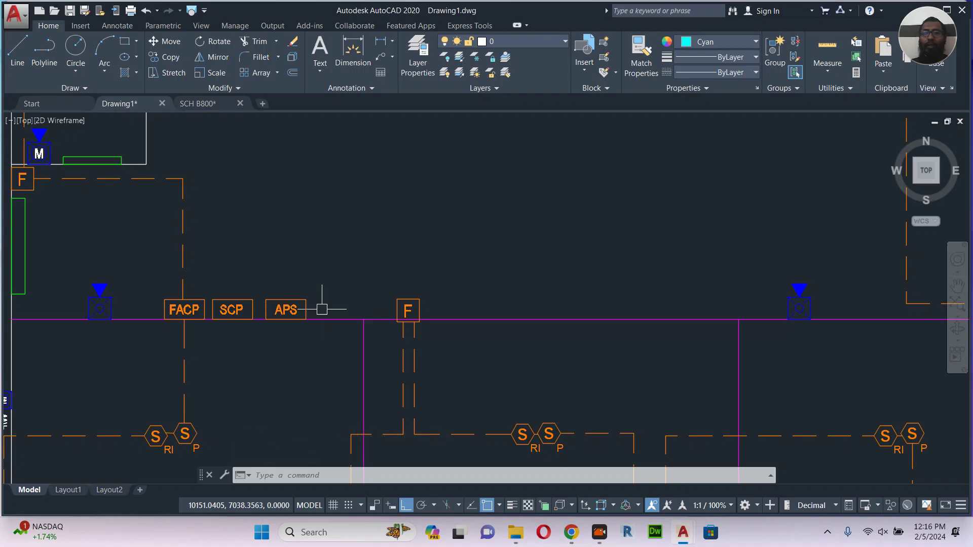
Move the APS block slightly left along the wall so it sits closer to the SCP panel.
scroll(321, 310, down, 2)
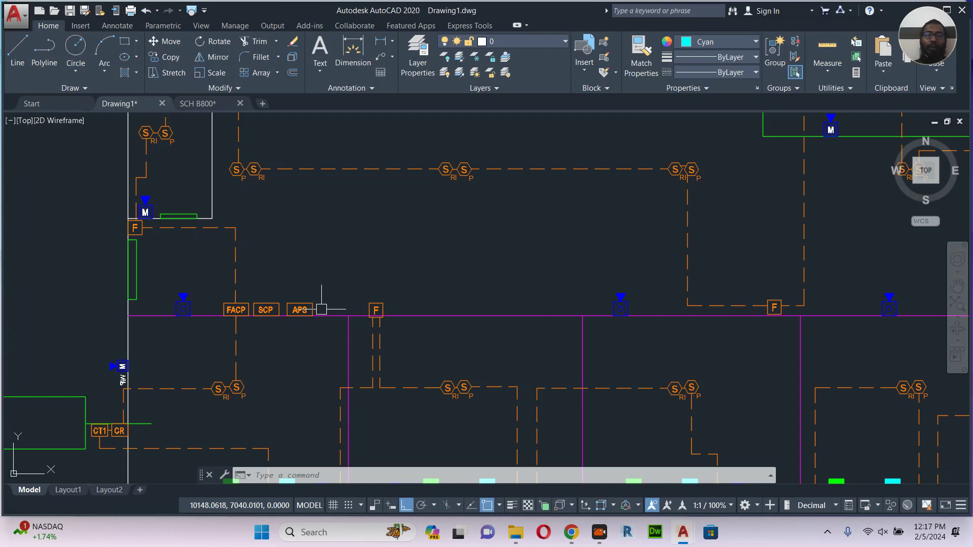
scroll(321, 310, up, 4)
click(300, 308)
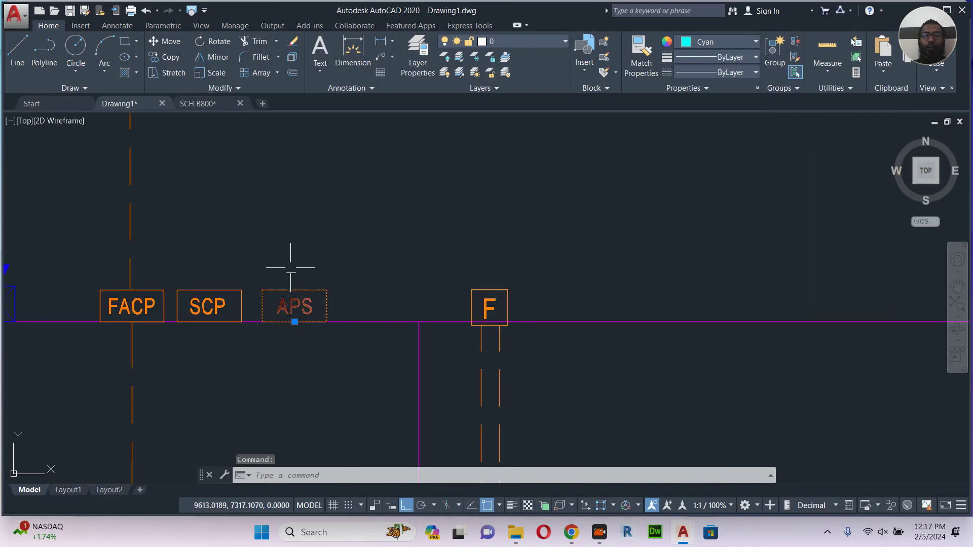
middle_drag(328, 269, 377, 275)
text(m)
key(Return)
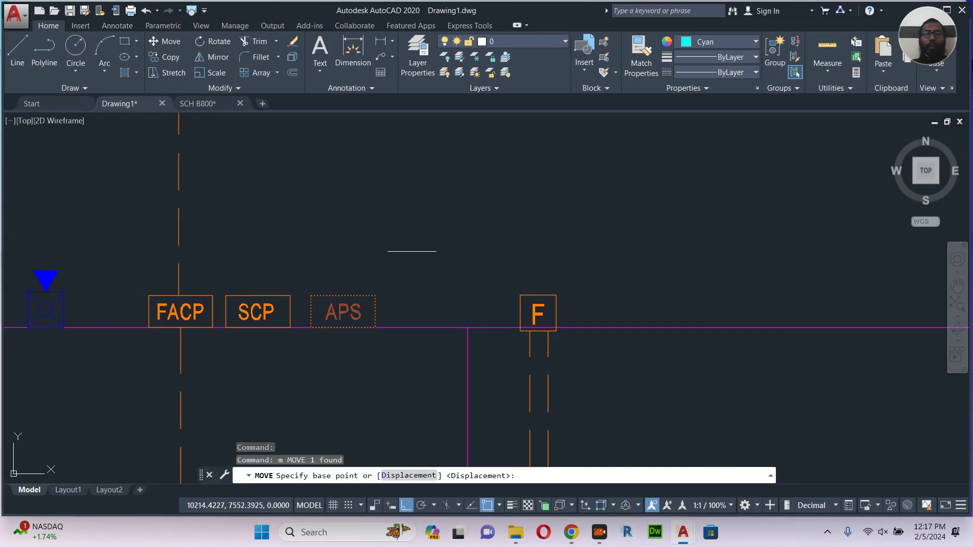
click(412, 250)
click(400, 245)
key(Escape)
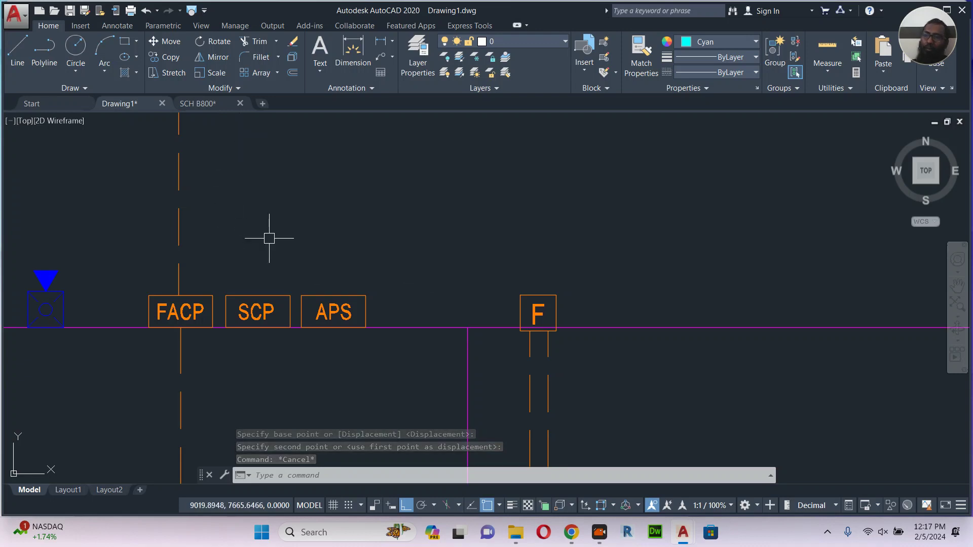
Copy the right CC2A module above the FACP row in the wiring schematic, with a base point at its bottom edge.
scroll(375, 277, down, 3)
mouse_move(194, 324)
middle_down()
mouse_move(484, 215)
mouse_move(531, 186)
middle_up()
scroll(527, 188, down, 1)
scroll(520, 192, down, 2)
middle_drag(482, 217, 558, 130)
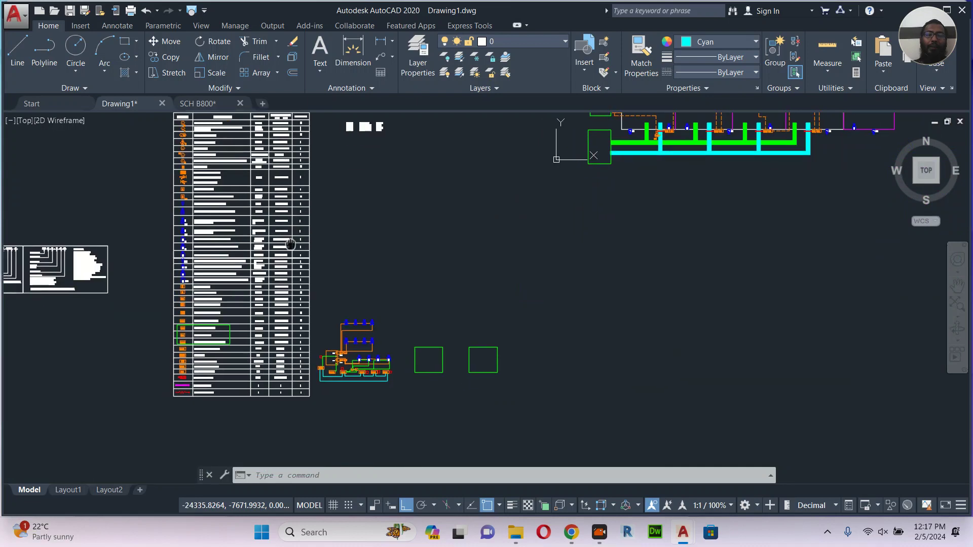
scroll(356, 359, up, 3)
scroll(370, 373, up, 3)
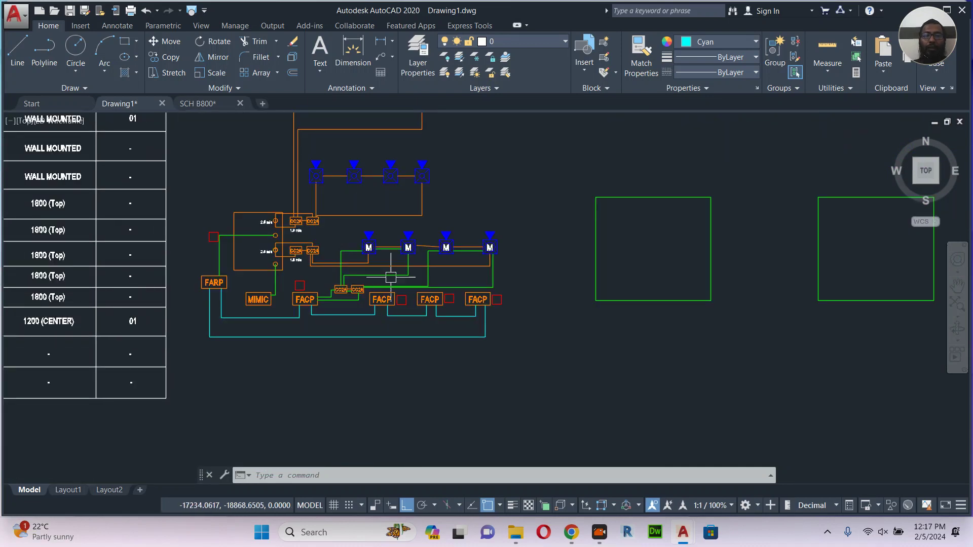
scroll(306, 304, up, 2)
click(307, 306)
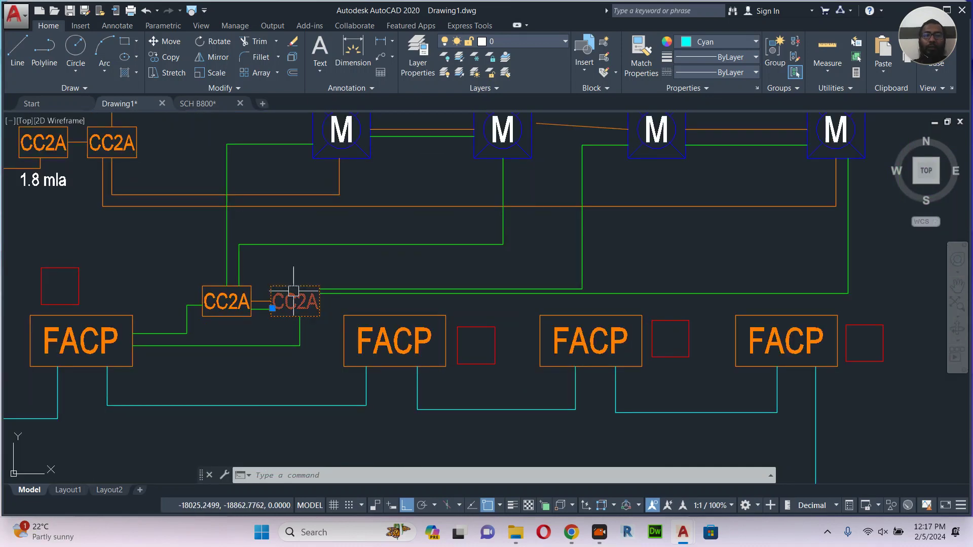
key(ctrl+shift+c)
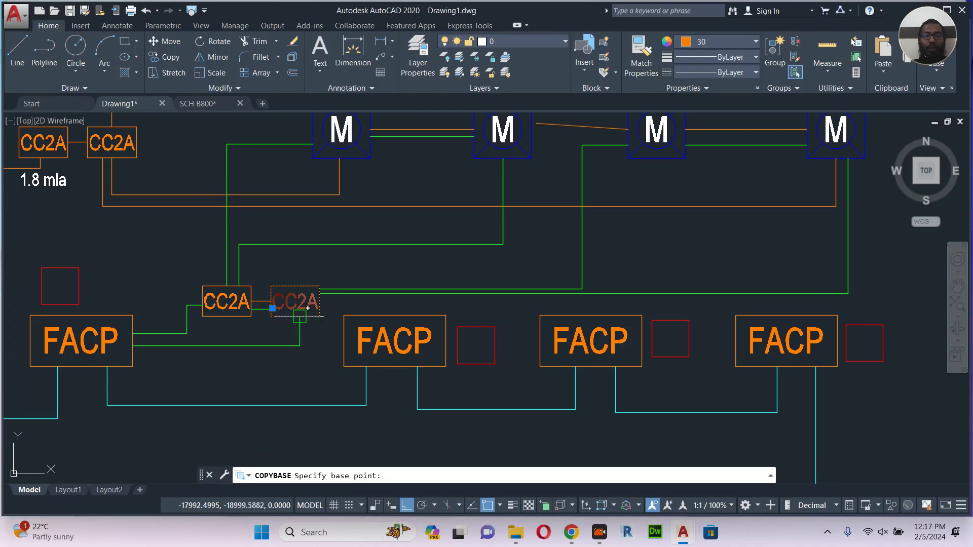
click(306, 310)
Paste two CC2A modules side by side on the floor plan's magenta wall line, to the right of the APS panel.
scroll(310, 327, down, 2)
scroll(370, 332, down, 2)
middle_drag(593, 332, 229, 417)
mouse_move(619, 323)
middle_down()
mouse_move(536, 345)
mouse_move(877, 257)
middle_up()
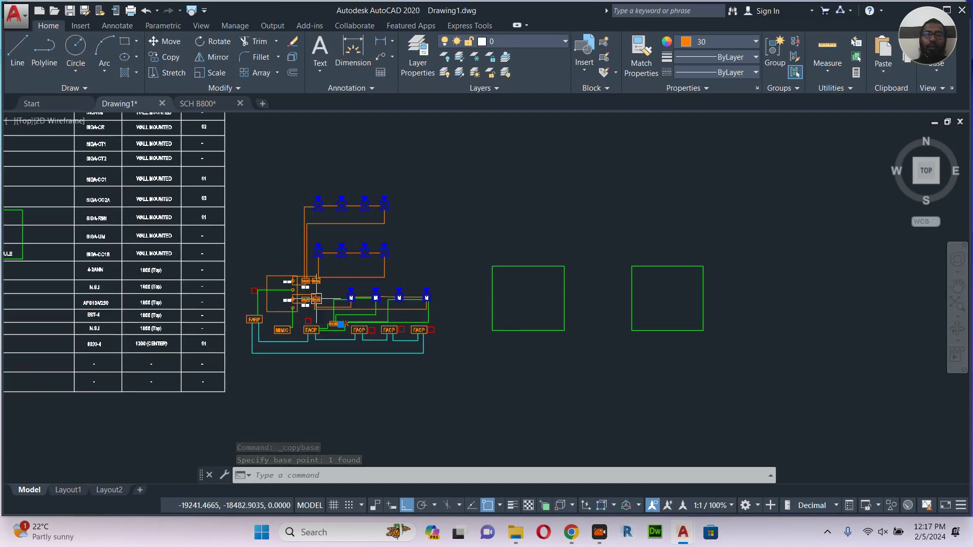
scroll(312, 302, up, 4)
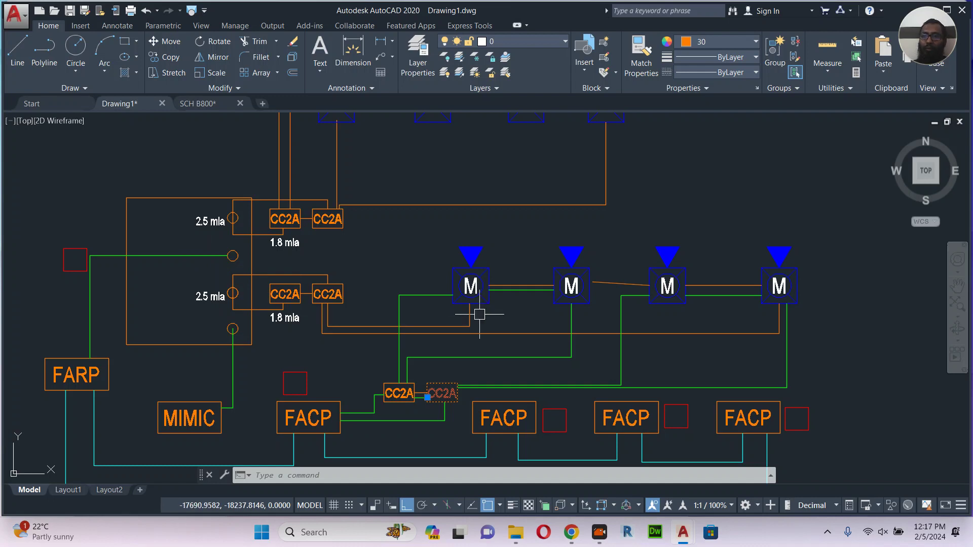
scroll(474, 311, down, 6)
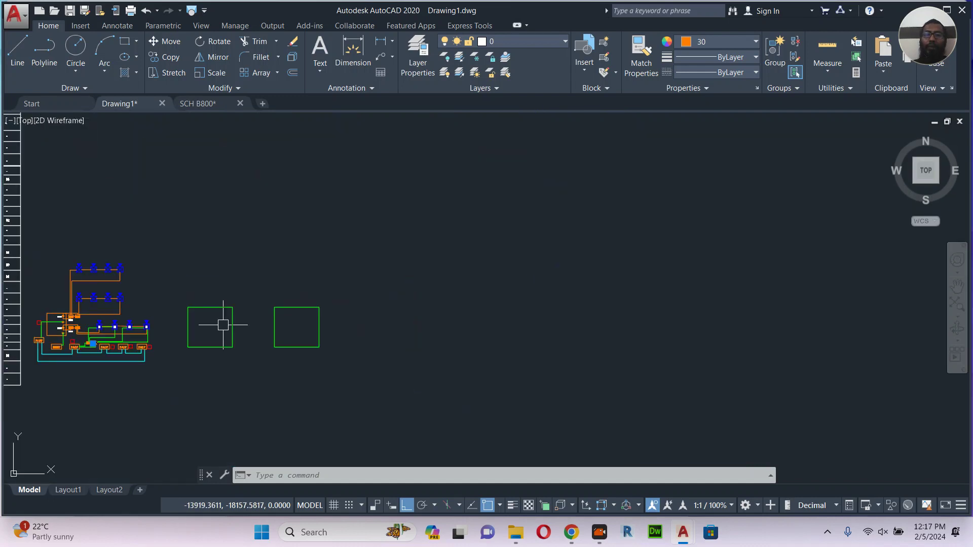
scroll(221, 379, down, 5)
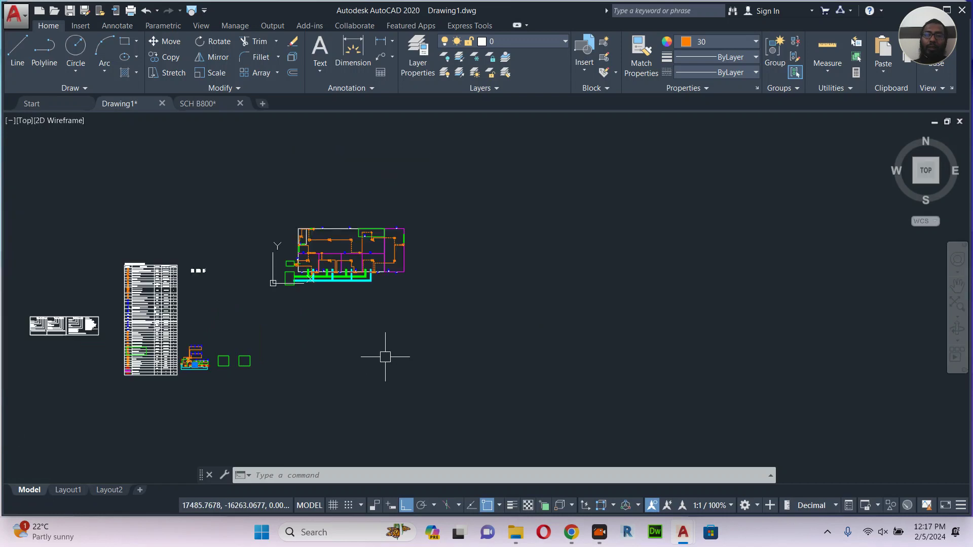
scroll(326, 264, up, 7)
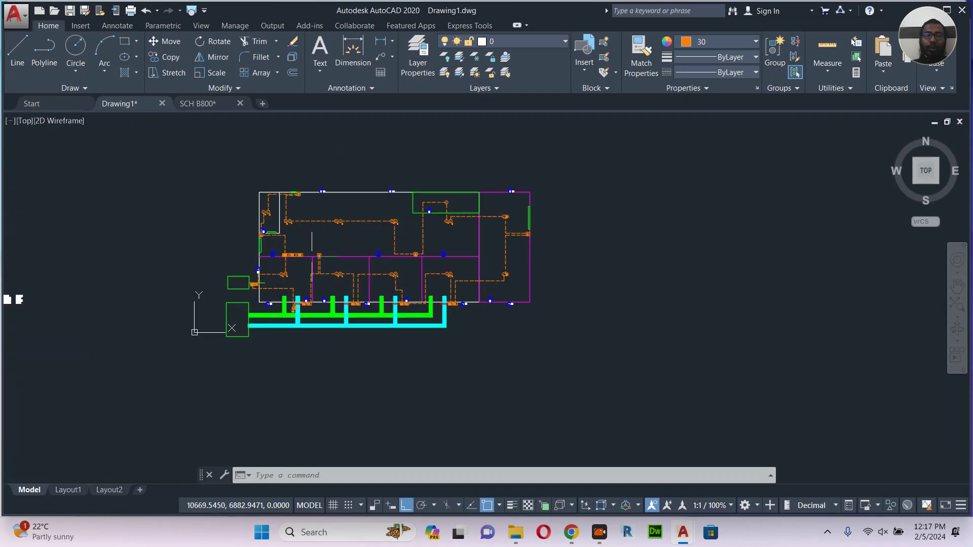
scroll(256, 251, up, 4)
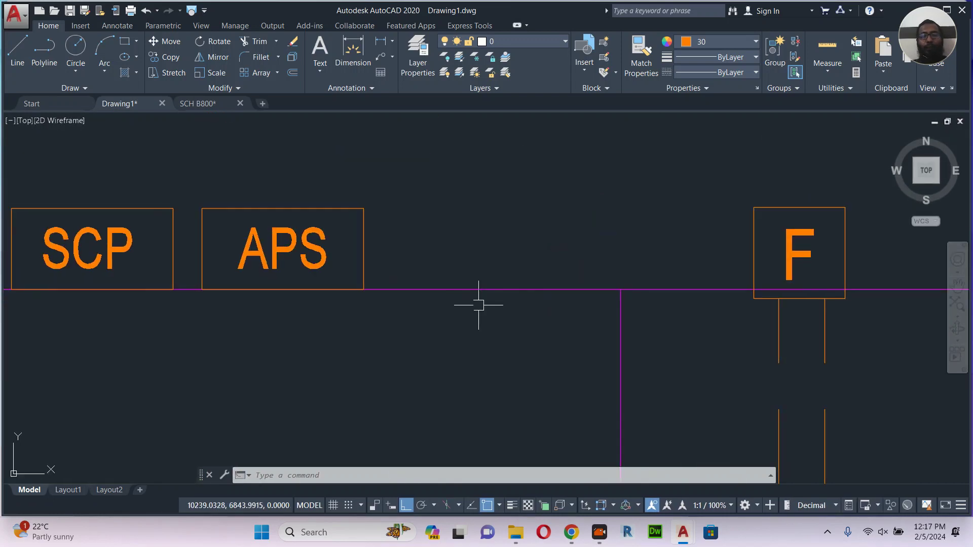
key(ctrl+v)
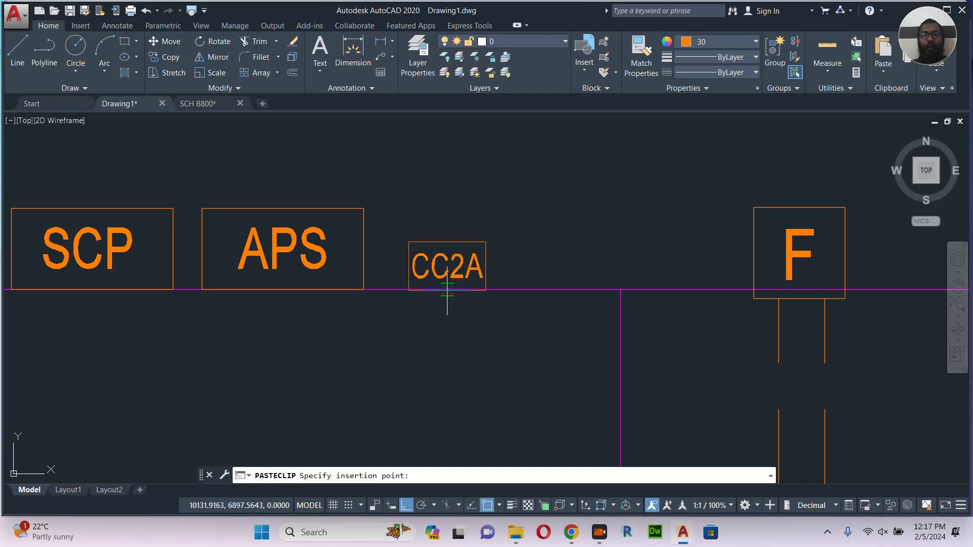
key(ctrl+v)
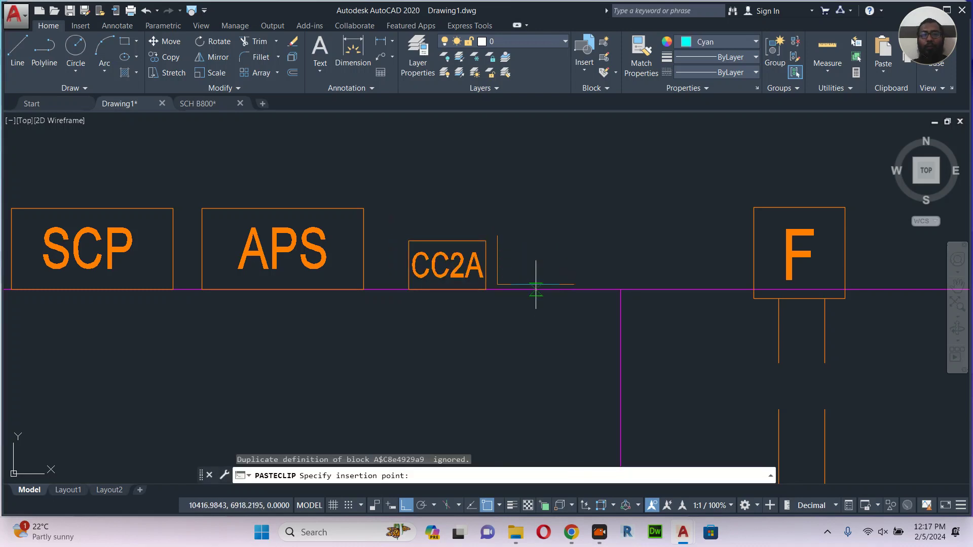
click(540, 286)
key(Escape)
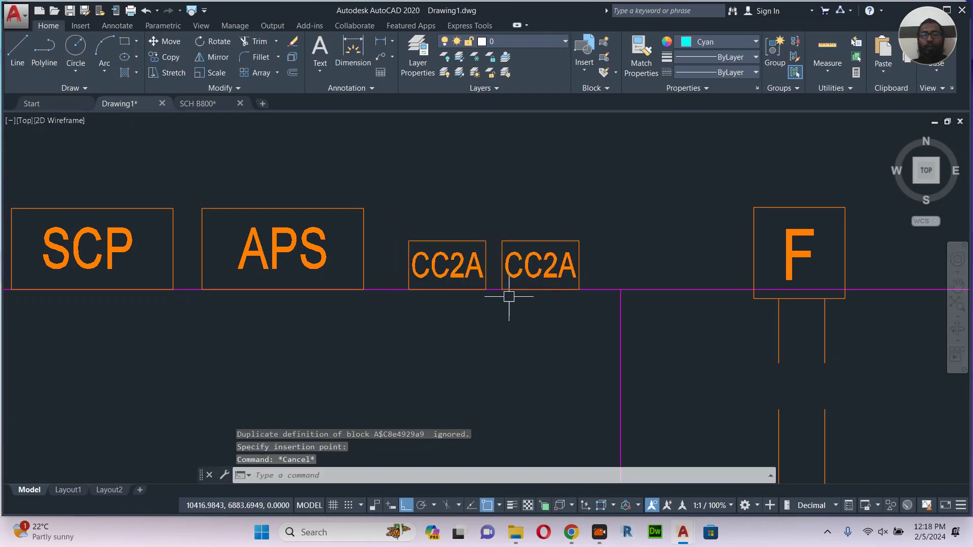
Copy both CC2A modules horizontally along the magenta wall to the far right bay, between the blue sounder and the vertical partition.
scroll(525, 319, down, 3)
middle_drag(525, 320, 436, 235)
scroll(436, 234, down, 2)
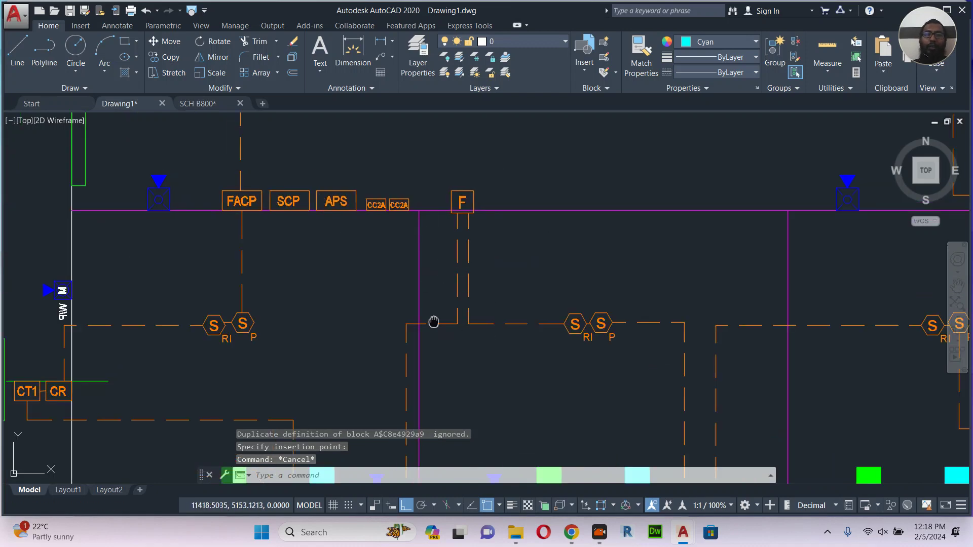
scroll(441, 304, down, 2)
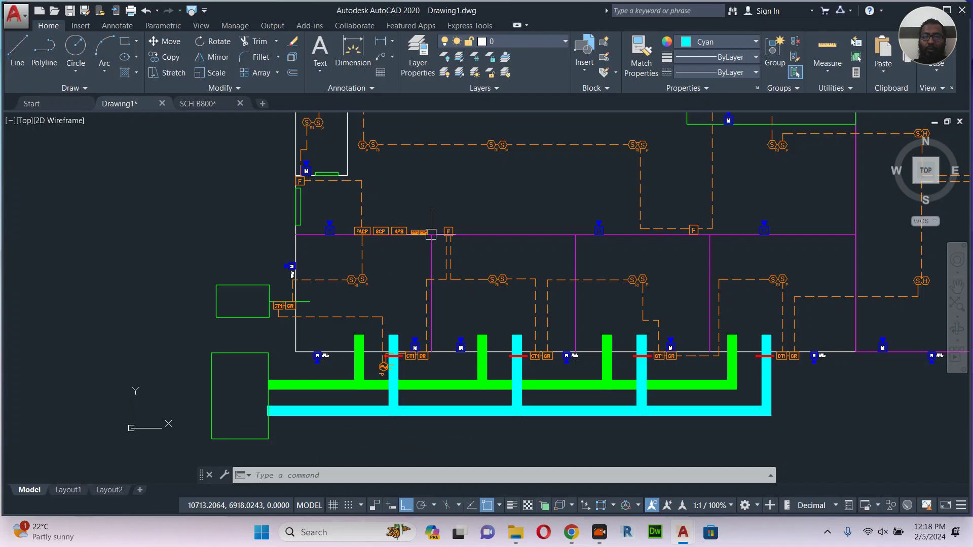
mouse_move(431, 234)
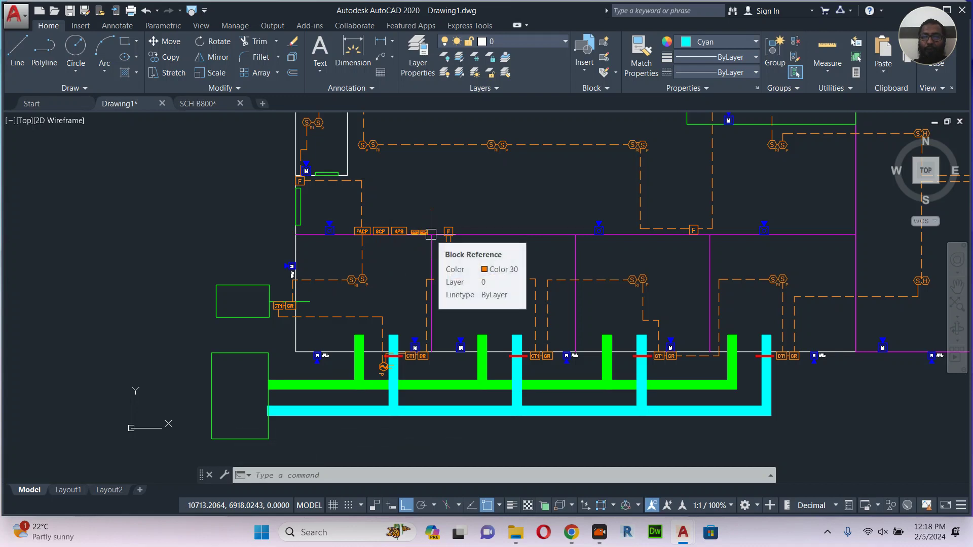
scroll(424, 215, up, 6)
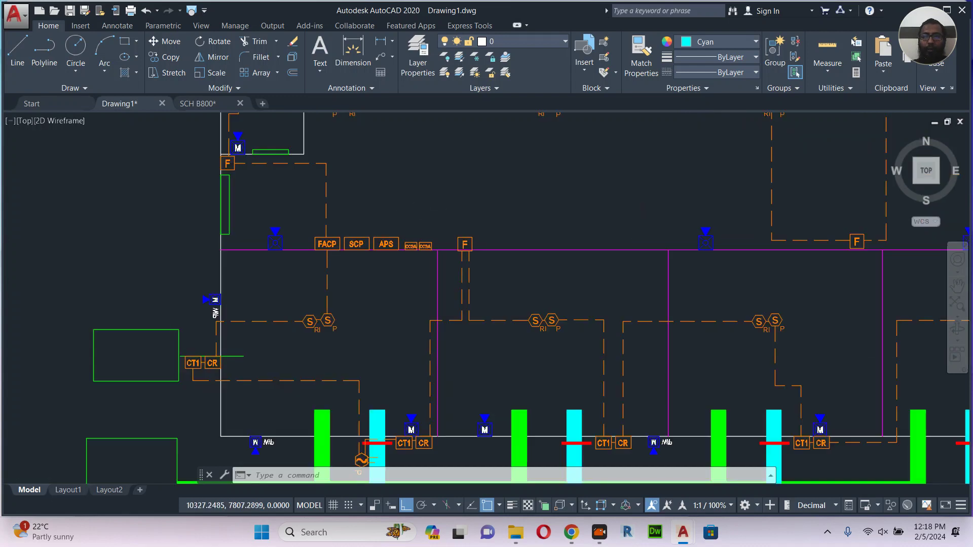
click(453, 226)
click(408, 271)
click(452, 248)
click(386, 289)
middle_drag(459, 262, 411, 258)
text(co)
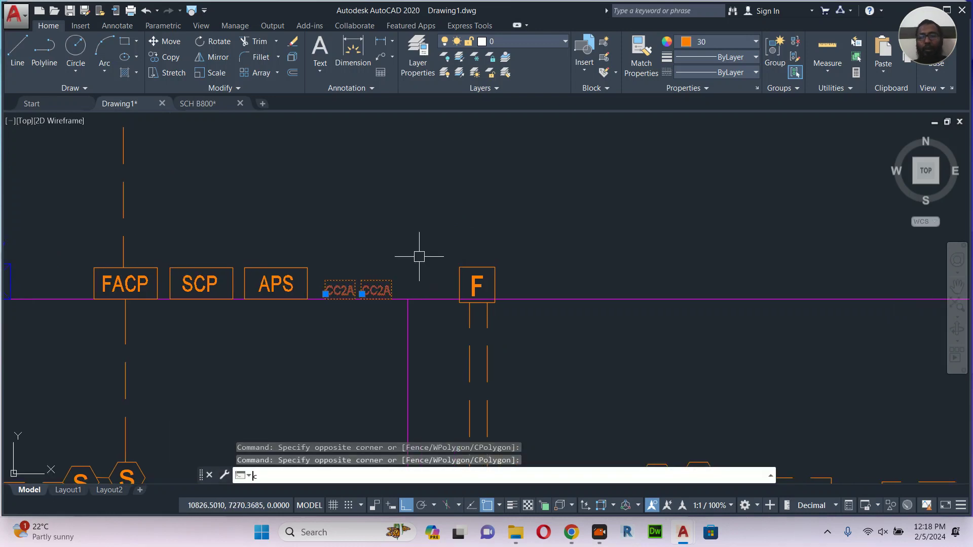
key(space)
click(411, 242)
middle_drag(615, 253, 134, 266)
scroll(134, 266, down, 1)
middle_drag(500, 278, 228, 325)
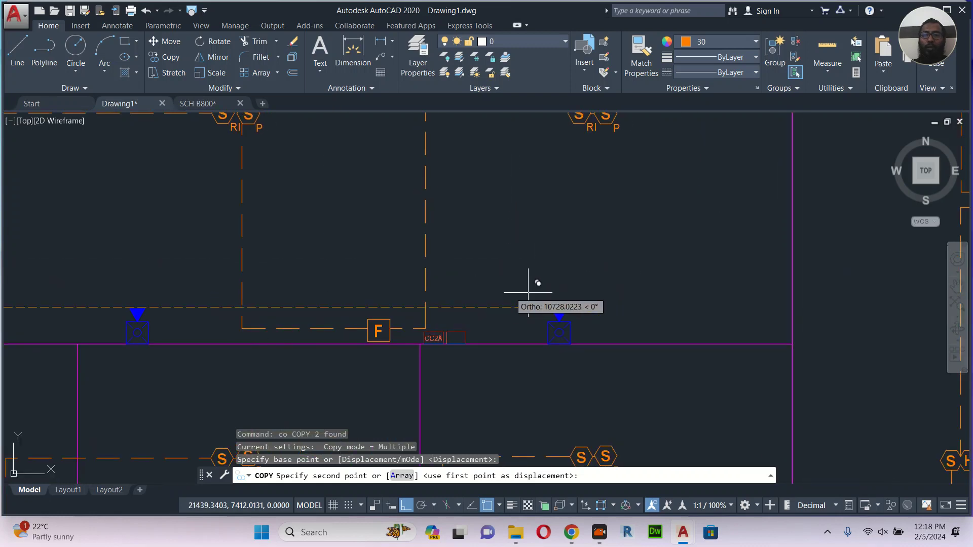
click(718, 276)
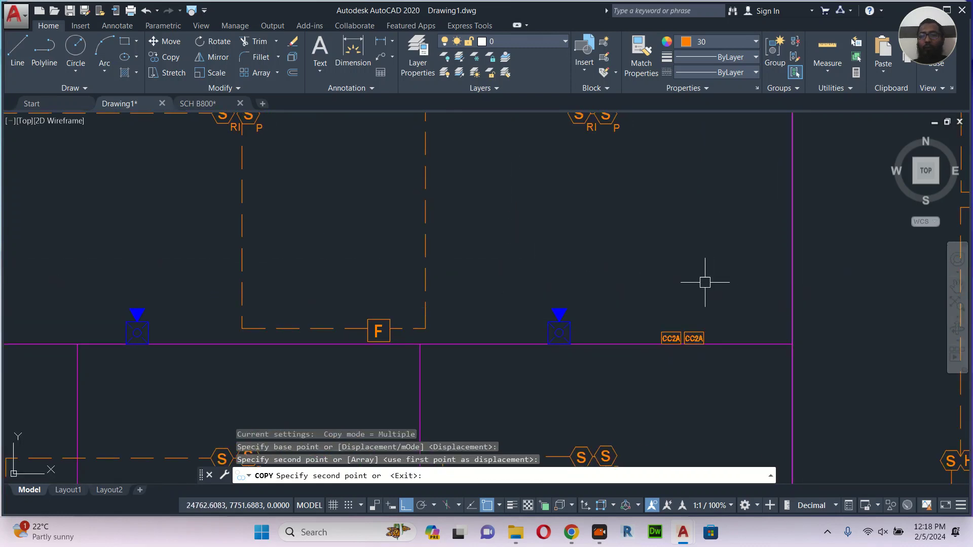
key(Escape)
Copy the two CC2A modules beside APS with a base point at the left module's lower-left corner.
scroll(691, 282, down, 2)
mouse_move(669, 292)
middle_down()
mouse_move(647, 293)
mouse_move(673, 235)
middle_up()
scroll(672, 244, down, 2)
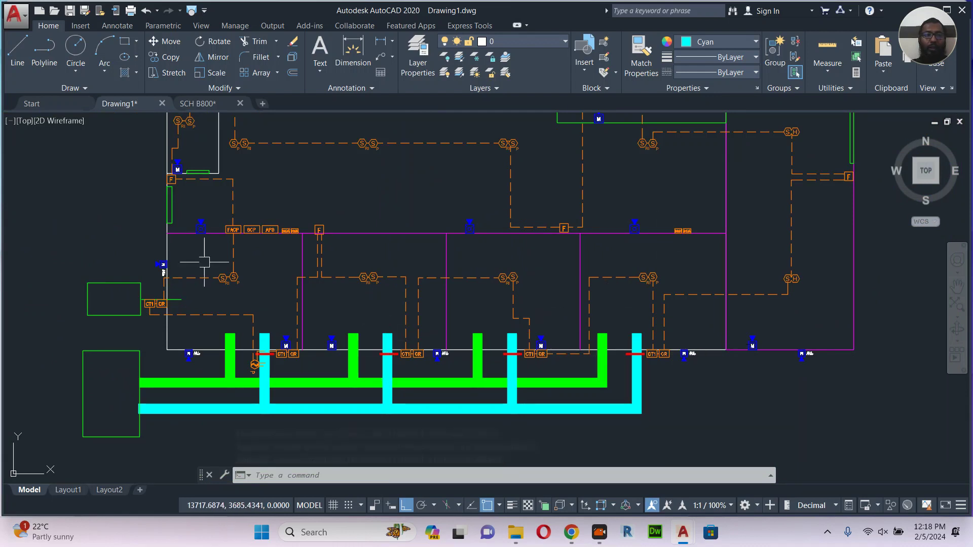
scroll(270, 311, down, 2)
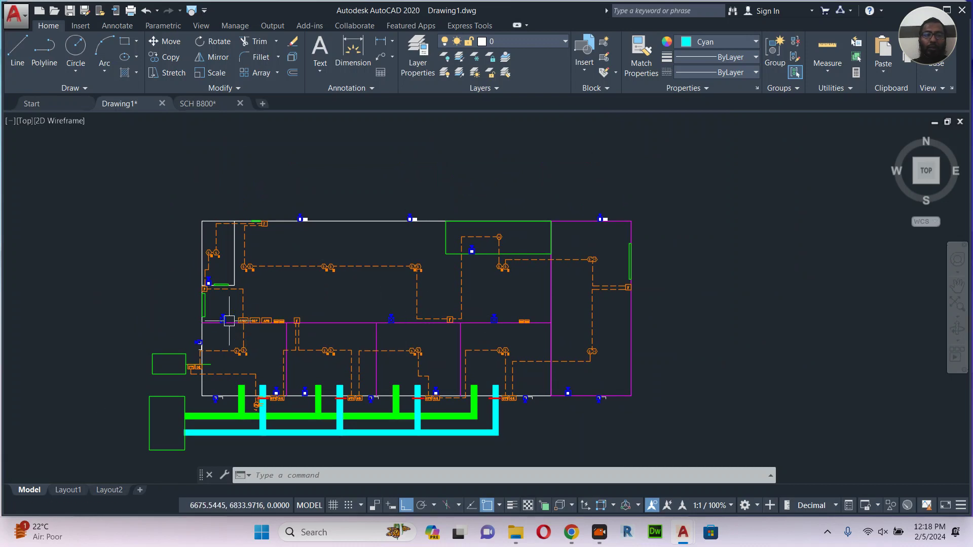
scroll(245, 319, up, 5)
scroll(363, 310, up, 2)
click(453, 302)
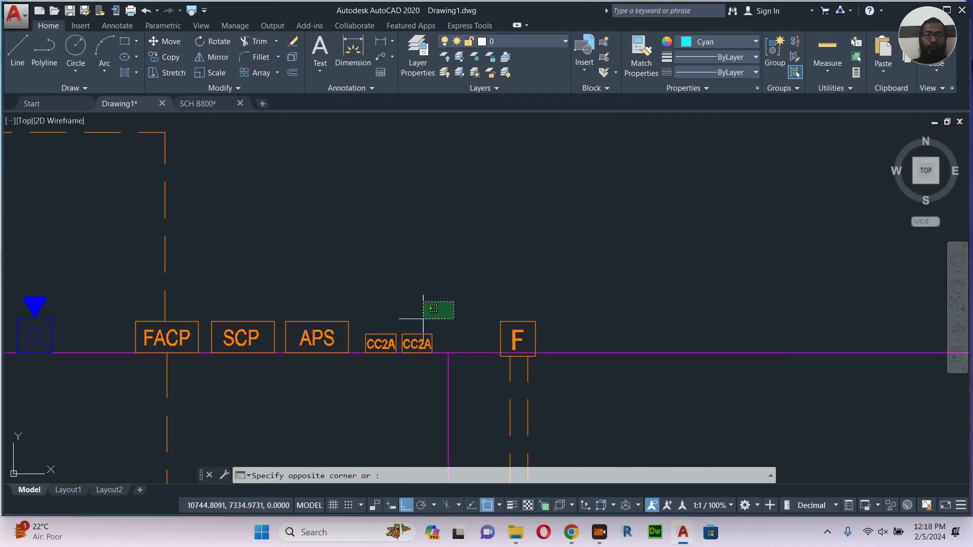
click(383, 342)
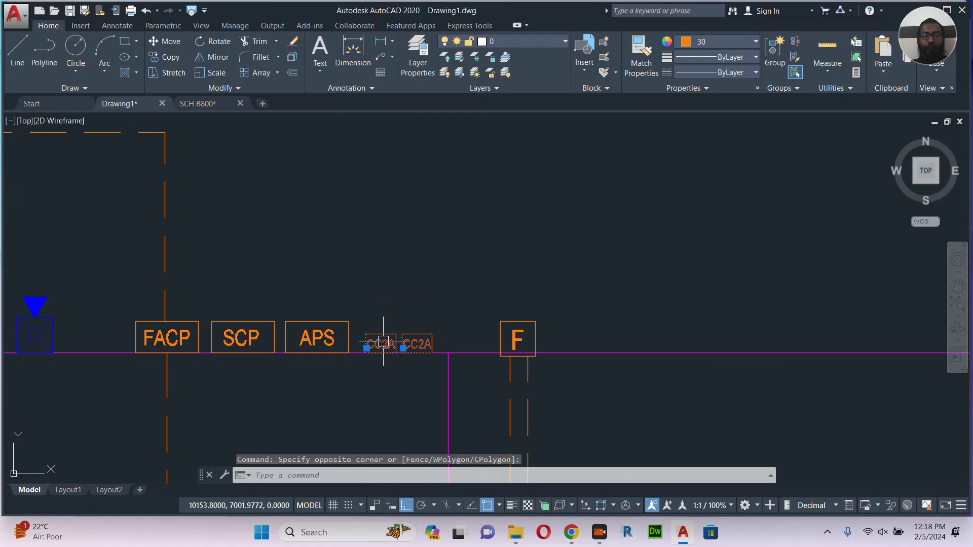
key(ctrl+shift+c)
click(366, 348)
Paste the CC2A pair on the floor plan's upper white exterior wall, between the two weatherproof M devices.
scroll(356, 353, down, 4)
middle_drag(489, 283, 378, 432)
key(ctrl+v)
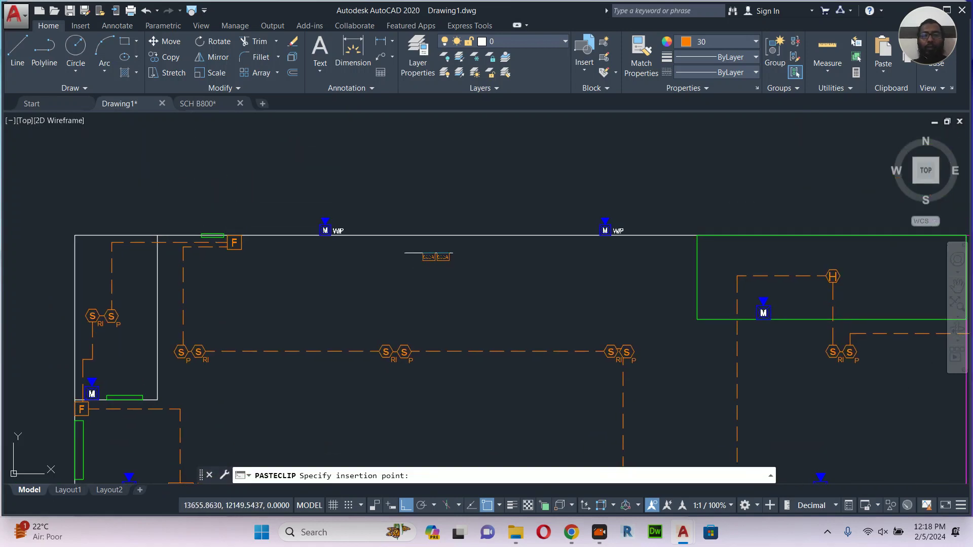
scroll(436, 254, up, 2)
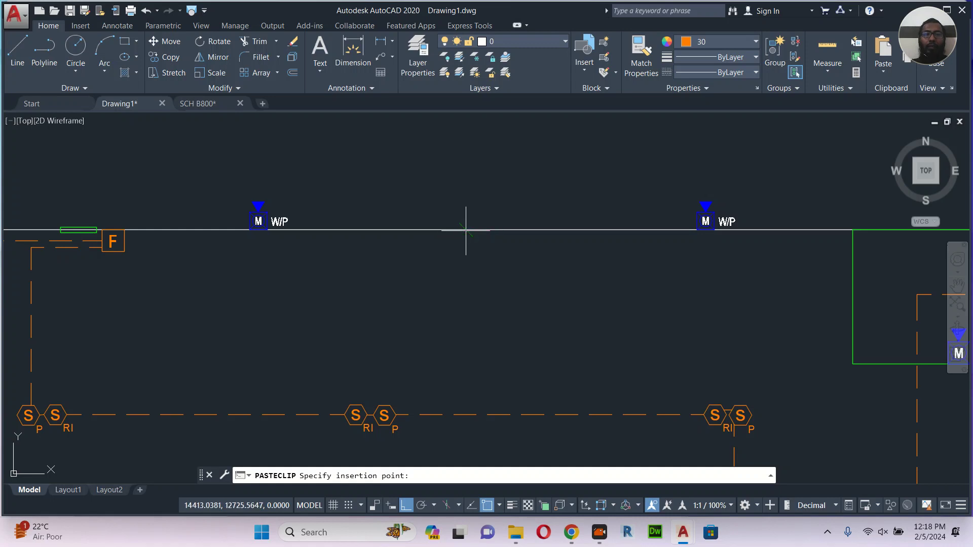
click(467, 231)
key(Escape)
Examine the placement of the three CC2A pairs across the whole floor plan.
middle_drag(504, 272, 445, 257)
scroll(444, 256, down, 4)
scroll(444, 256, down, 1)
middle_drag(474, 289, 439, 219)
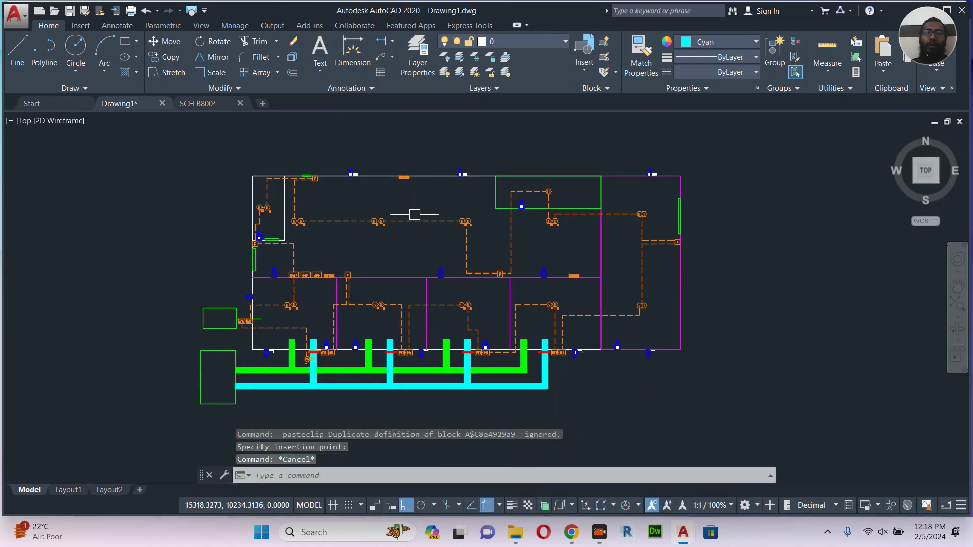
scroll(414, 215, up, 1)
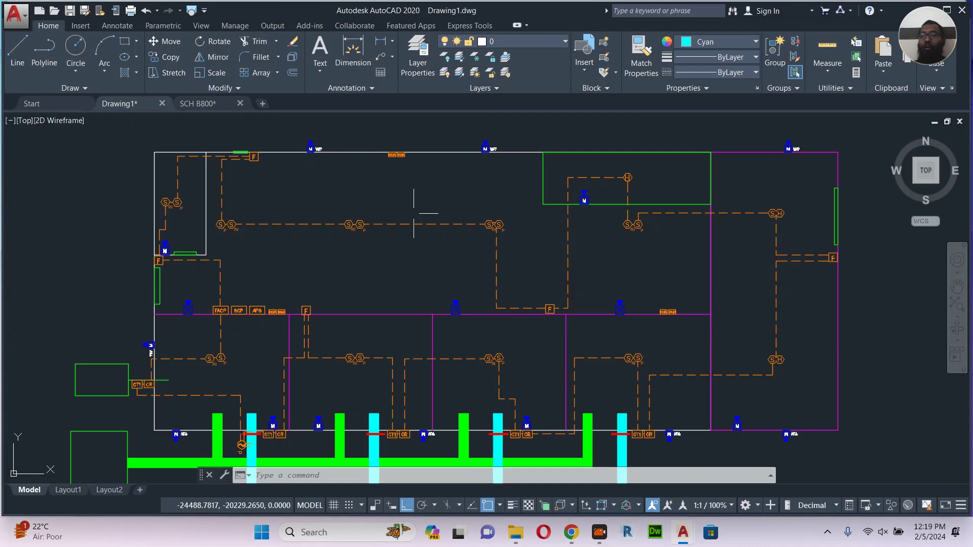
middle_drag(374, 234, 378, 263)
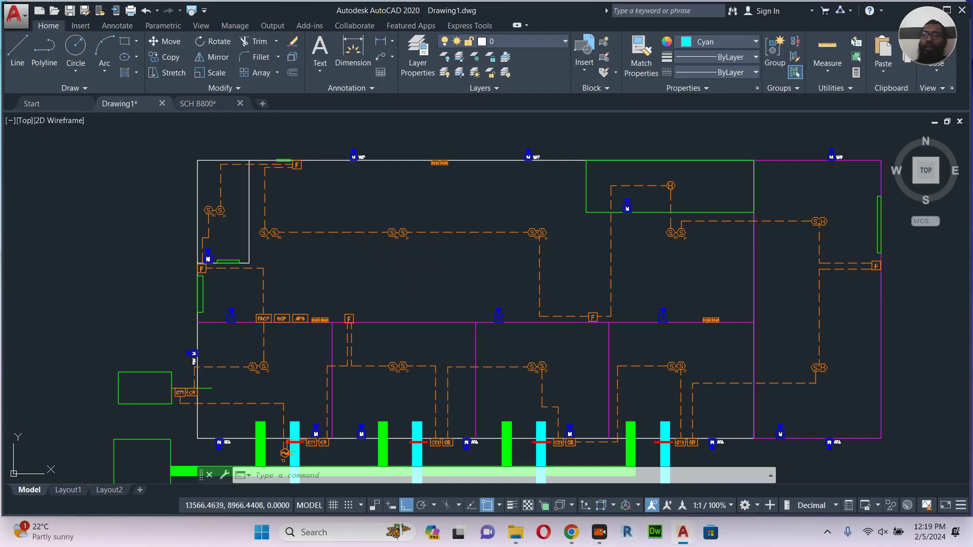
Copy the MIMIC panel symbol in the wiring schematic with a base point at the middle of its bottom edge.
scroll(389, 352, down, 5)
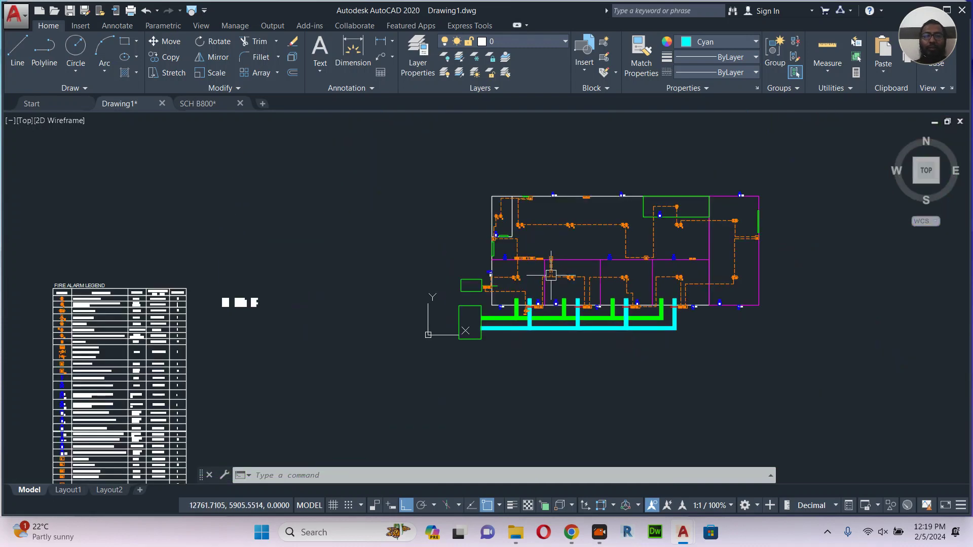
middle_drag(223, 363, 269, 199)
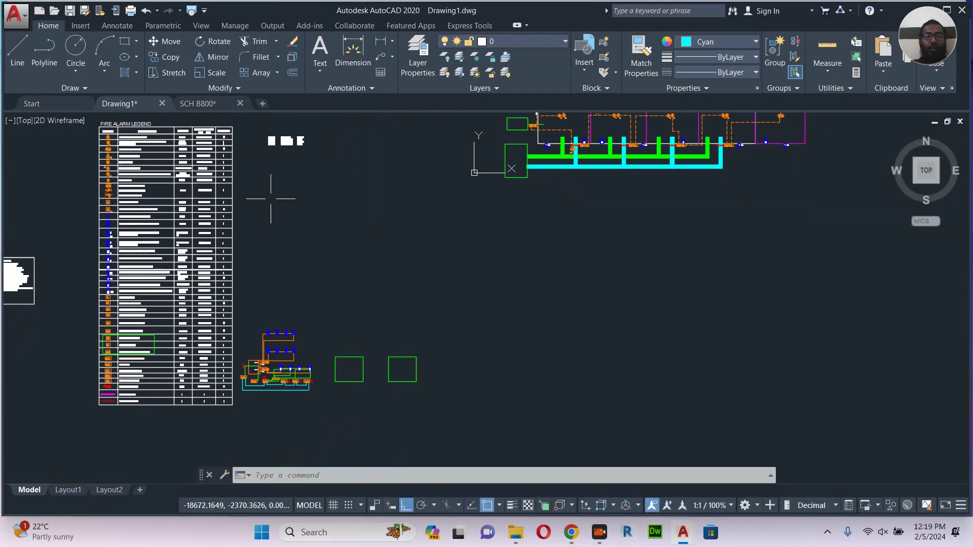
scroll(293, 413, up, 6)
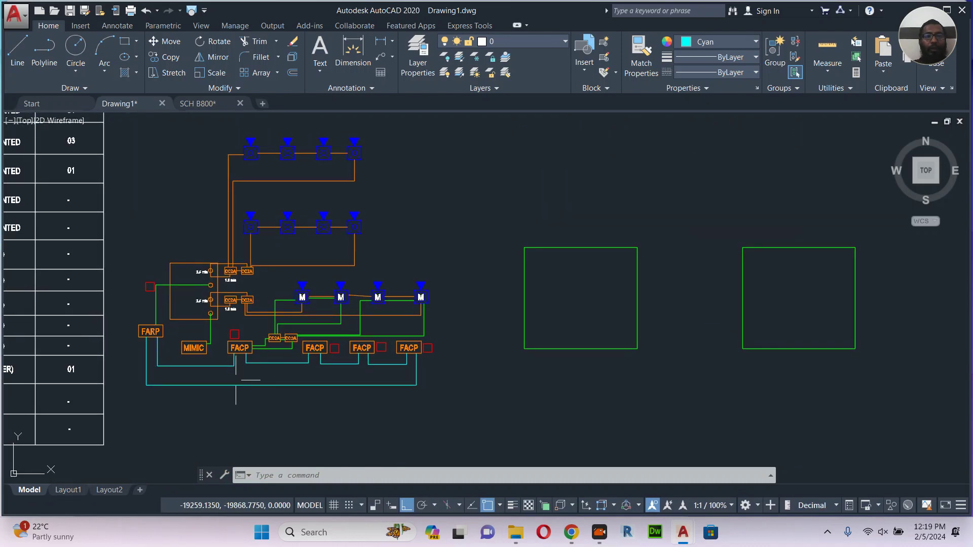
scroll(199, 360, up, 5)
click(196, 355)
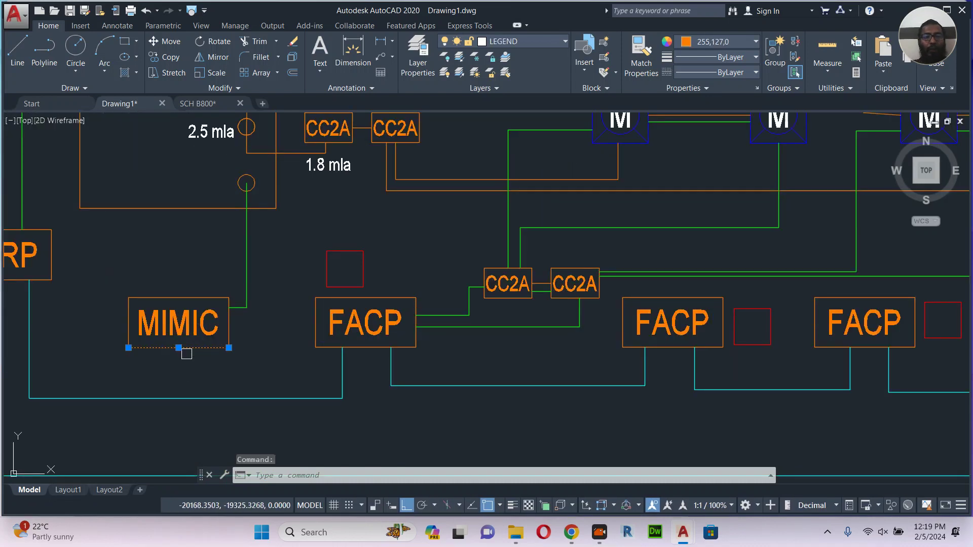
click(126, 270)
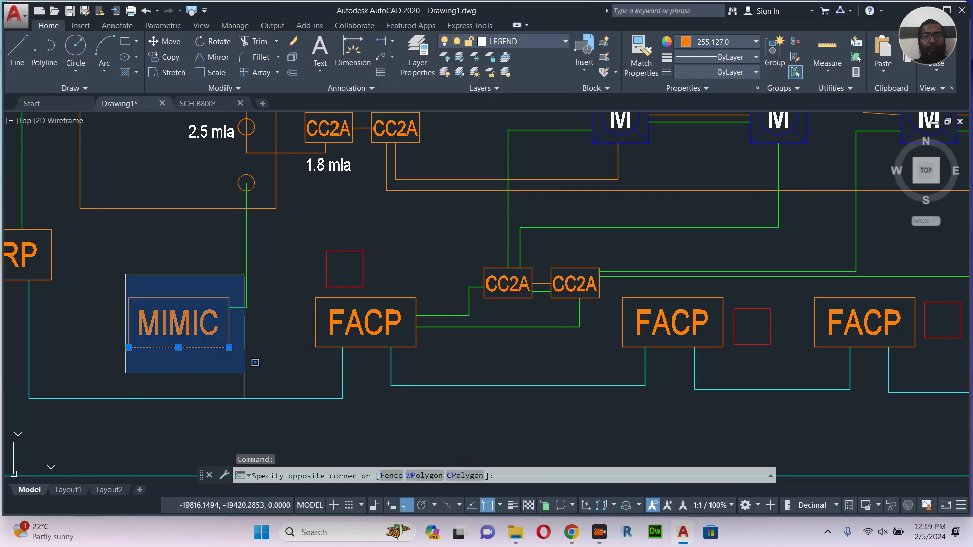
click(240, 371)
key(ctrl+shift+c)
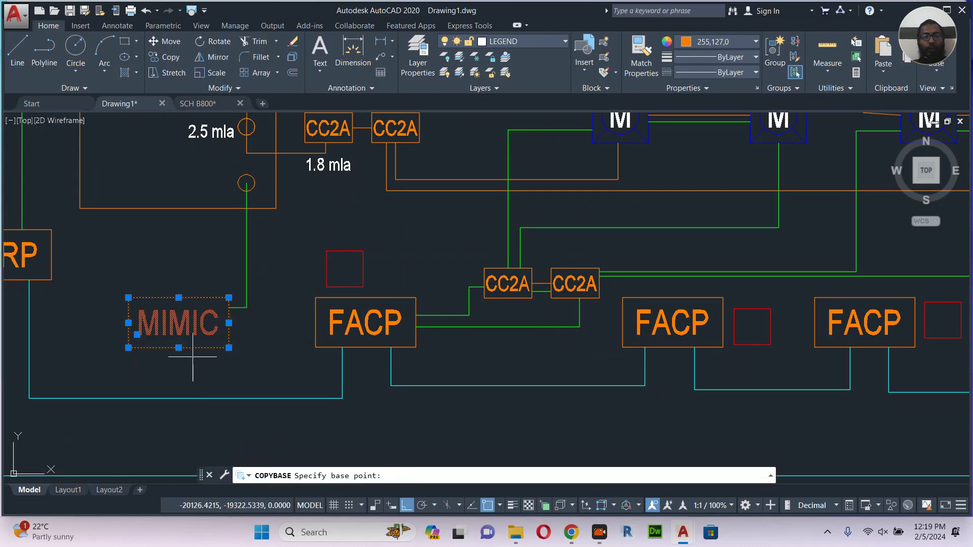
click(196, 376)
Paste the MIMIC panel as a block on the floor plan's magenta interior wall, between the blue sounder device and the FACP panel.
scroll(199, 383, down, 4)
scroll(269, 372, down, 4)
middle_drag(521, 326, 86, 413)
scroll(491, 301, down, 3)
scroll(512, 152, up, 8)
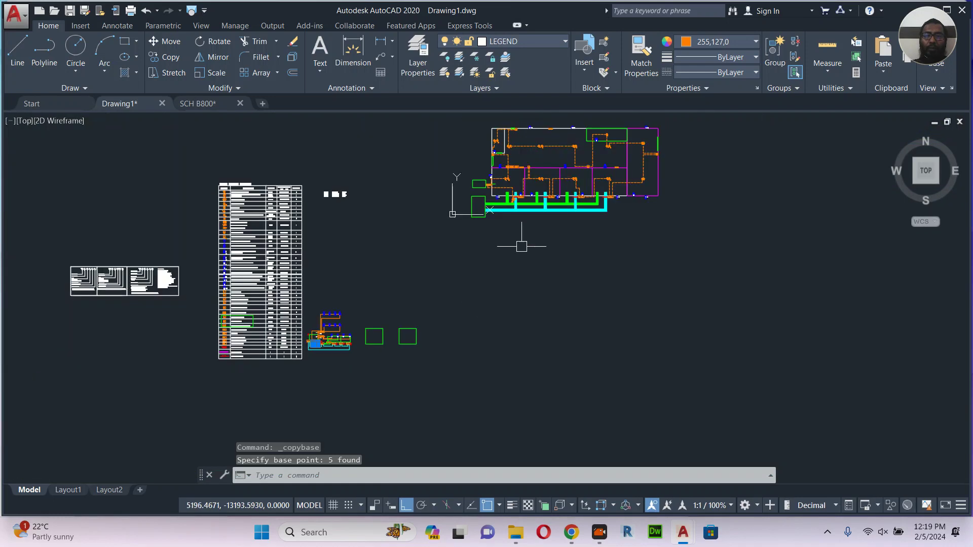
scroll(476, 132, up, 1)
middle_drag(476, 132, 508, 288)
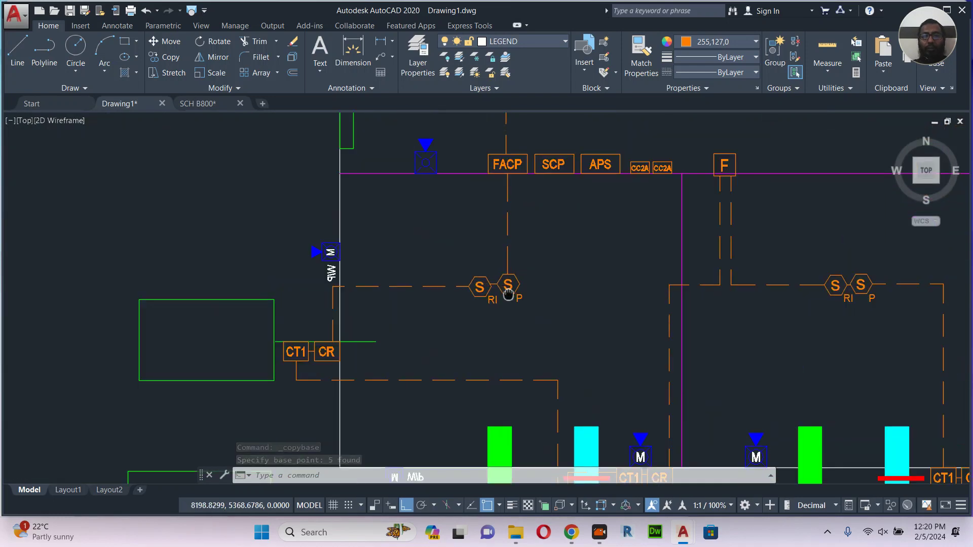
scroll(471, 153, up, 1)
middle_drag(471, 153, 469, 223)
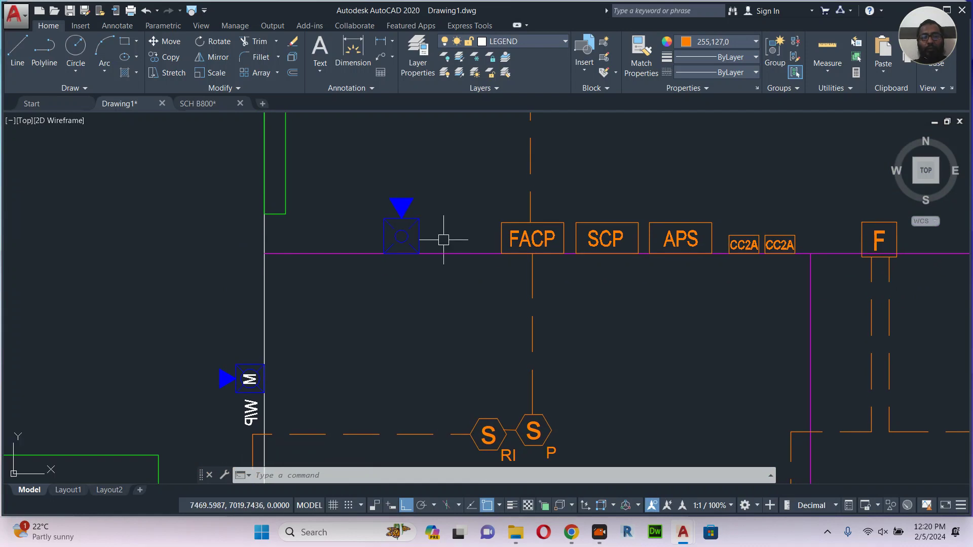
key(ctrl+shift+v)
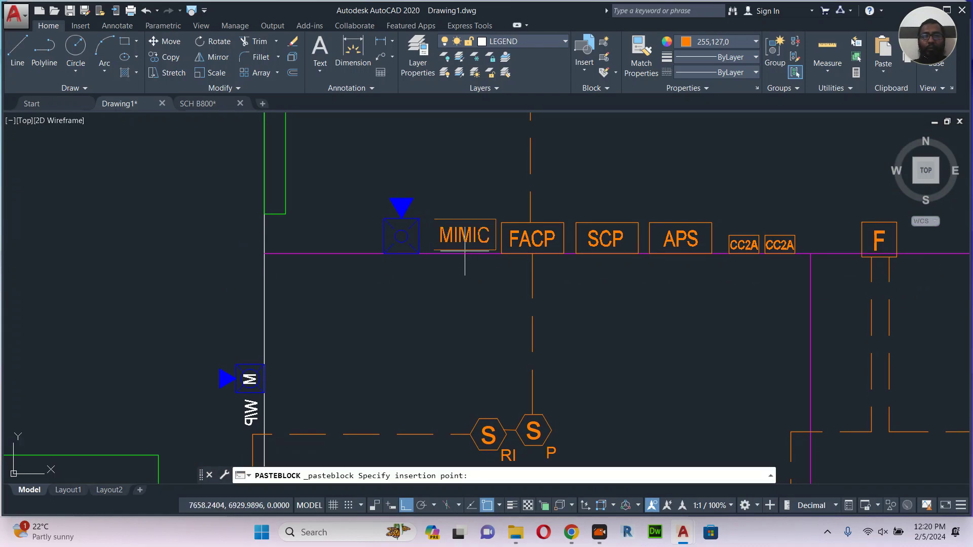
click(463, 253)
Examine the MIMIC, FACP, SCP and APS panel row and the CC2A pairs along the floor plan's walls.
middle_drag(617, 283, 424, 288)
scroll(449, 286, down, 2)
scroll(635, 281, down, 1)
middle_drag(633, 288, 473, 319)
scroll(452, 299, up, 6)
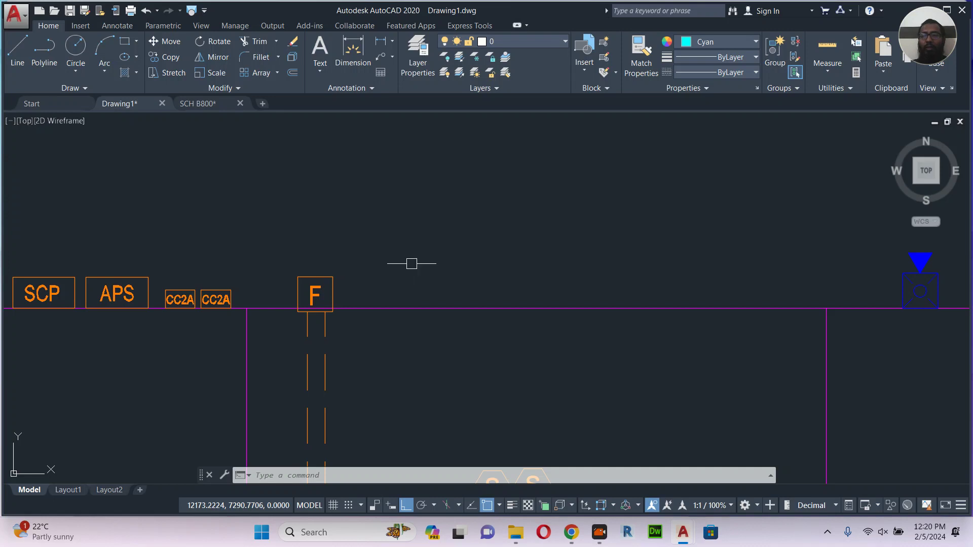
middle_drag(412, 263, 464, 251)
middle_drag(275, 295, 366, 313)
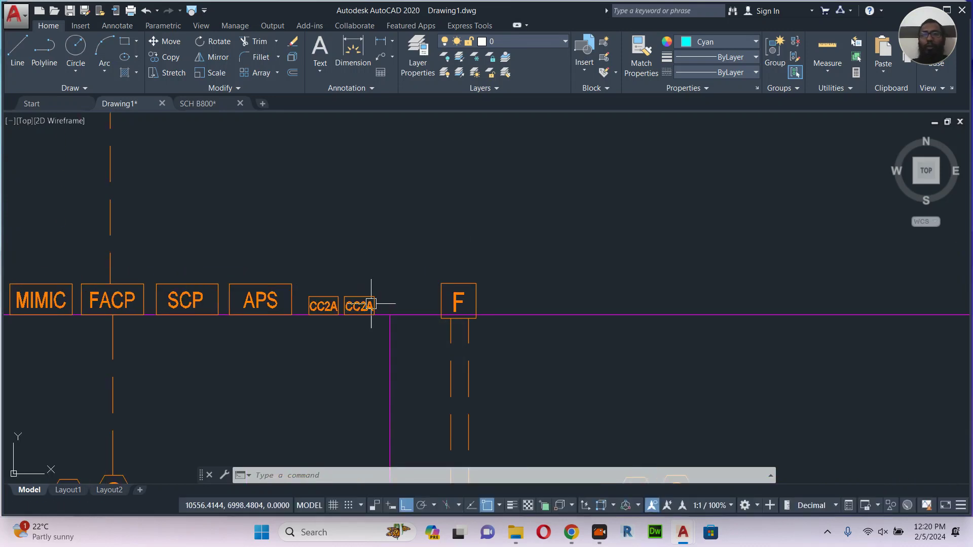
scroll(337, 279, down, 4)
middle_drag(600, 316, 489, 334)
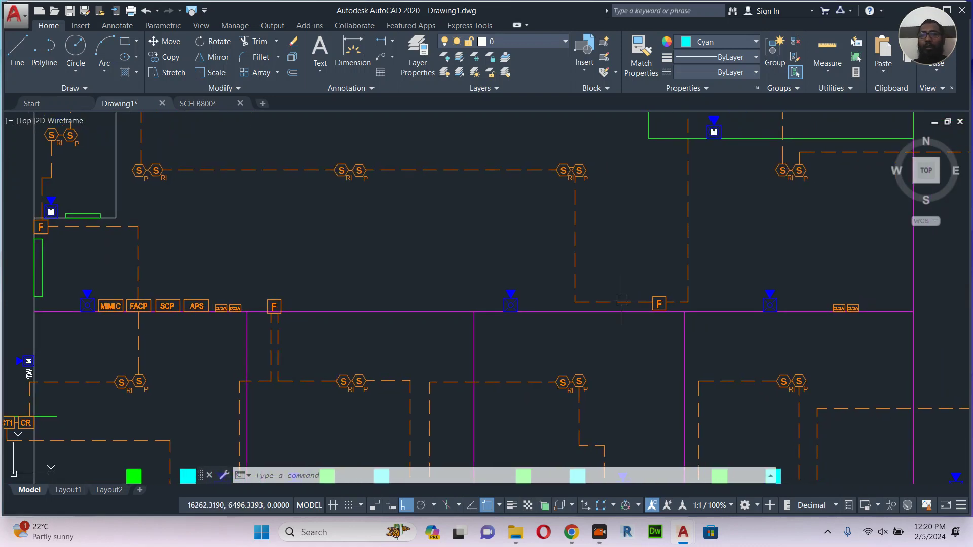
middle_drag(622, 300, 600, 317)
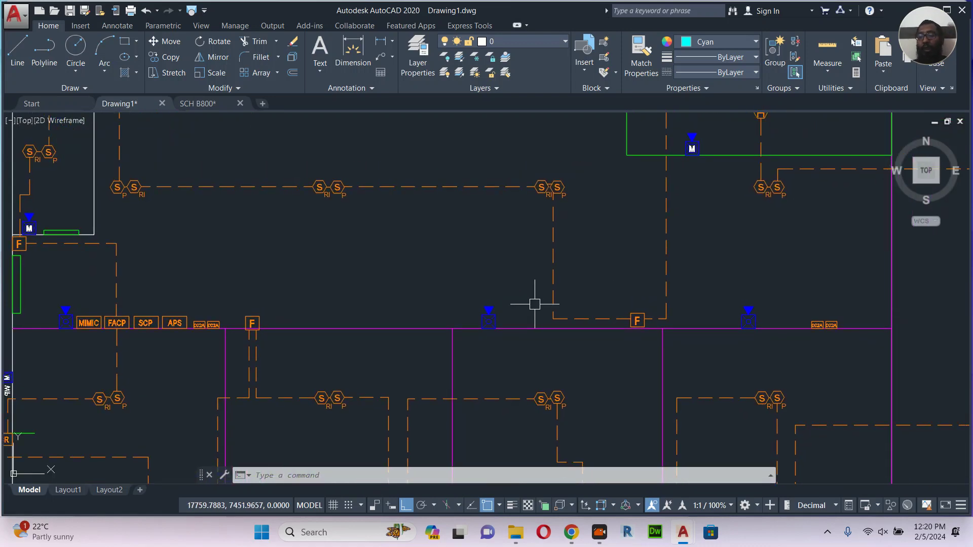
scroll(534, 304, down, 5)
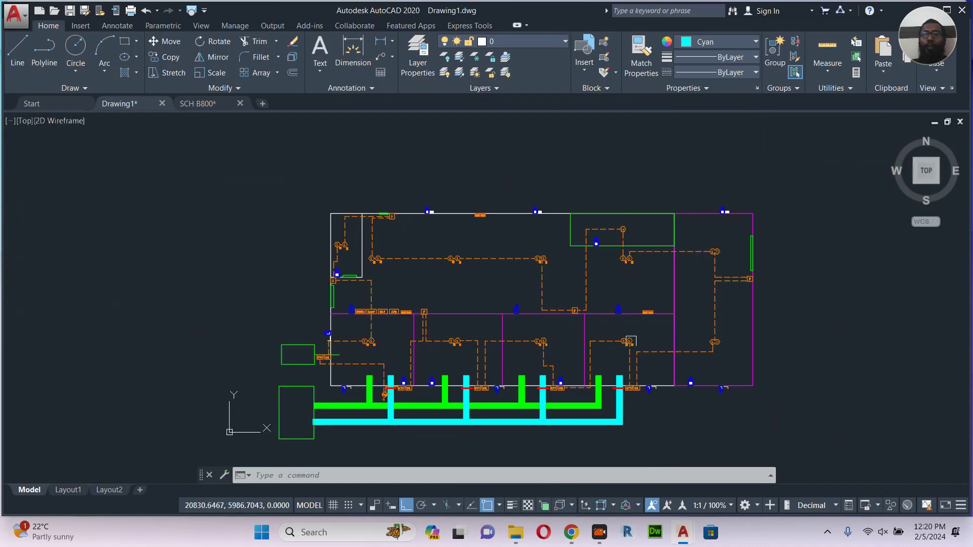
scroll(570, 208, up, 4)
scroll(535, 226, up, 2)
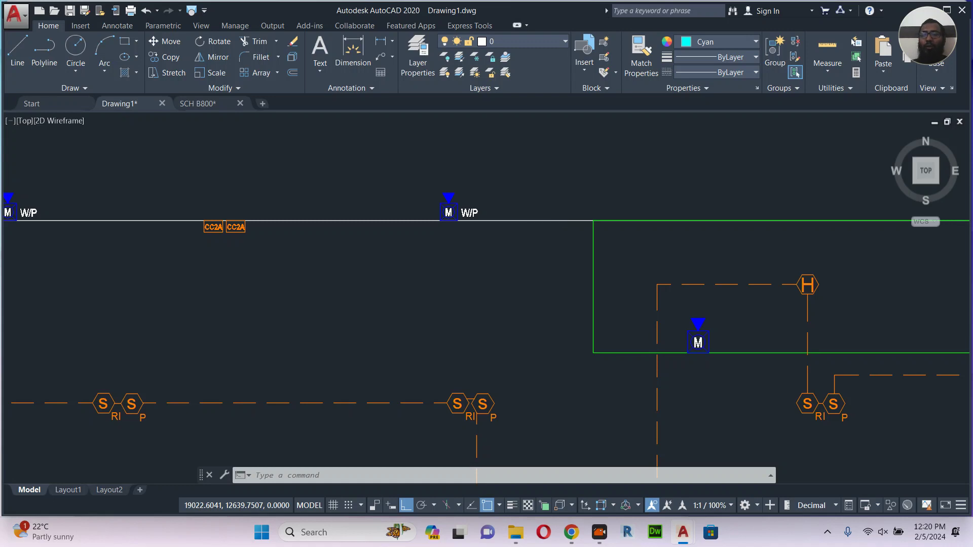
scroll(535, 227, down, 5)
middle_drag(576, 276, 572, 230)
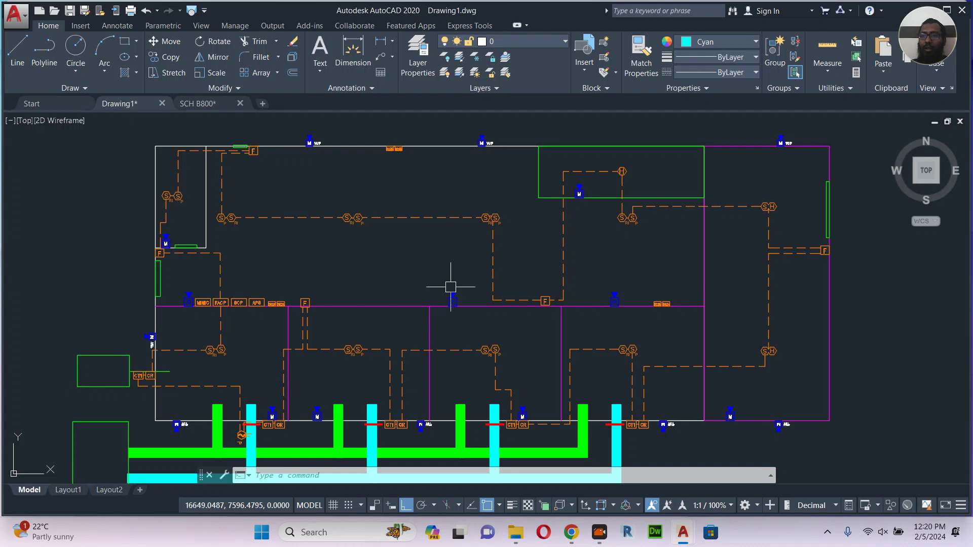
middle_drag(392, 294, 506, 213)
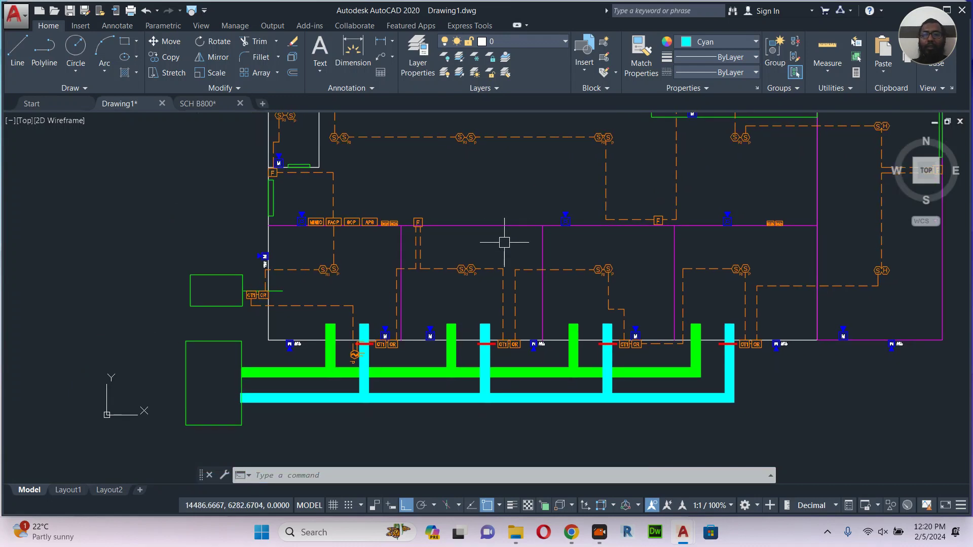
Compare the wiring schematic beside the fire alarm legend with the device layout on the whole floor plan.
scroll(507, 256, down, 4)
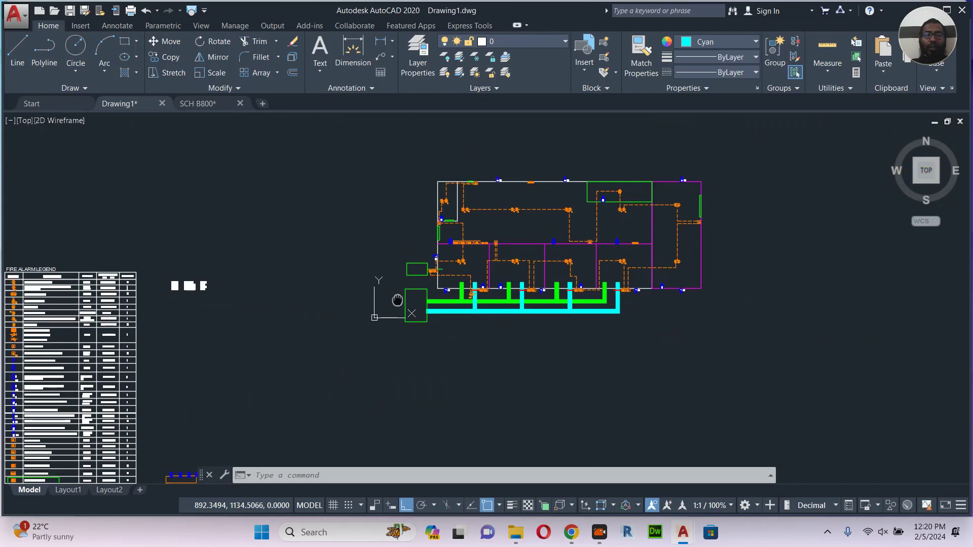
middle_drag(507, 257, 578, 201)
middle_drag(321, 405, 364, 329)
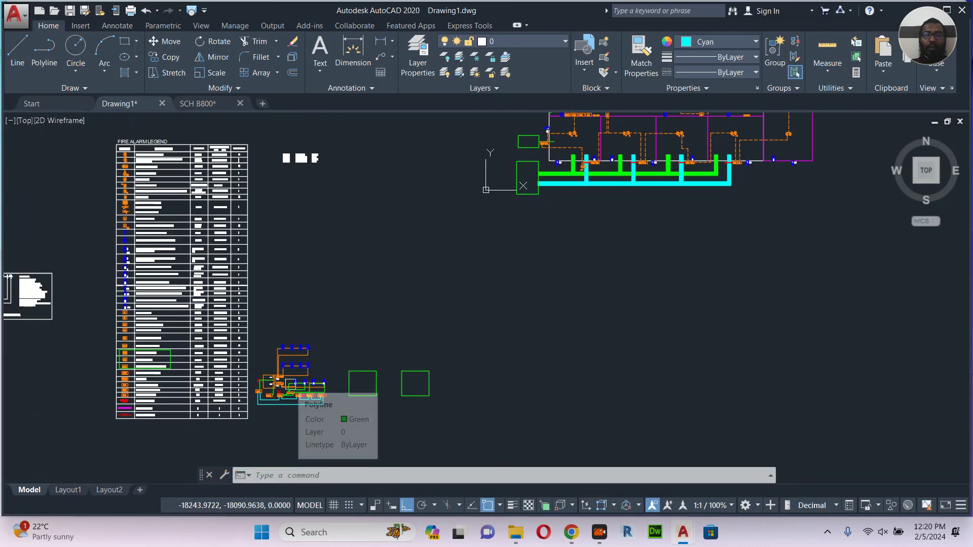
scroll(509, 332, up, 2)
scroll(509, 332, down, 2)
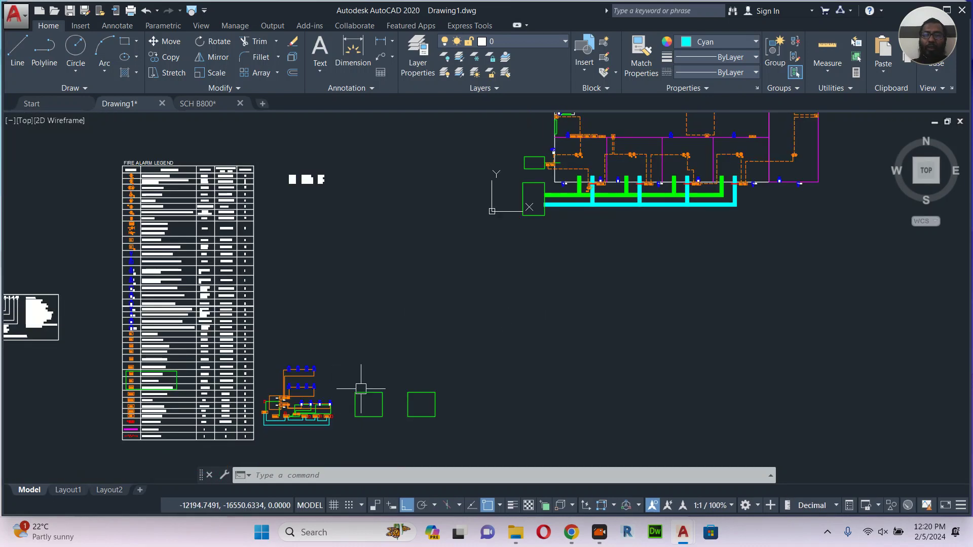
mouse_move(565, 304)
middle_down()
mouse_move(509, 350)
mouse_move(501, 390)
middle_up()
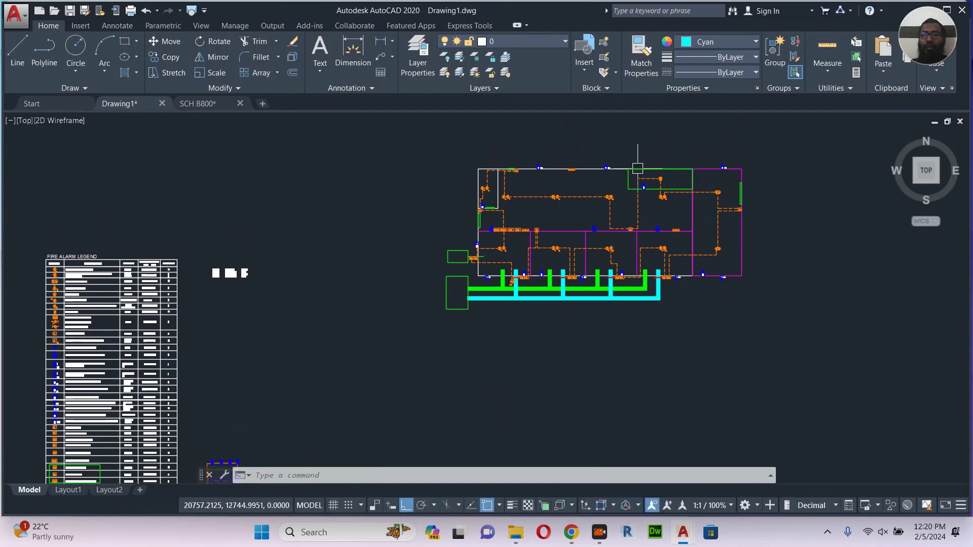
scroll(638, 169, up, 2)
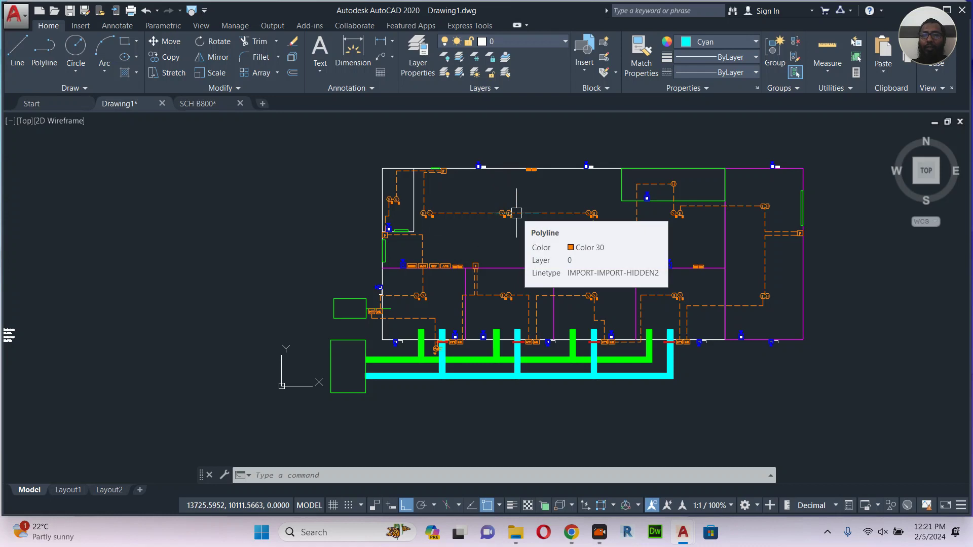
scroll(516, 213, down, 2)
middle_drag(408, 275, 458, 235)
scroll(357, 350, up, 8)
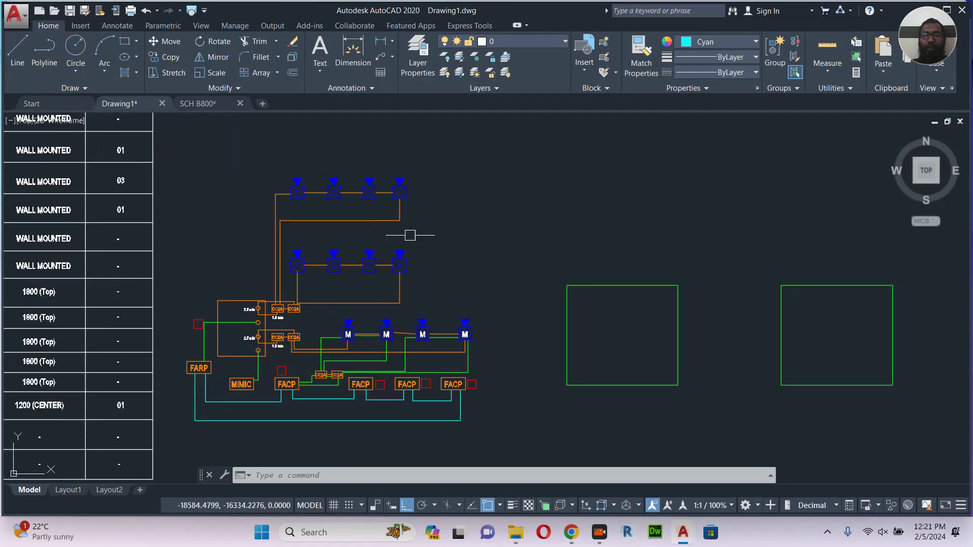
middle_drag(687, 191, 413, 254)
scroll(413, 254, down, 2)
middle_drag(672, 240, 447, 360)
scroll(543, 309, down, 4)
middle_drag(686, 246, 566, 340)
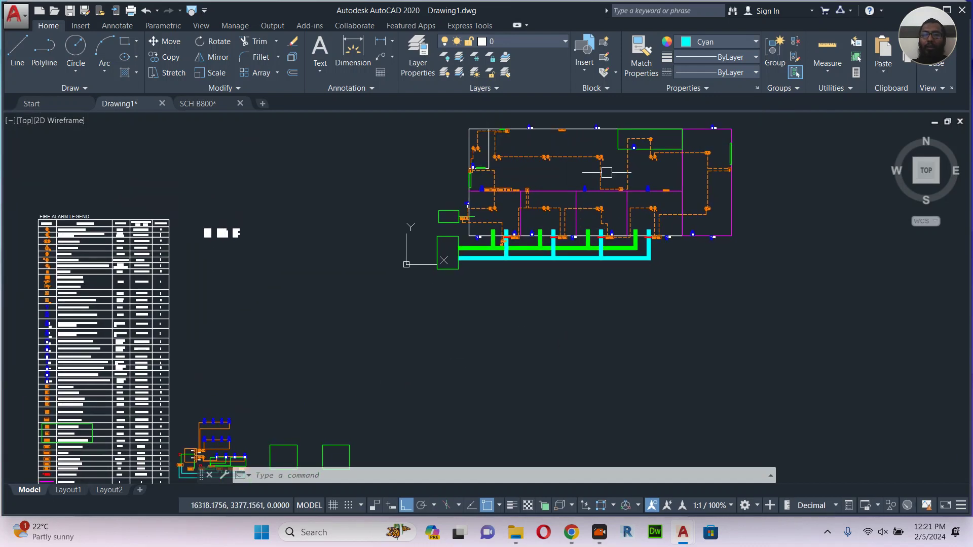
scroll(611, 164, up, 6)
scroll(611, 163, down, 6)
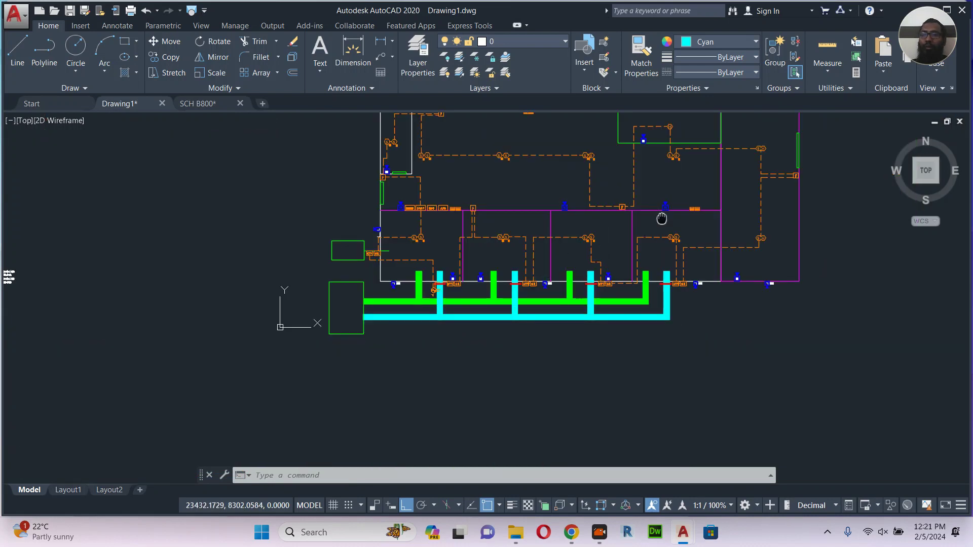
middle_drag(658, 217, 640, 256)
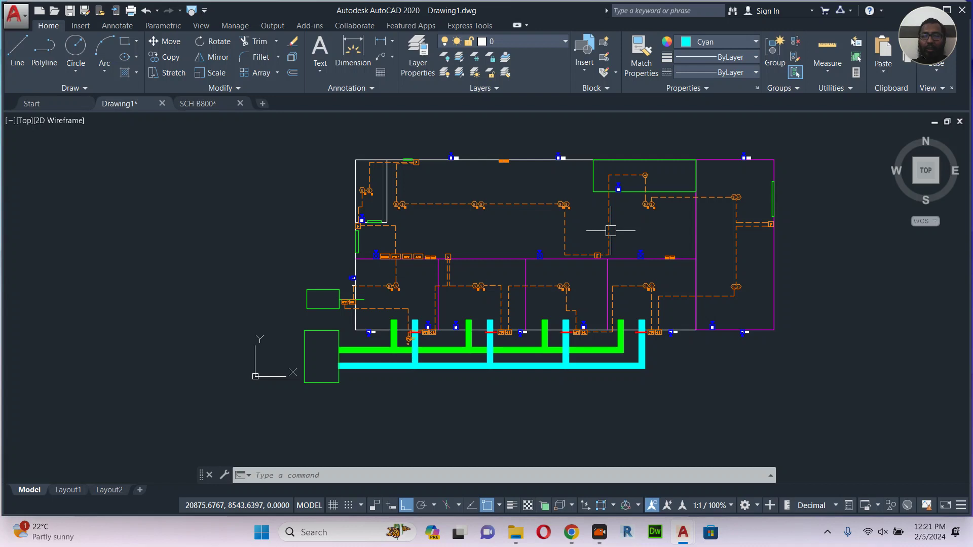